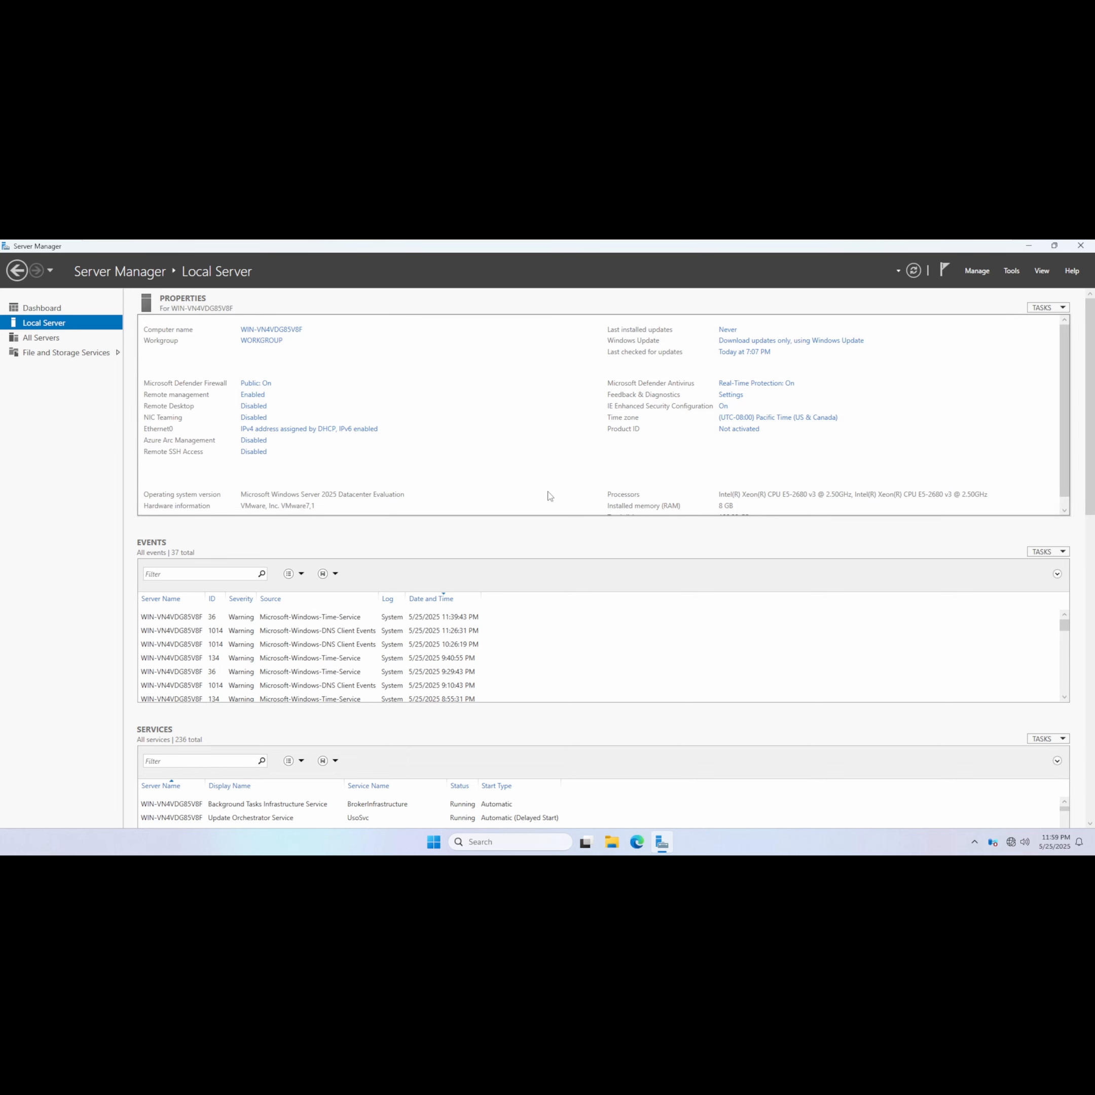
Rename the local server's computer to IssuingCA.
click(45, 309)
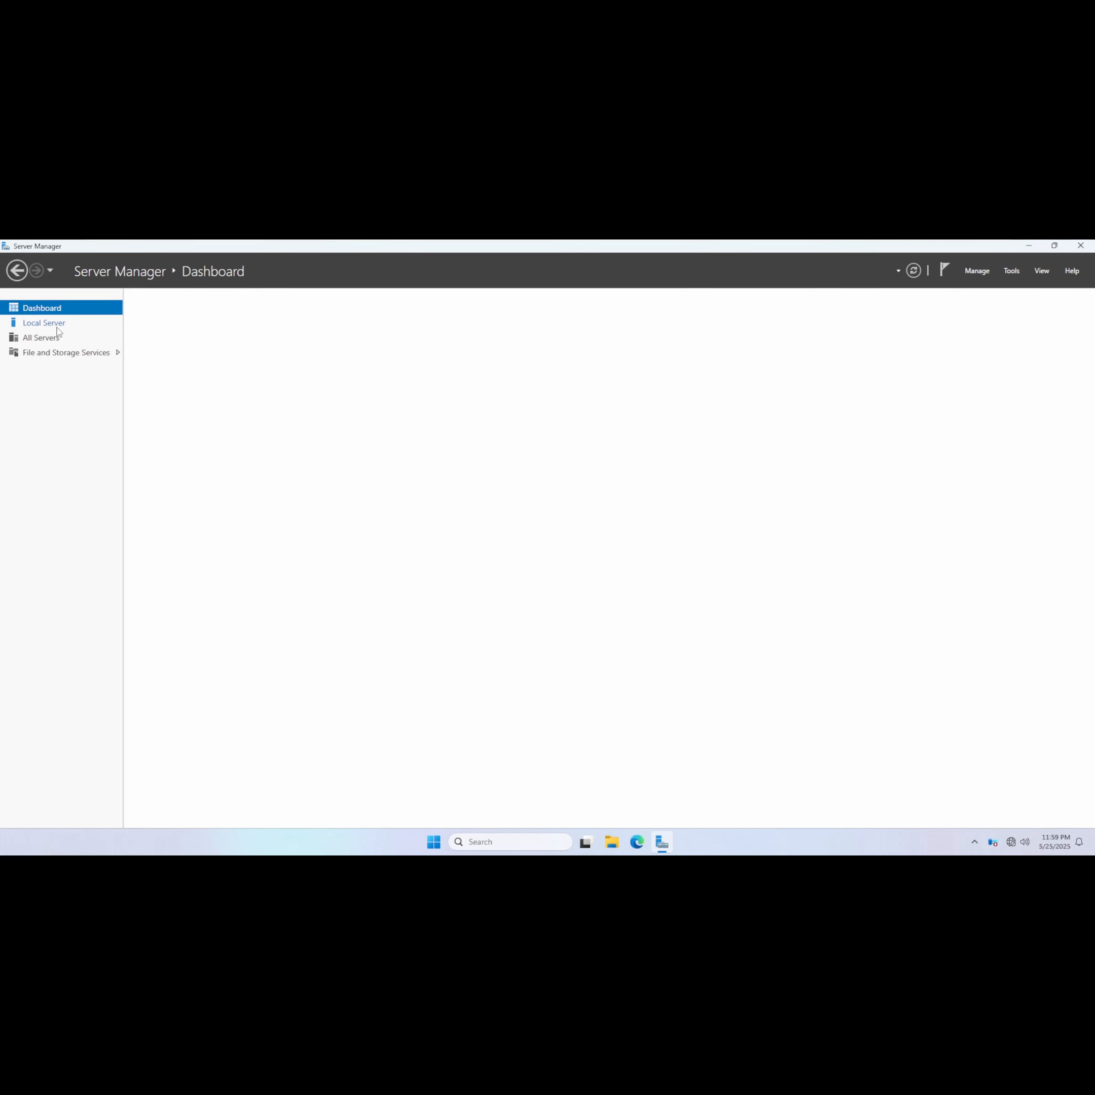
click(57, 328)
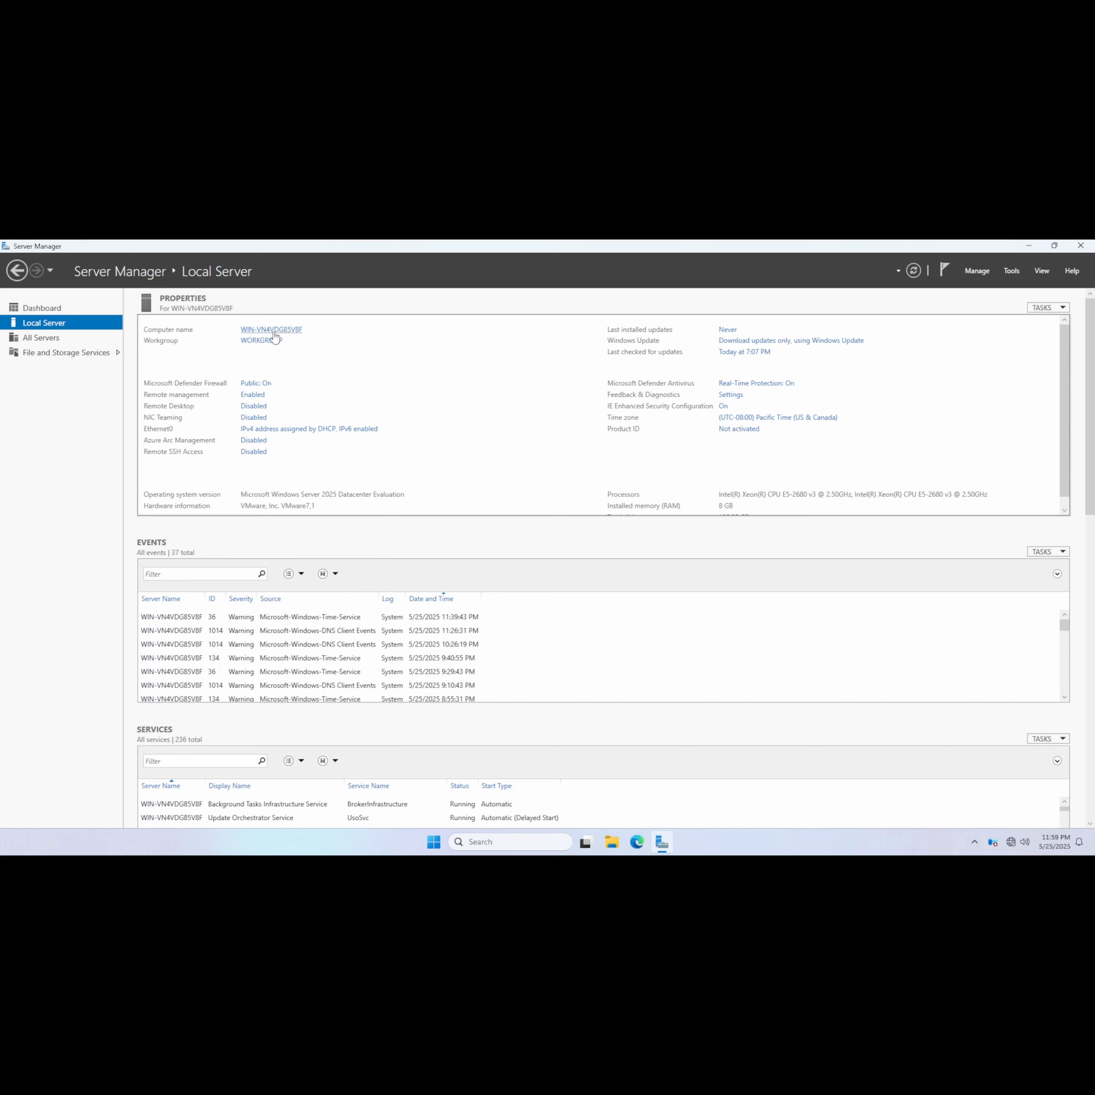
click(275, 333)
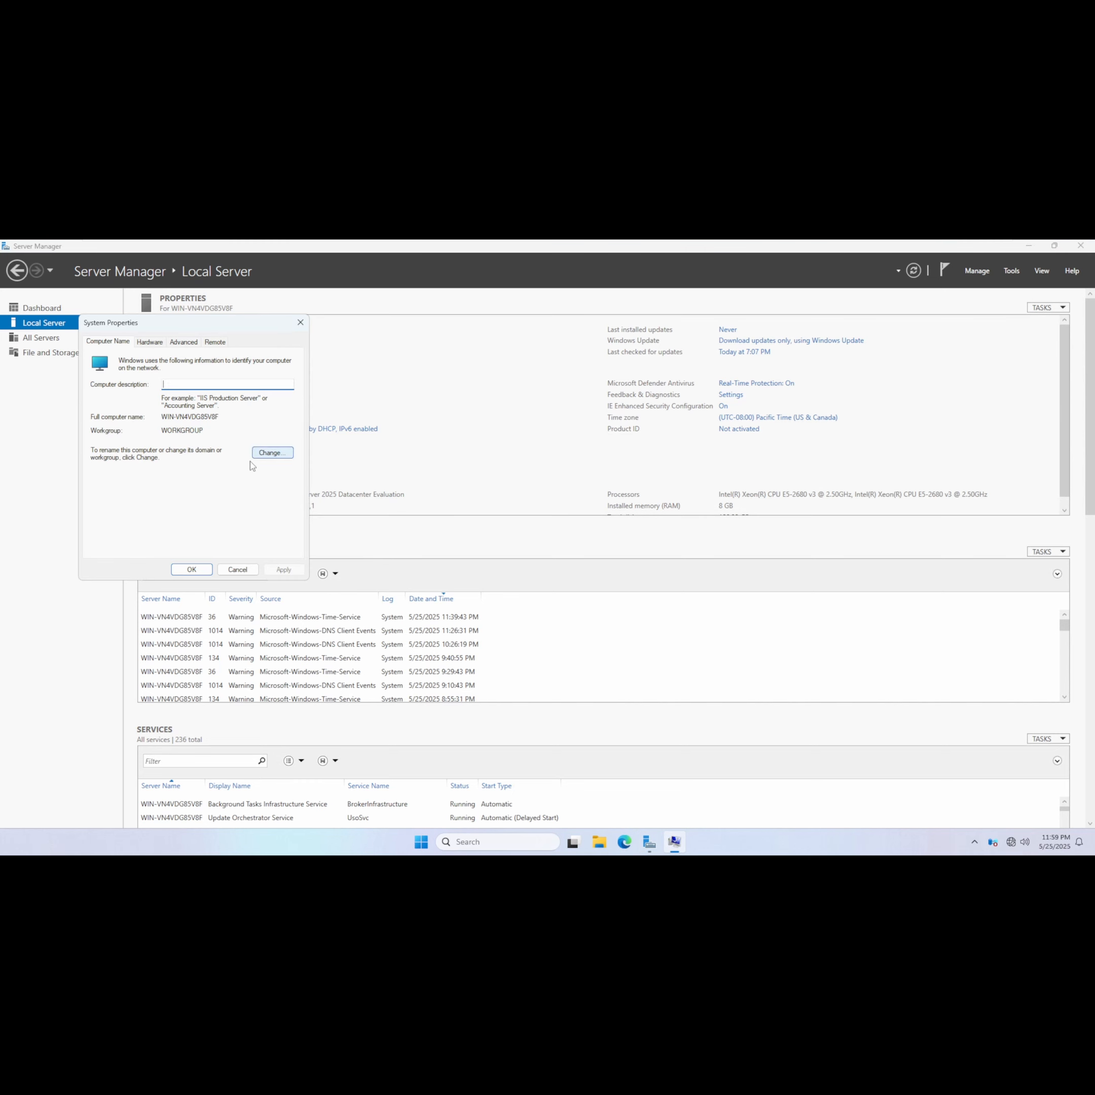
click(270, 453)
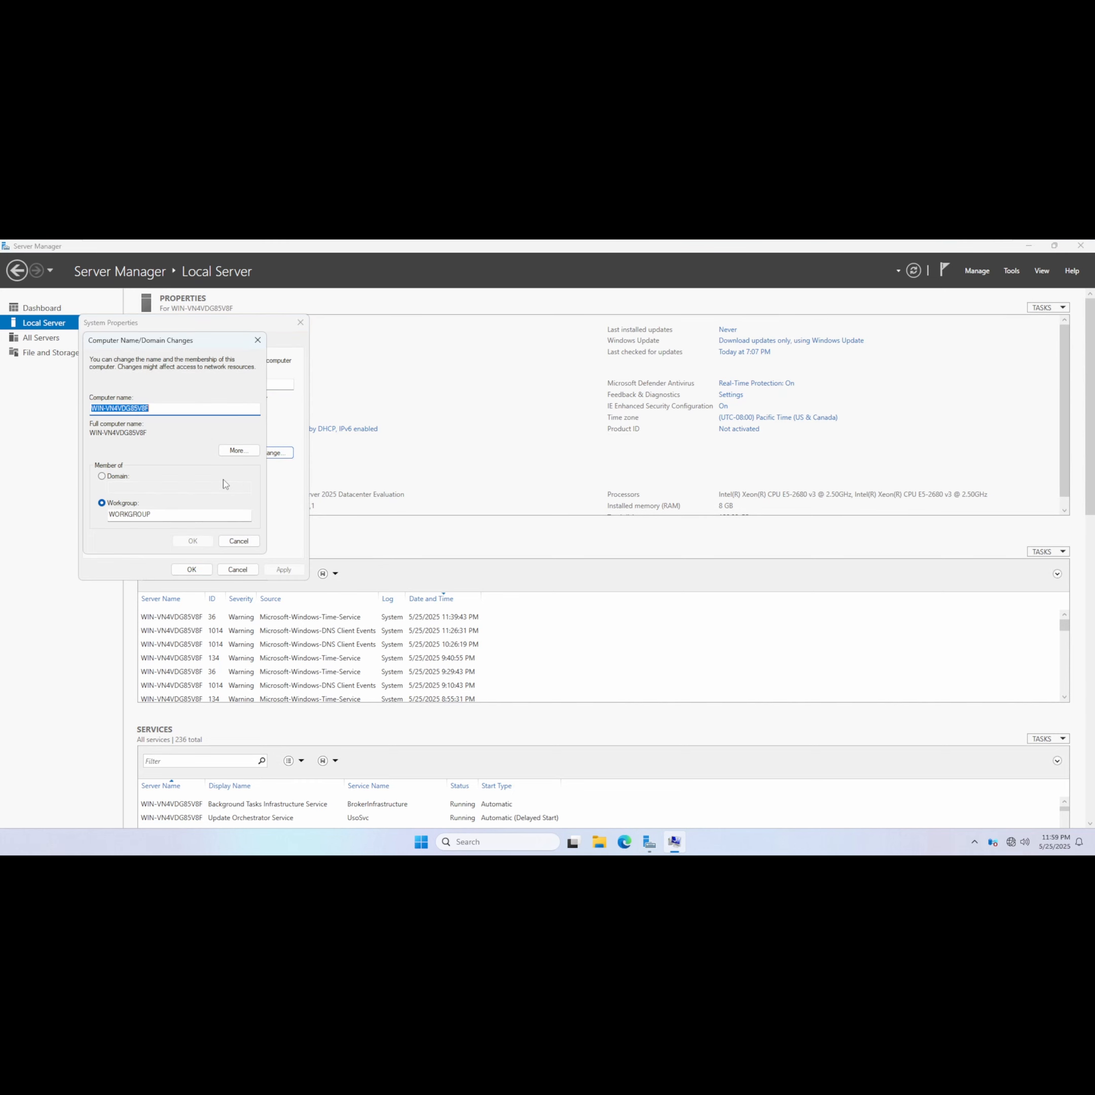
text(IssuingCA)
Make the computer a member of the kipolabs.net domain instead of the workgroup.
click(119, 476)
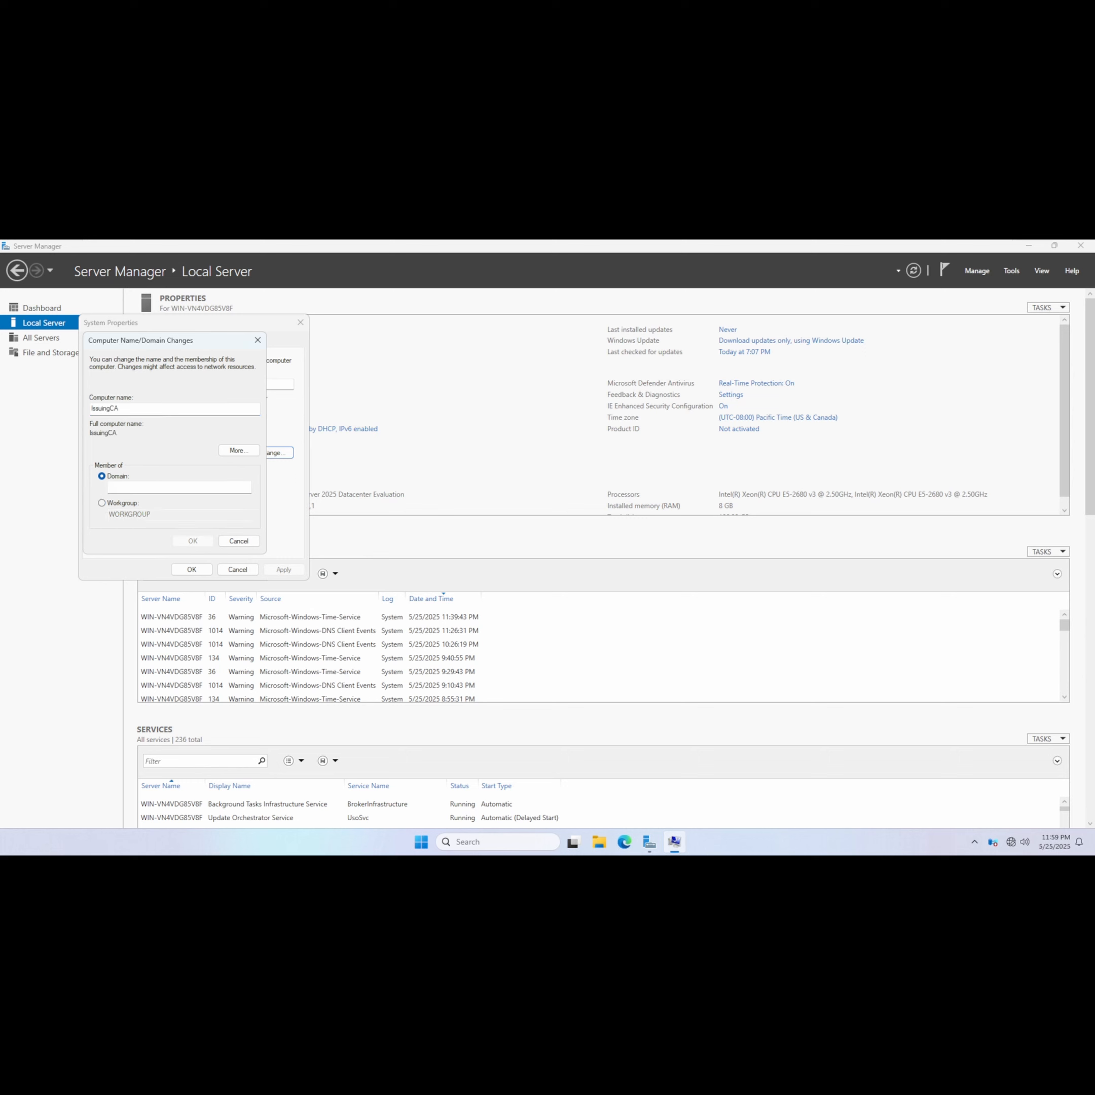
text(kipolabs.net)
click(190, 539)
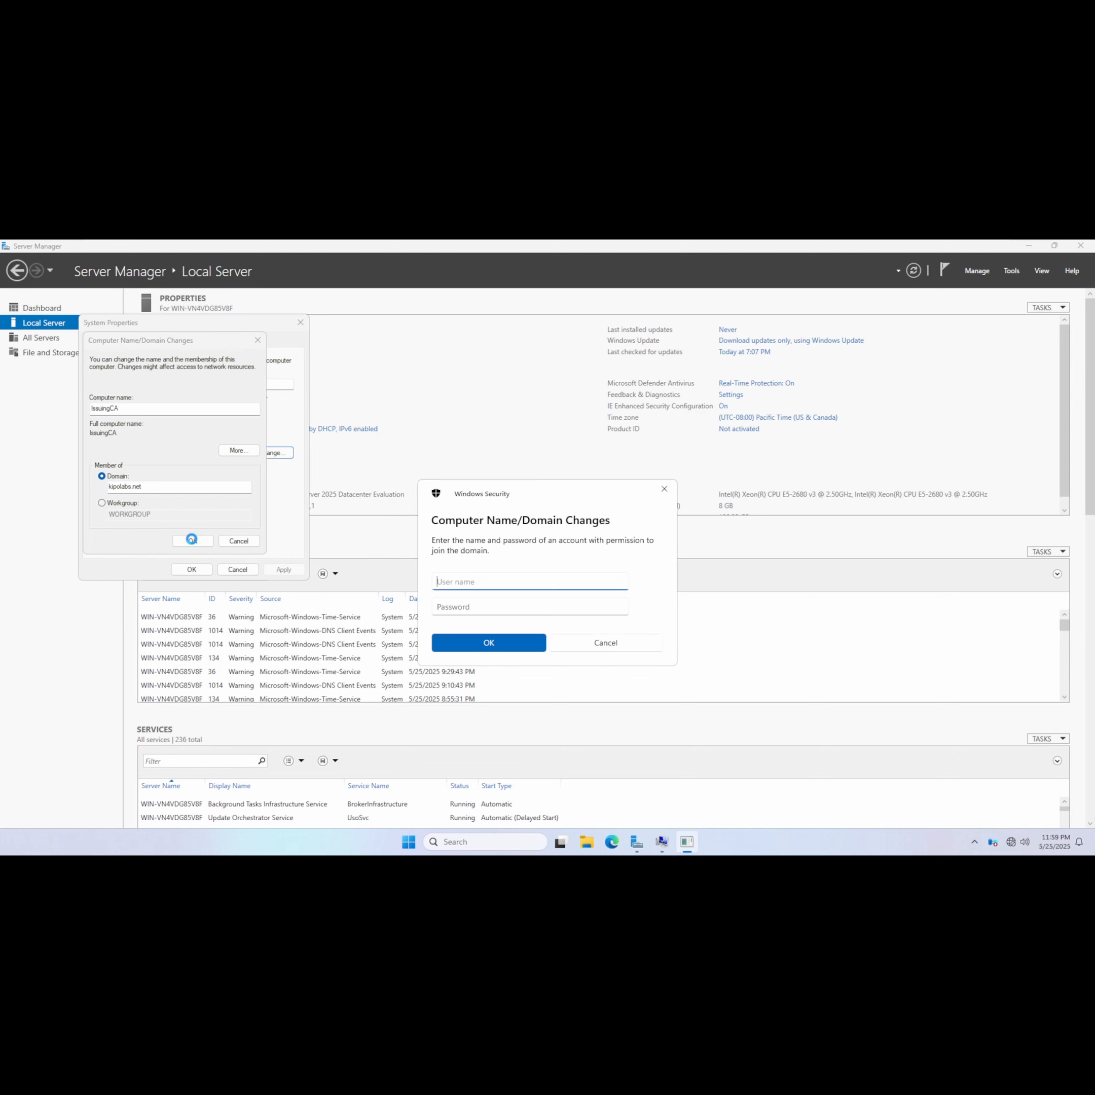
Authenticate the domain join with the administrator account user name and its password.
text(administrator)
key(Tab)
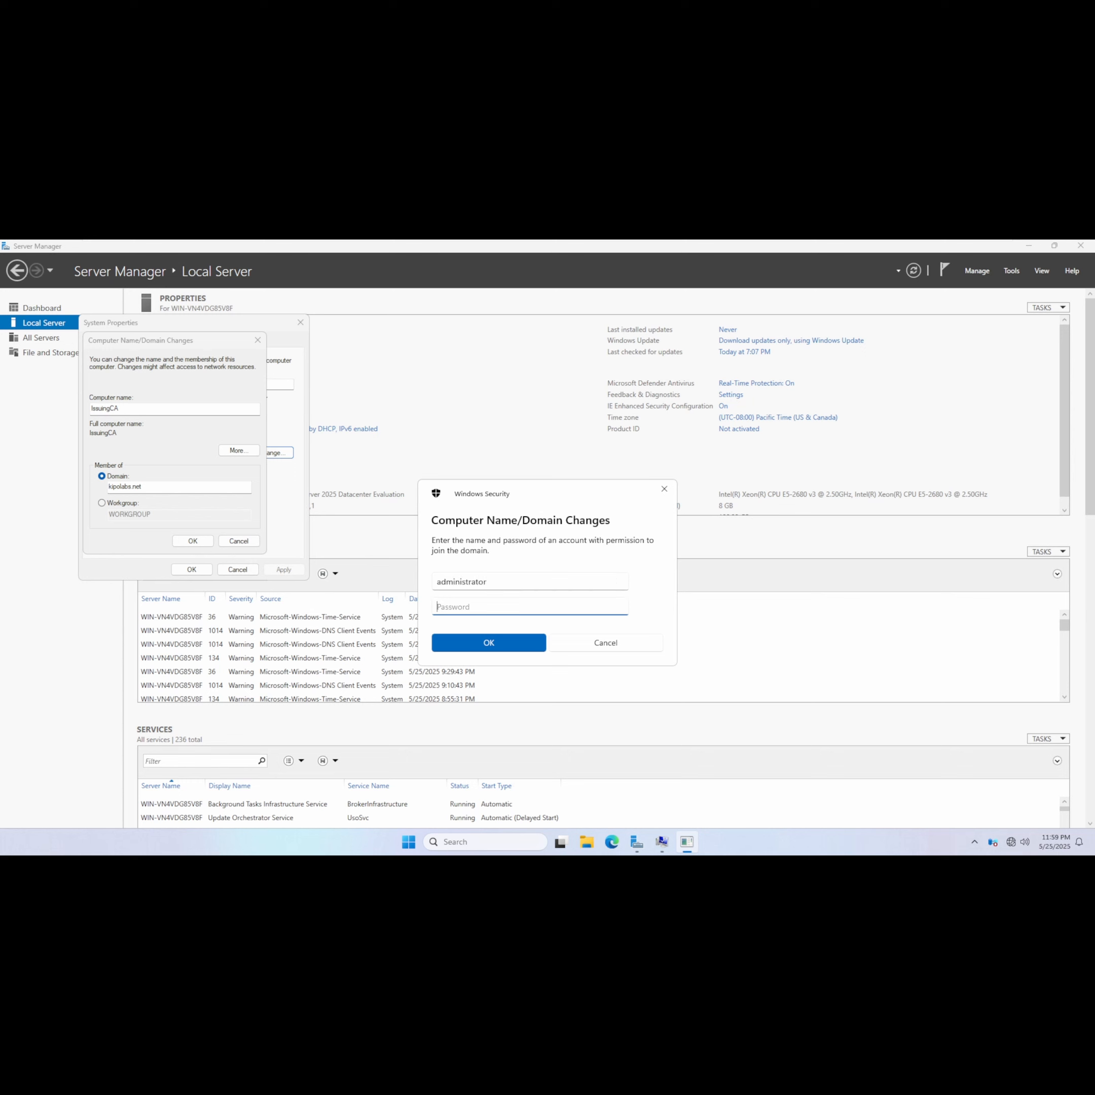
text(••••••••••)
key(Return)
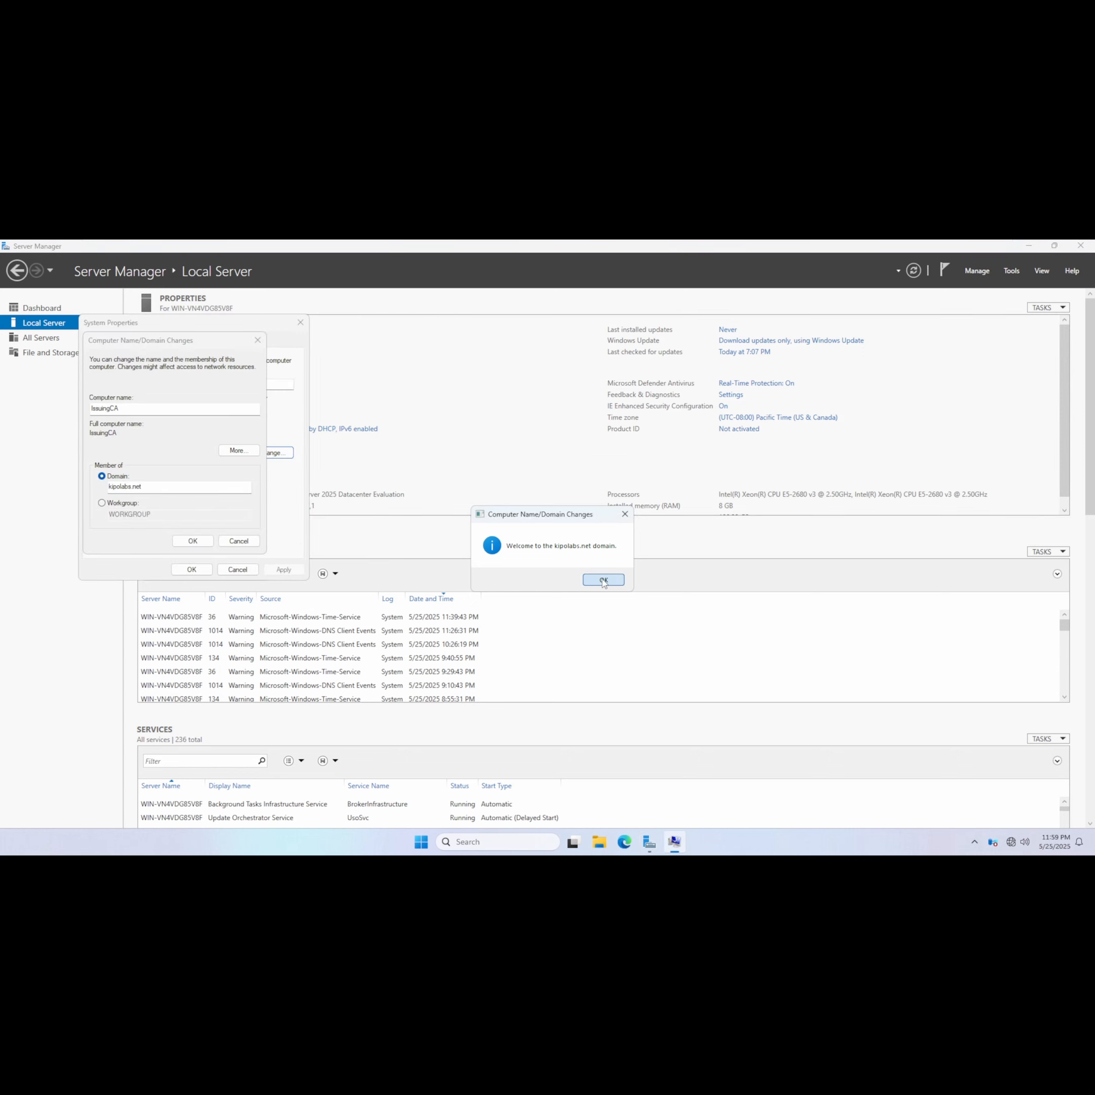
Acknowledge the domain welcome, close System Properties and restart the server to apply the changes.
click(603, 581)
click(618, 555)
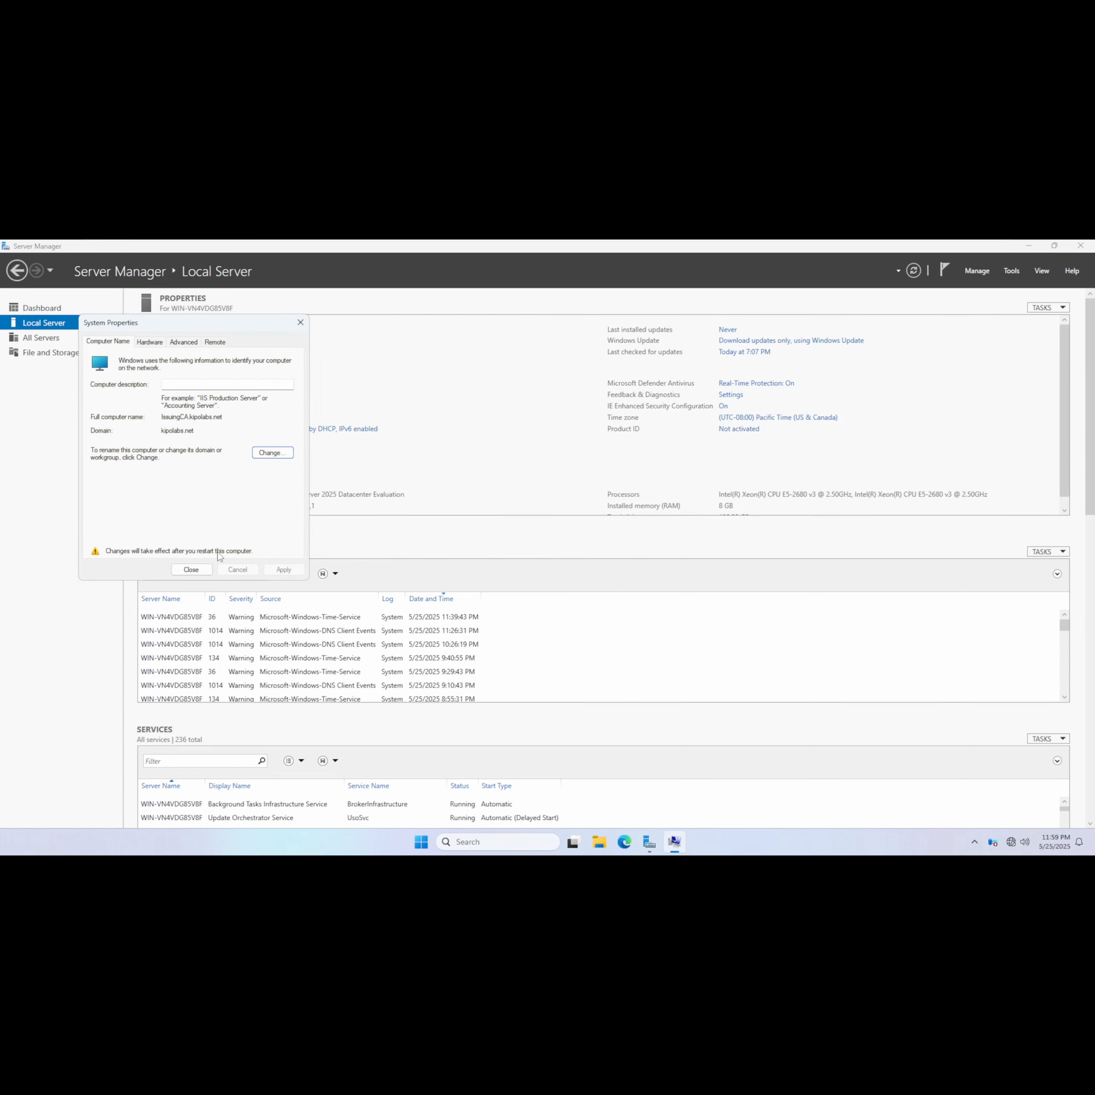
click(191, 569)
click(552, 554)
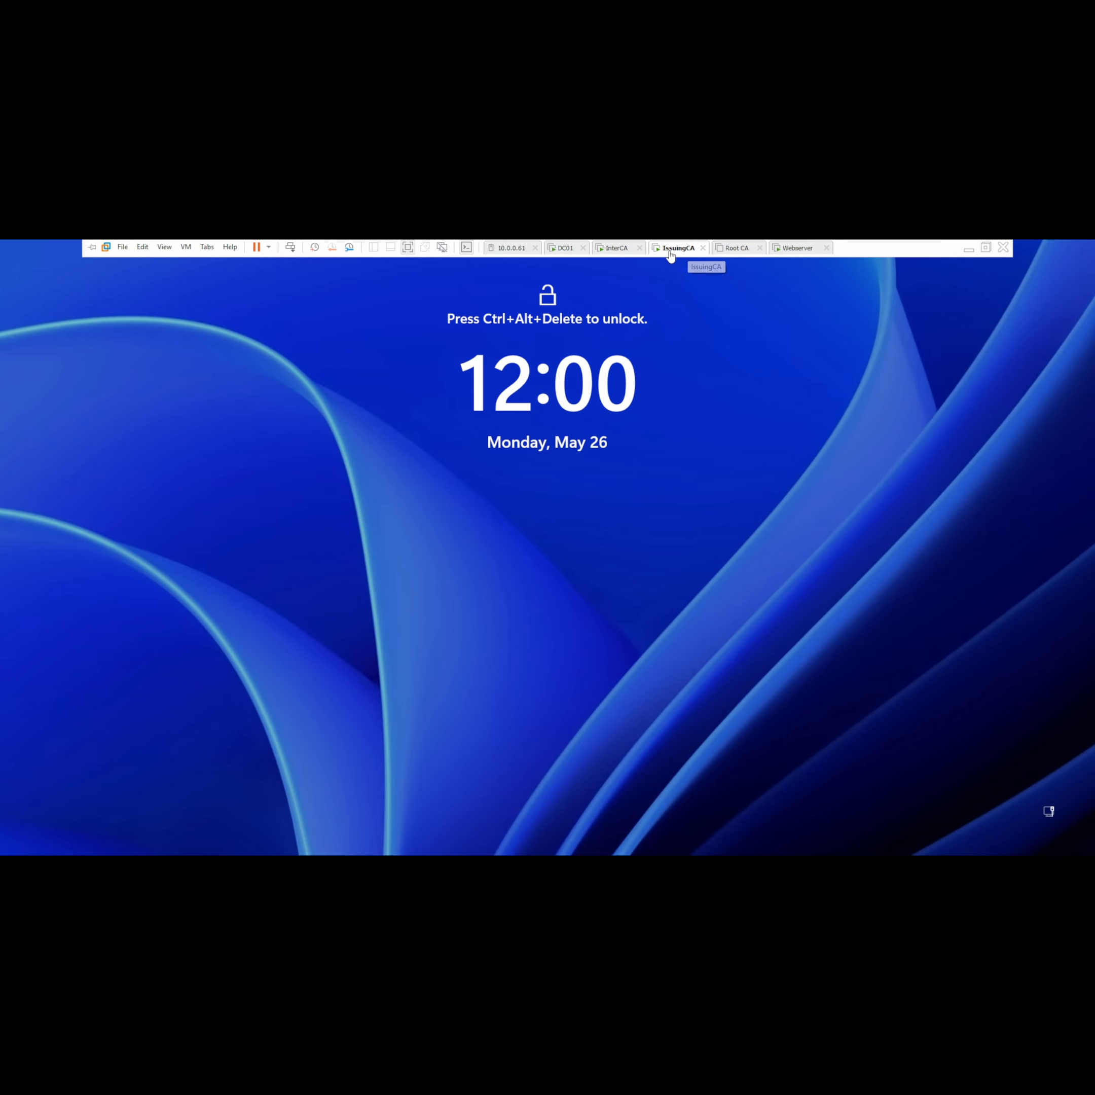
Send Ctrl+Alt+Delete to the IssuingCA virtual machine and choose to sign in as another user.
right_click(673, 248)
click(703, 320)
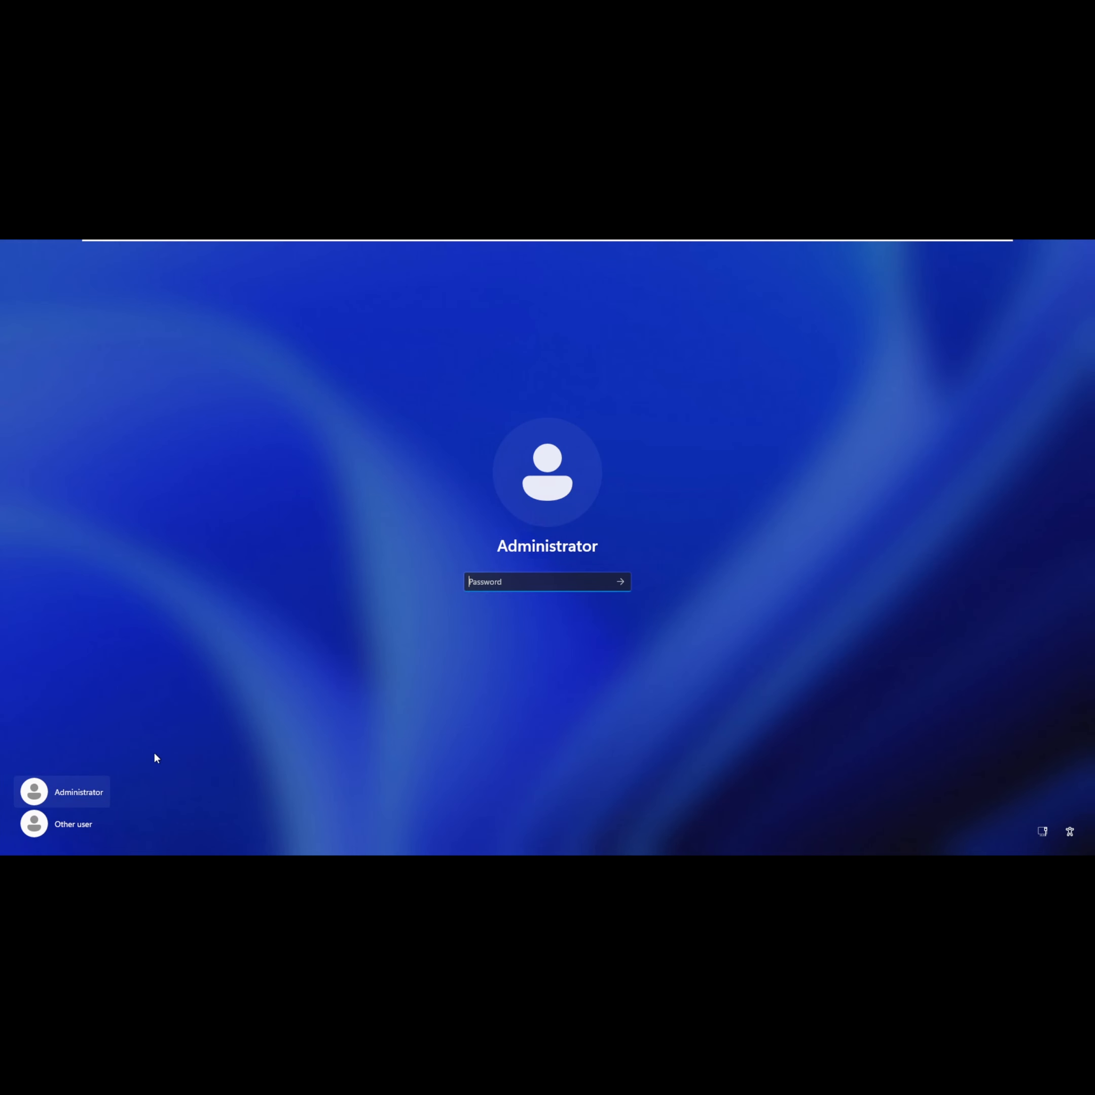
click(55, 825)
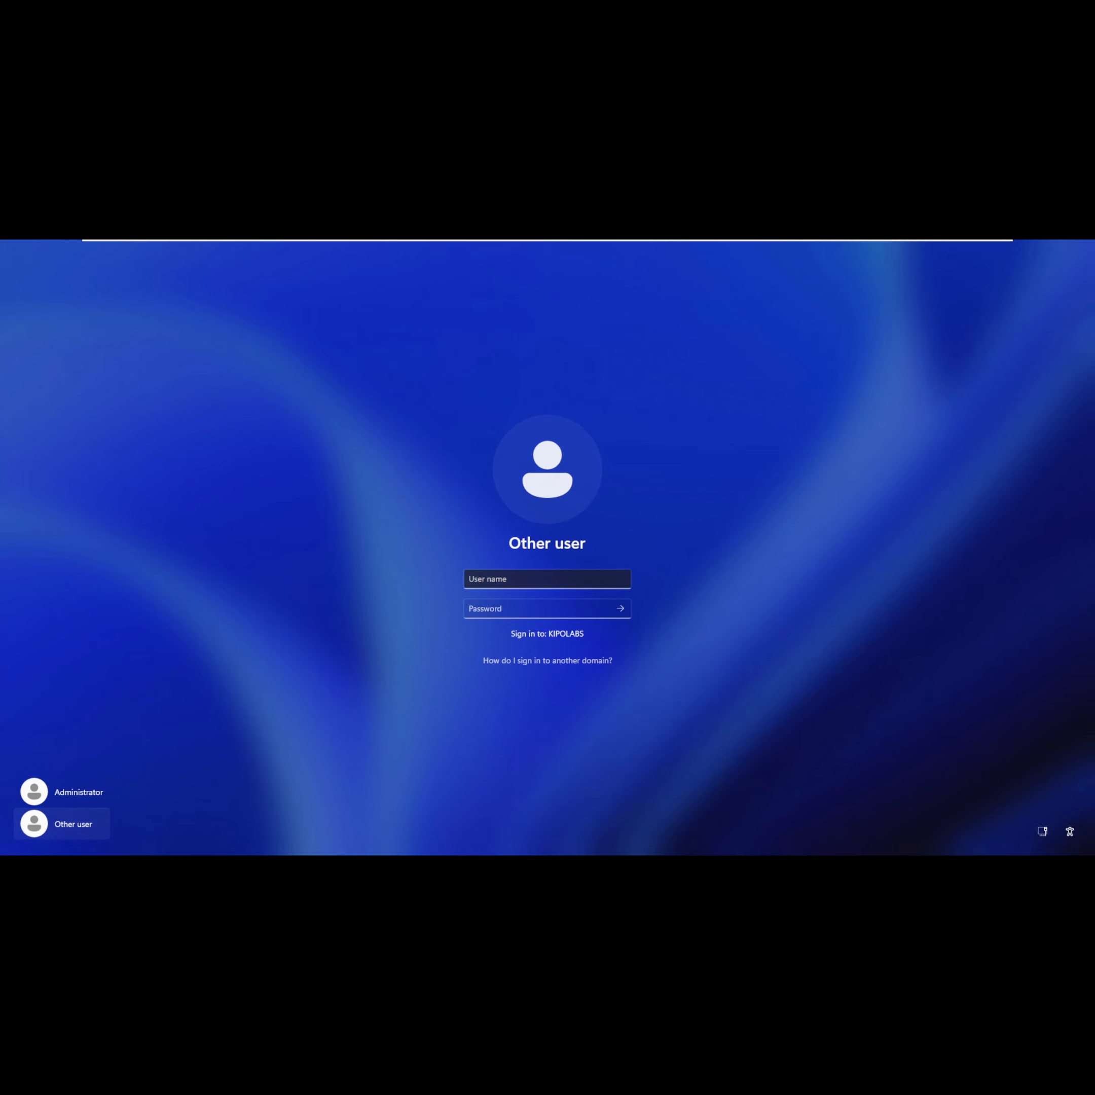
click(540, 580)
text(administratort)
key(BackSpace)
text(@)
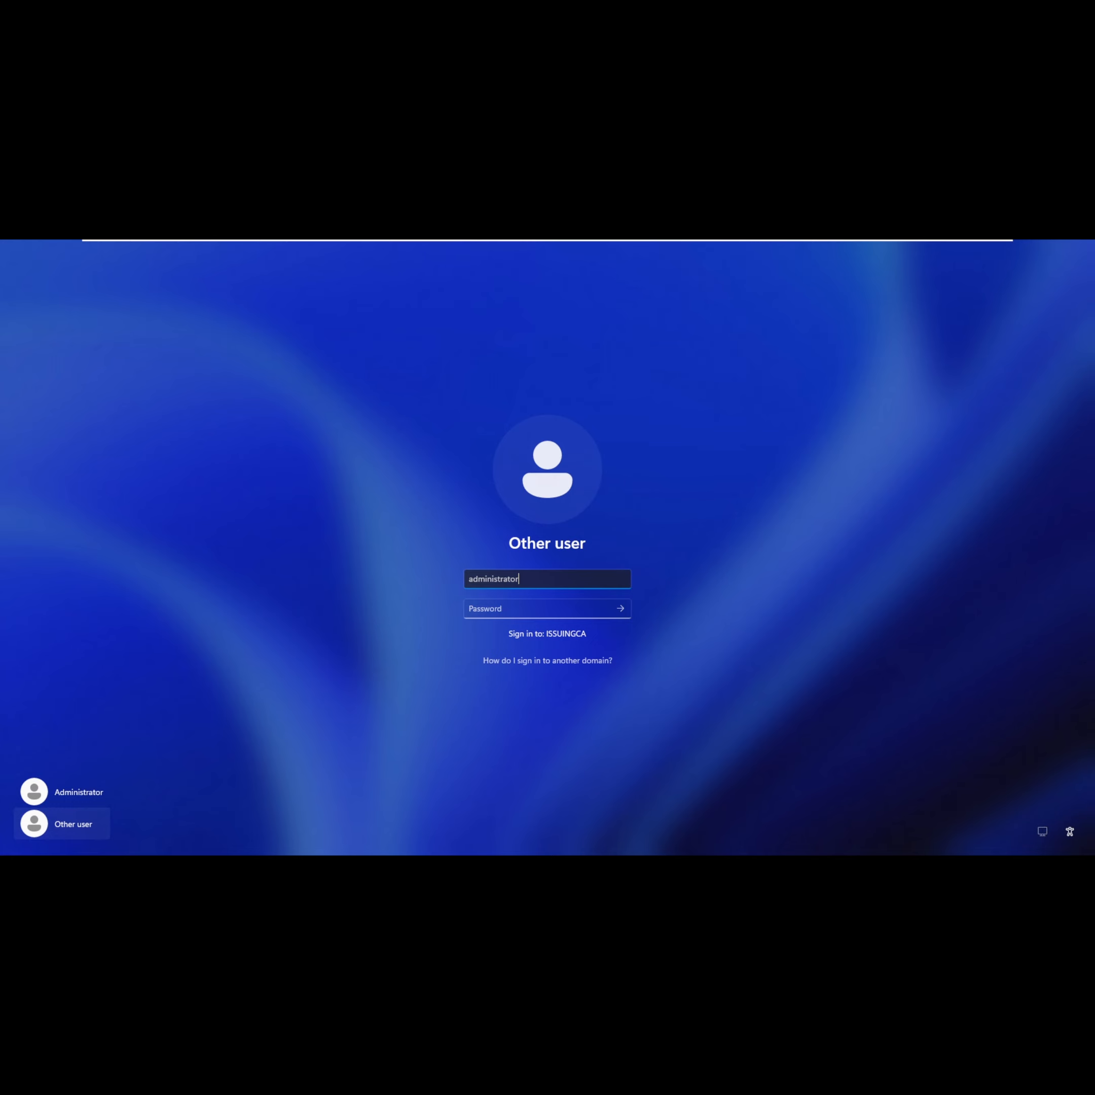
text(kipolabs.net)
key(Tab)
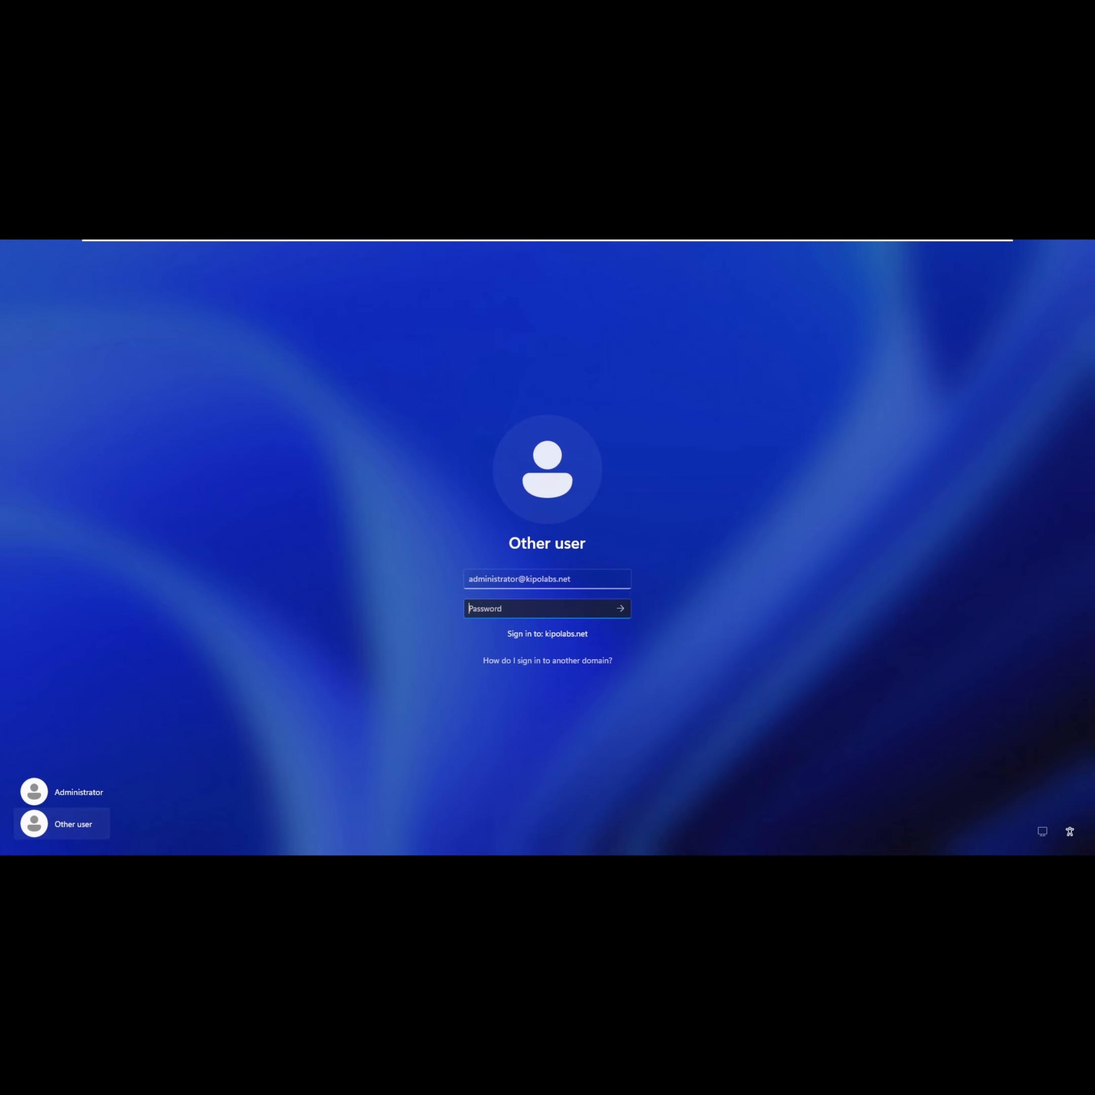
text(*********)
key(Return)
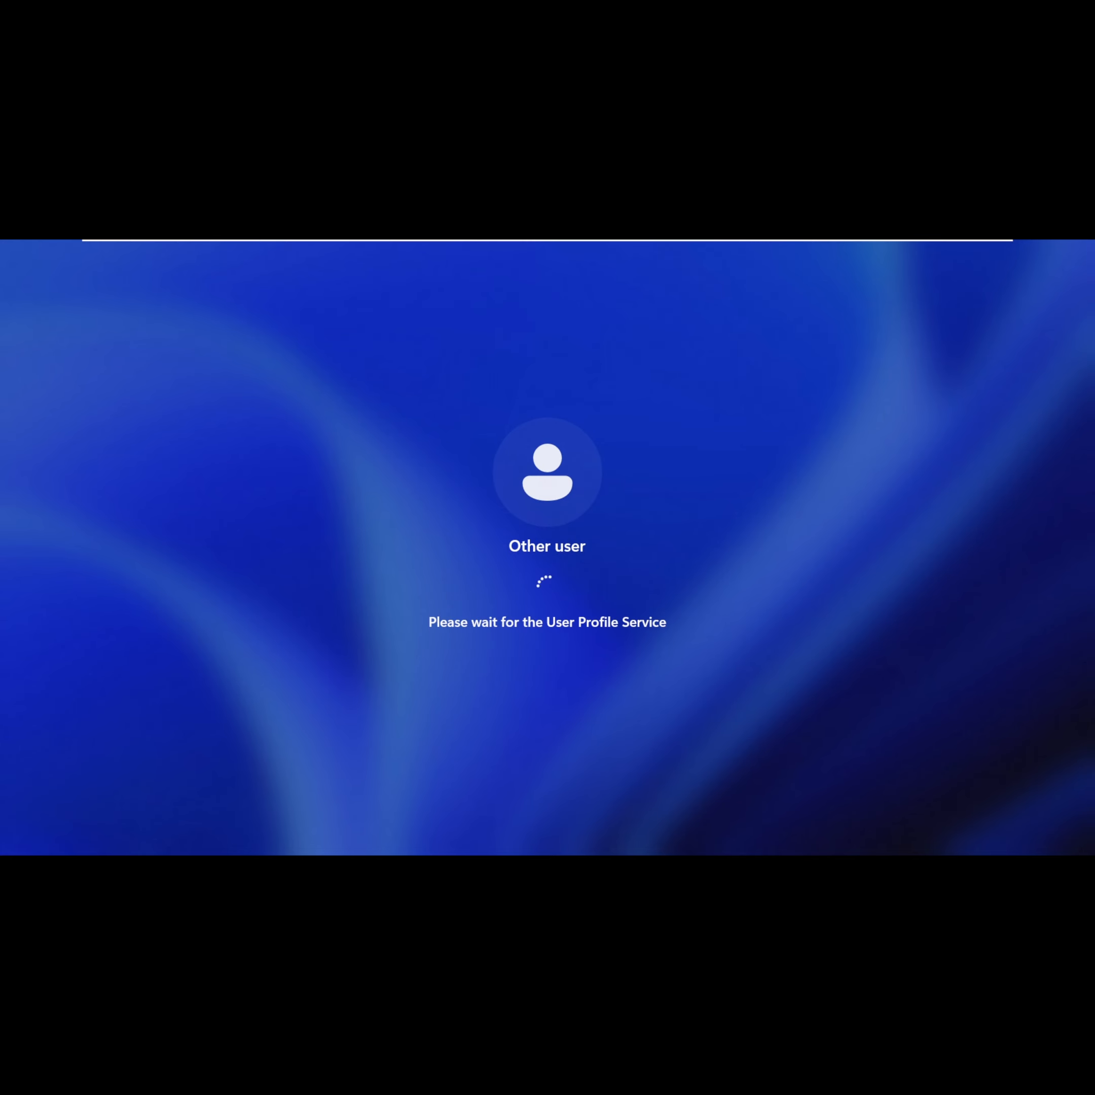
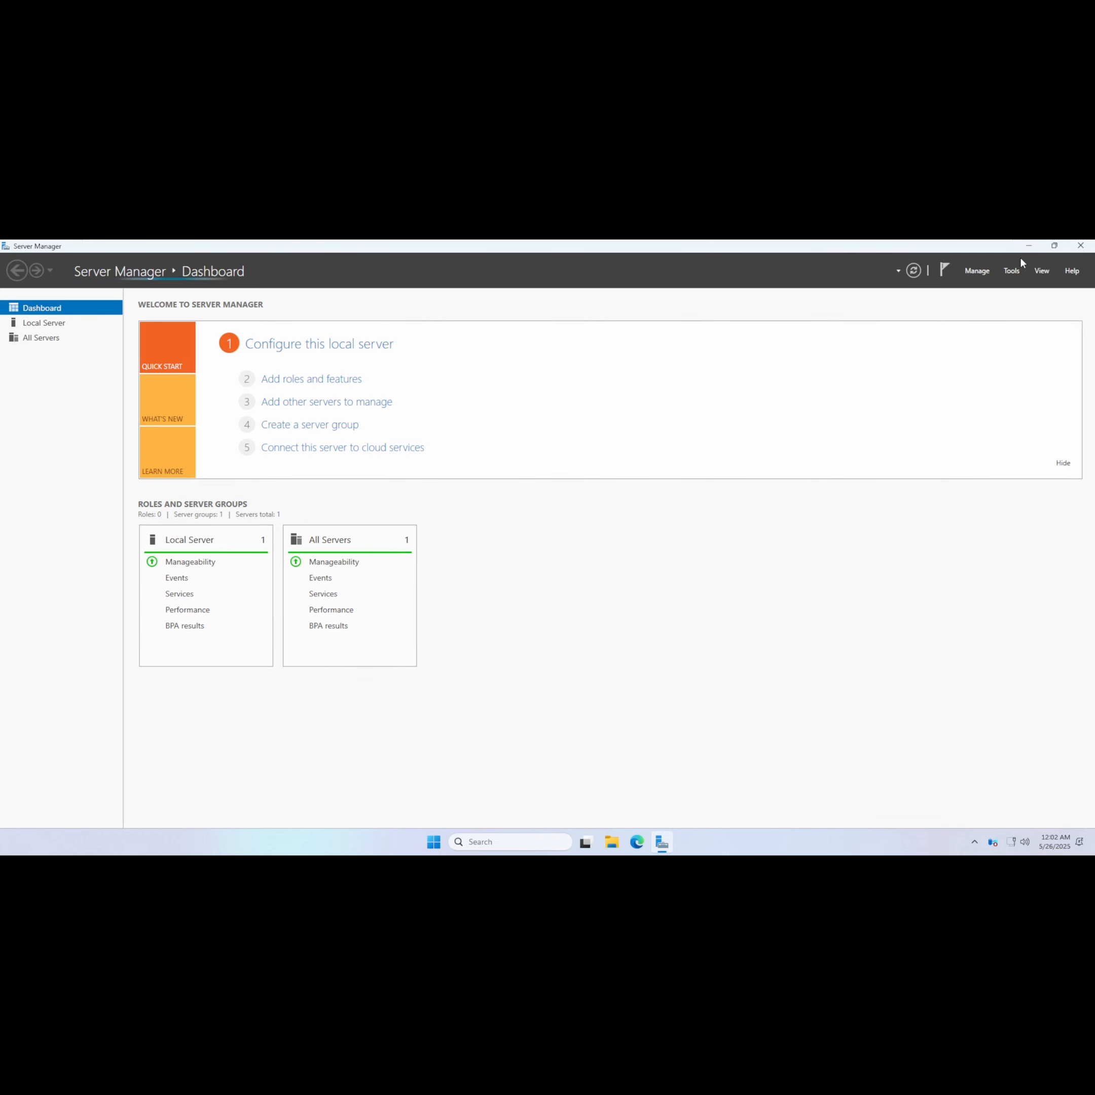
click(1029, 247)
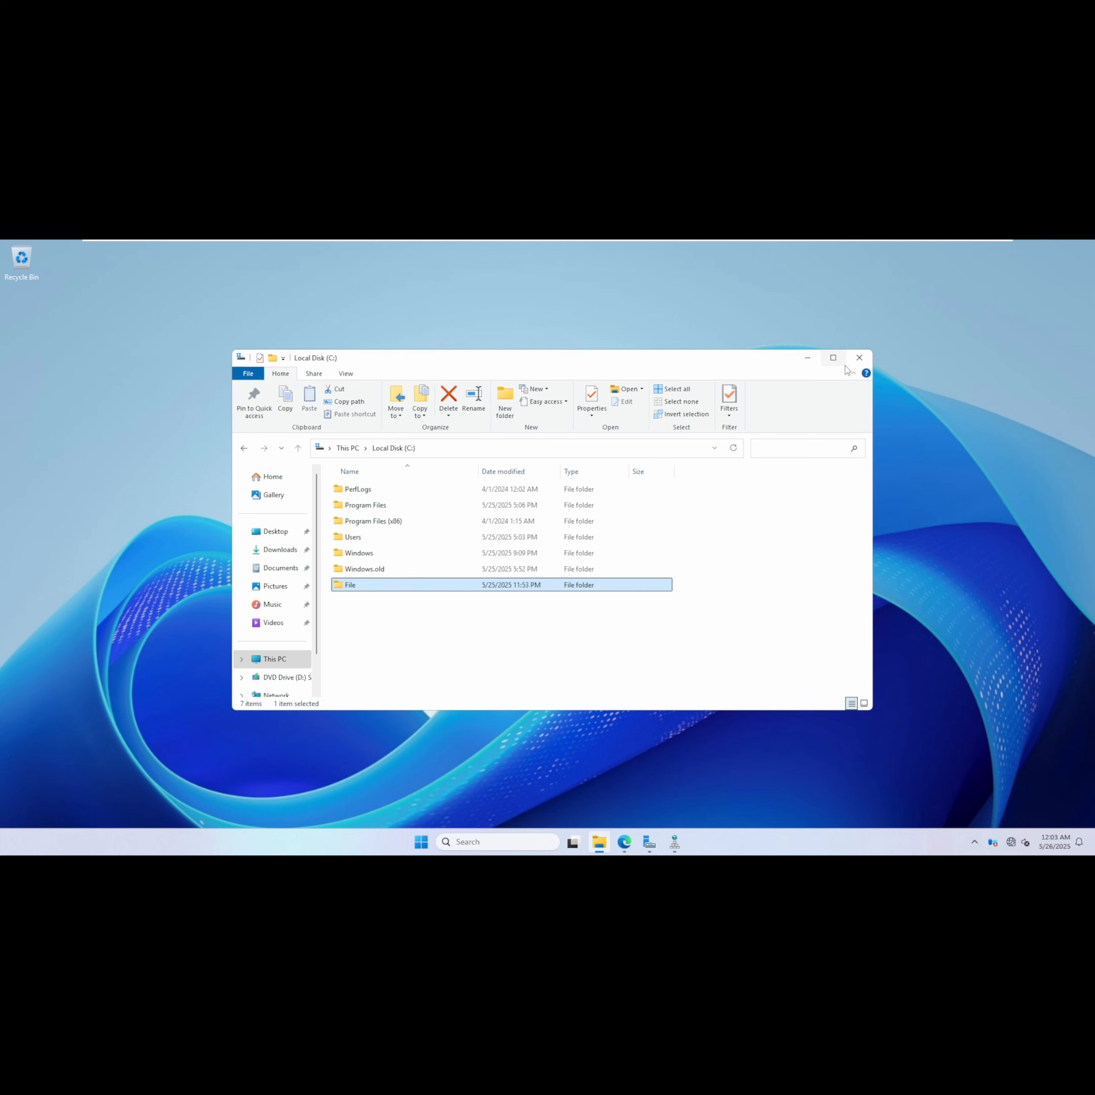
click(860, 358)
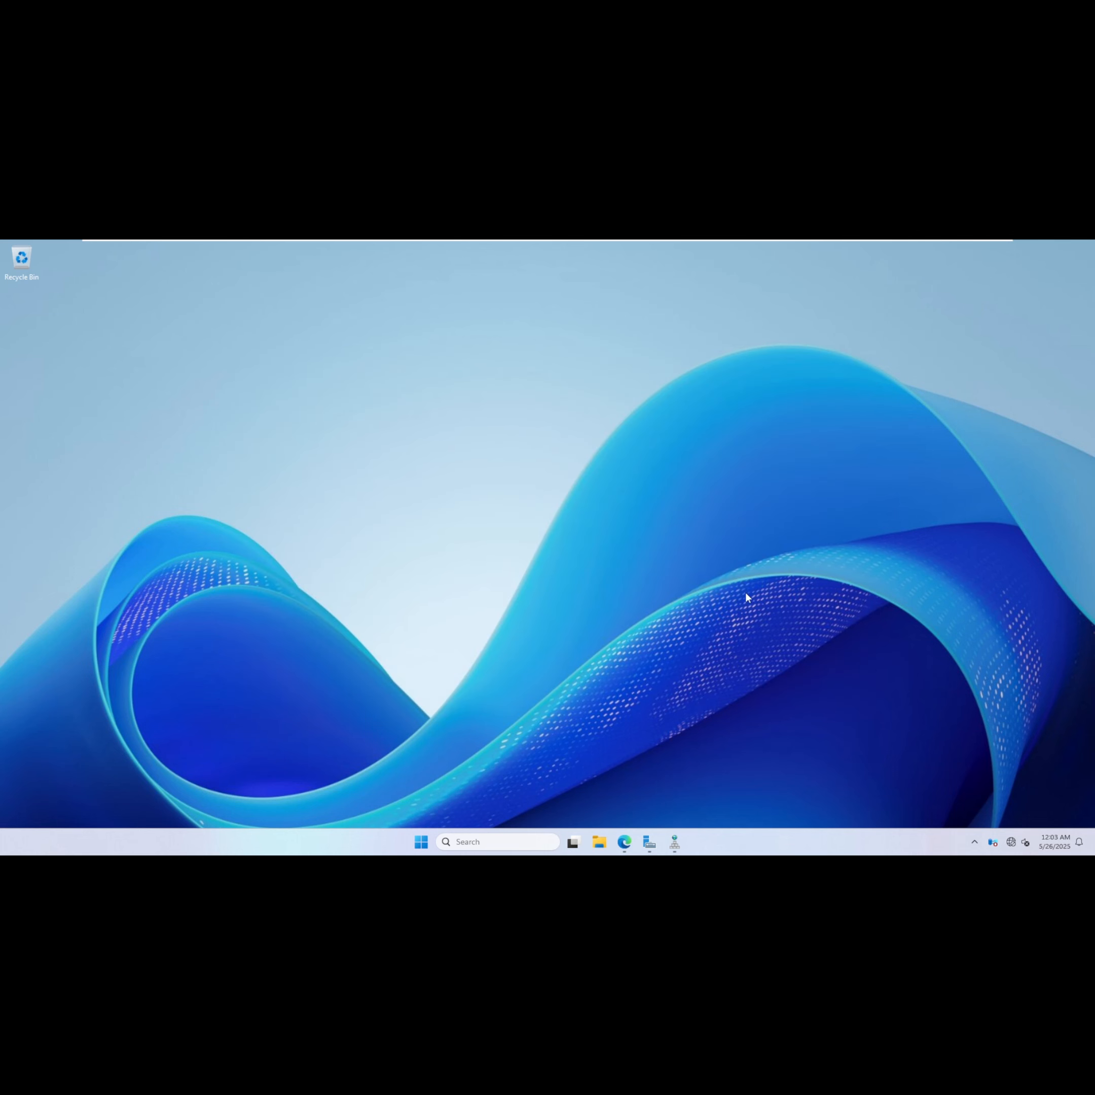
click(649, 842)
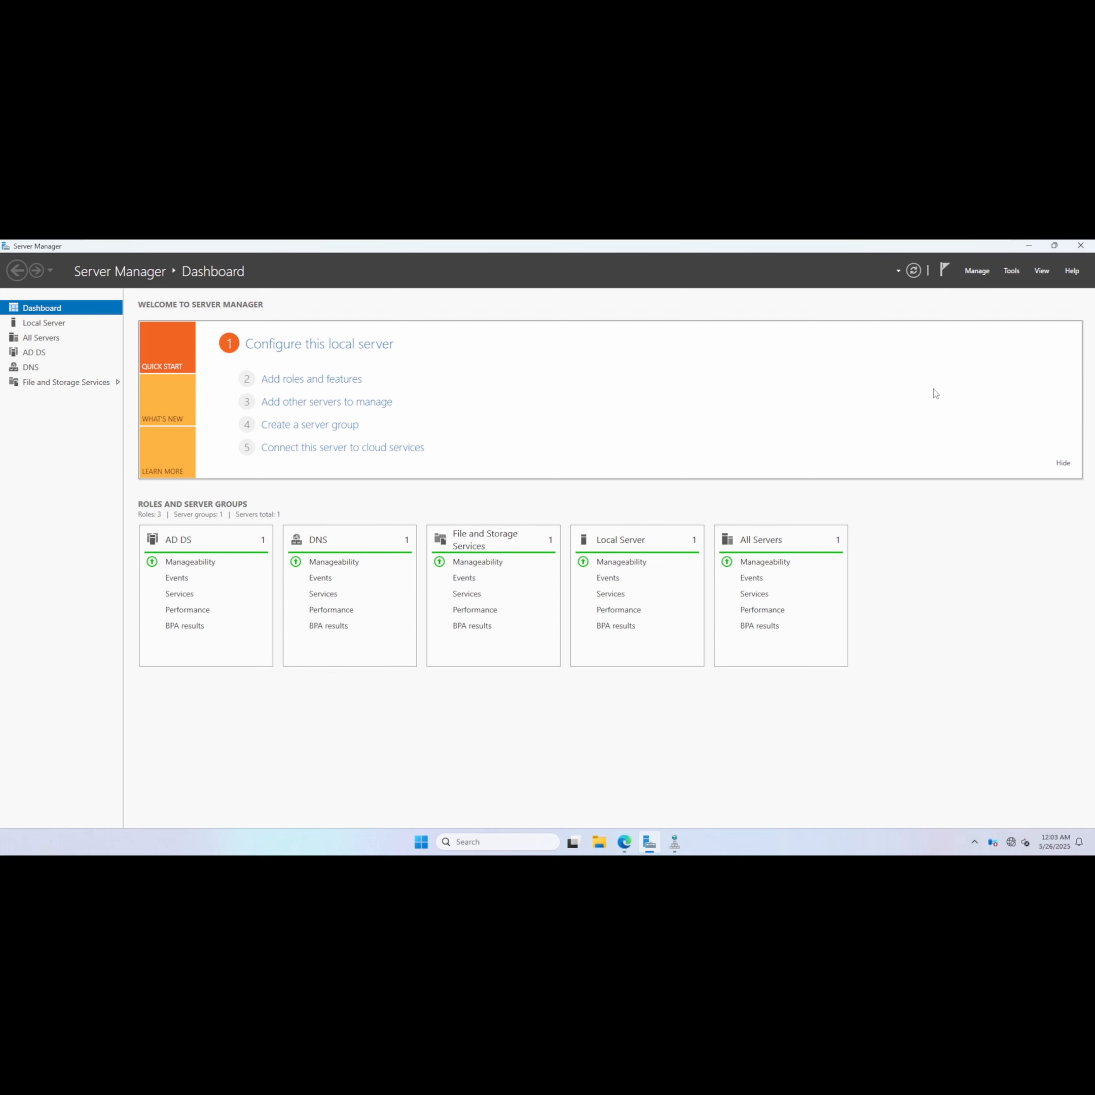
Switch to the IssuingCA virtual machine and launch mmc from the search.
click(672, 251)
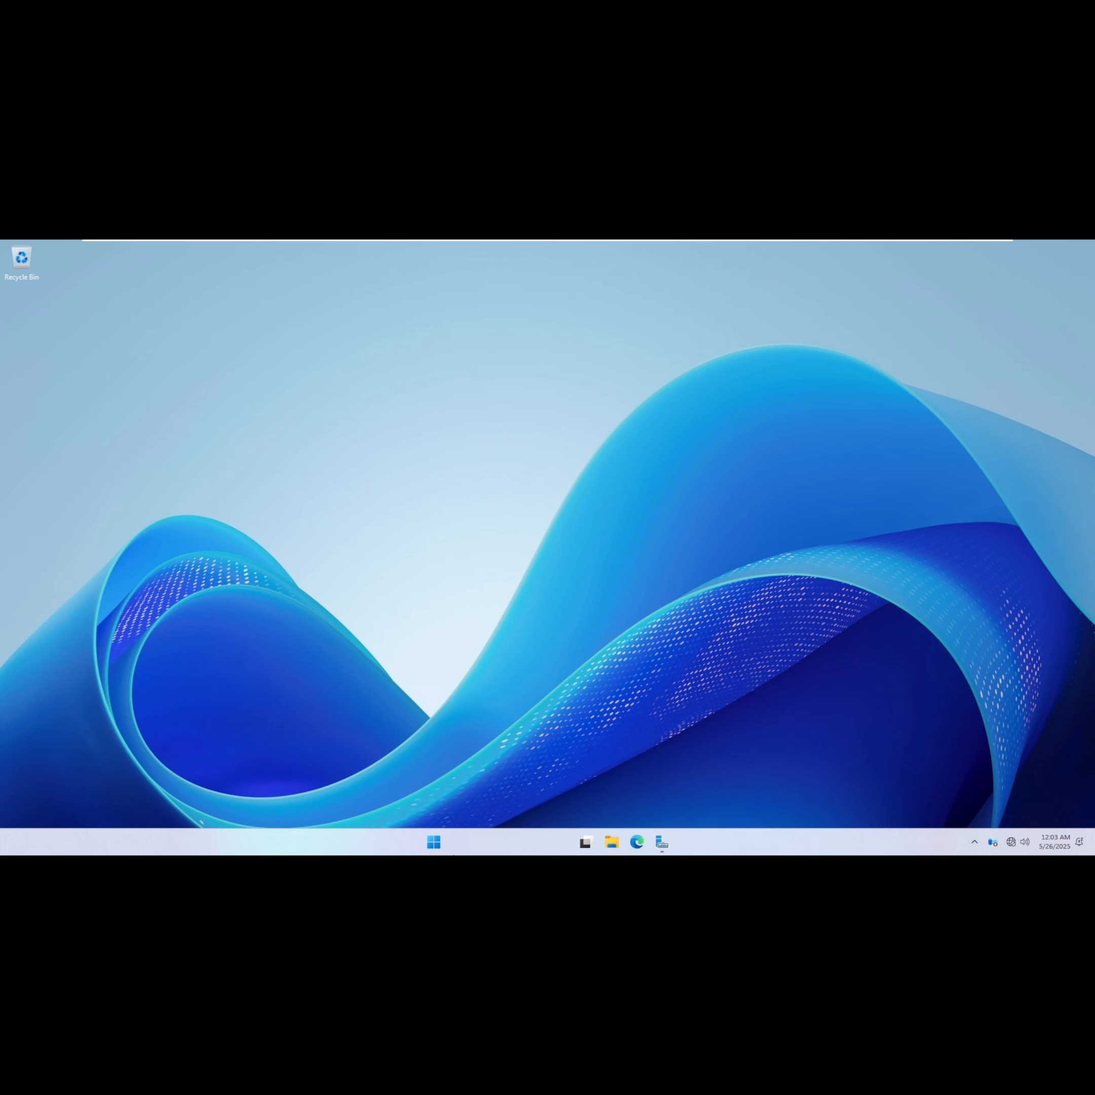
text(m)
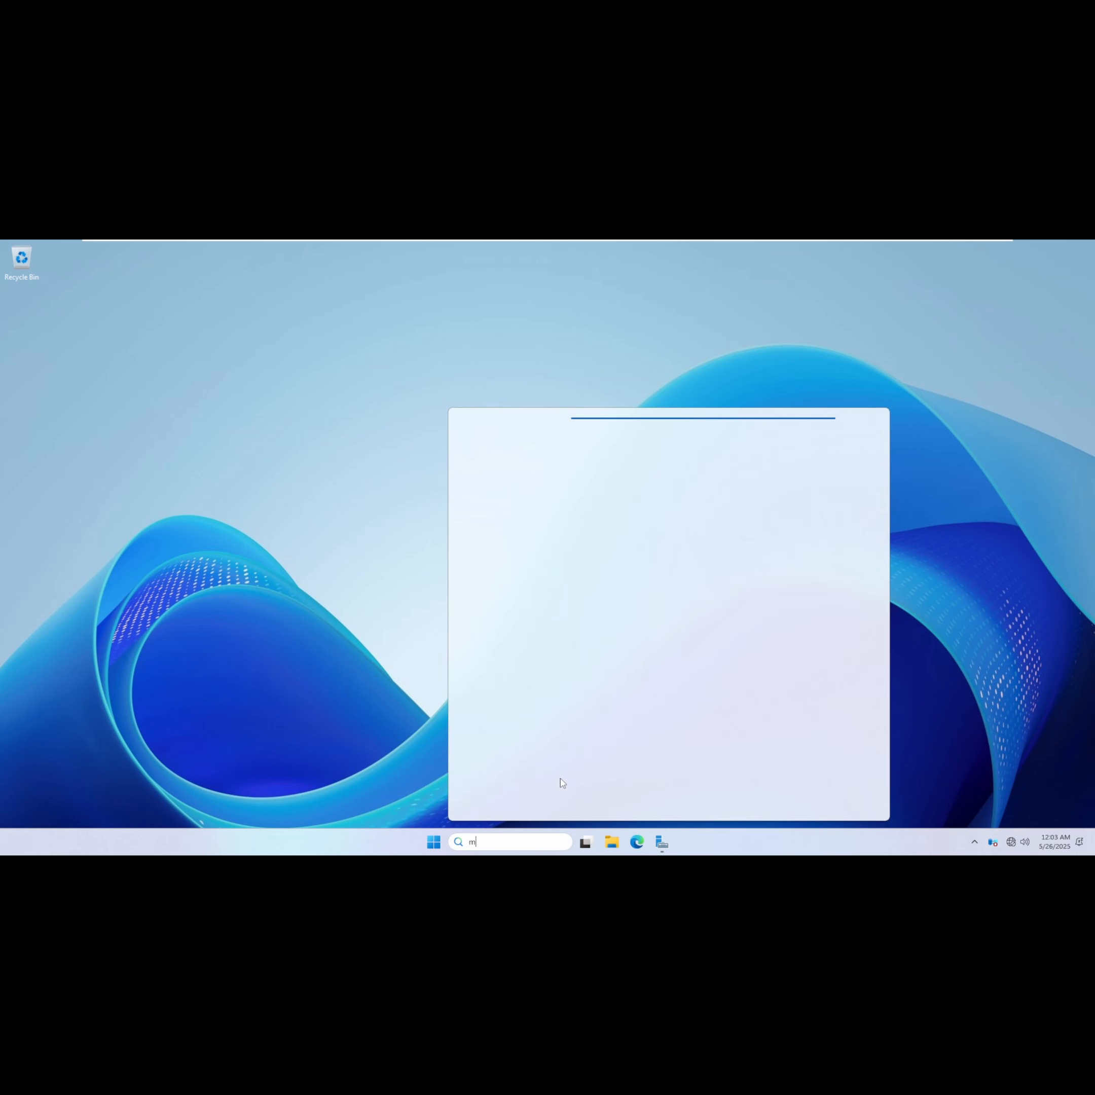
text(mc)
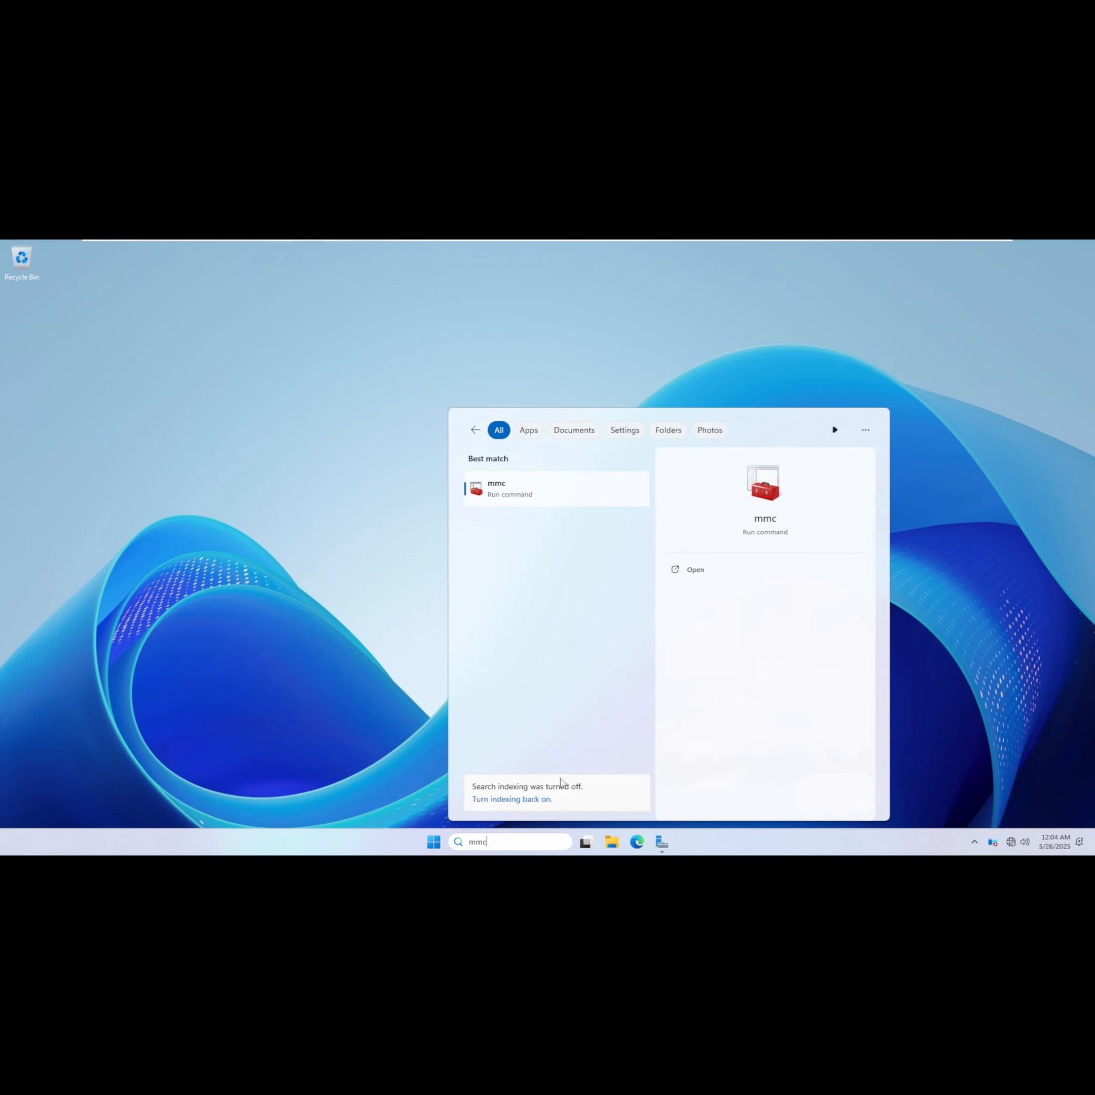
key(Return)
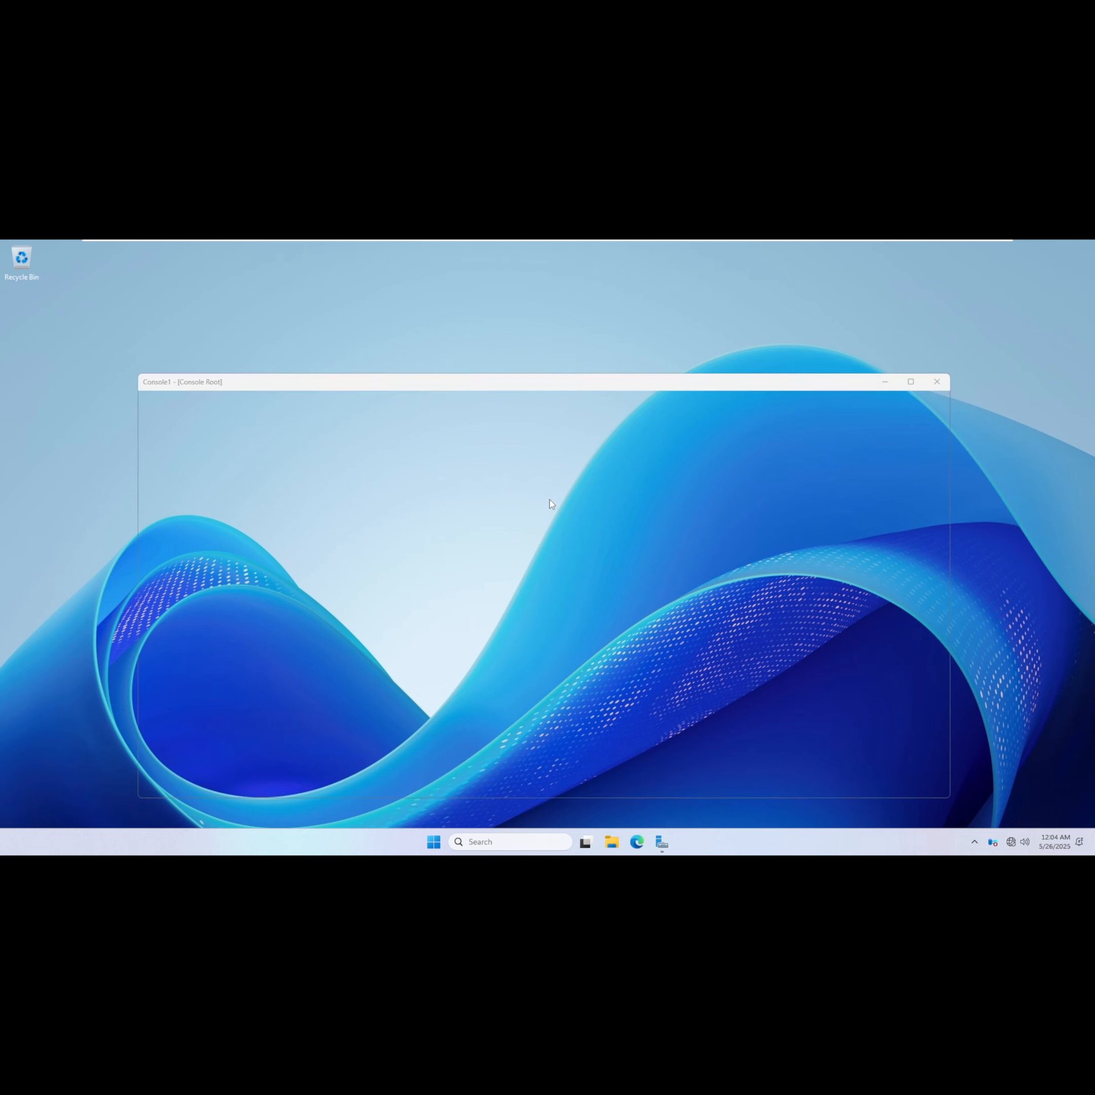
Add the Certificates snap-in for the computer account on the local computer to the console.
click(158, 397)
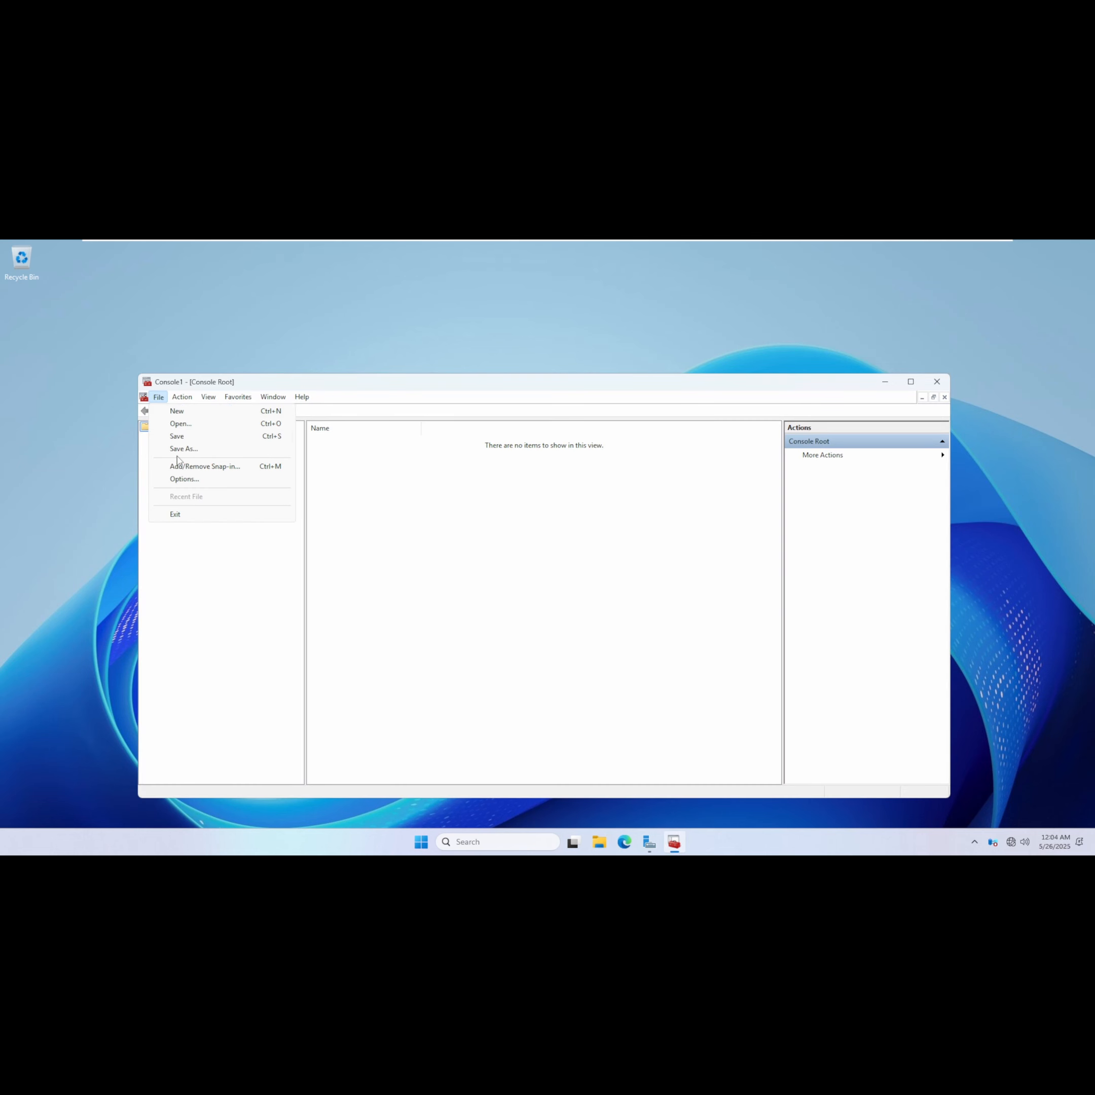
click(185, 467)
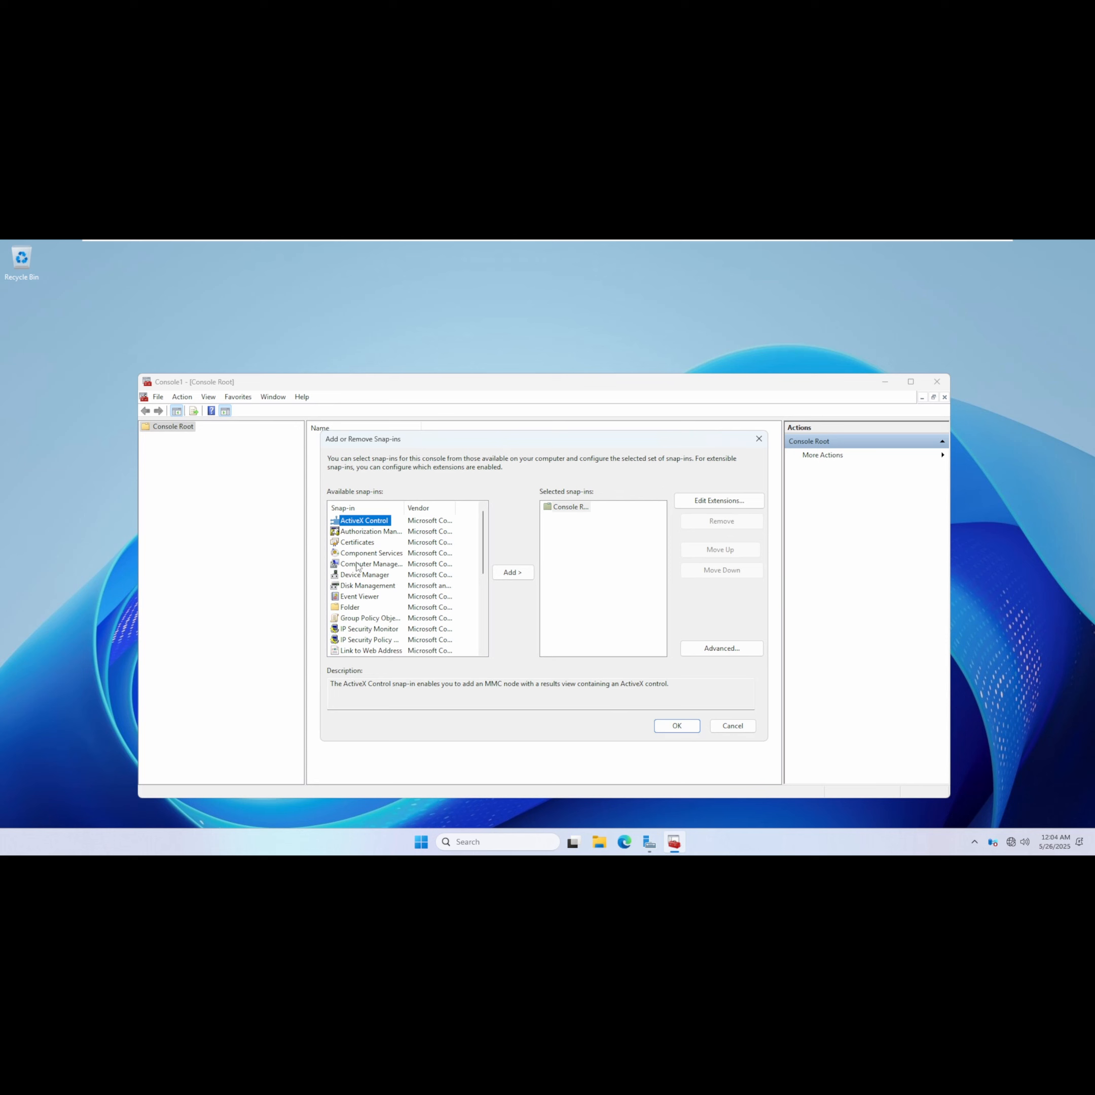
double_click(355, 544)
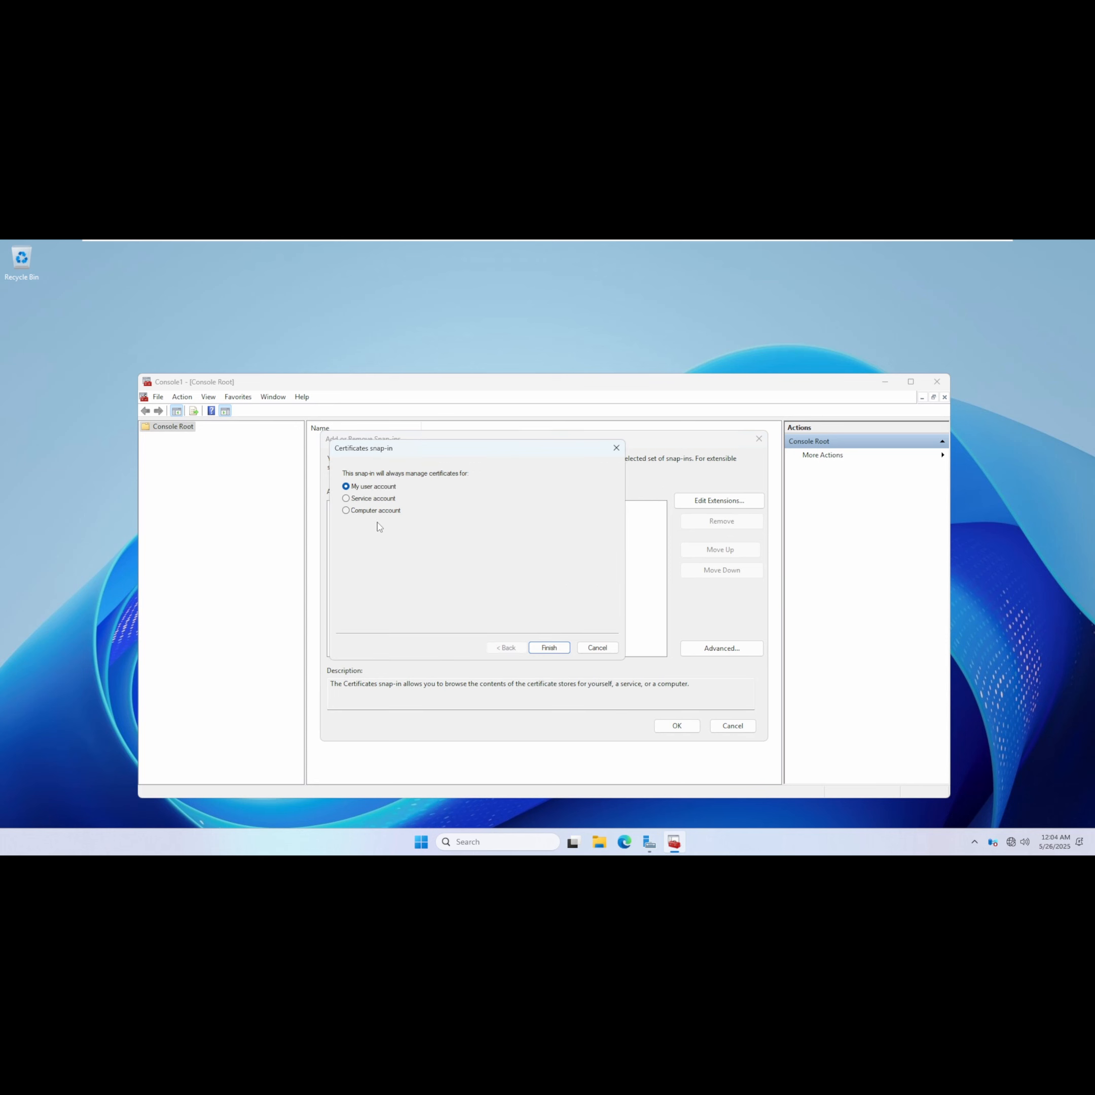
click(363, 514)
click(549, 649)
click(549, 648)
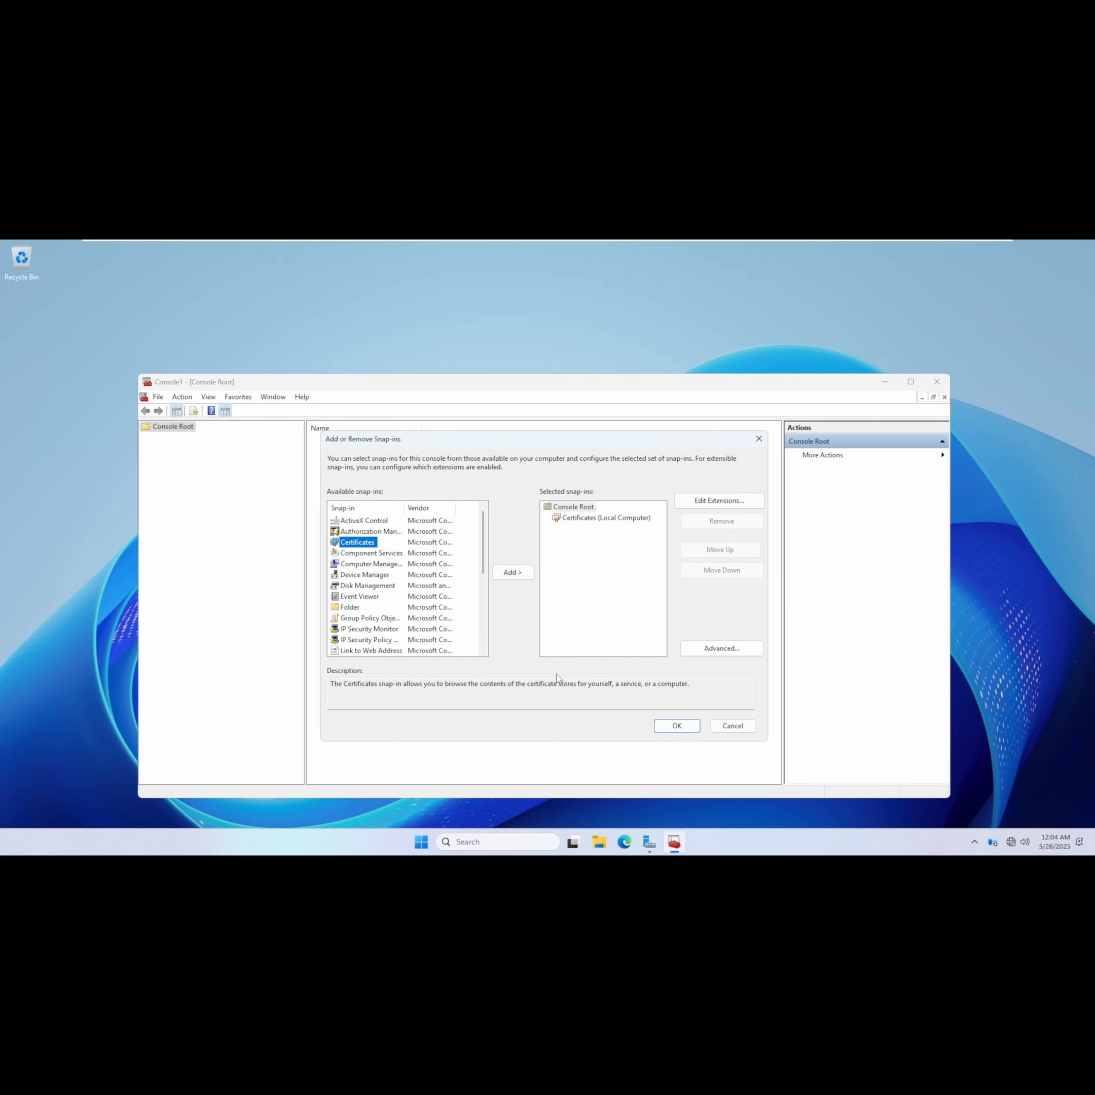
click(673, 728)
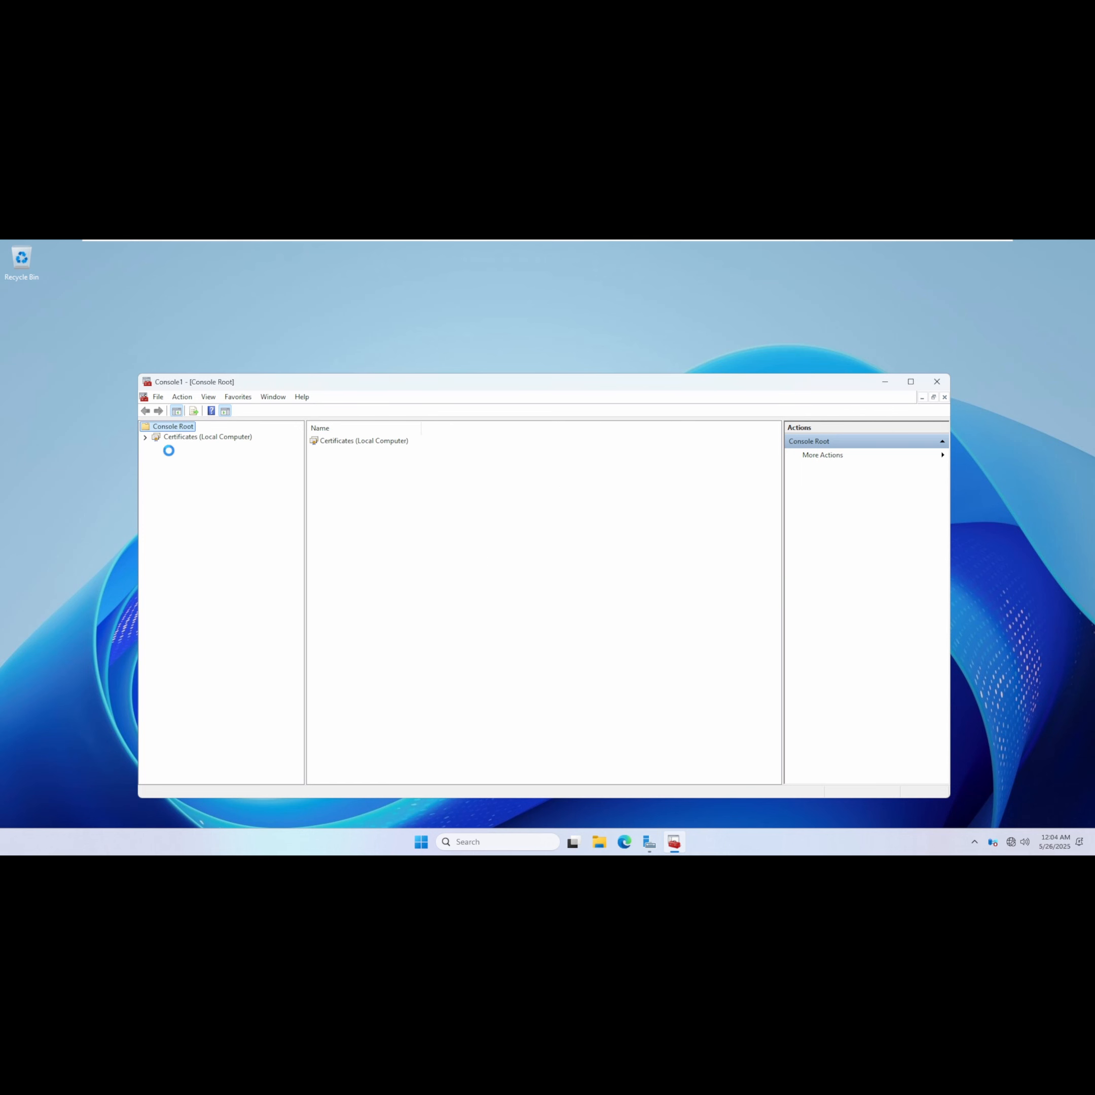
Browse the certificates in the Trusted Root and Intermediate Certification Authorities stores of the local computer.
click(145, 437)
click(184, 449)
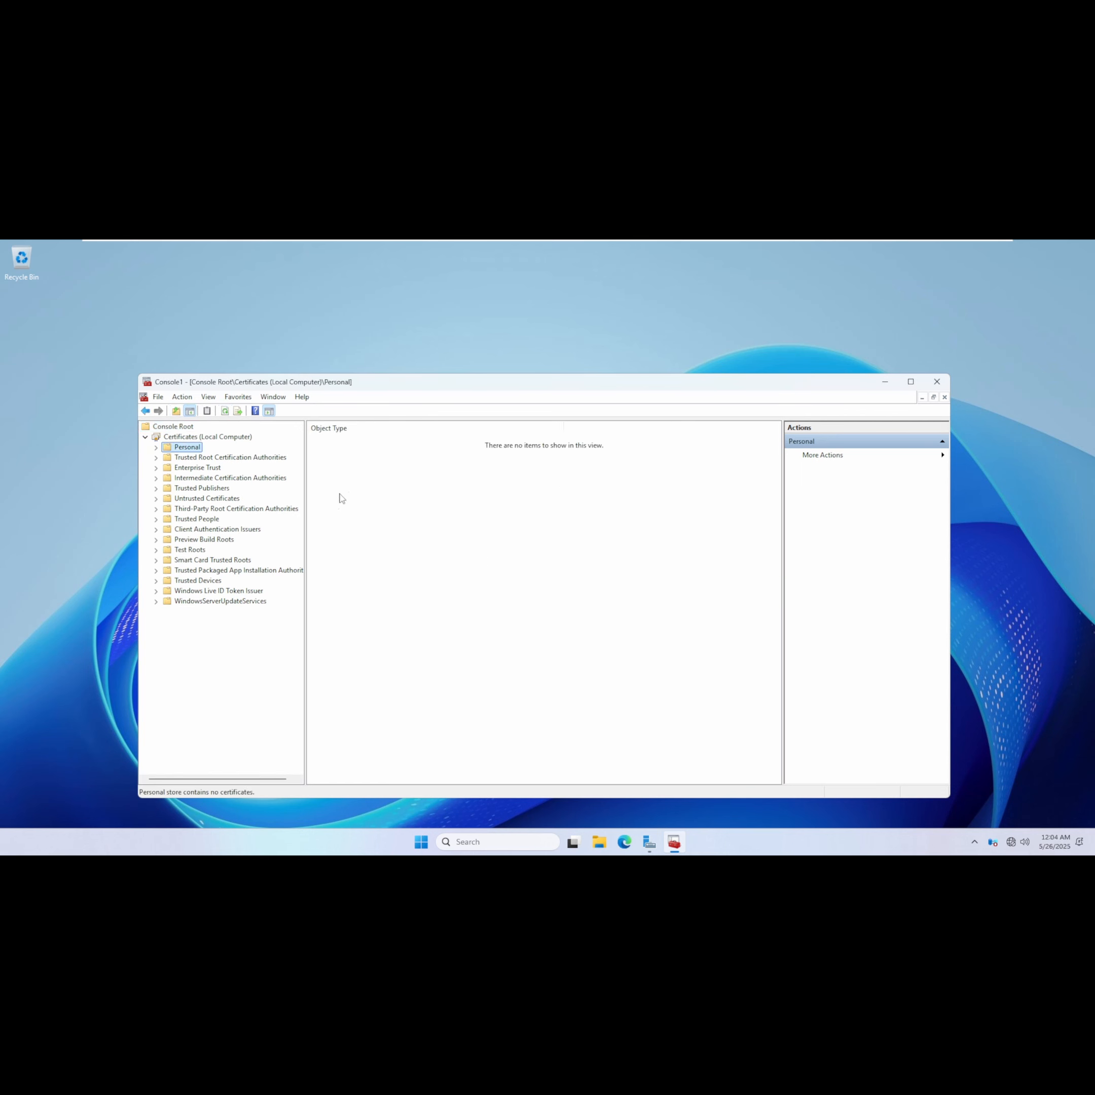
double_click(227, 458)
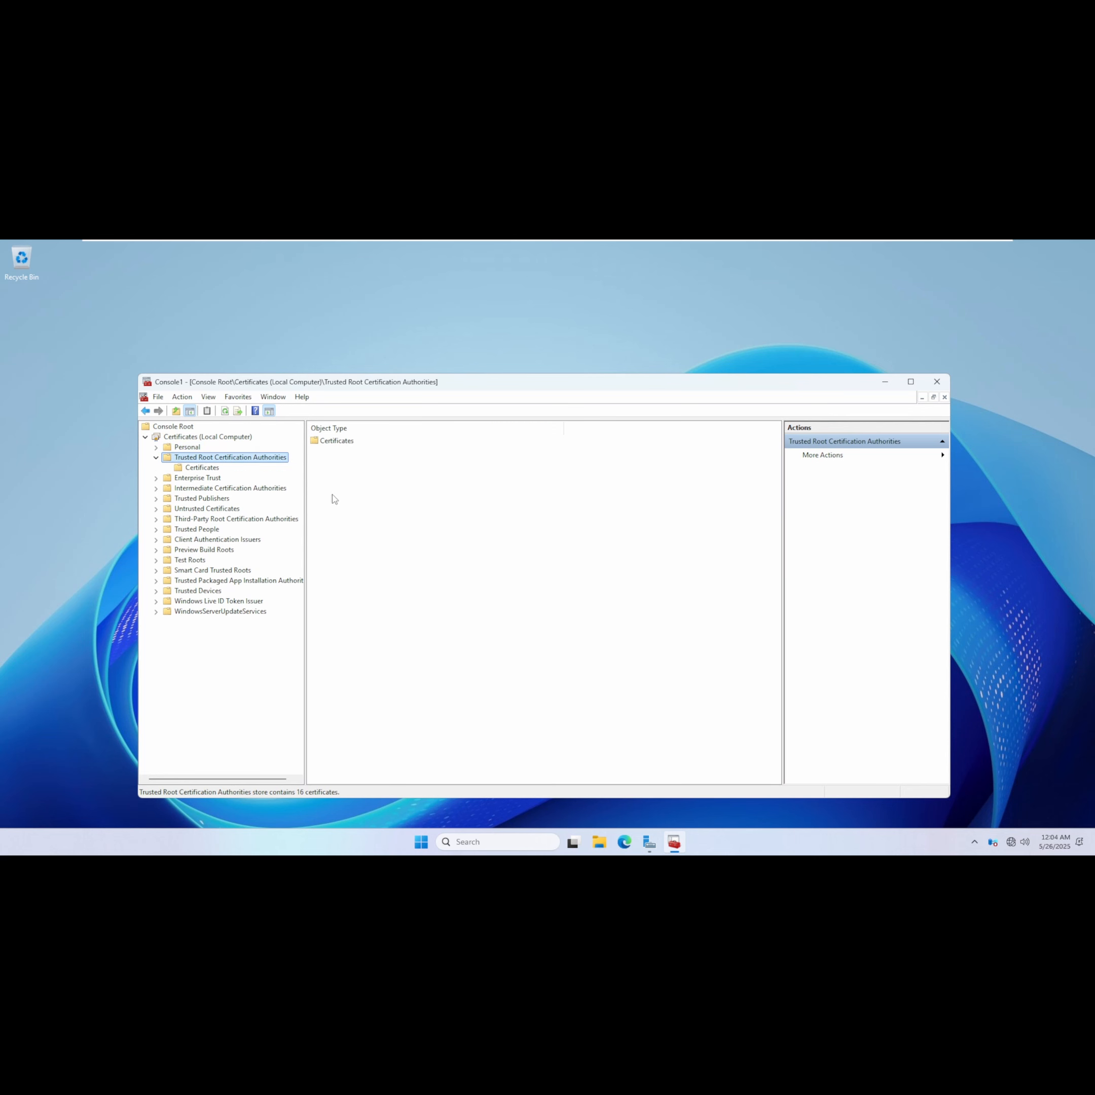
double_click(339, 441)
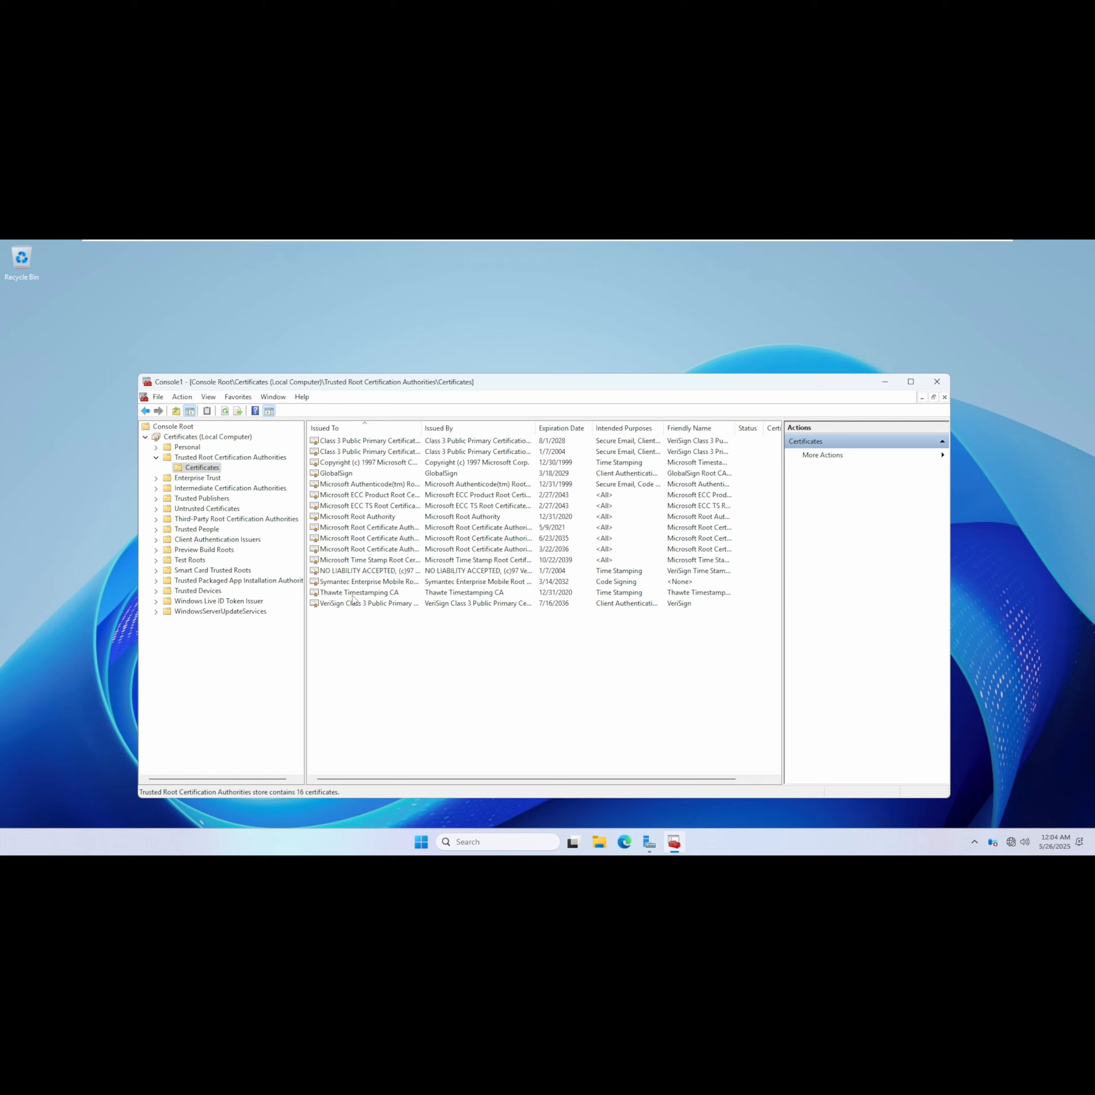
click(157, 488)
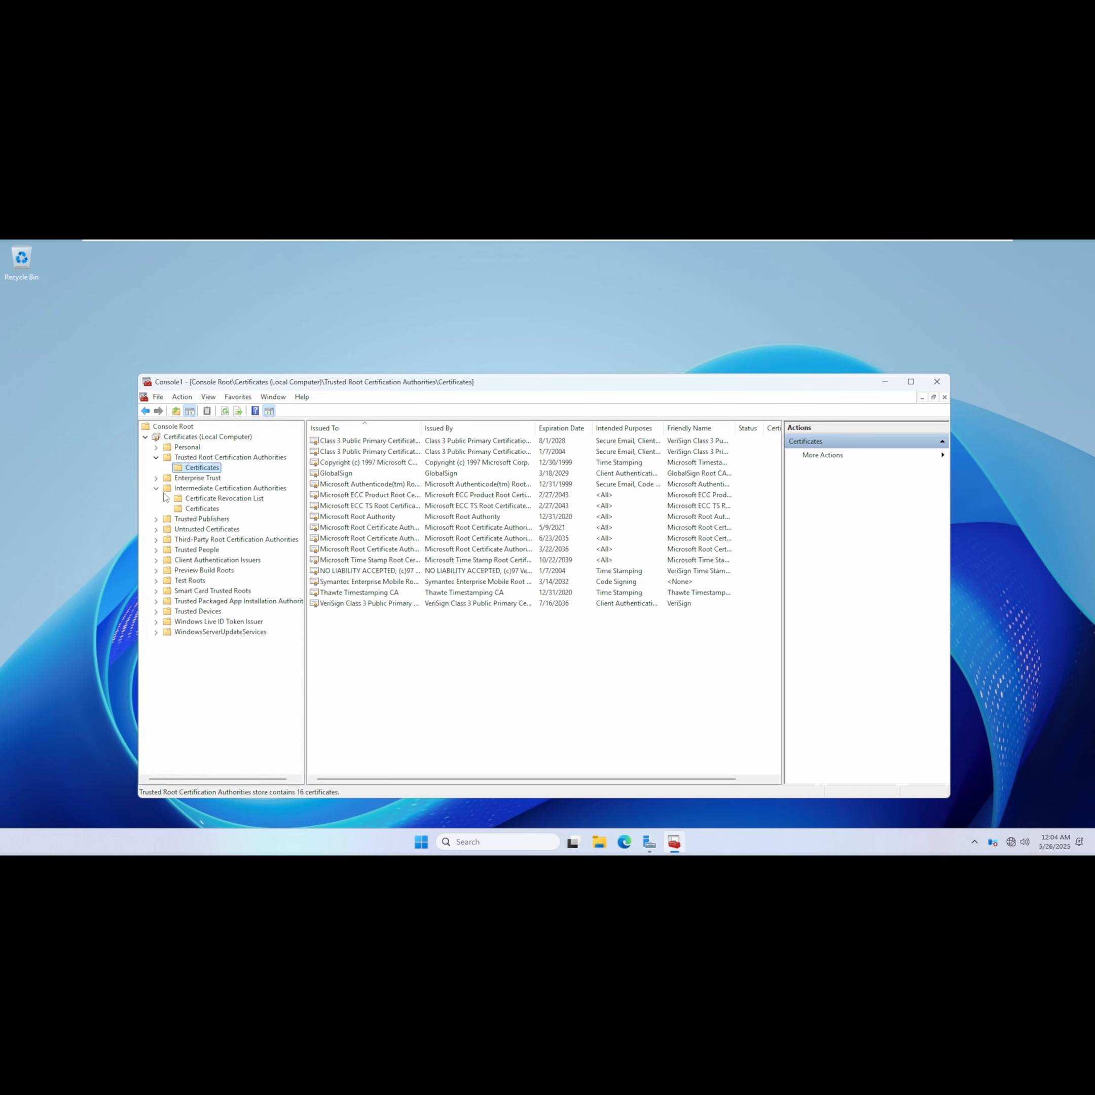
click(208, 508)
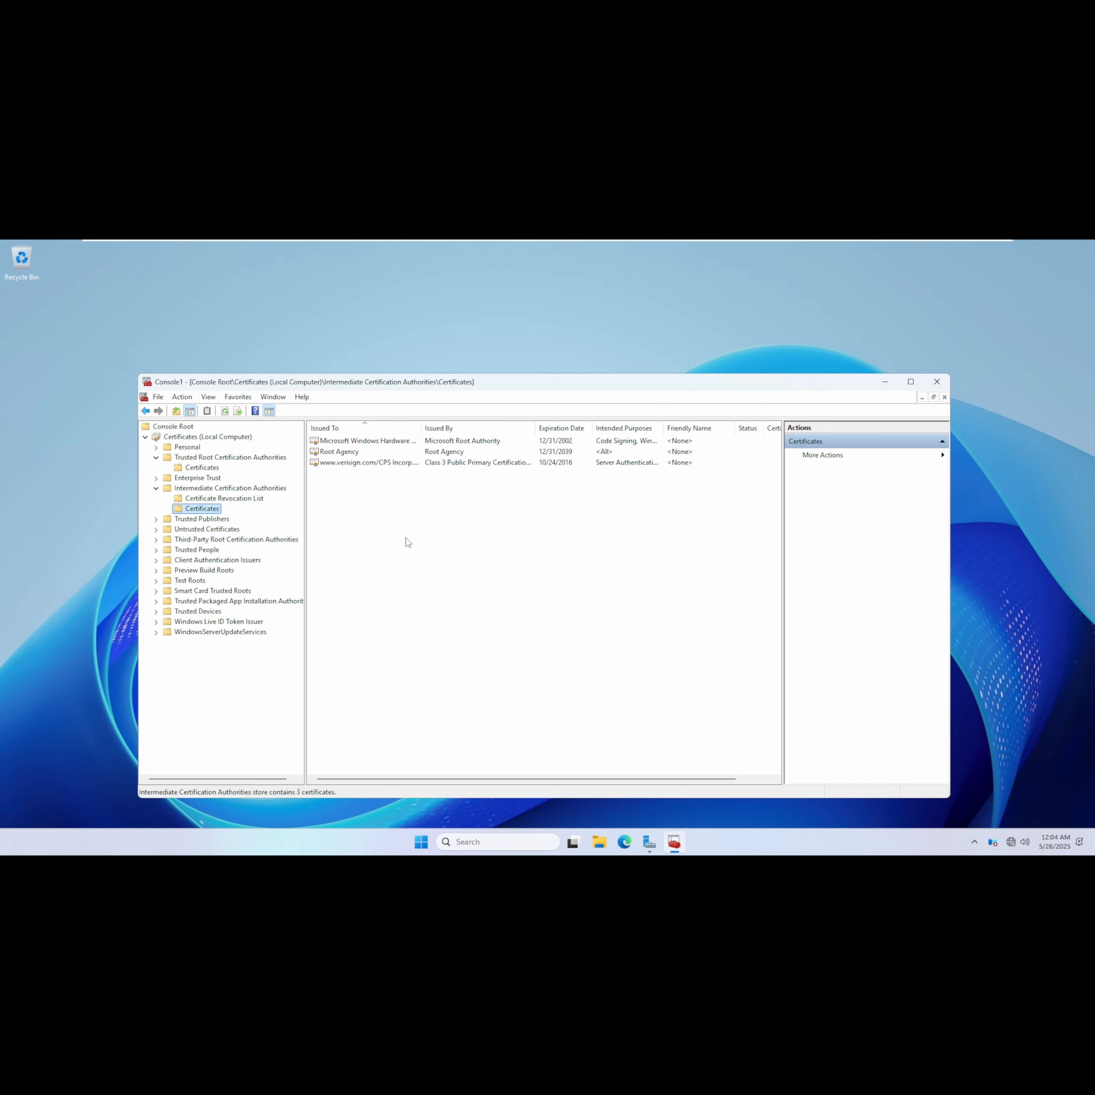
Switch to the DC01 virtual machine and open Group Policy Management.
mouse_move(602, 244)
click(564, 248)
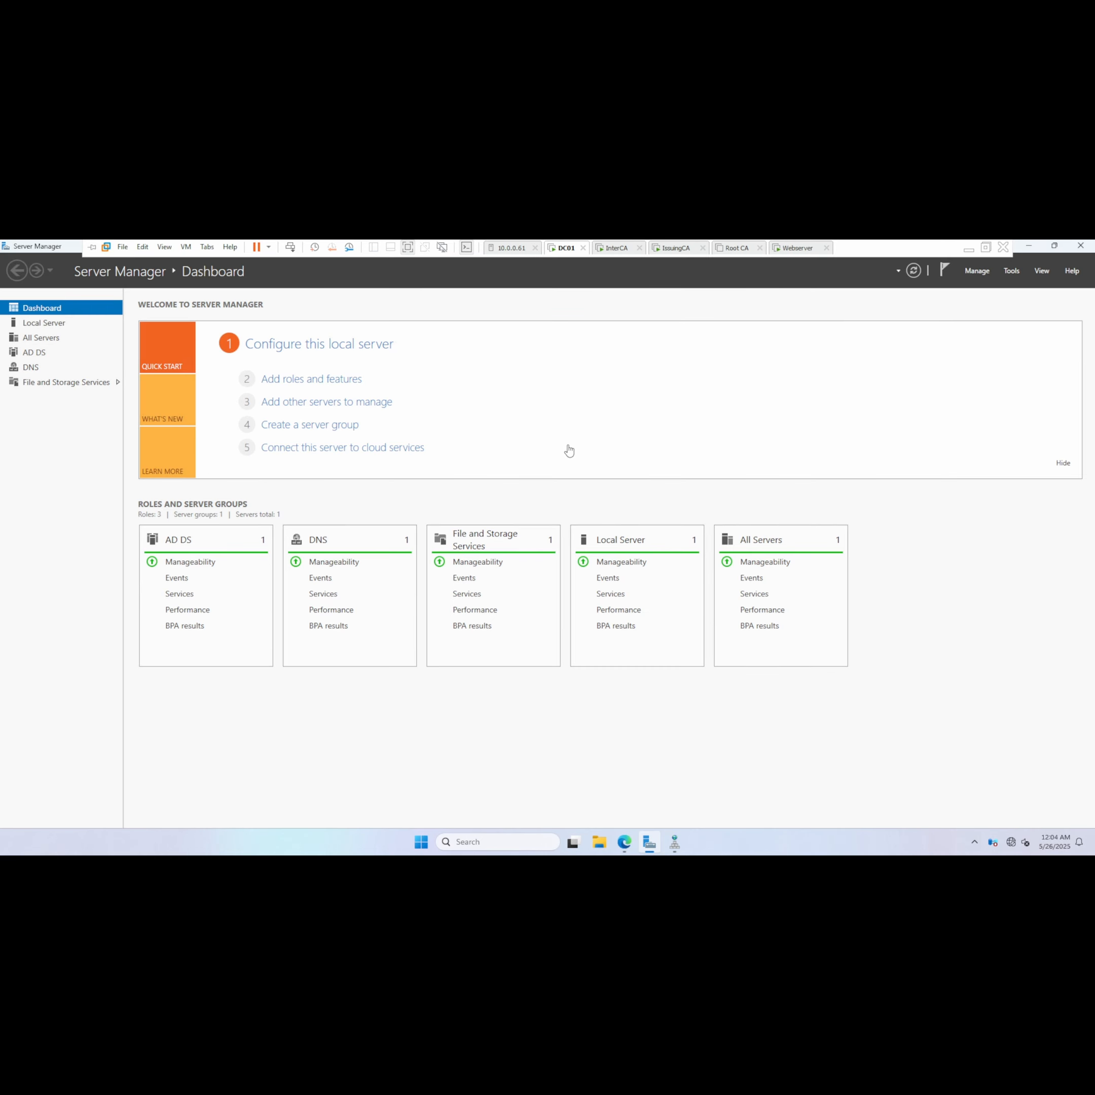
click(1010, 272)
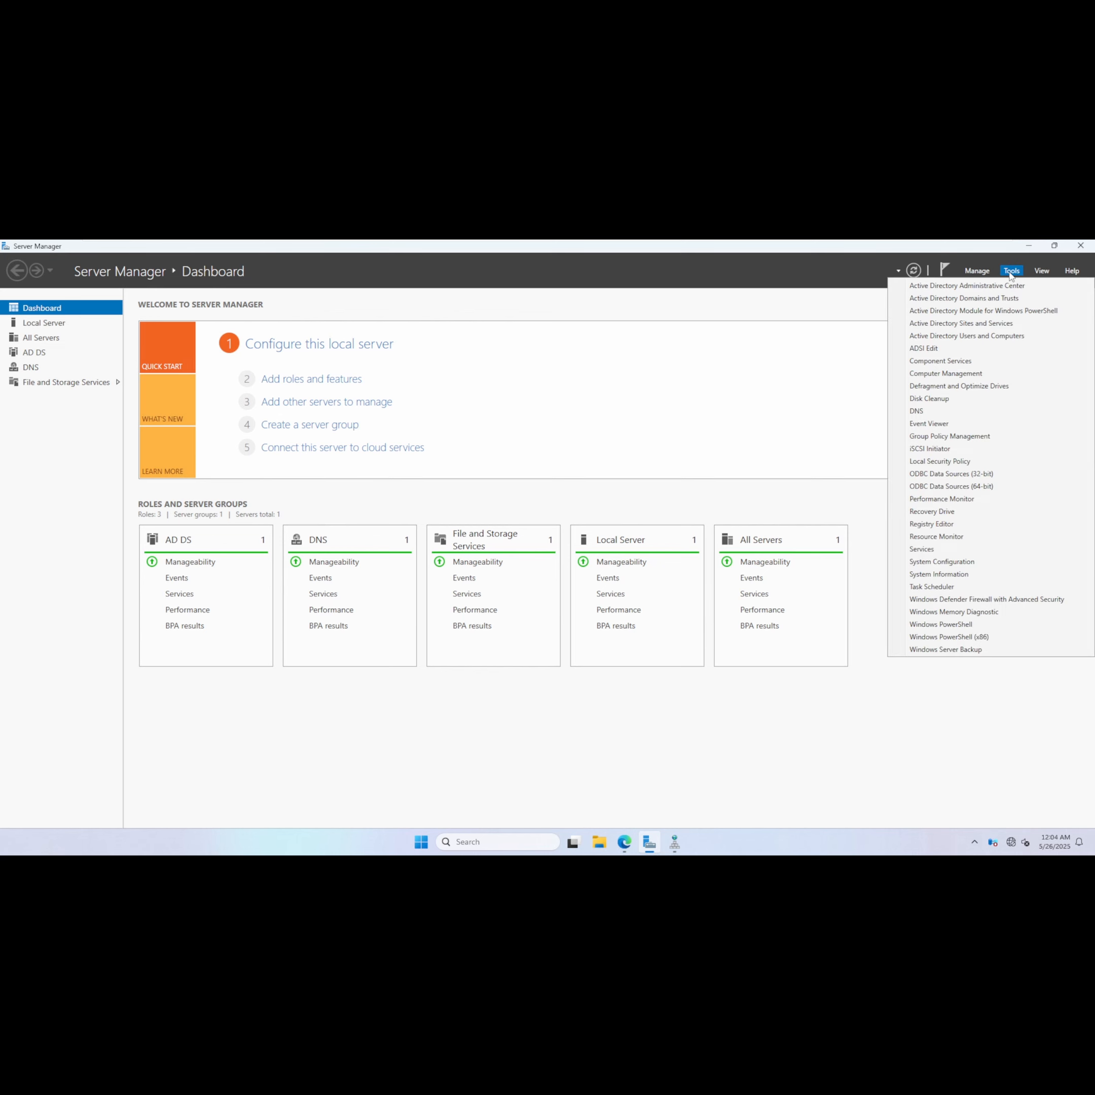
click(936, 437)
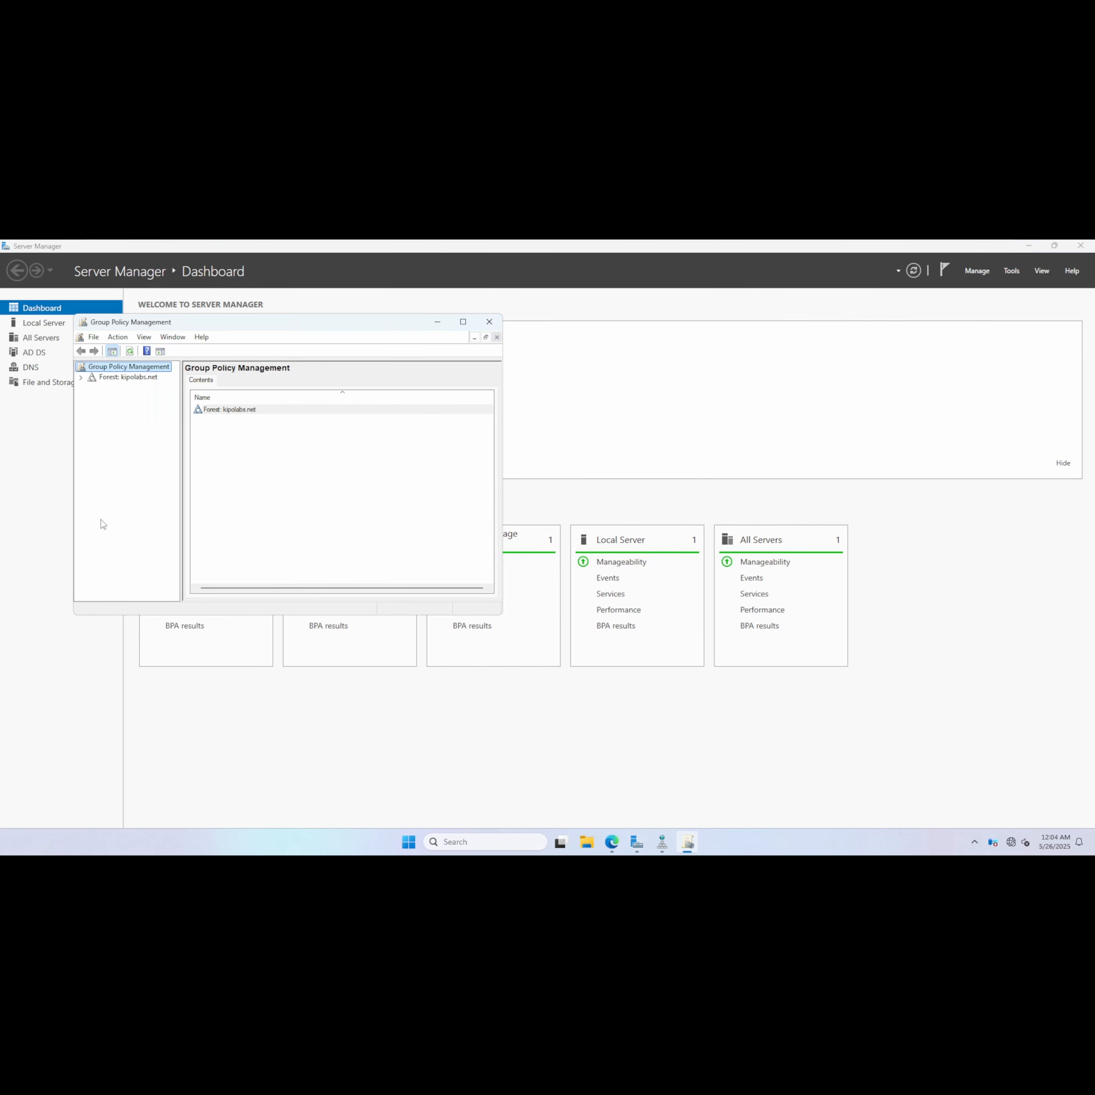
Create a GPO named Trusted CA Policy Object in the kipolabs.net domain and link it there.
click(82, 377)
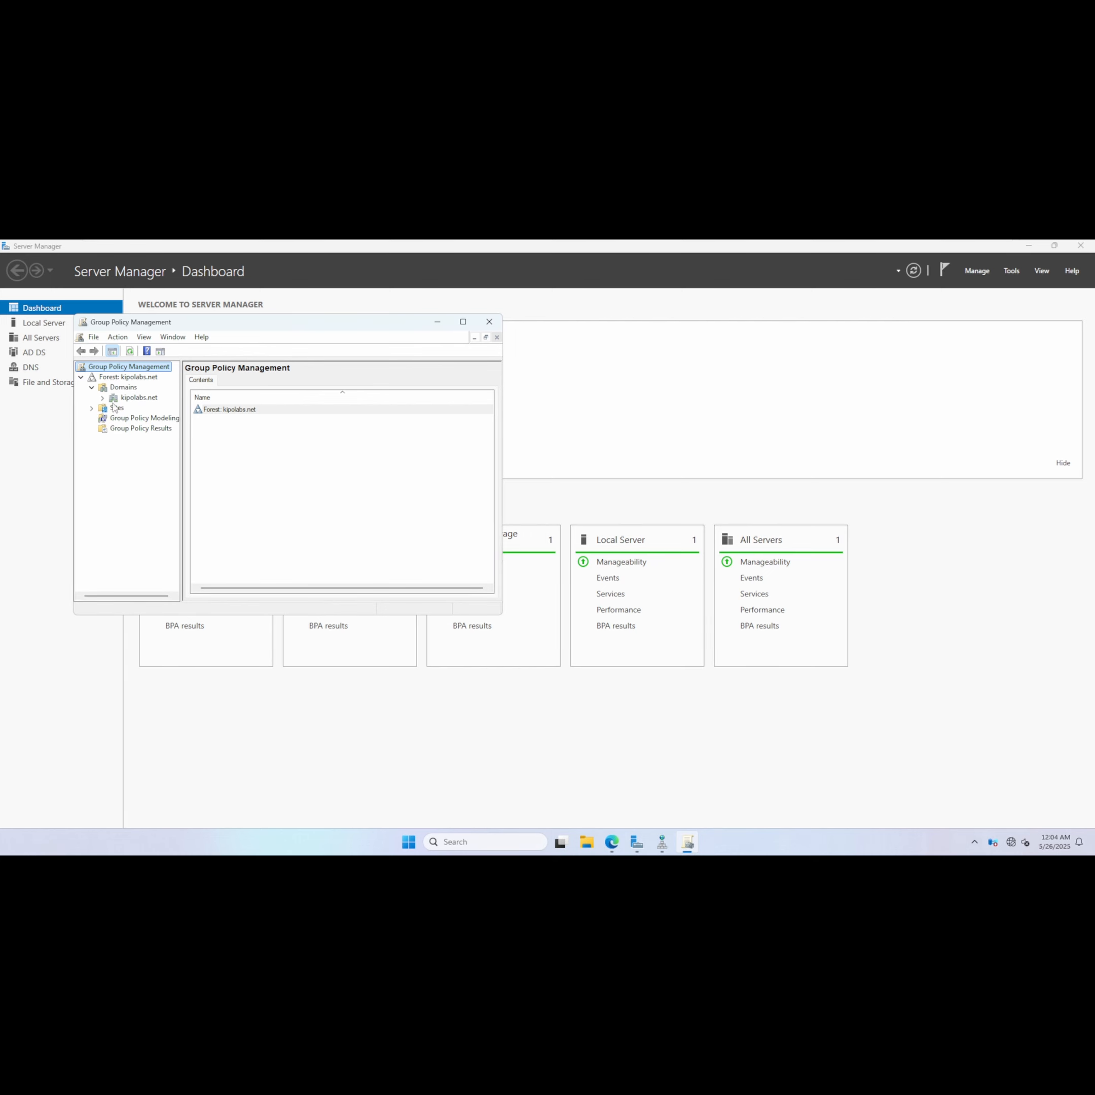
click(103, 397)
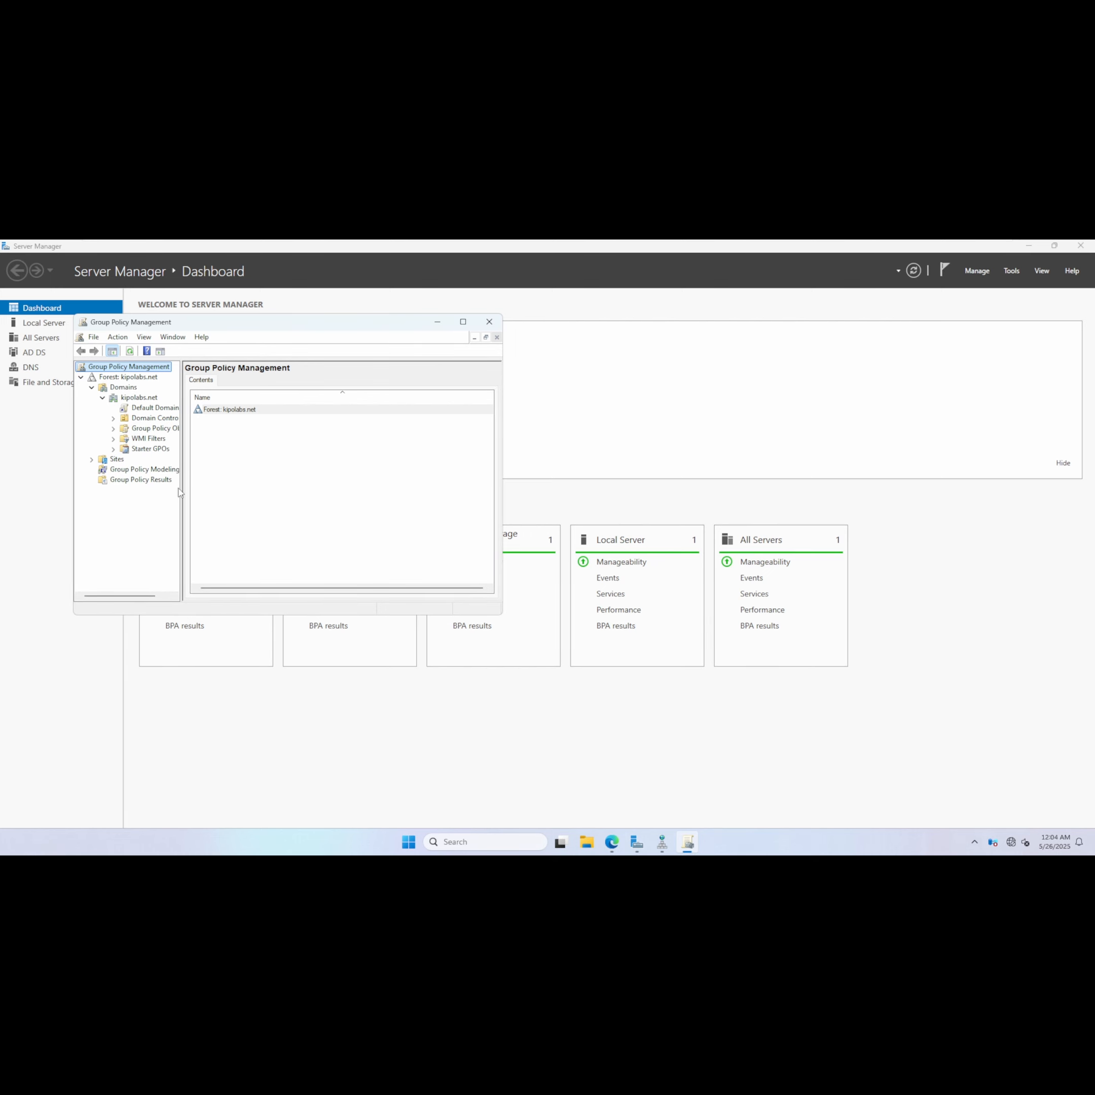
drag(190, 487, 221, 488)
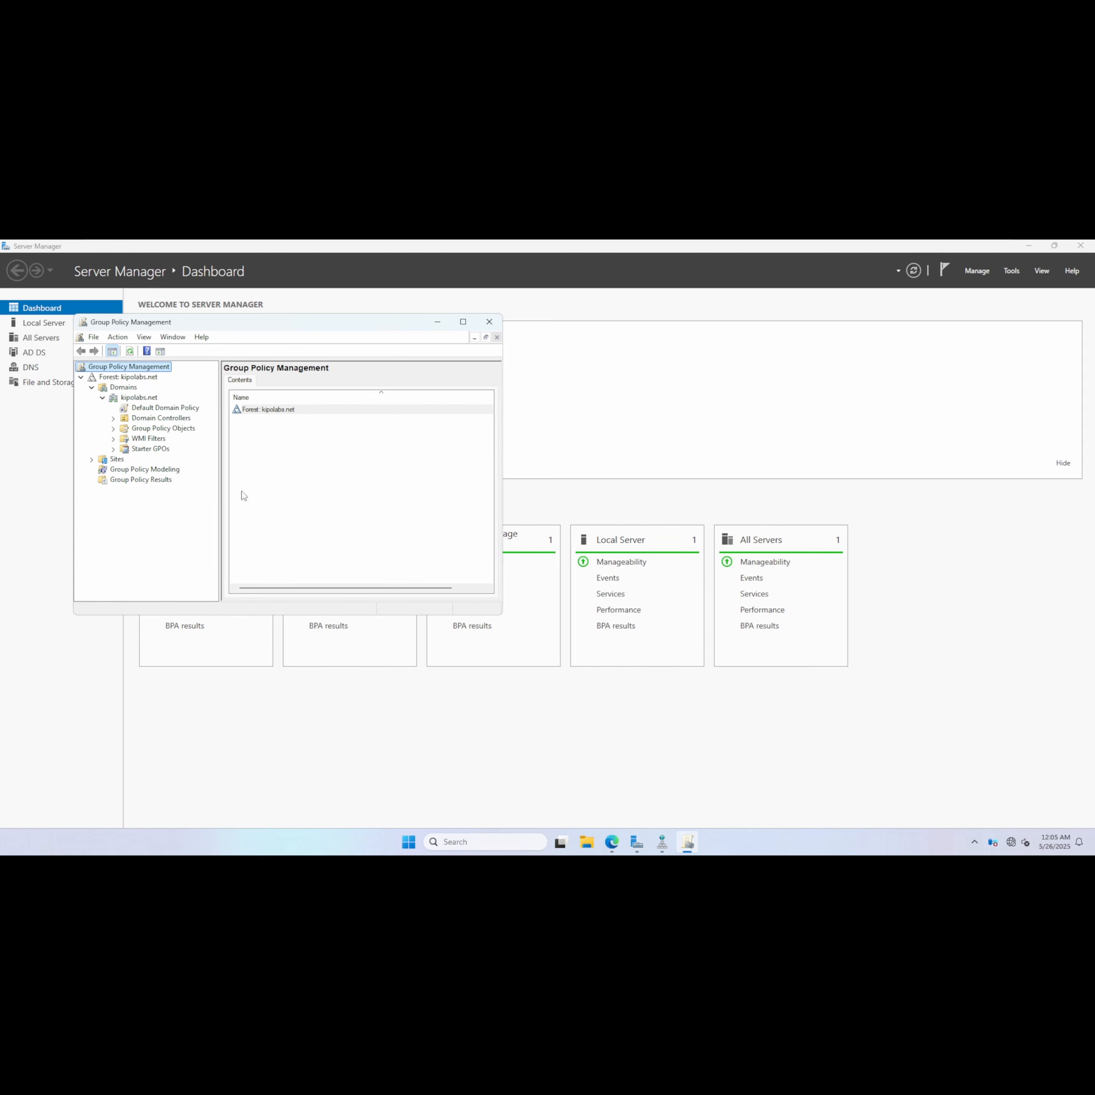
click(144, 398)
right_click(144, 401)
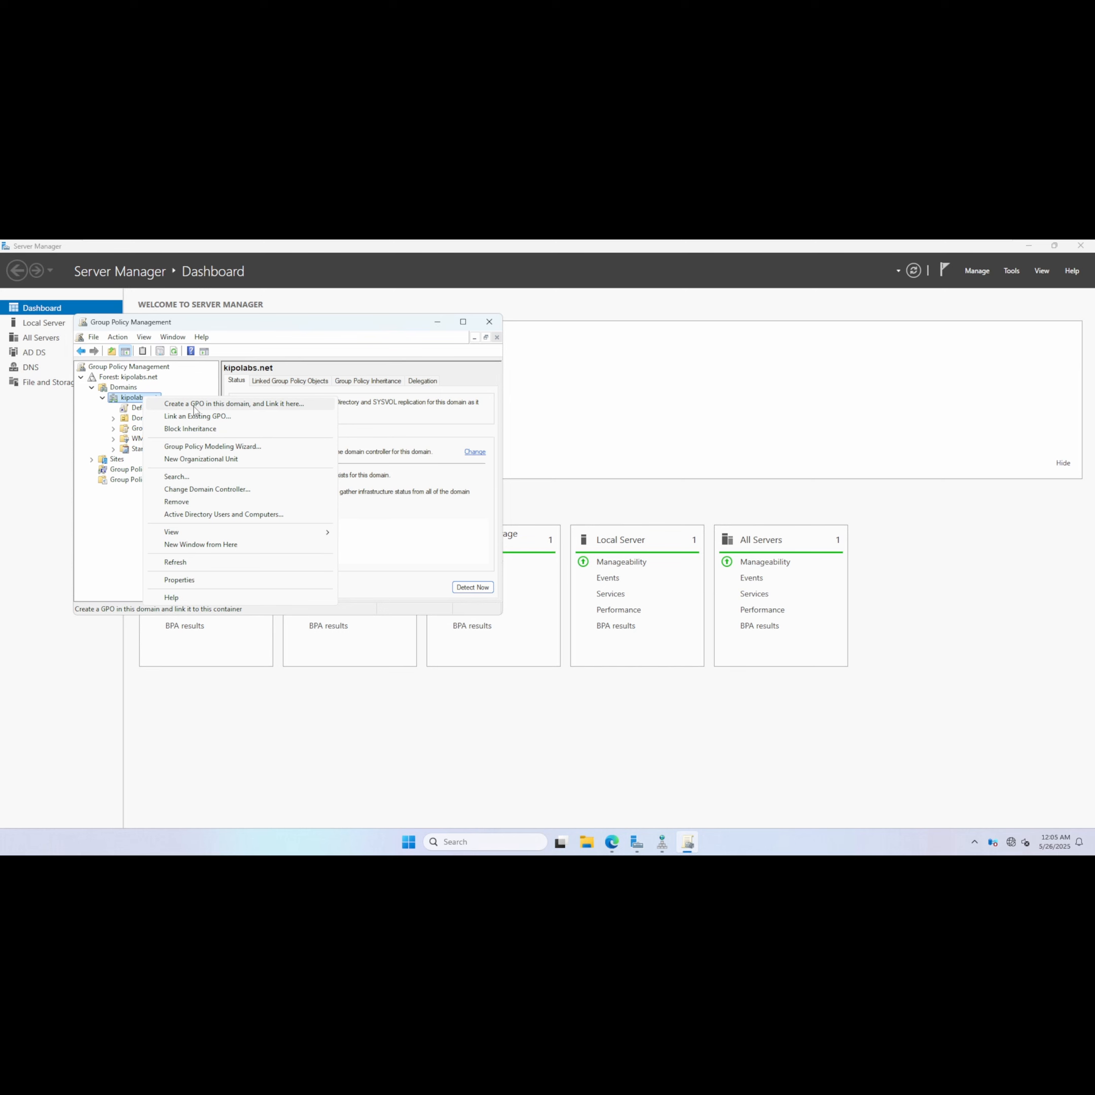
click(195, 405)
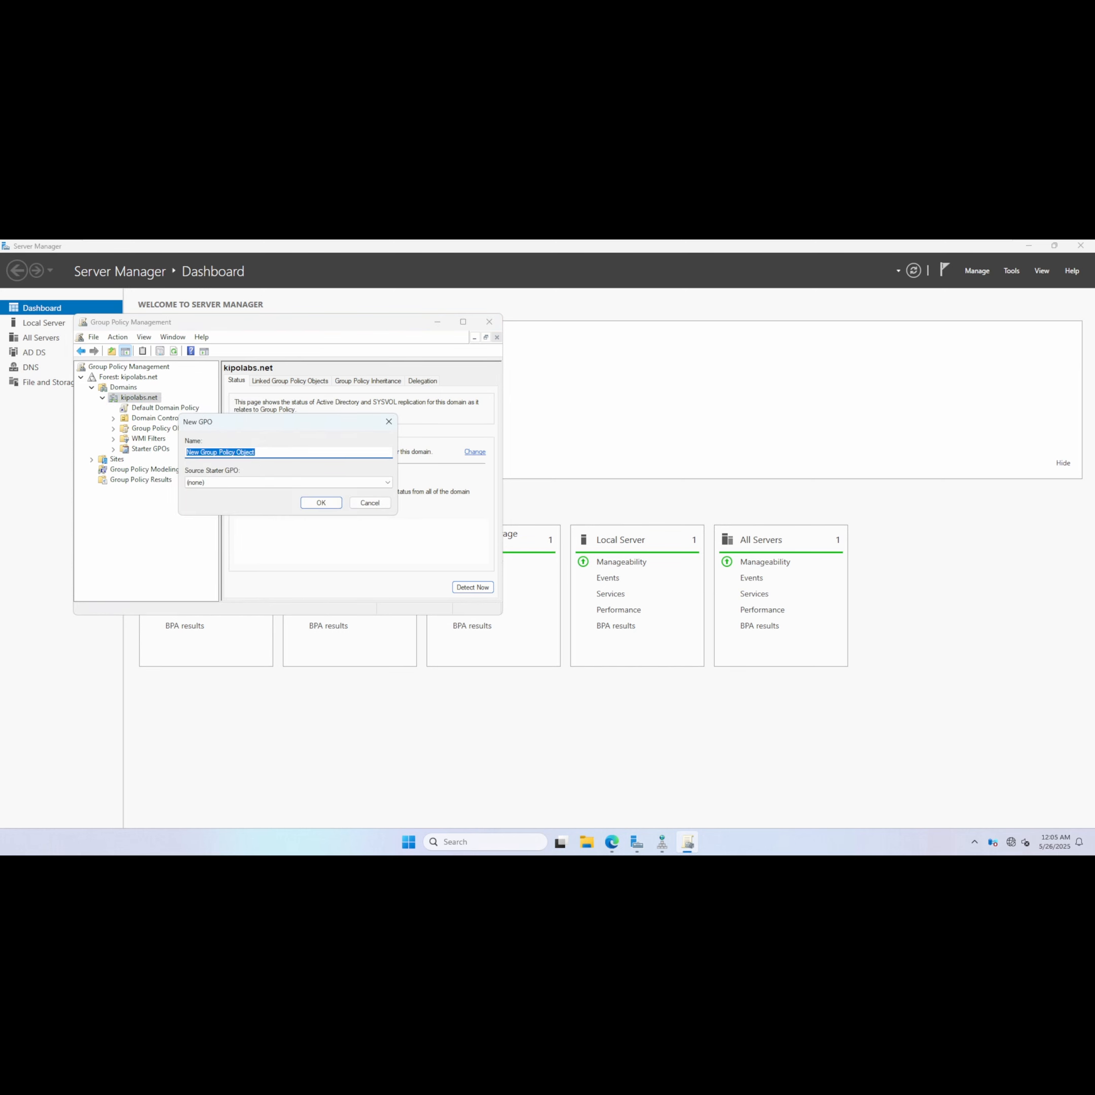
drag(221, 452, 187, 453)
text(Cert)
key(BackSpace)
key(BackSpace)
key(BackSpace)
key(BackSpace)
text(Trsuted C)
key(BackSpace)
key(BackSpace)
key(BackSpace)
key(BackSpace)
key(BackSpace)
key(BackSpace)
key(BackSpace)
text(usted C)
key(BackSpace)
text(CA)
click(321, 503)
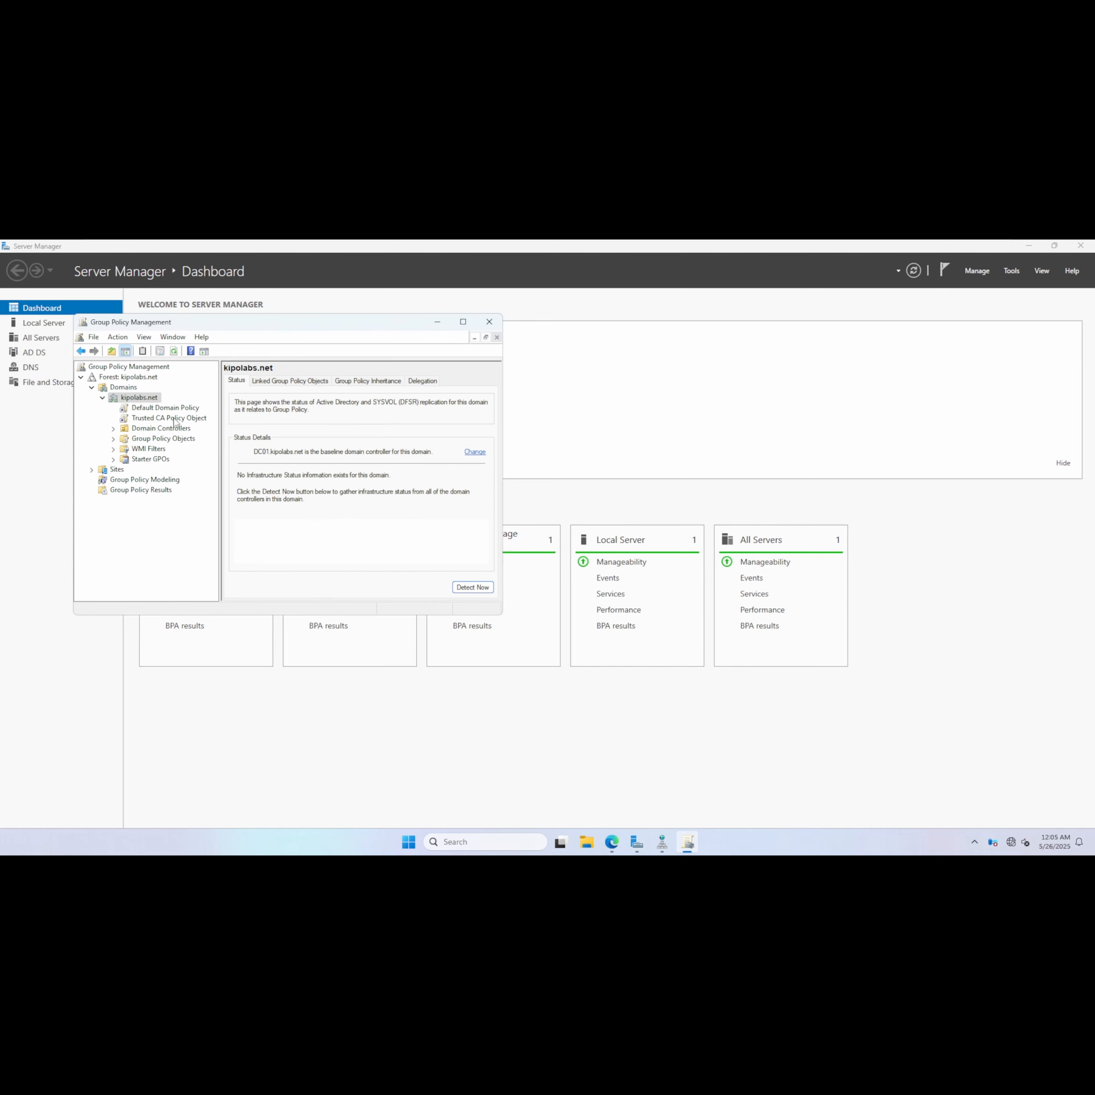
Open the Trusted CA Policy Object for editing, turning off the link warning message.
click(175, 420)
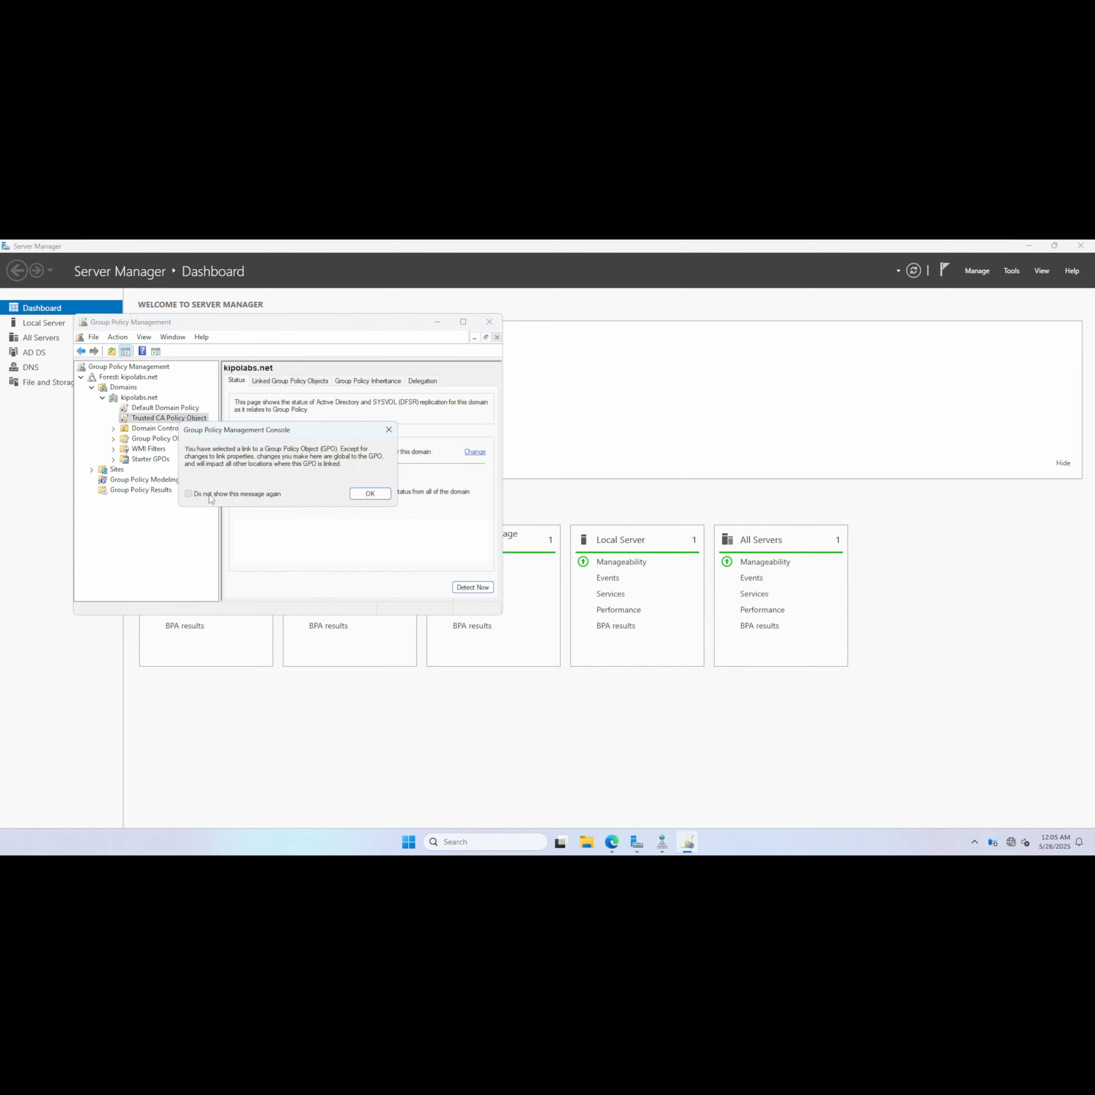
click(189, 493)
click(385, 498)
right_click(181, 420)
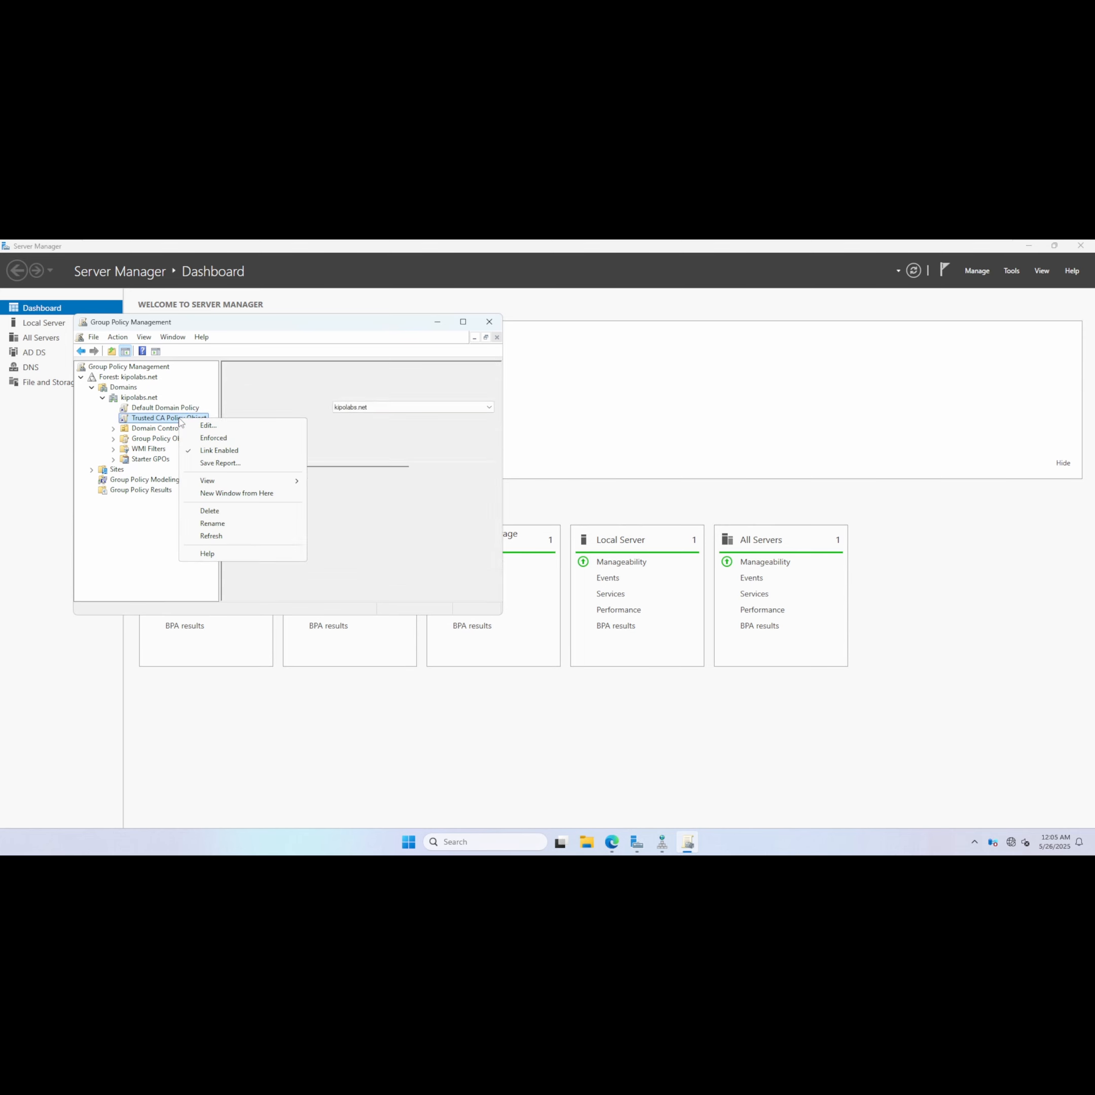
click(199, 425)
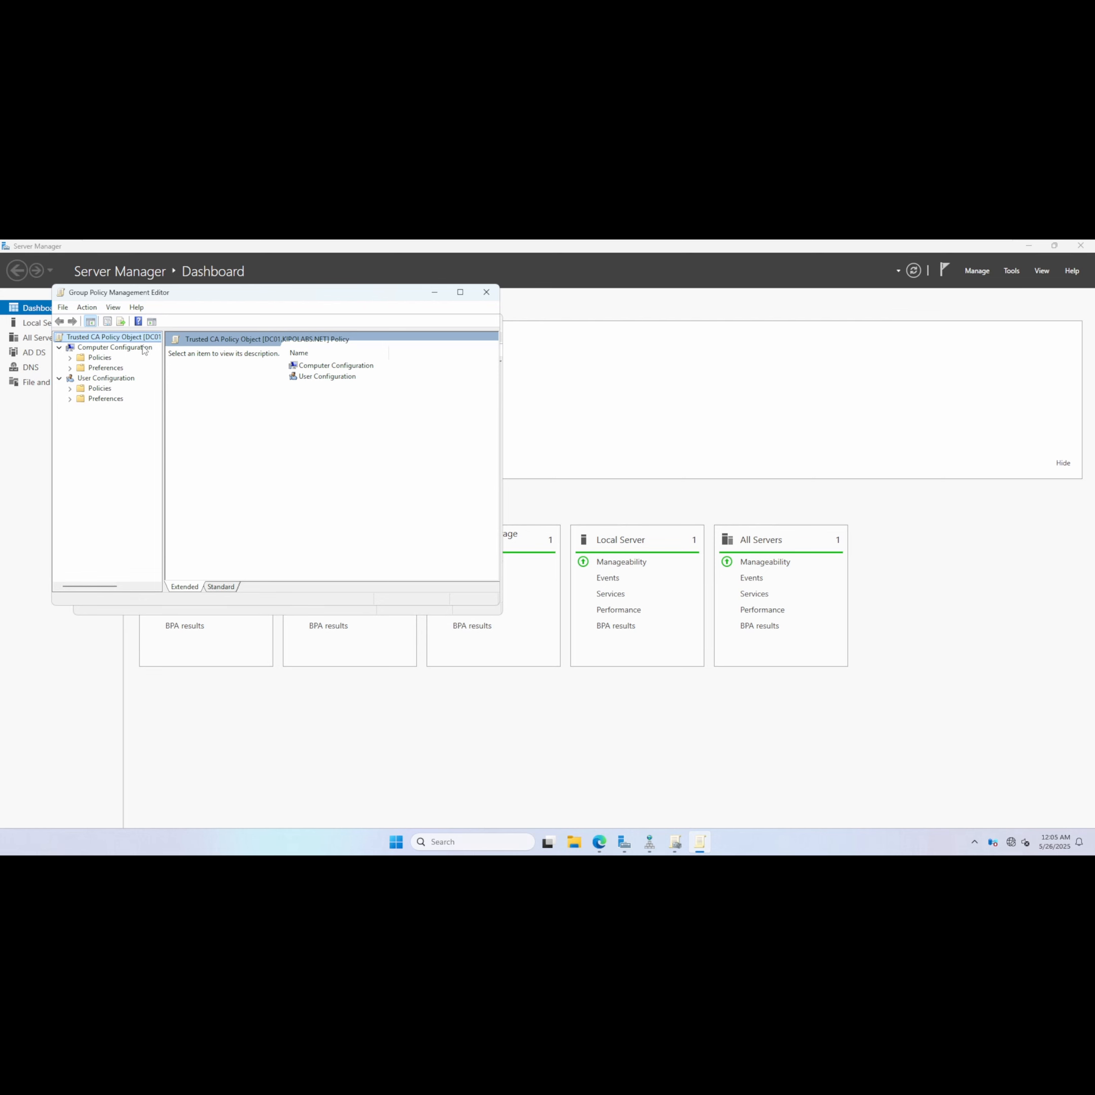
Open the certificate import for the GPO's Trusted Root Certification Authorities store under Computer Configuration's Public Key Policies.
click(99, 357)
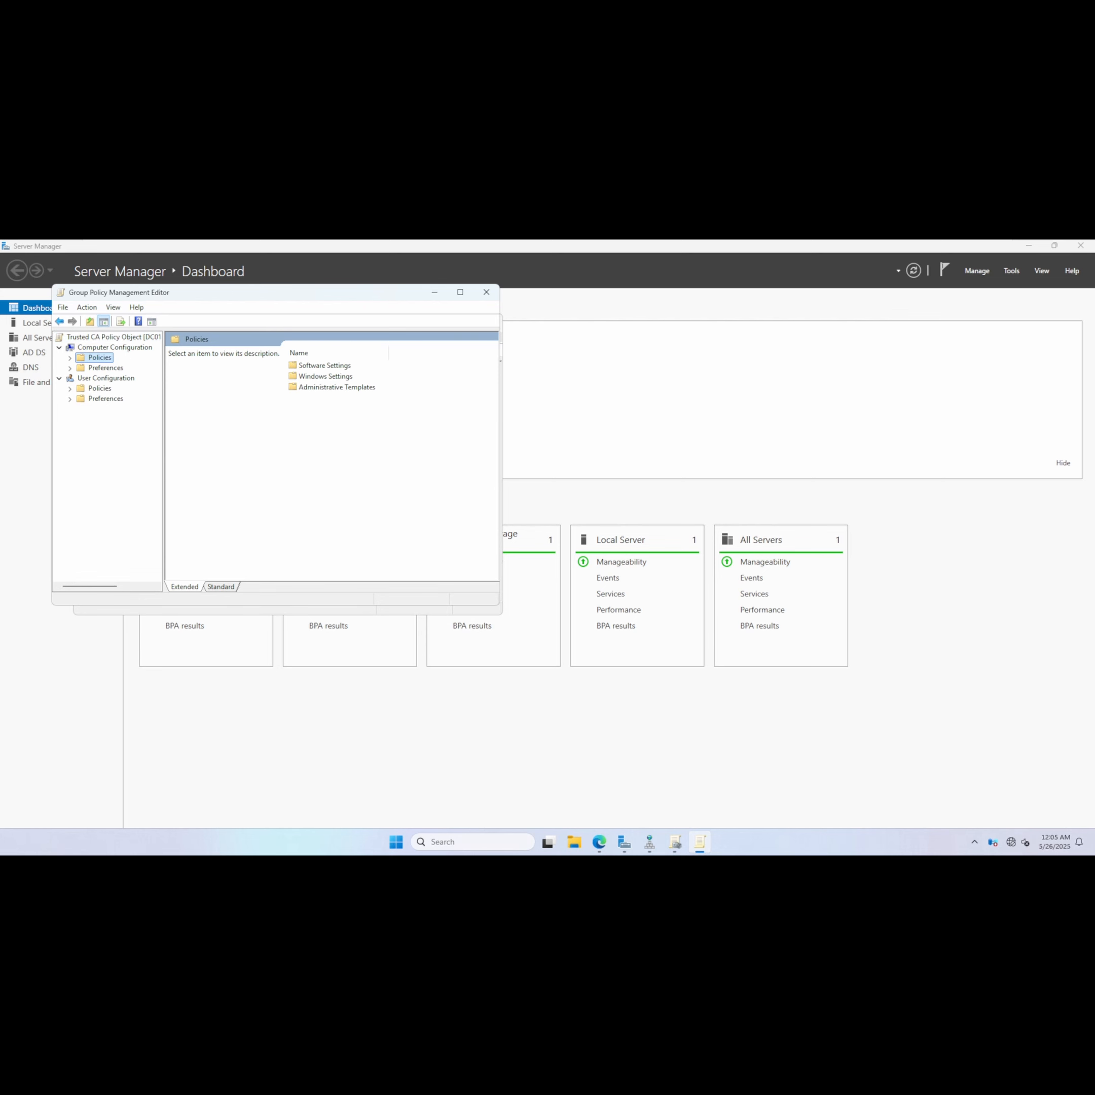
double_click(324, 377)
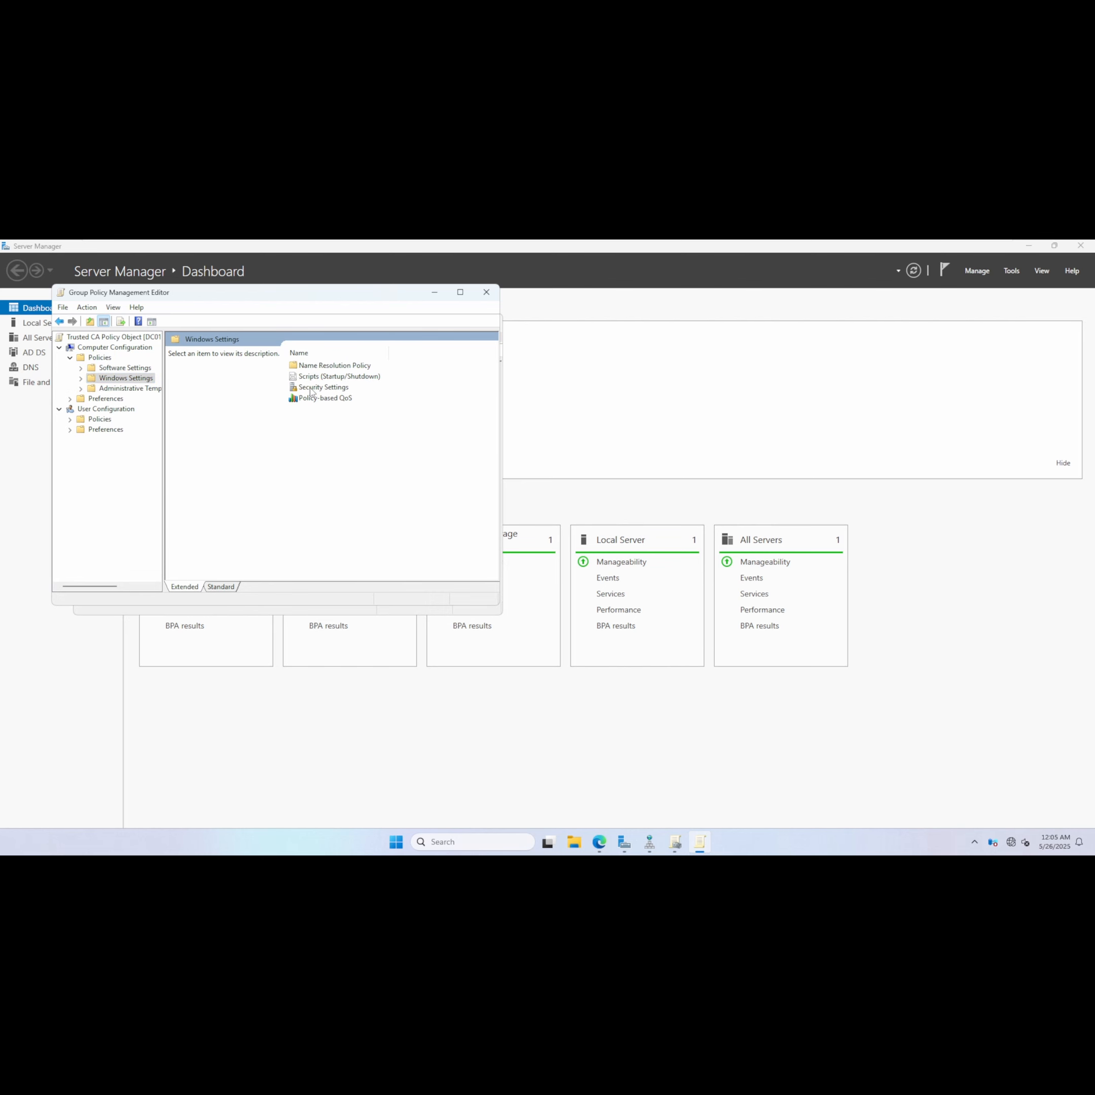
double_click(311, 389)
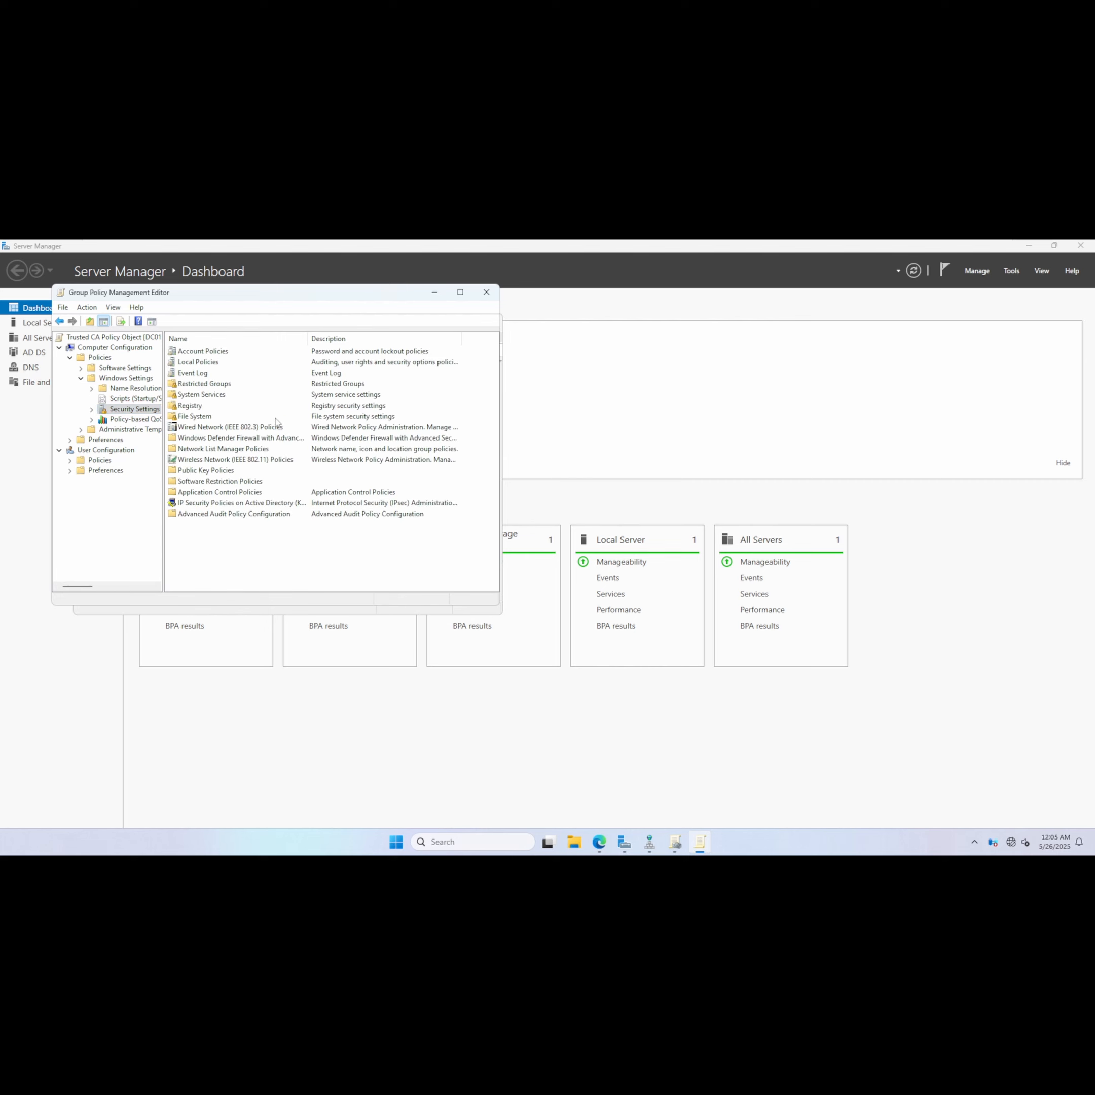
double_click(215, 471)
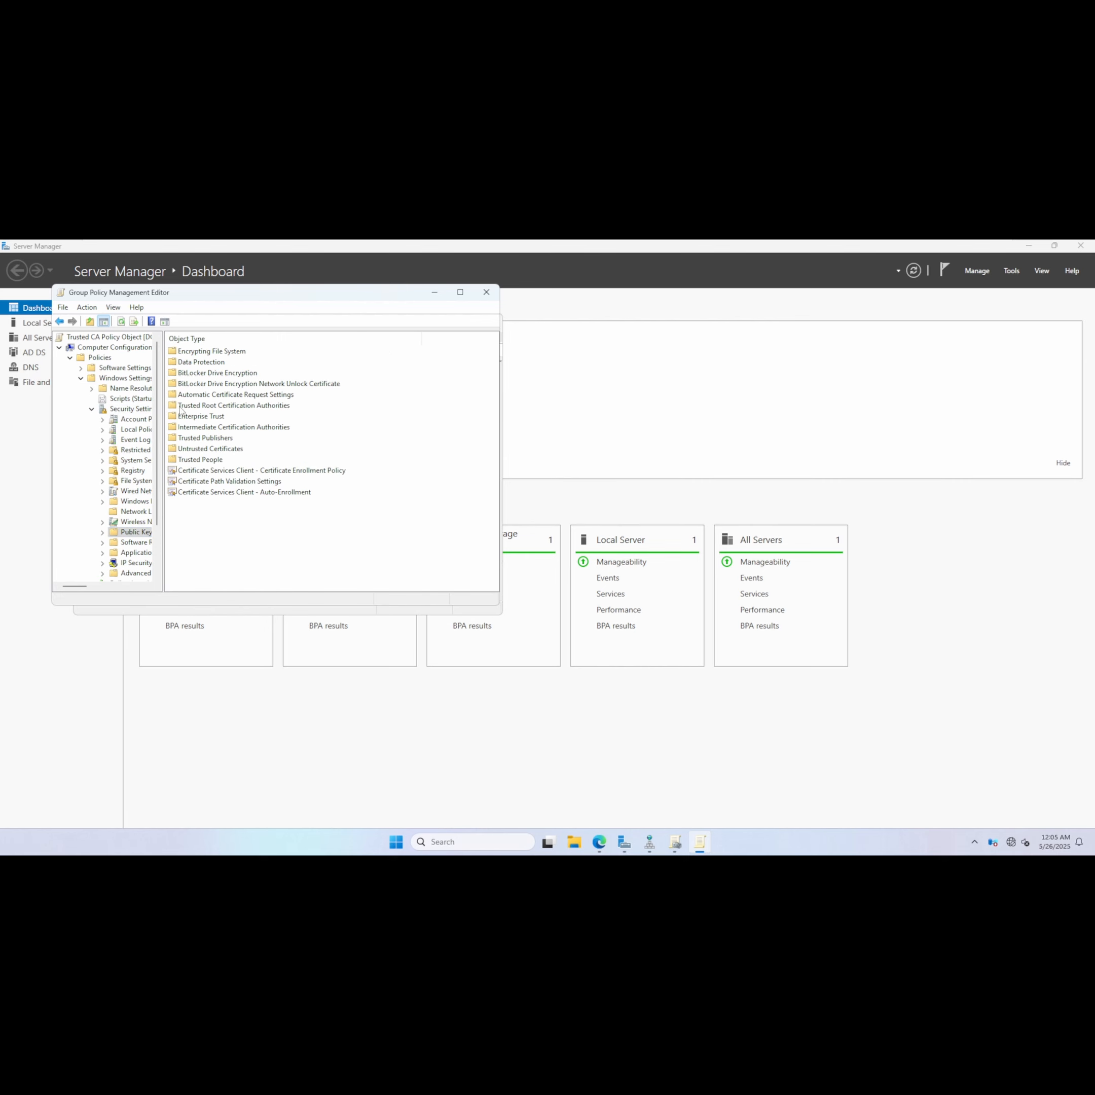
double_click(243, 407)
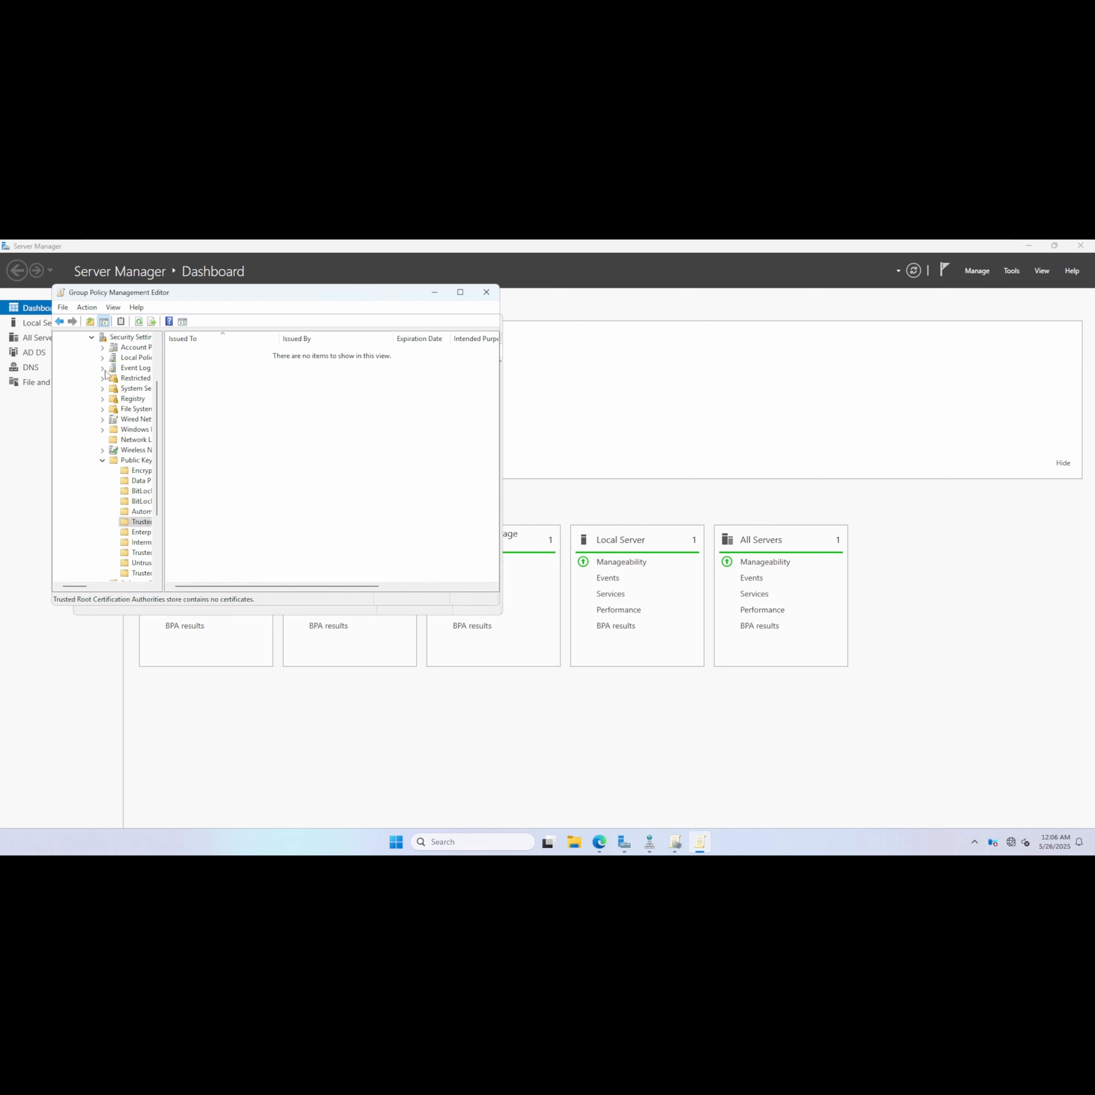
right_click(213, 394)
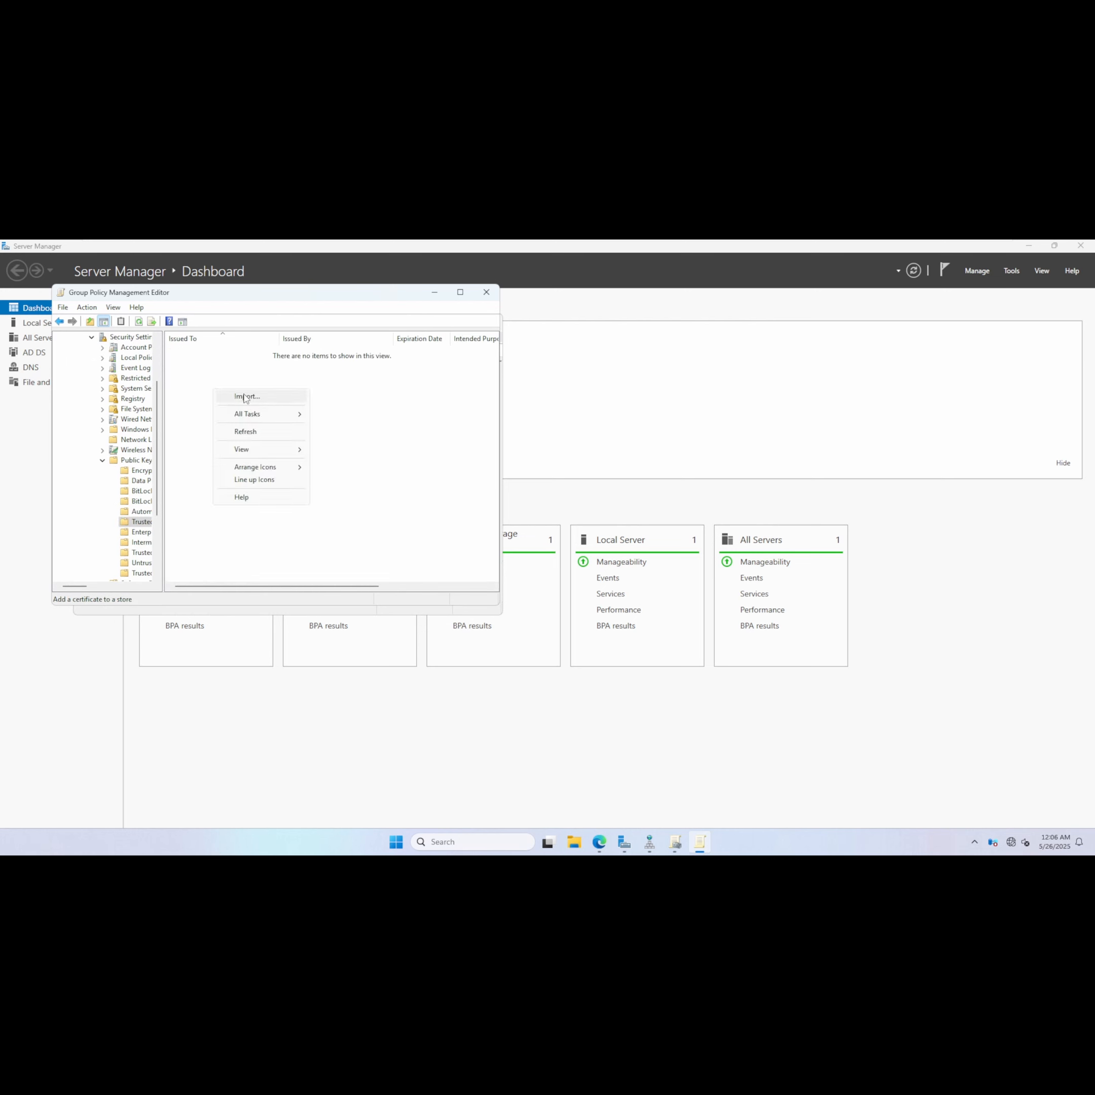
click(245, 397)
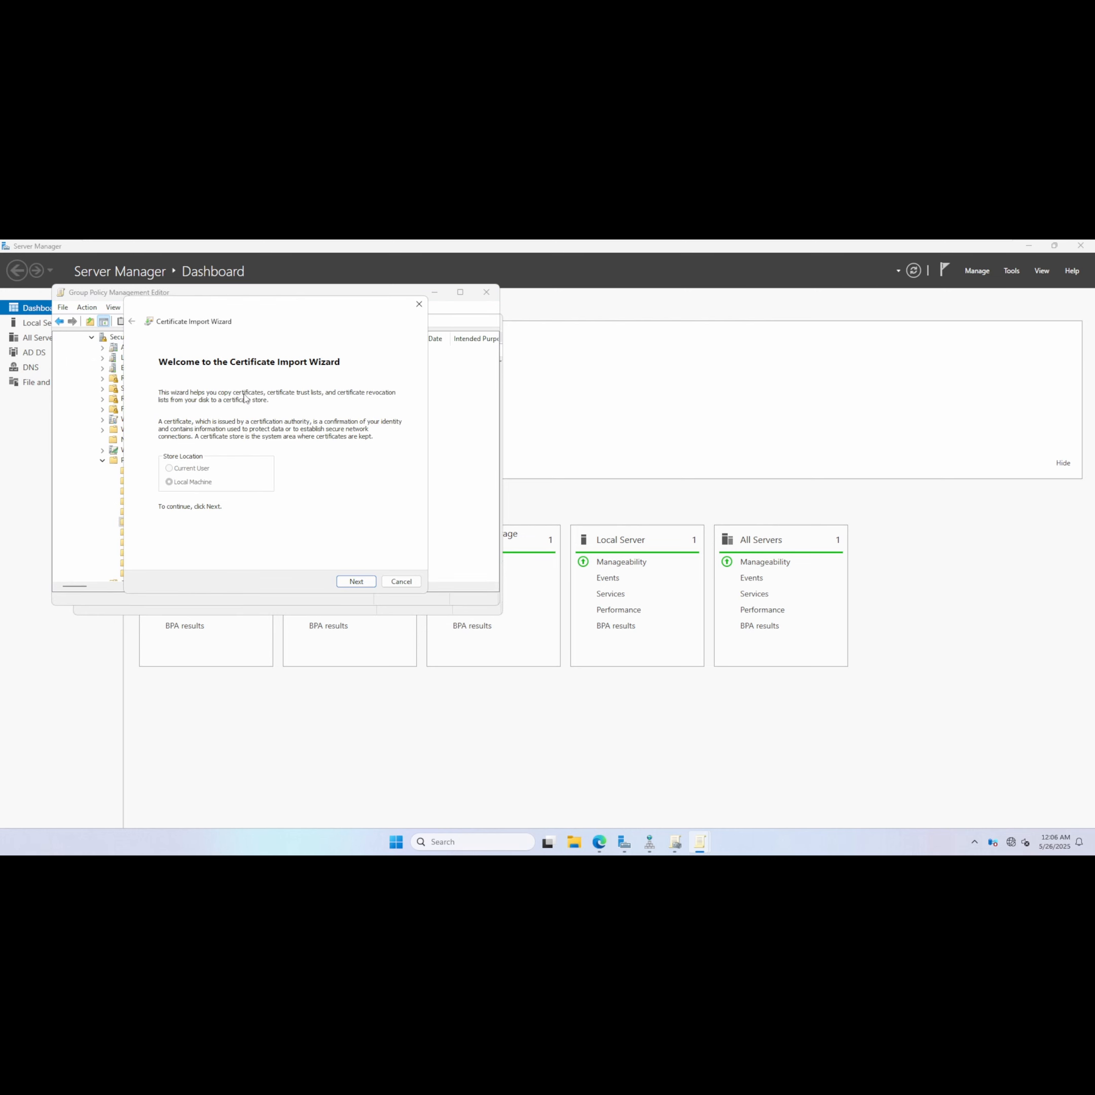
Import RootCA_KipoLabs Root CA from \\dc01\File into the Trusted Root Certification Authorities store of the policy.
click(348, 582)
click(361, 413)
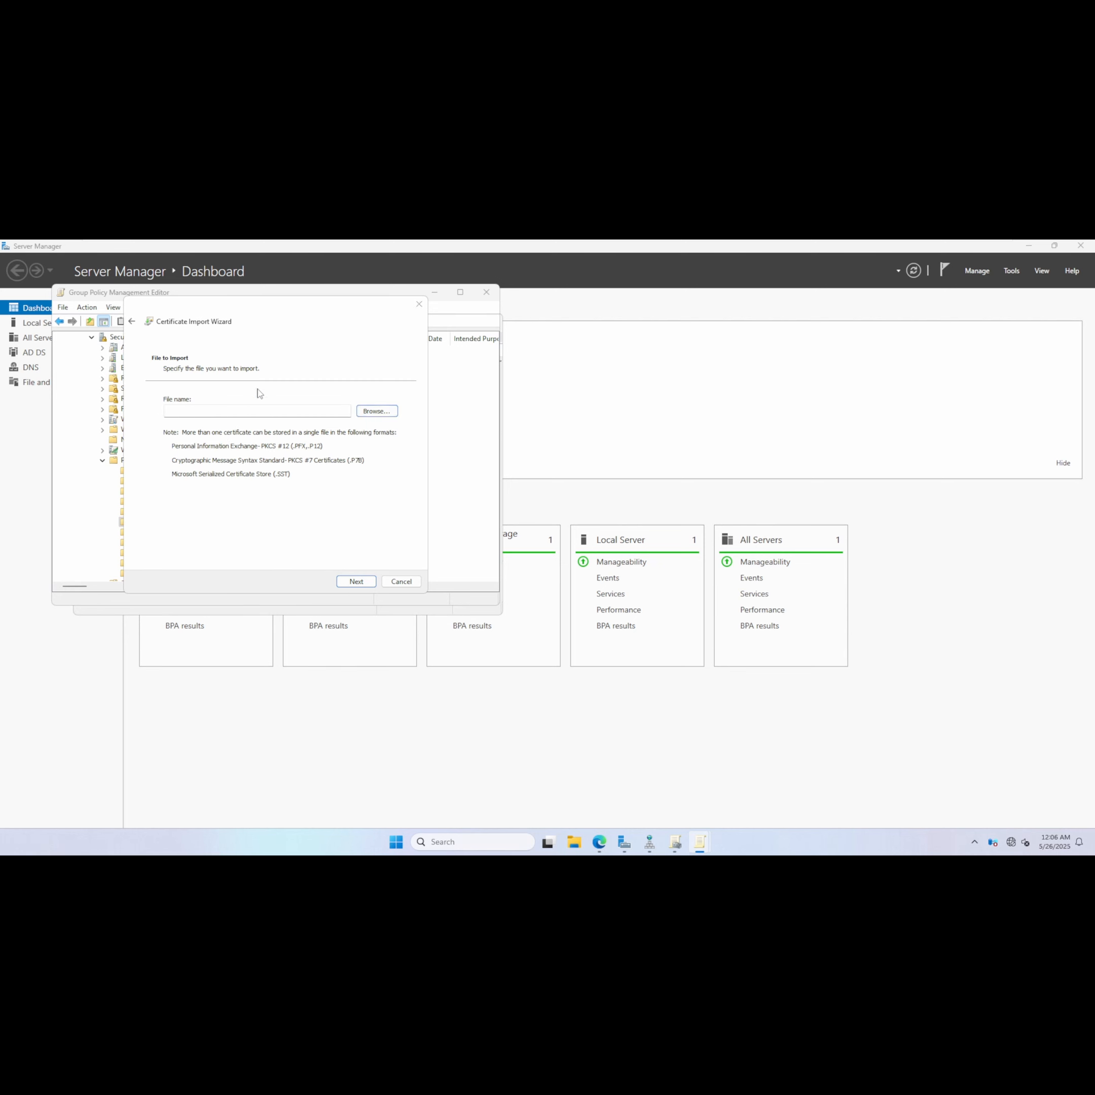
click(313, 348)
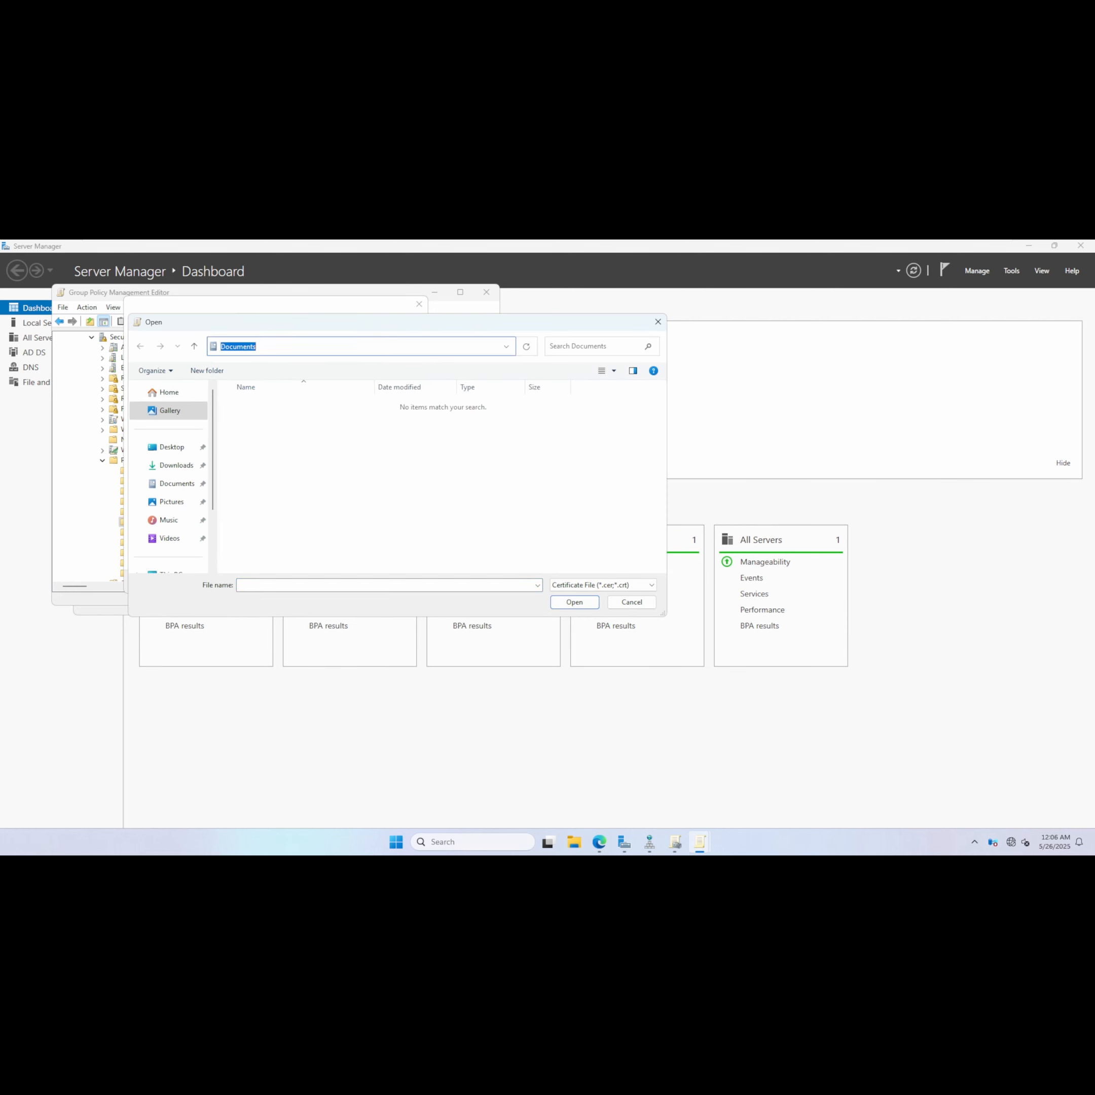
text(\\dc01)
text(\)
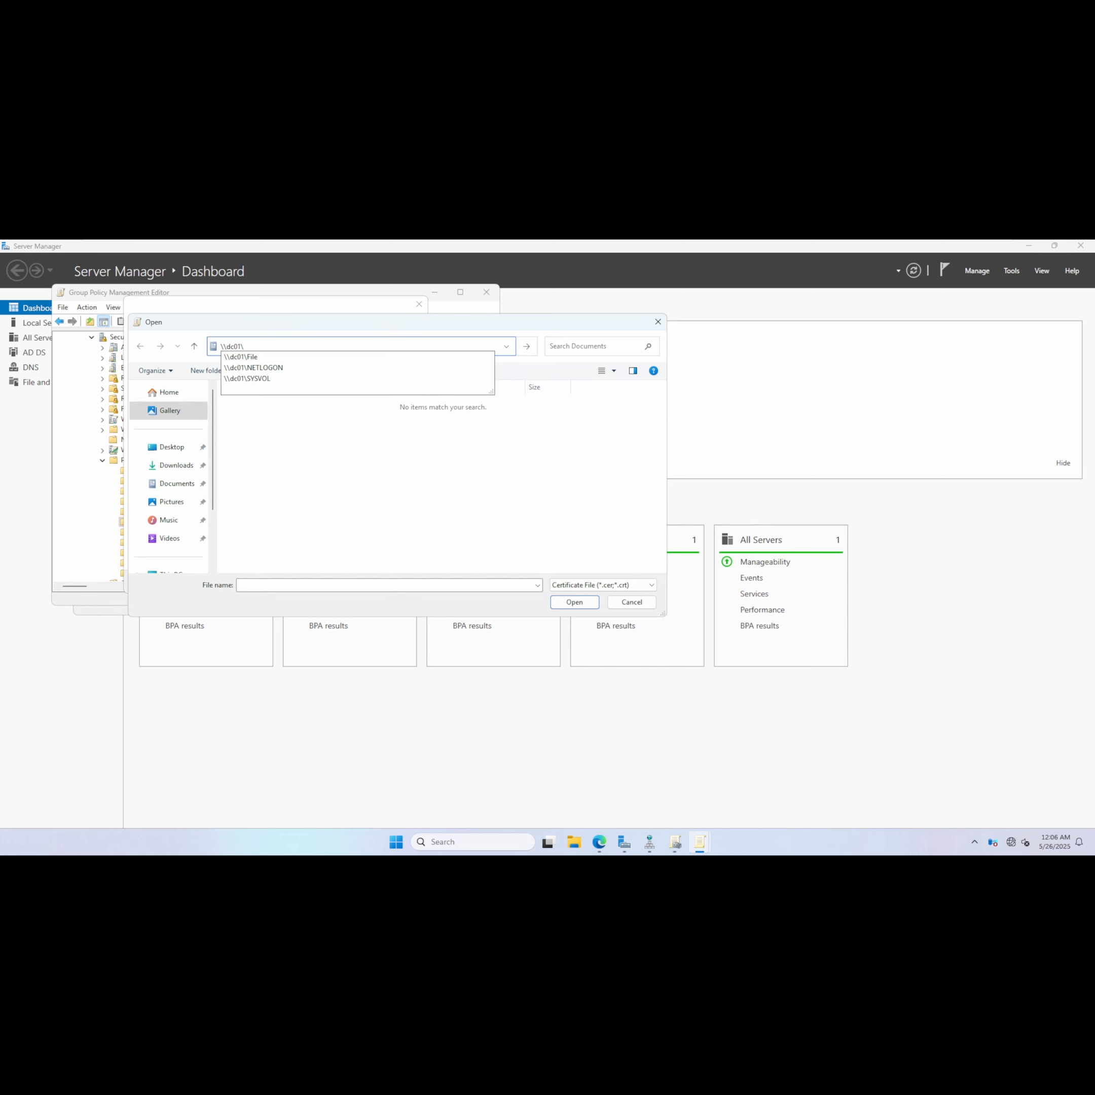
click(244, 357)
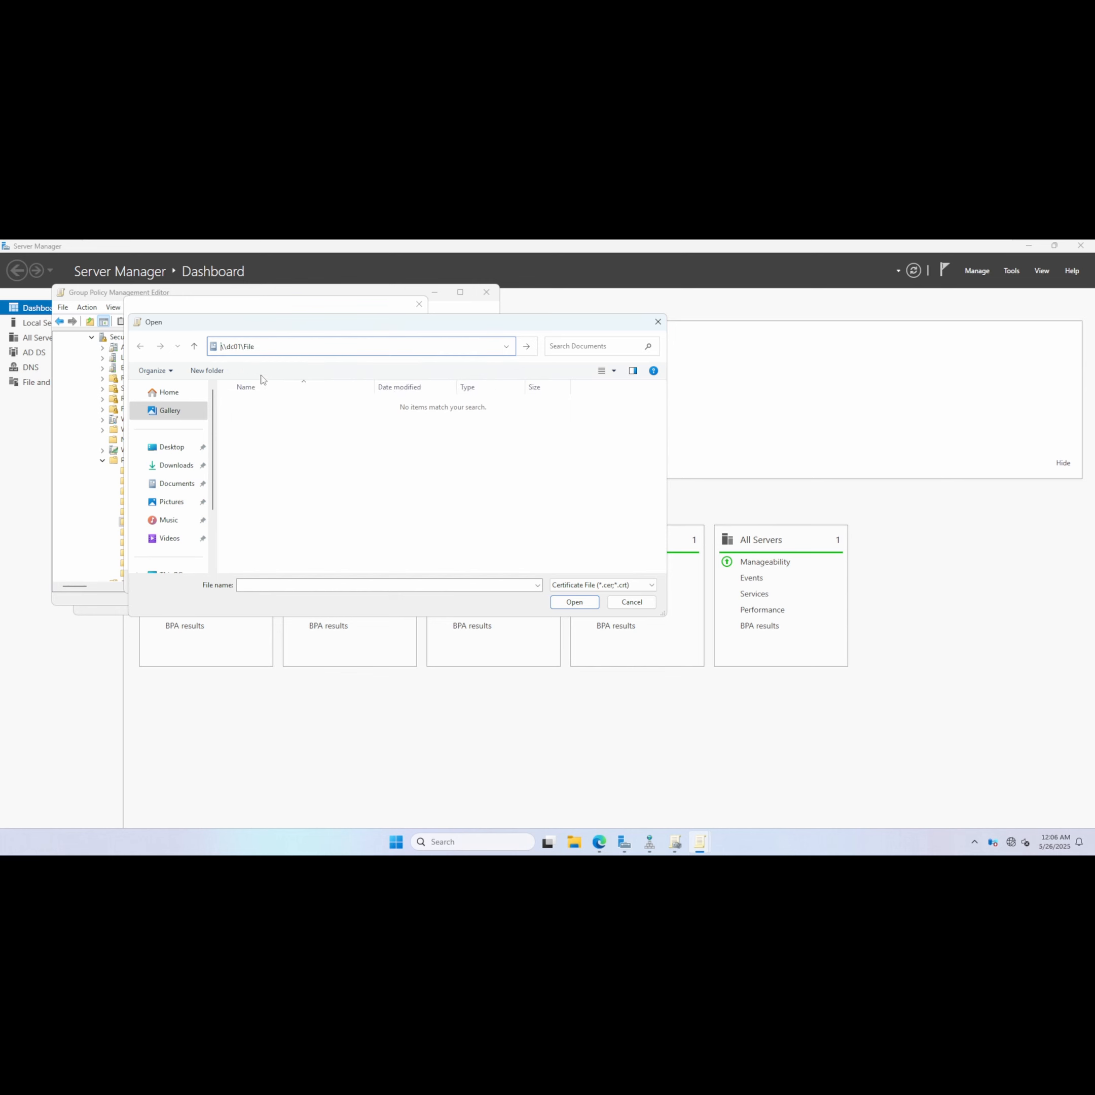
key(Return)
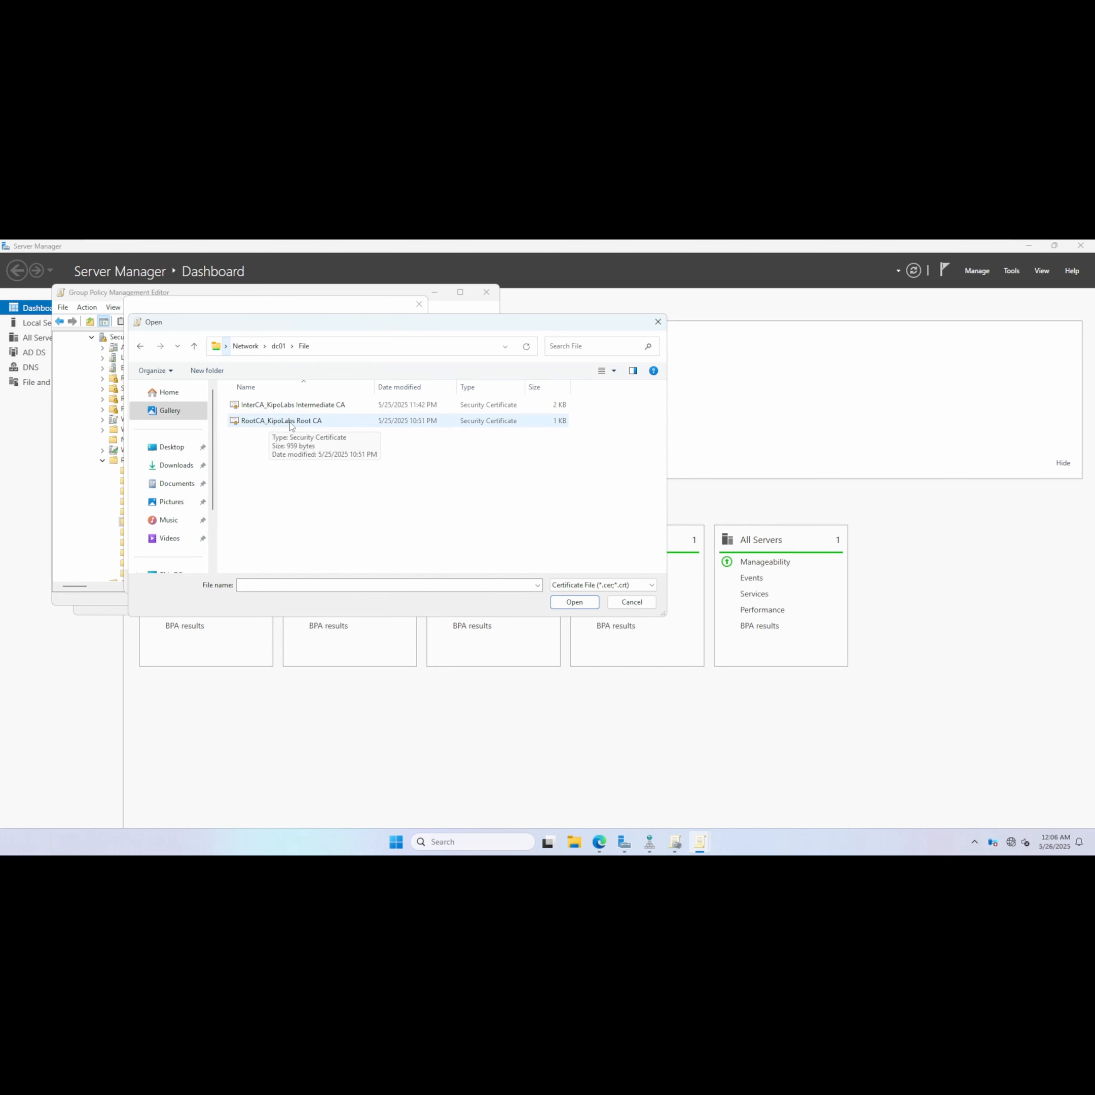
double_click(291, 426)
click(356, 581)
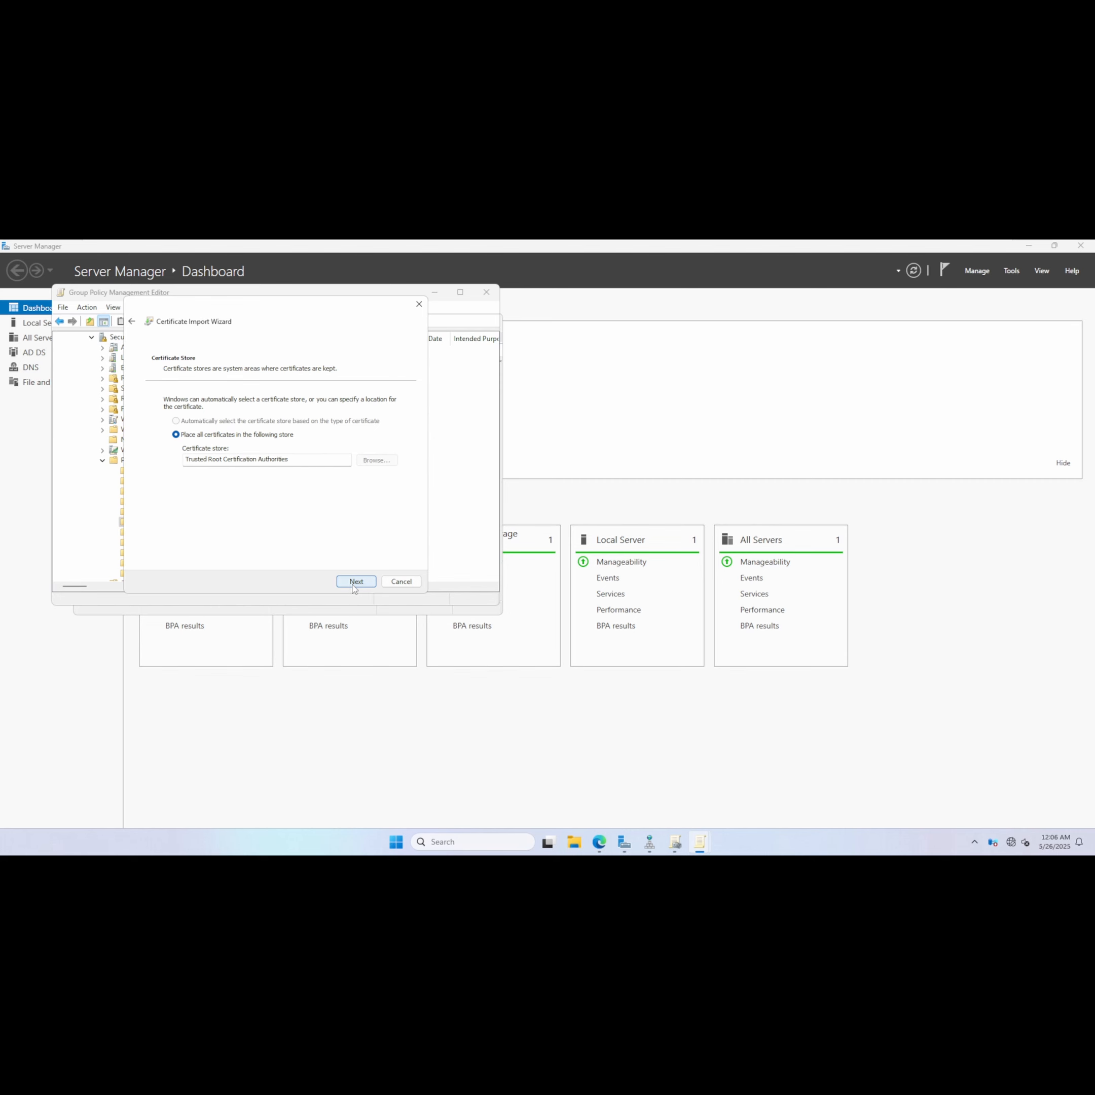
click(355, 582)
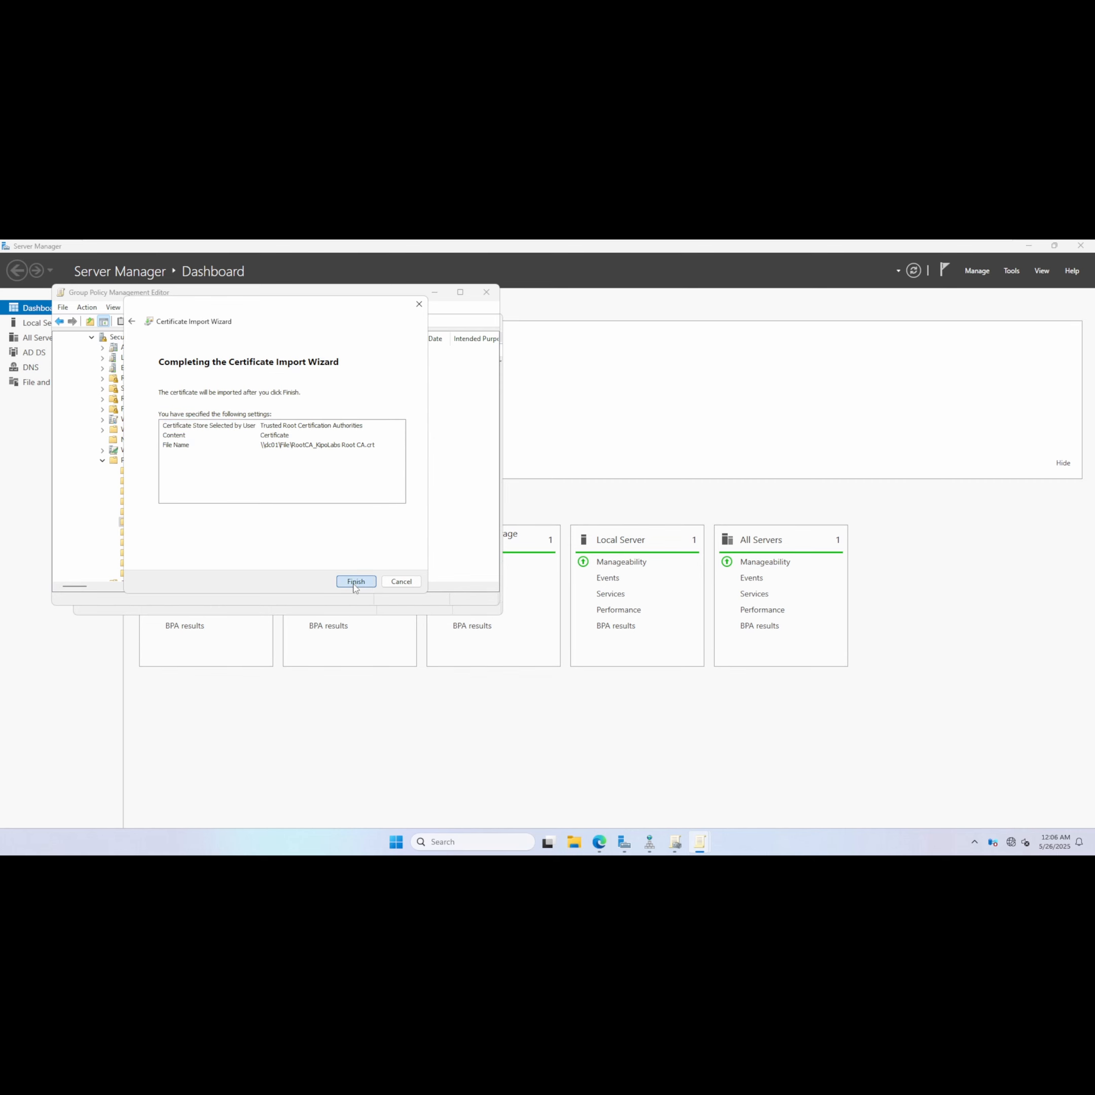
click(355, 582)
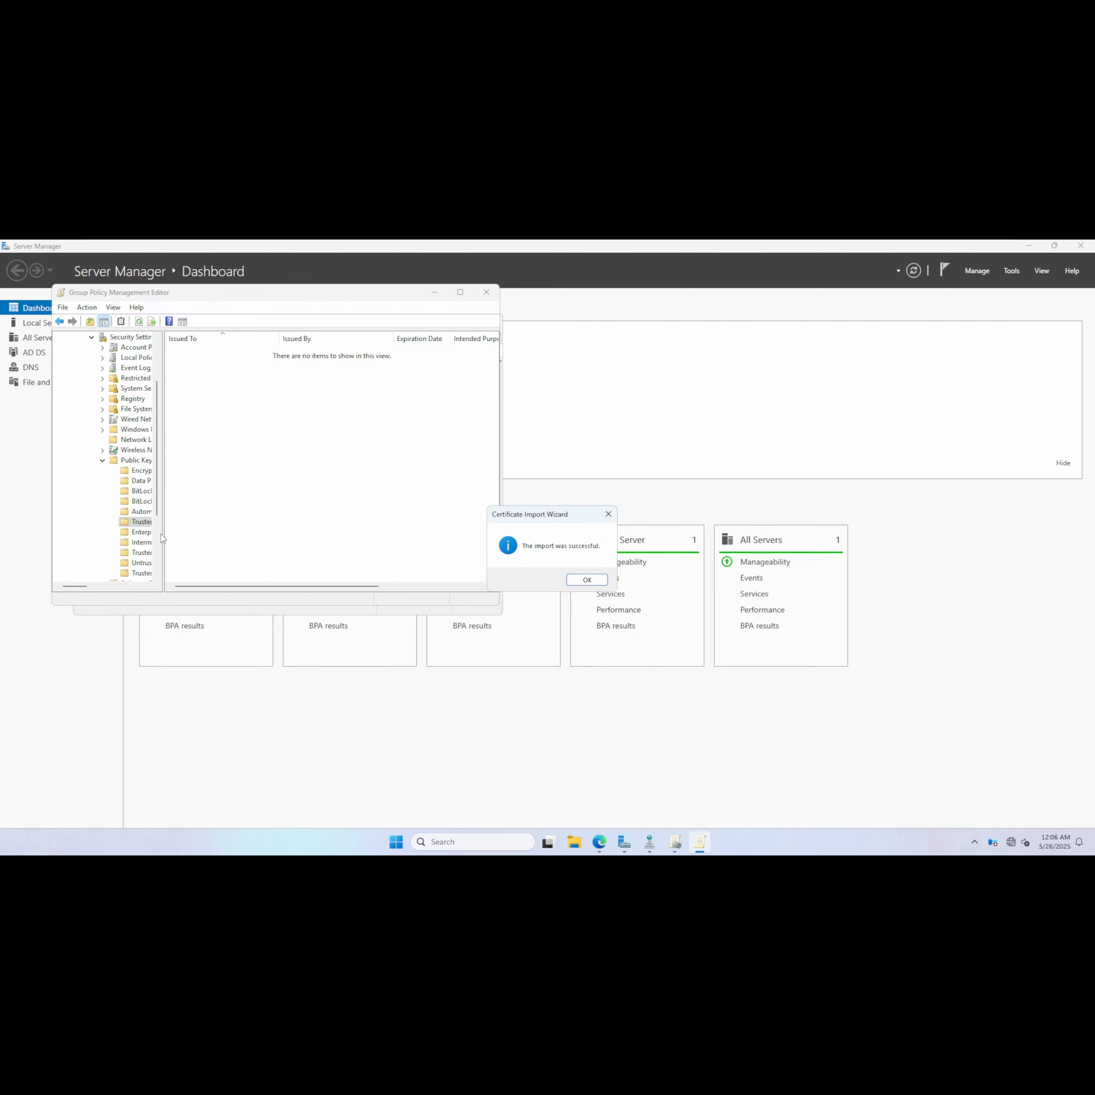
click(586, 580)
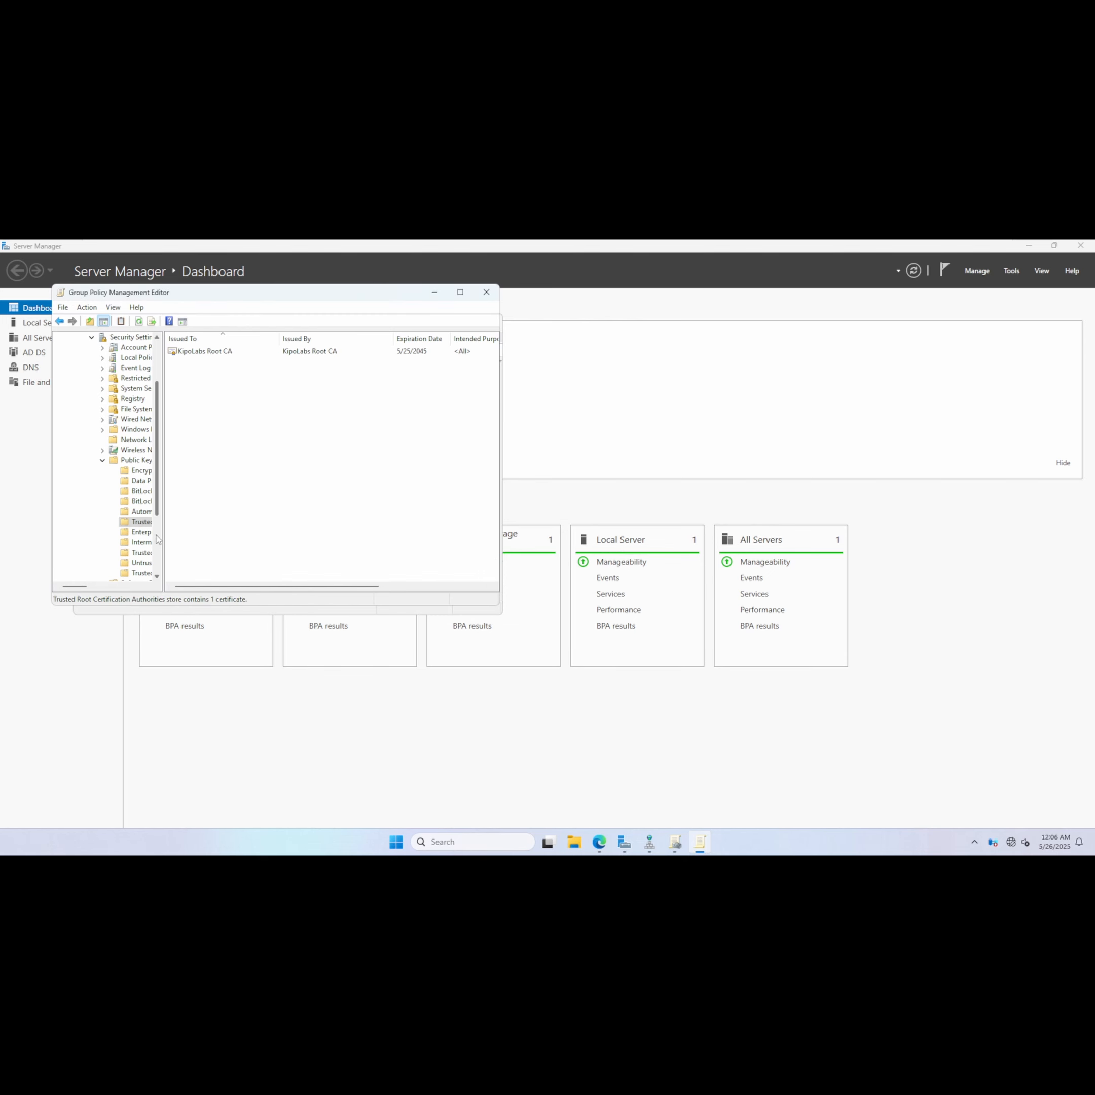
Import InterCA_KipoLabs Intermediate CA from \\dc01\File into the policy's Intermediate Certification Authorities store.
drag(165, 540, 213, 534)
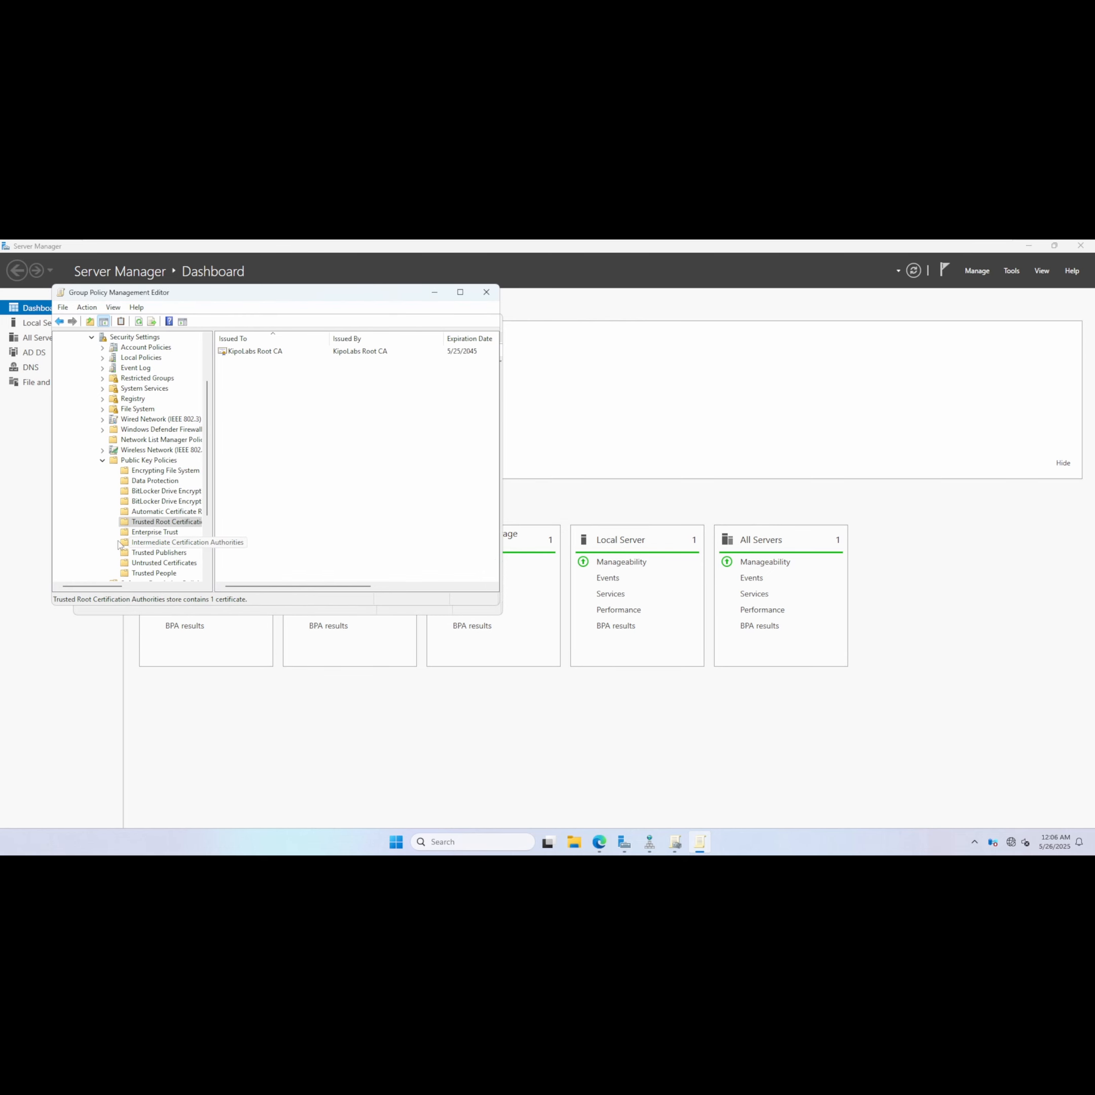
scroll(174, 552, down, 3)
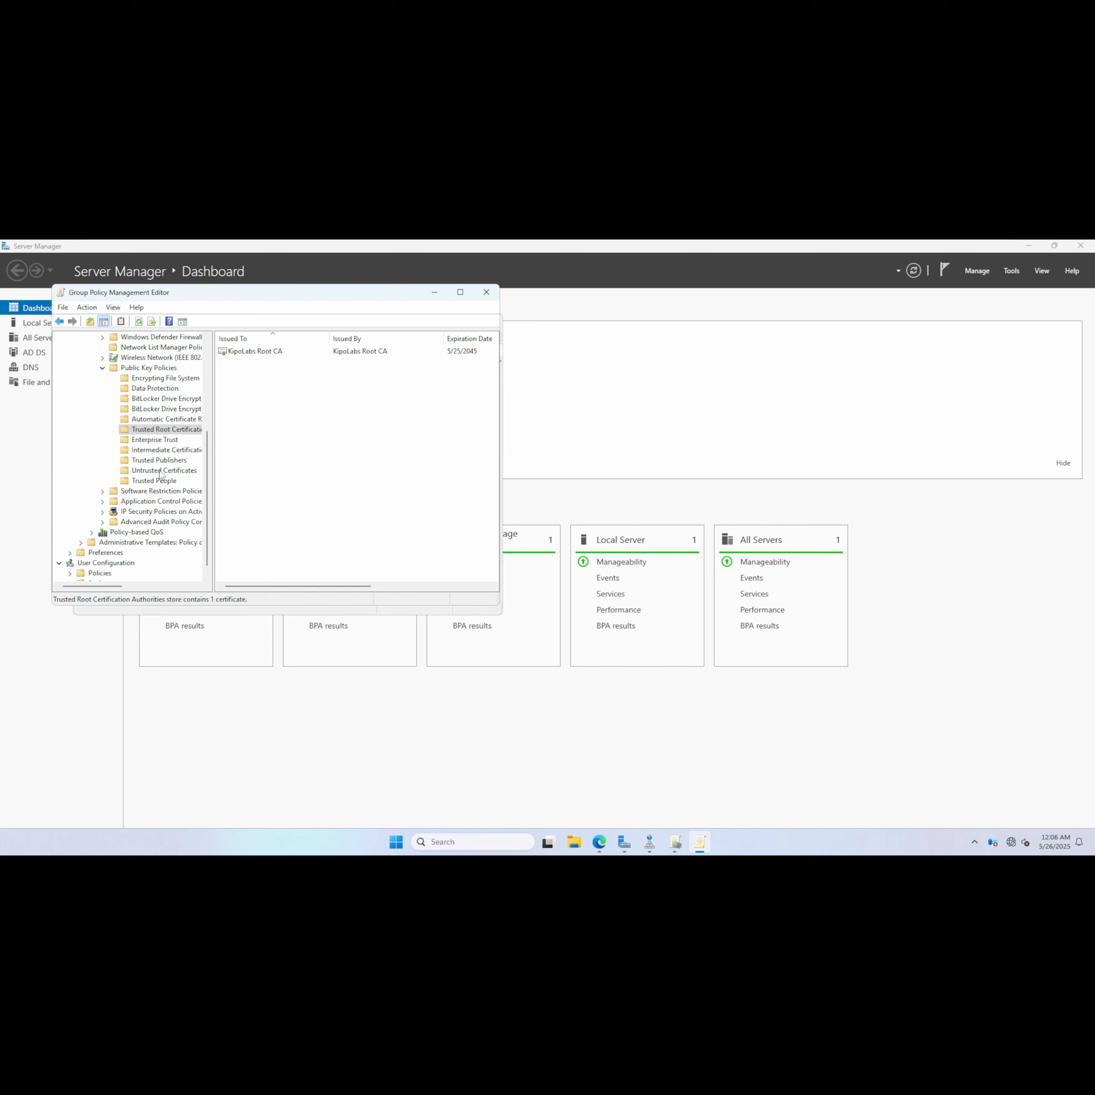
click(196, 450)
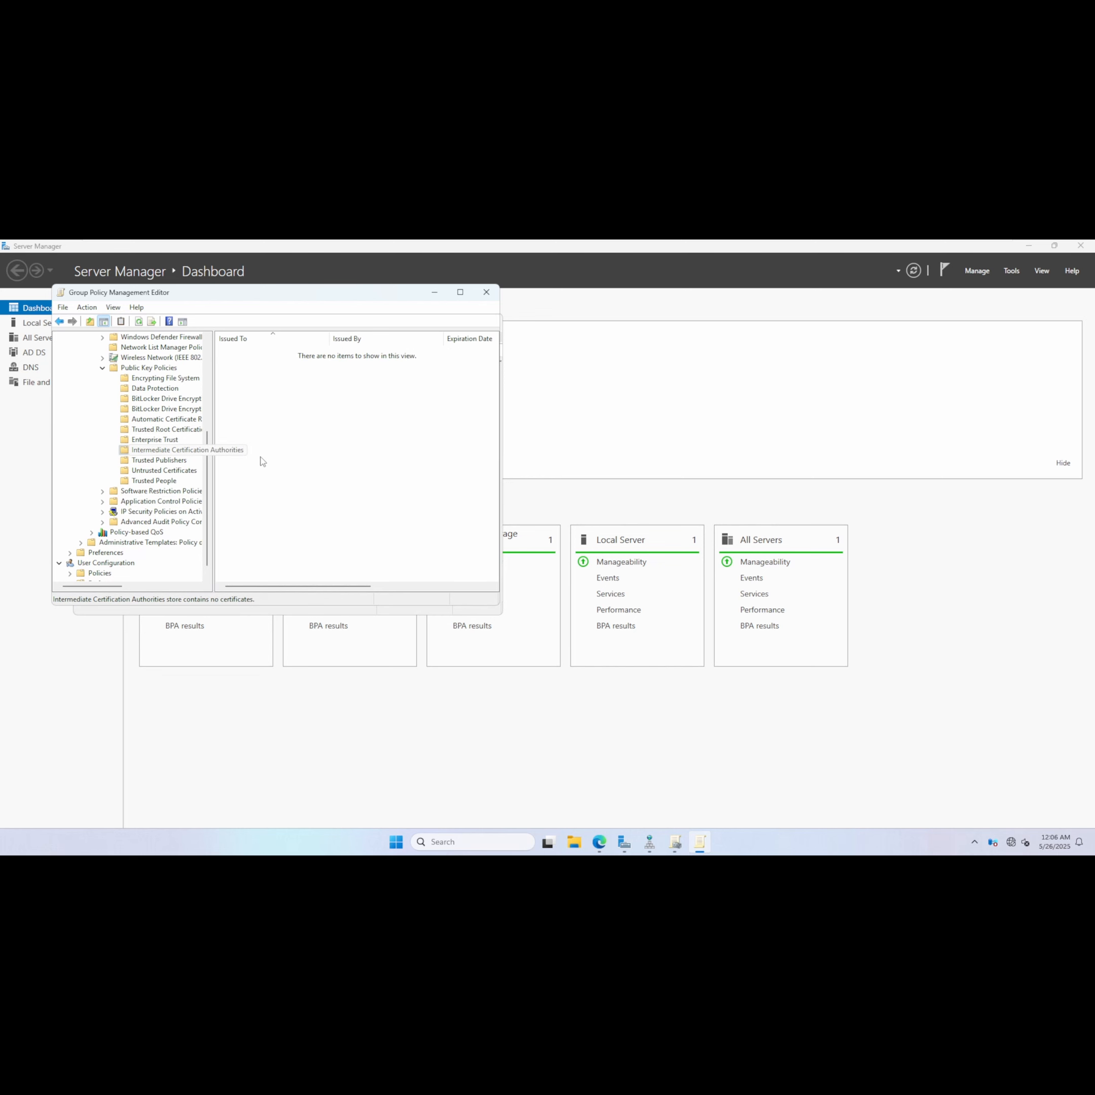
right_click(244, 452)
click(313, 465)
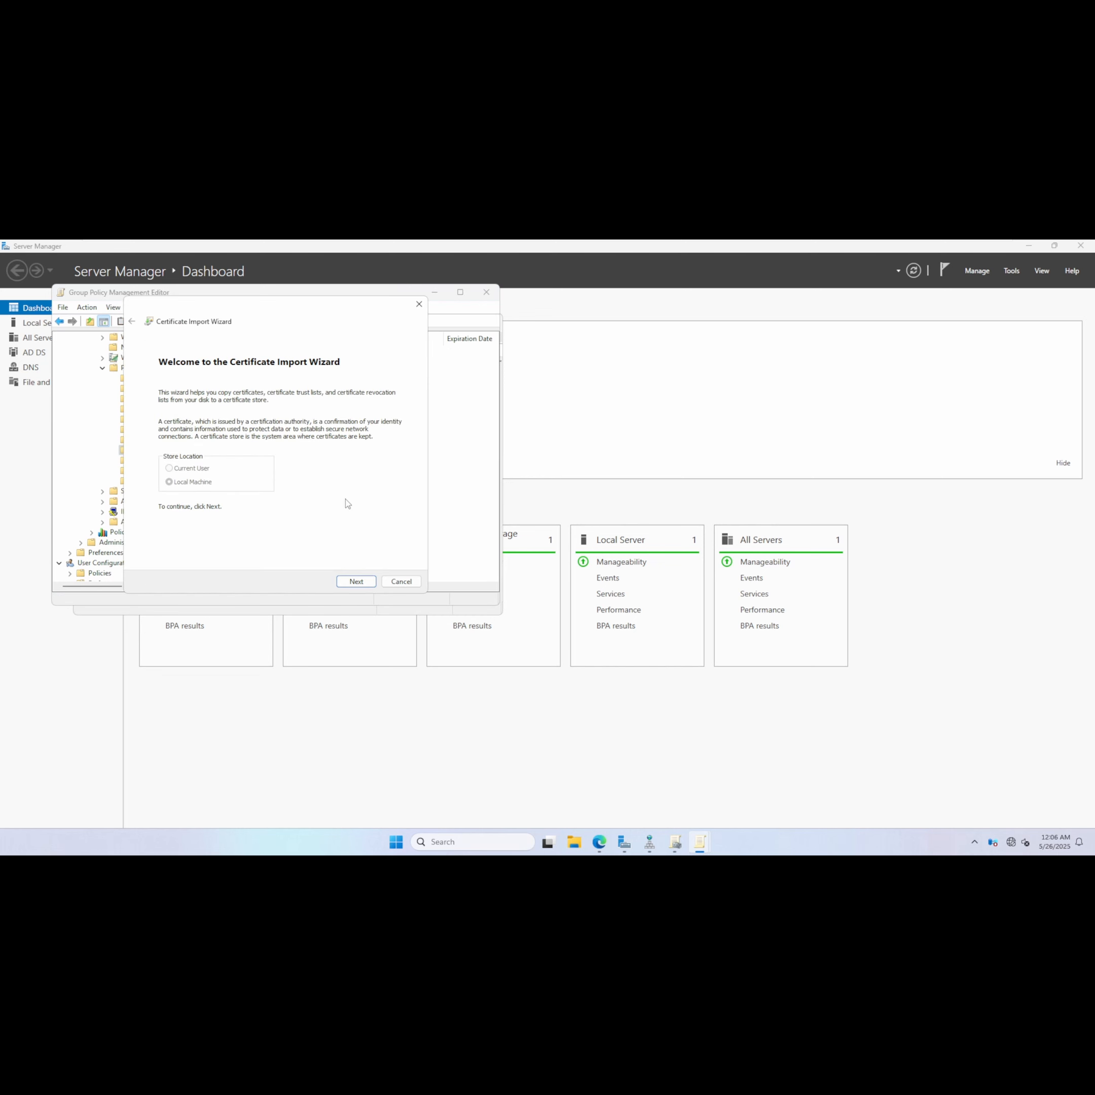
click(355, 580)
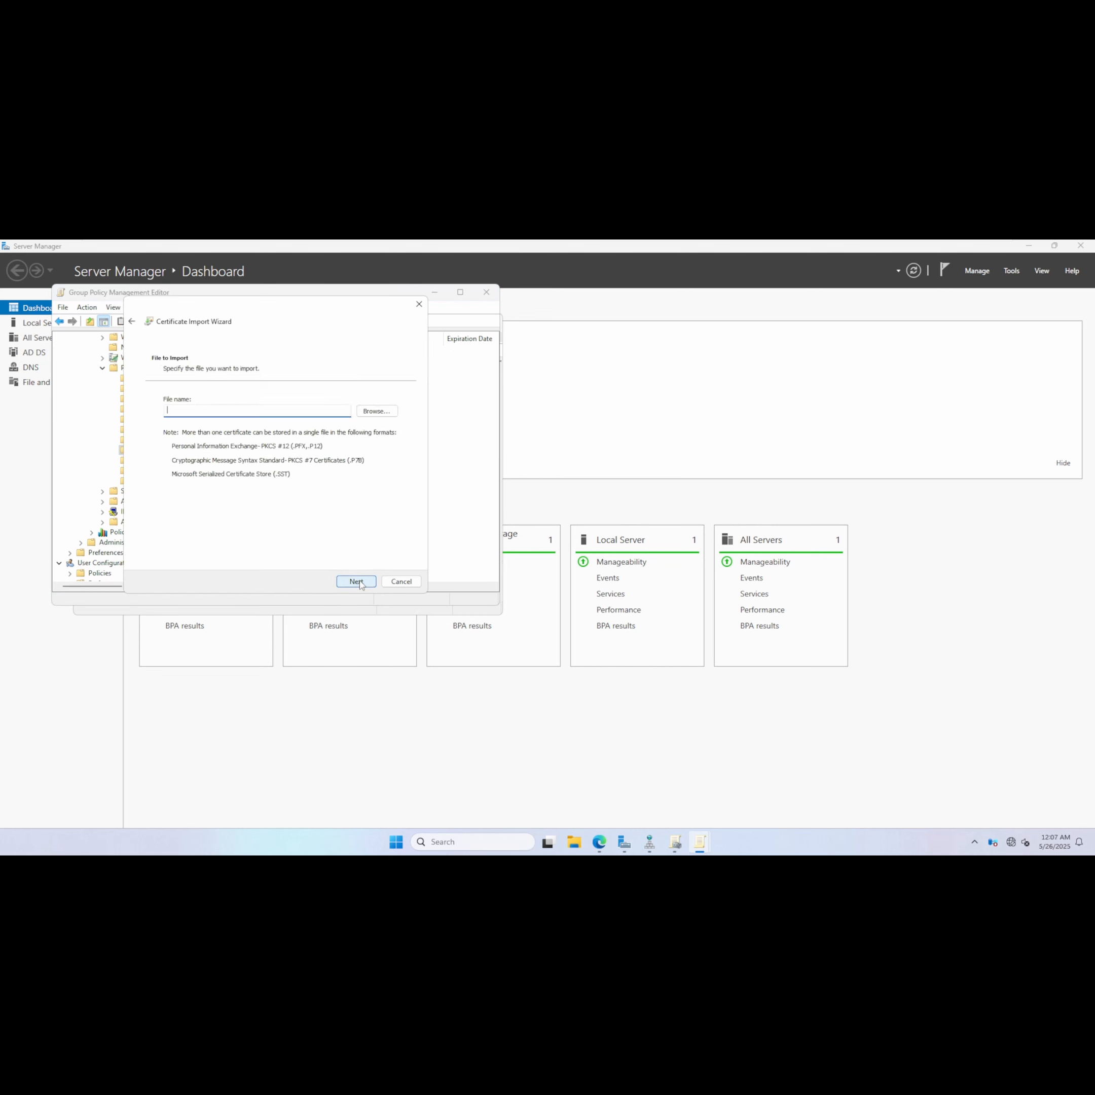
click(384, 414)
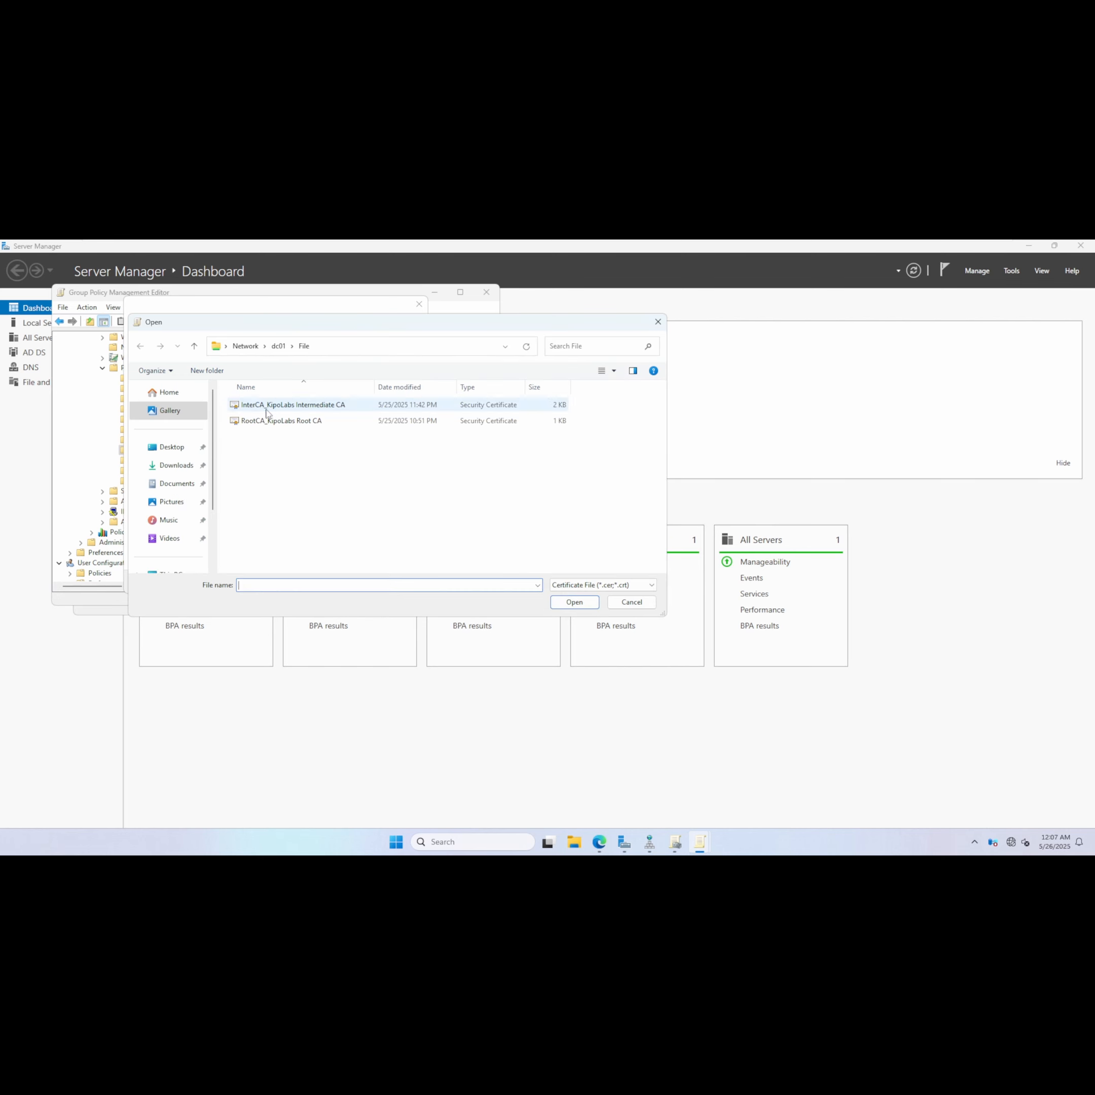
double_click(308, 408)
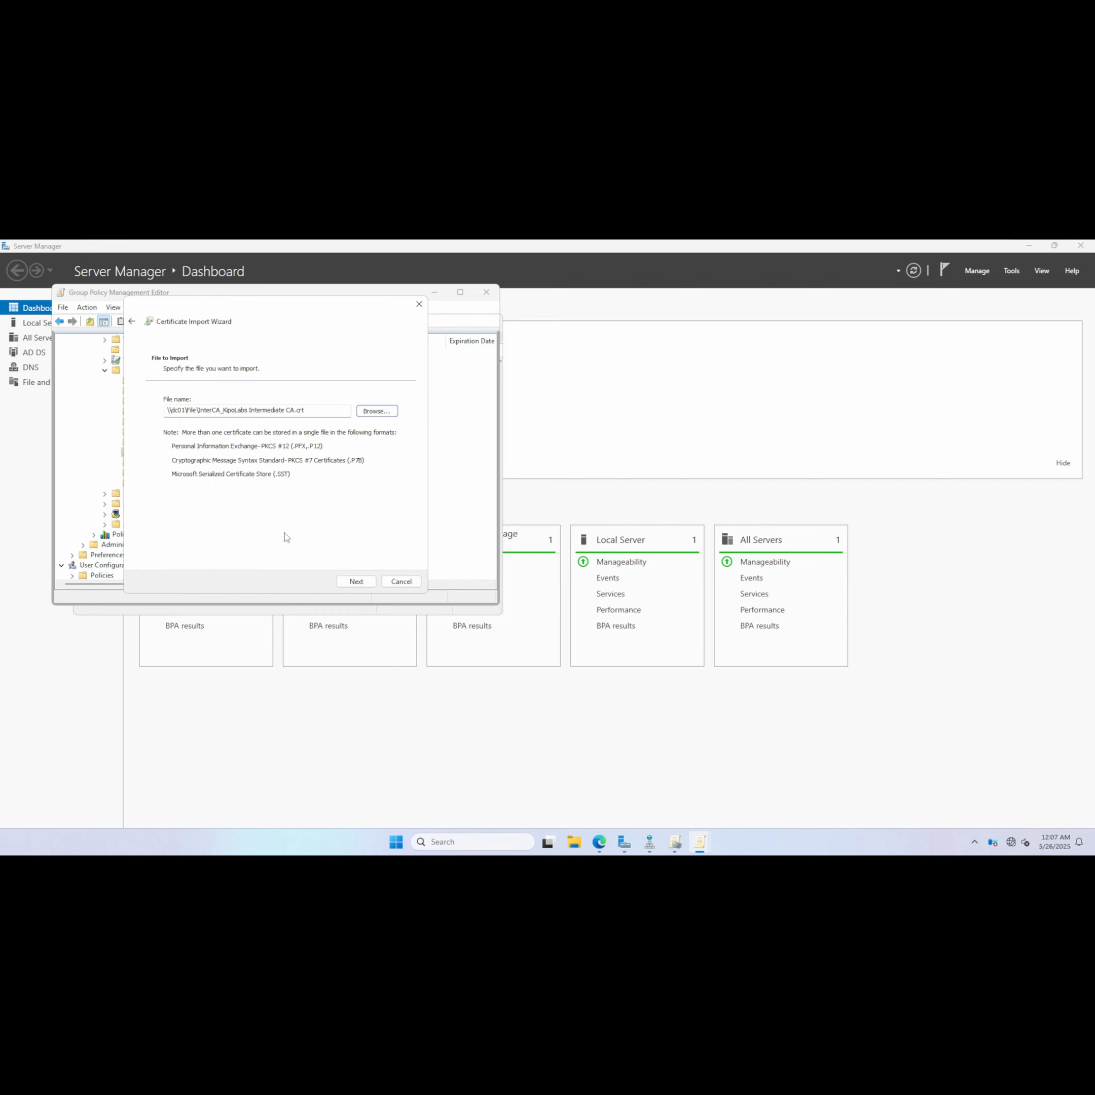
click(355, 580)
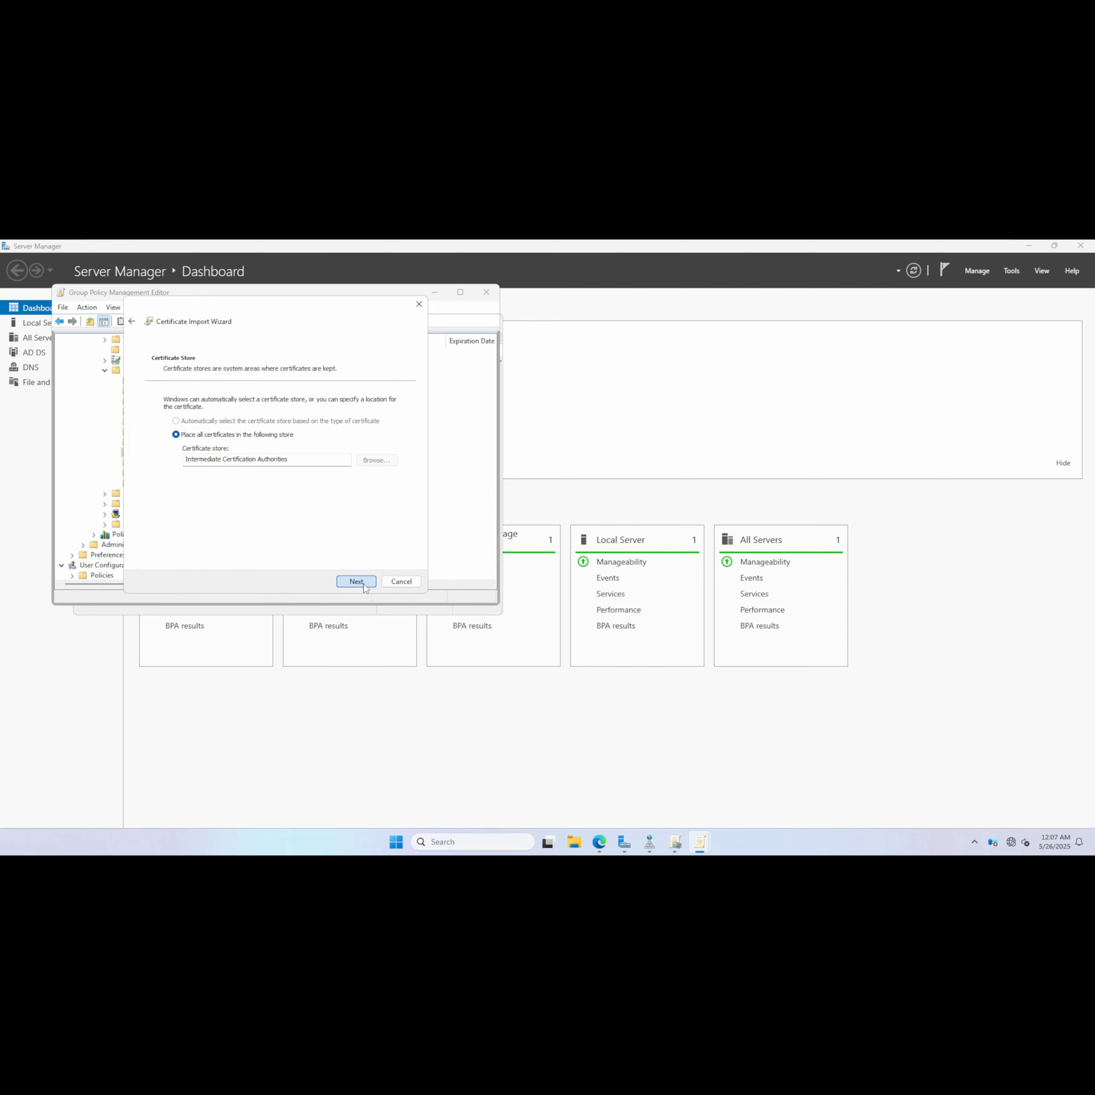
click(356, 581)
click(357, 581)
click(586, 580)
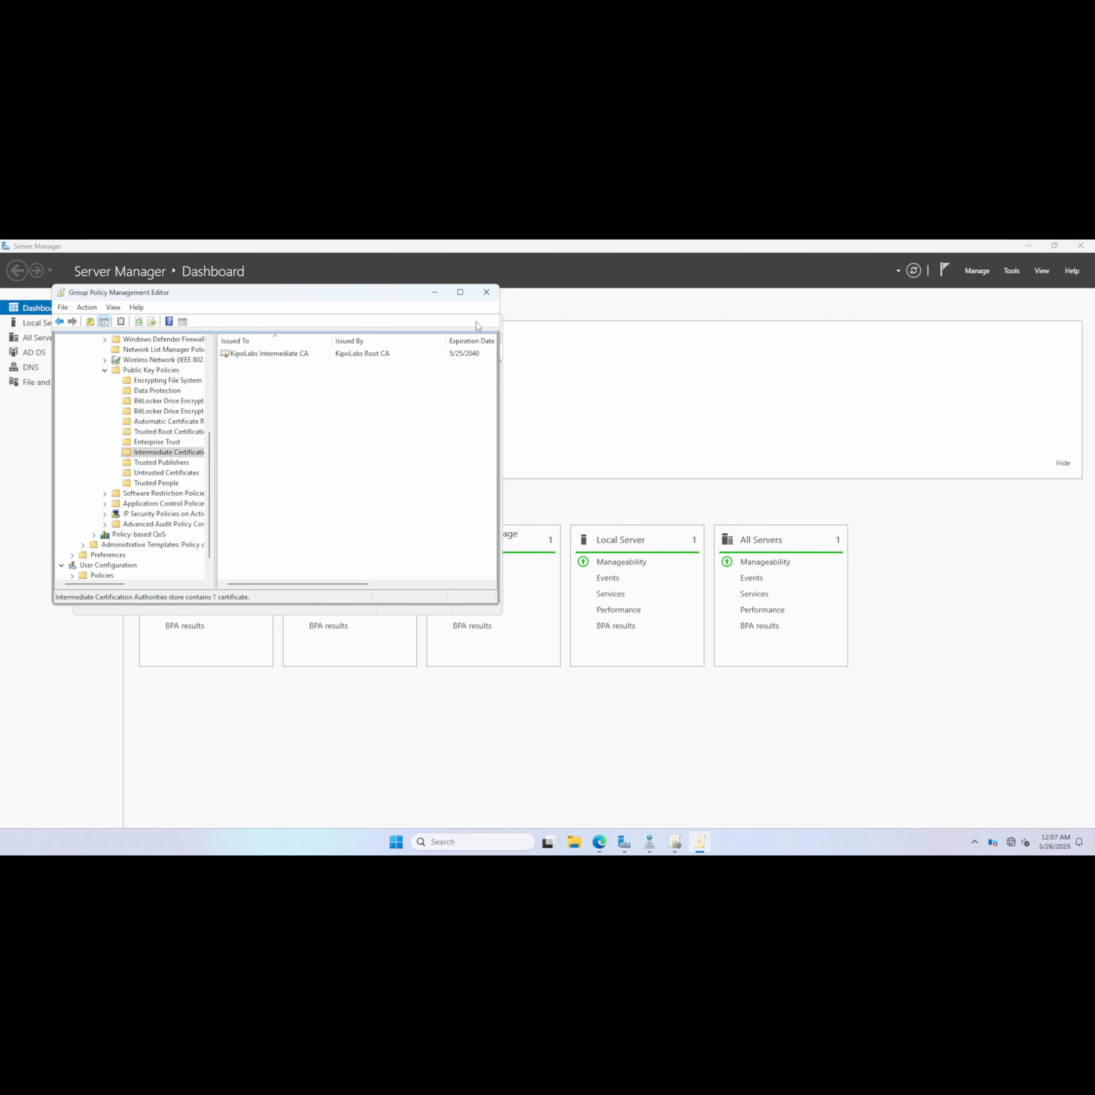
Close the Group Policy Management Editor and switch to the IssuingCA virtual machine.
click(487, 291)
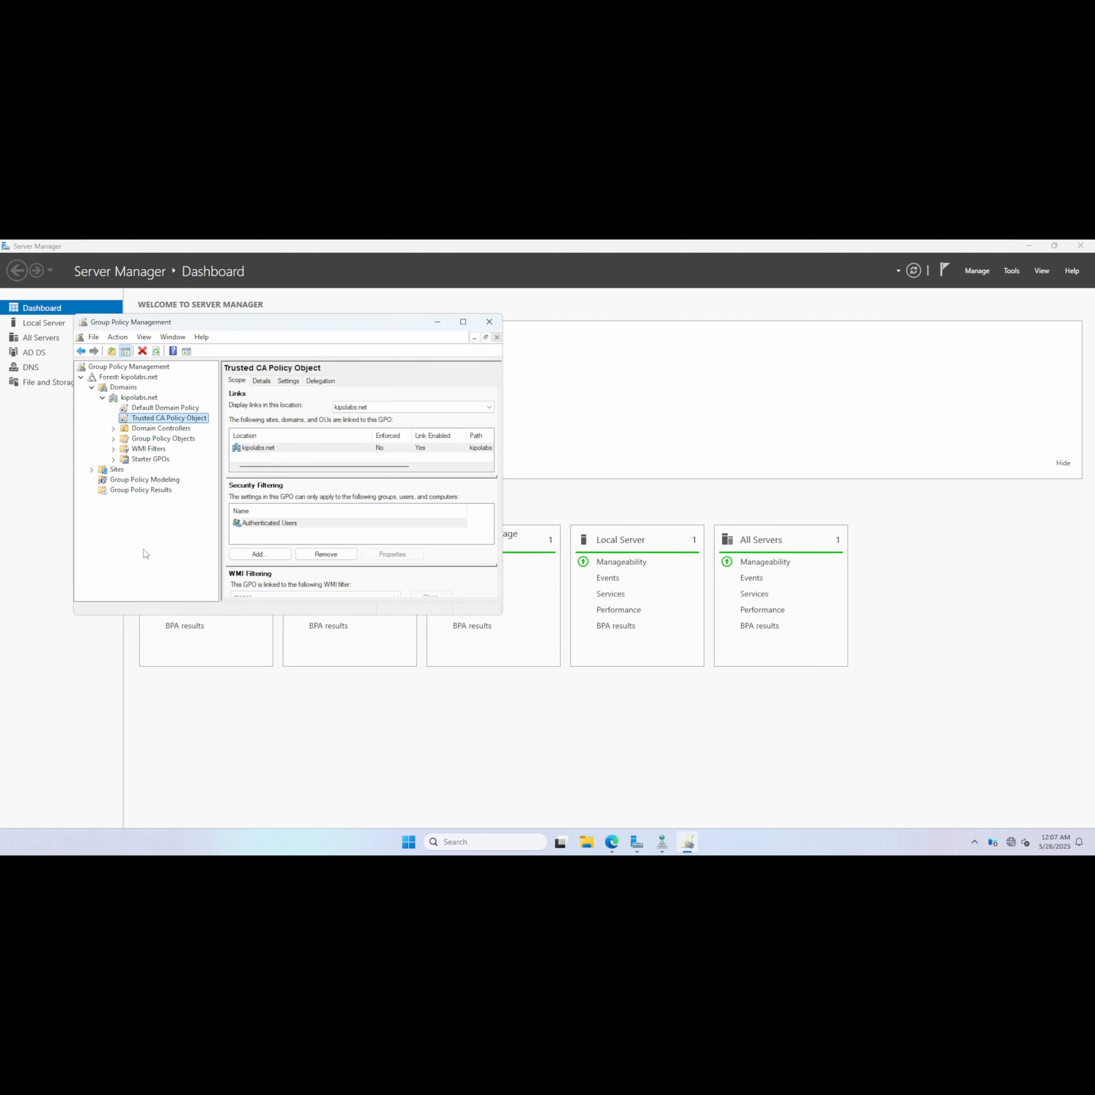
mouse_move(476, 242)
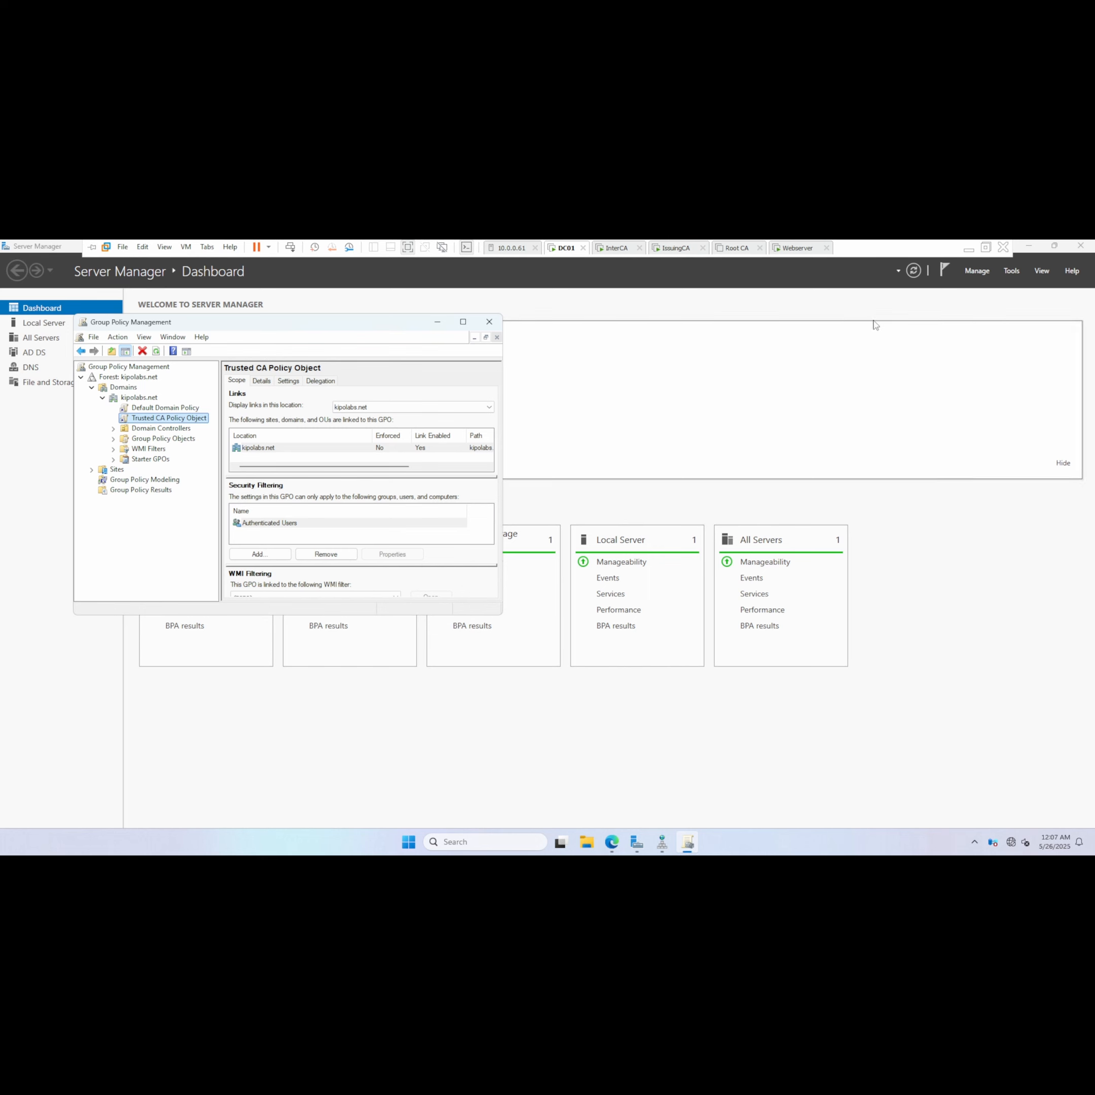
click(677, 248)
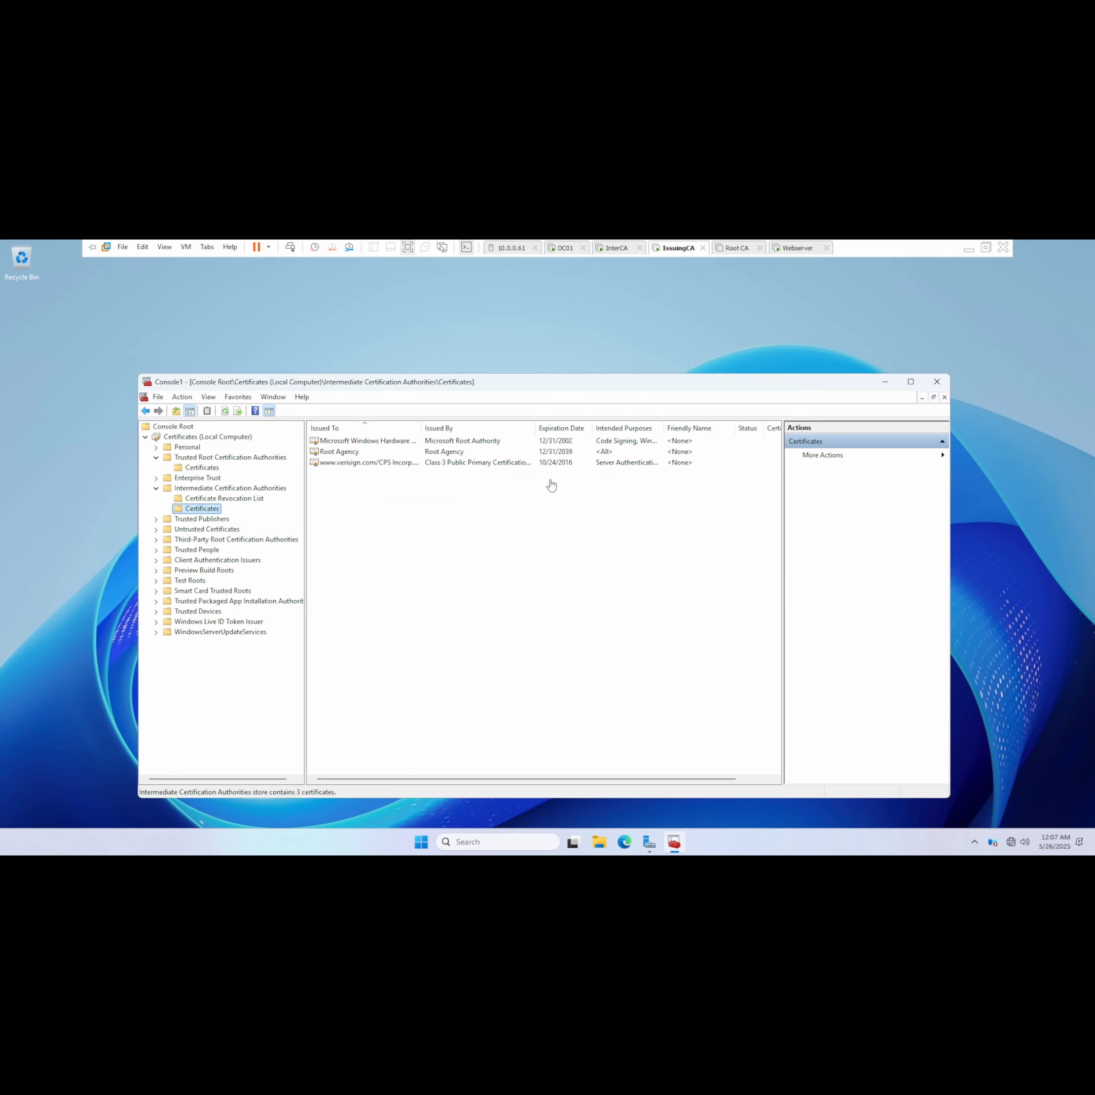
click(89, 655)
Open a Command Prompt and run gpupdate /force to apply the group policy.
key(super)
text(cmd)
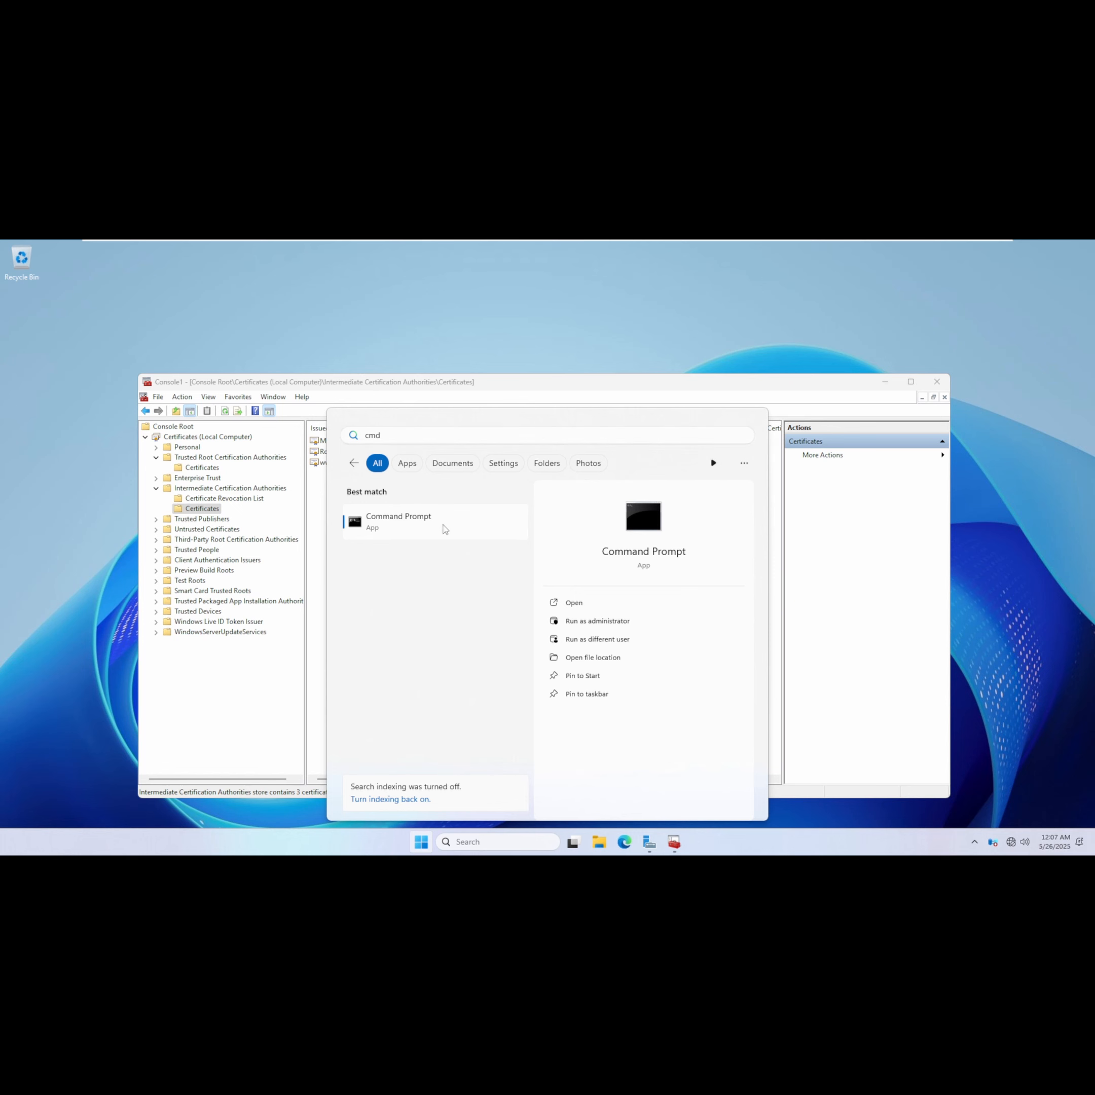
click(444, 528)
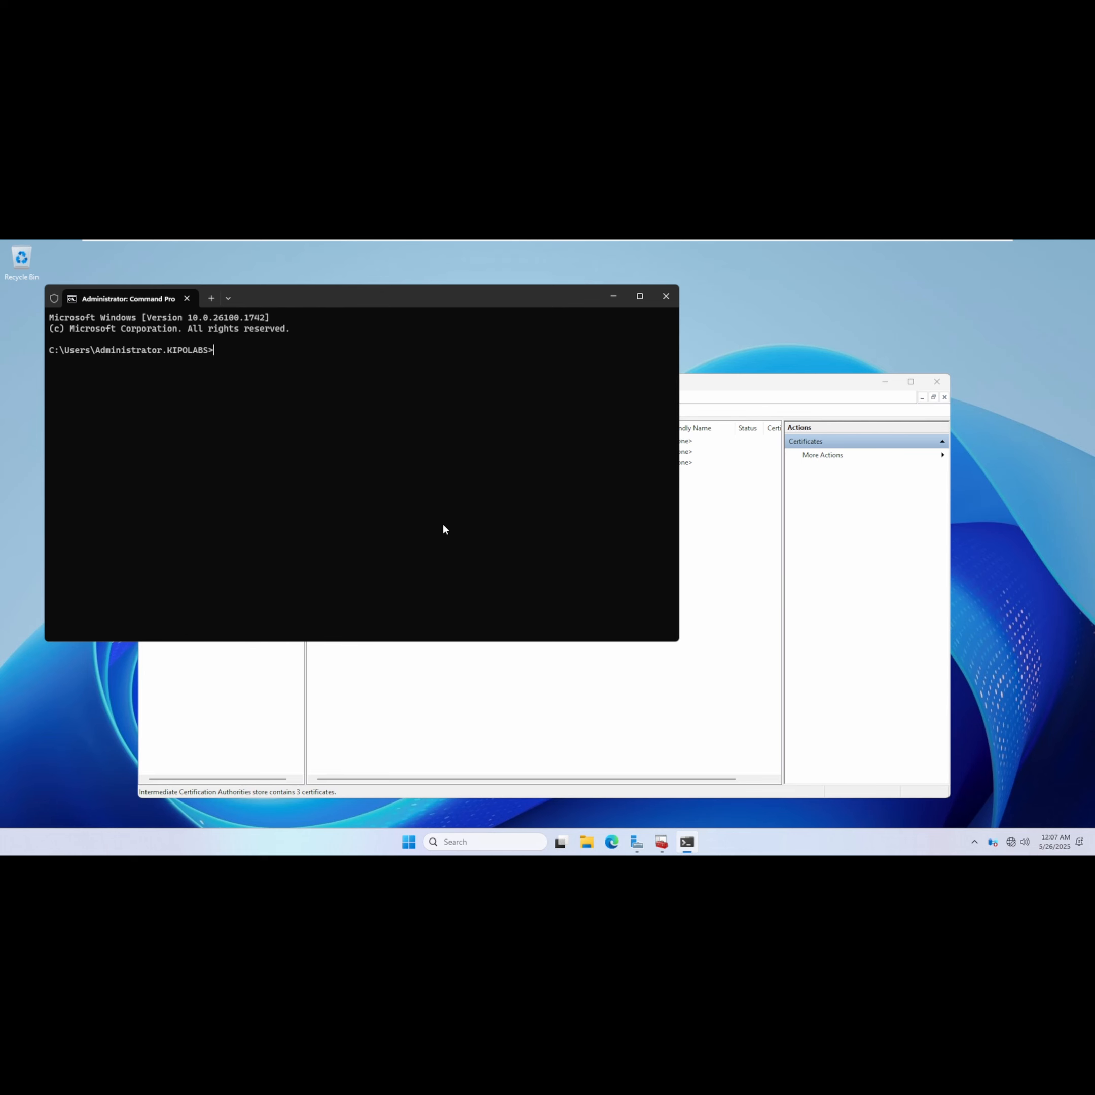
text(gpupdate /force)
key(Return)
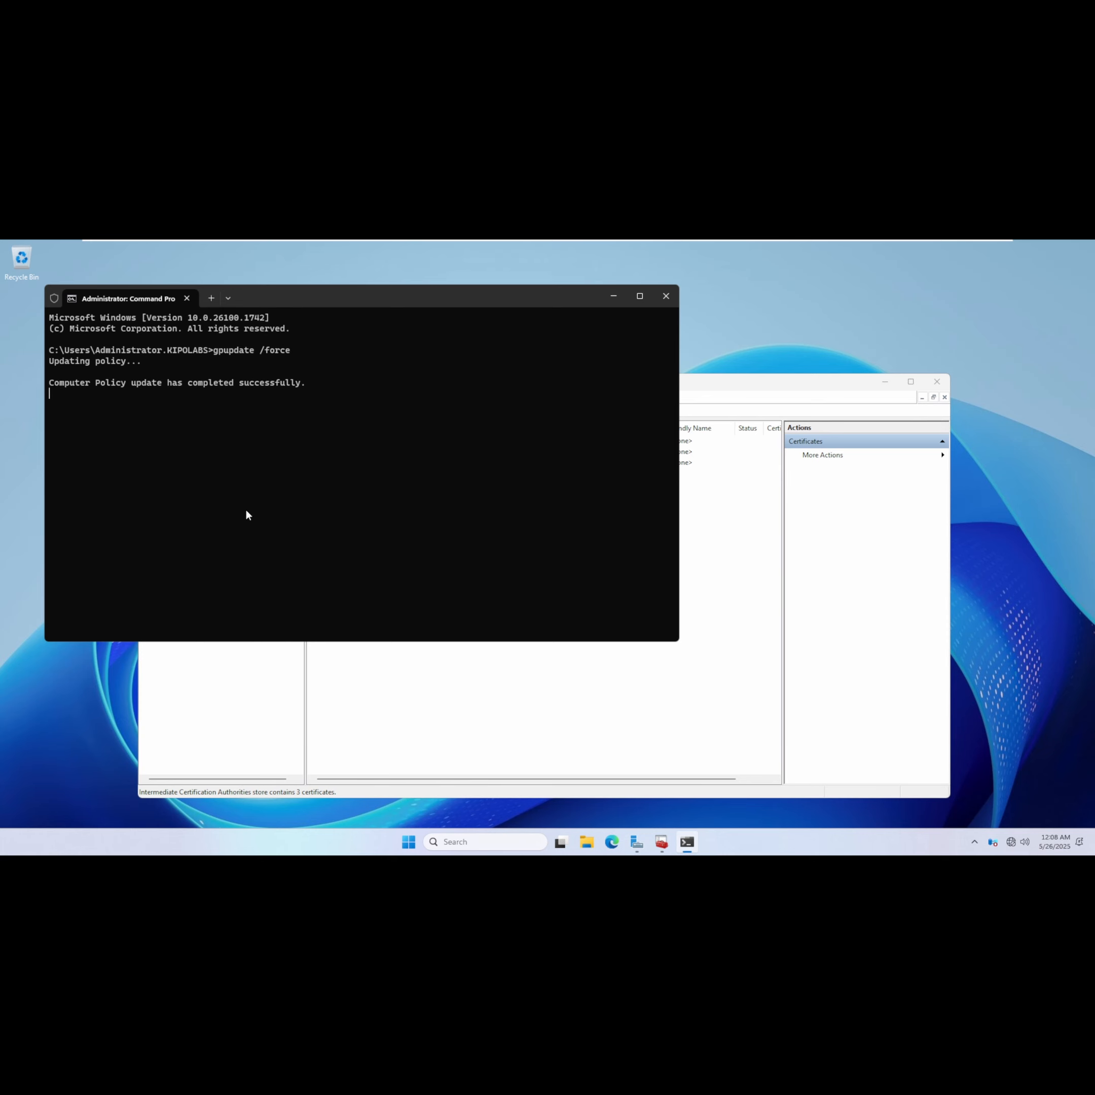
Refresh the Intermediate and Trusted Root Certification Authorities certificate stores in the local certificates console to check for the KipoLabs CA certificates.
click(281, 703)
right_click(384, 512)
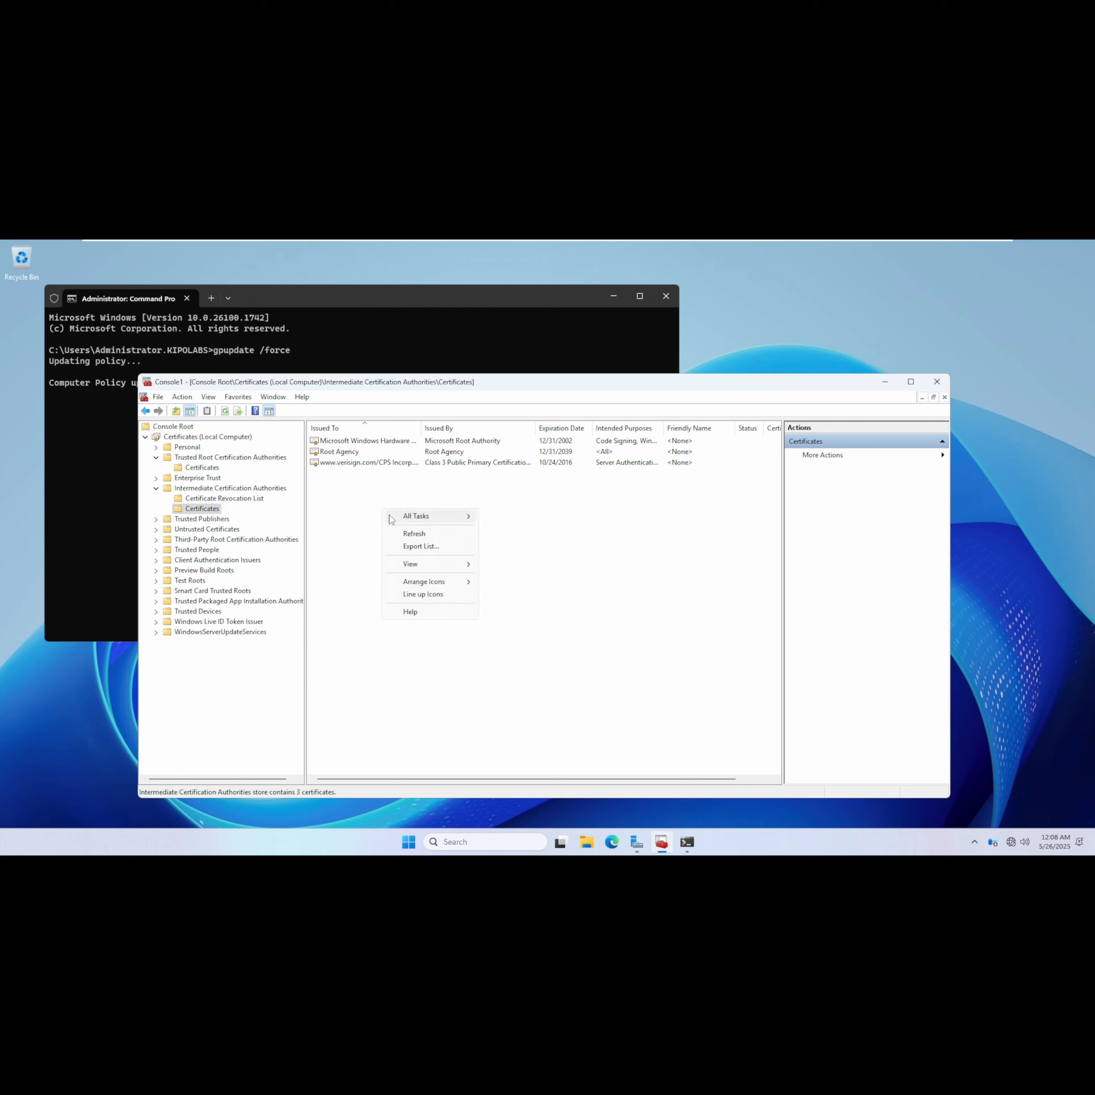
click(415, 535)
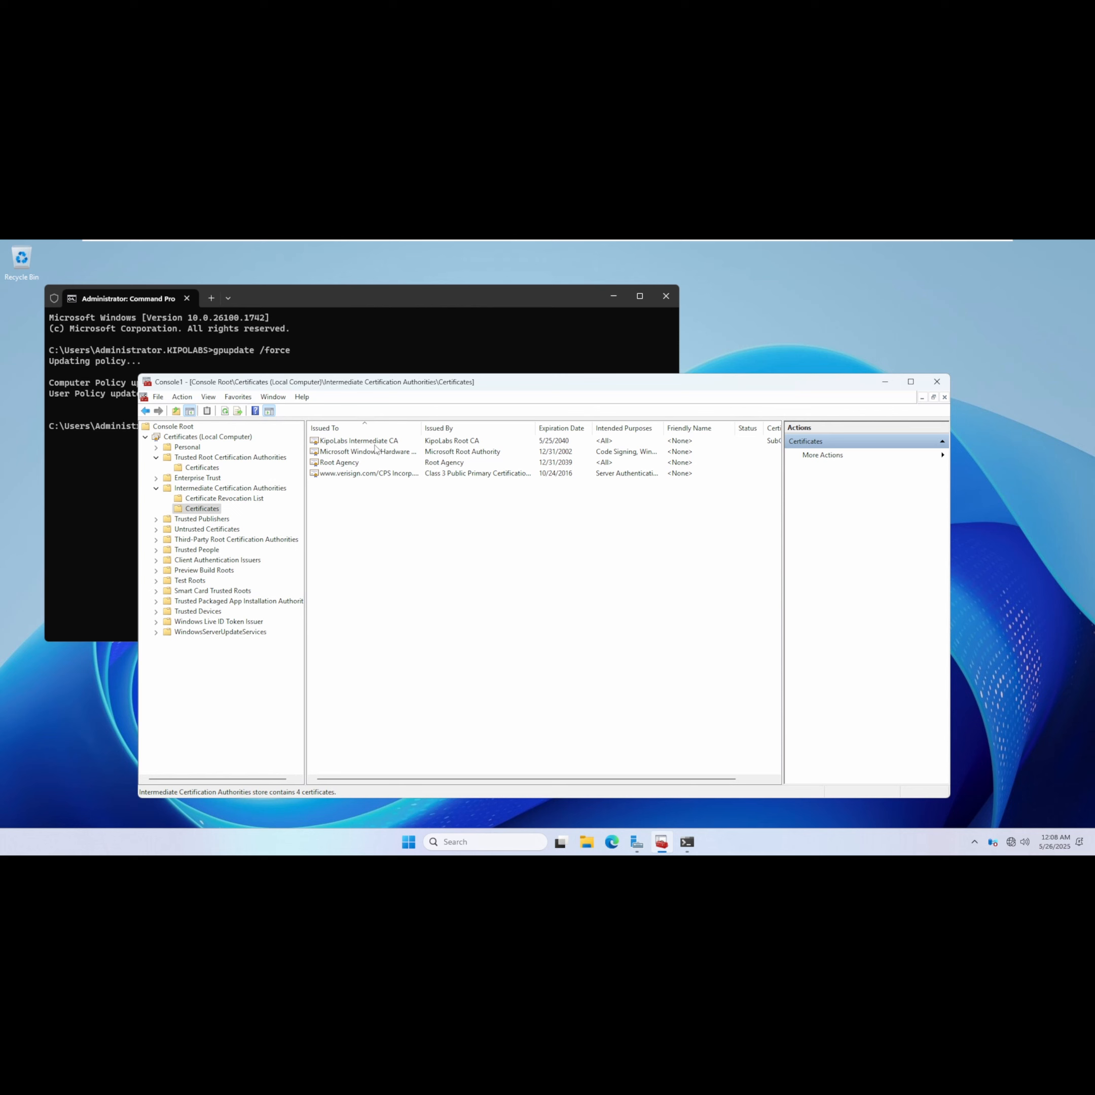
click(203, 468)
right_click(353, 655)
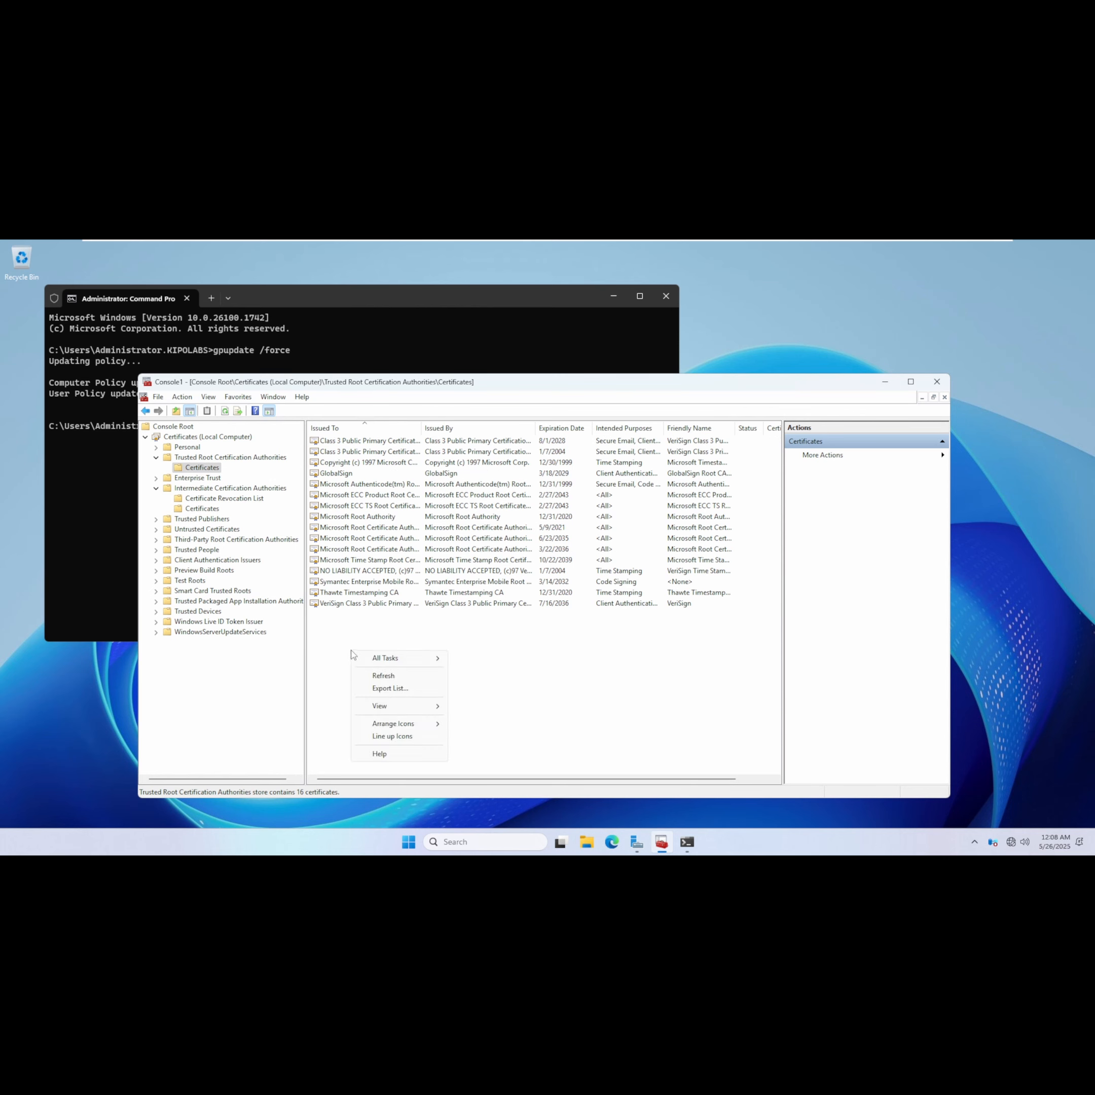
click(388, 678)
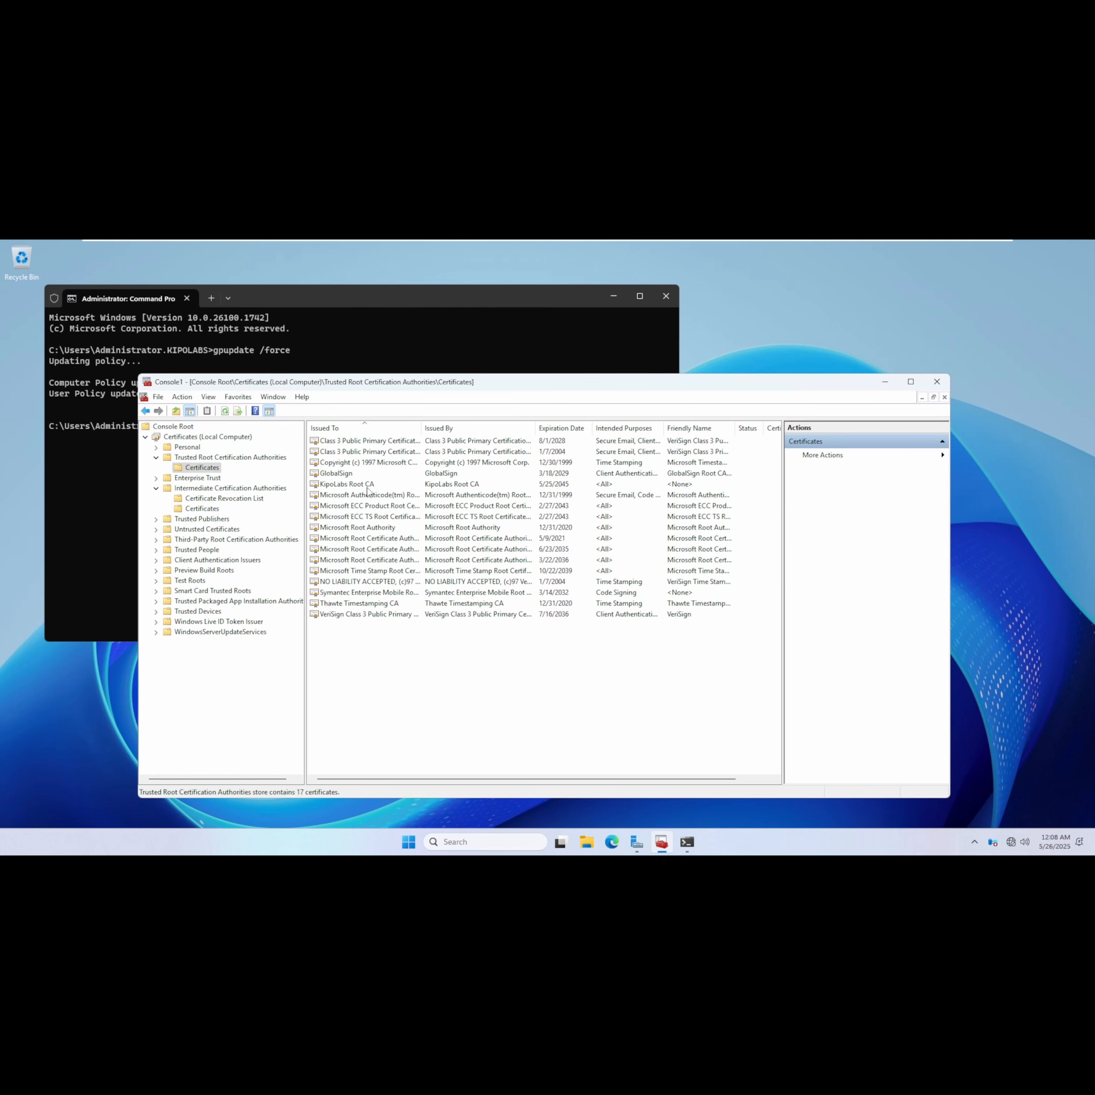
Close the certificates console without saving its settings and minimize the Command Prompt.
click(939, 384)
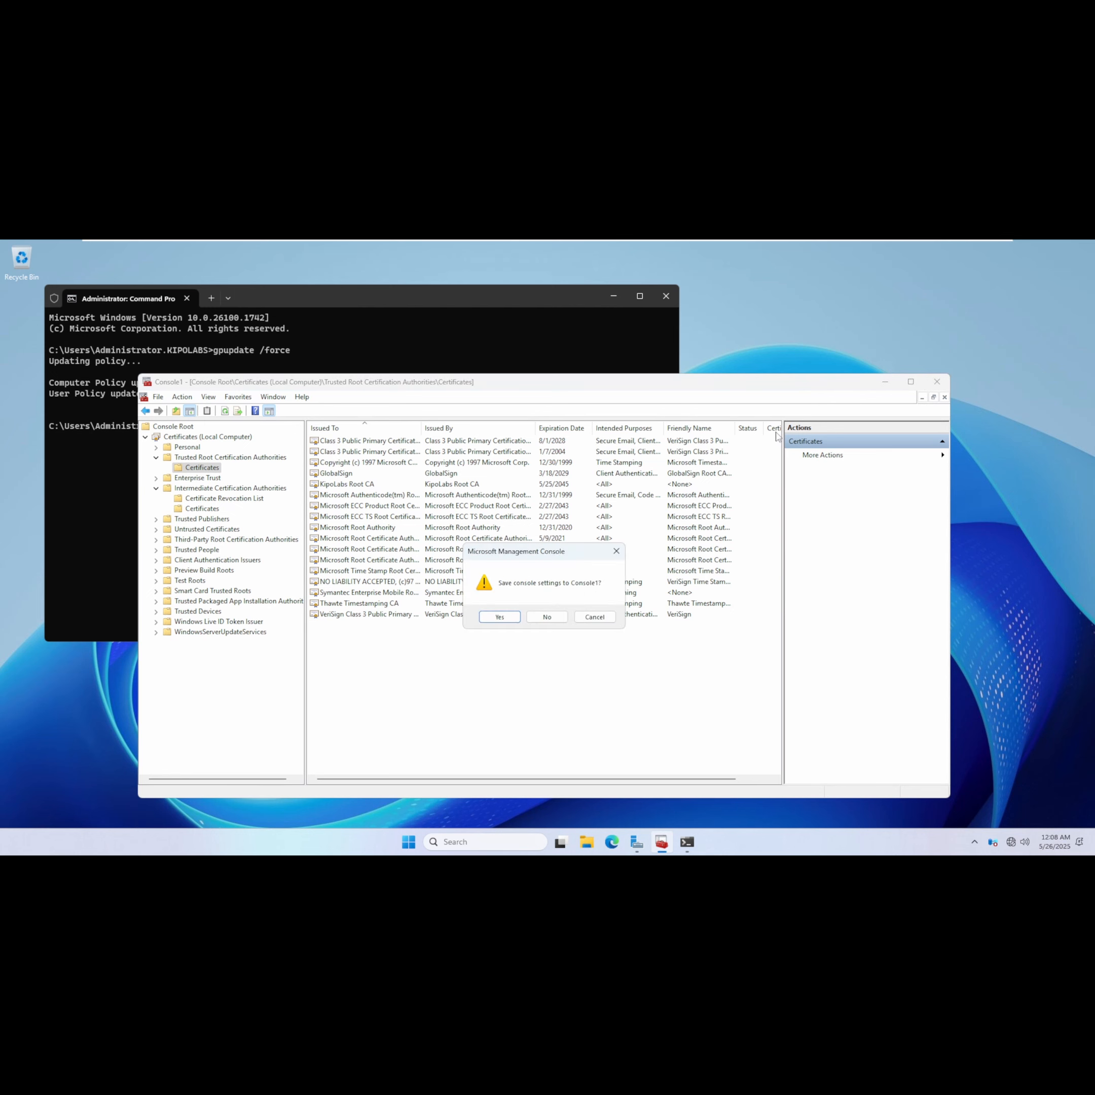
click(547, 620)
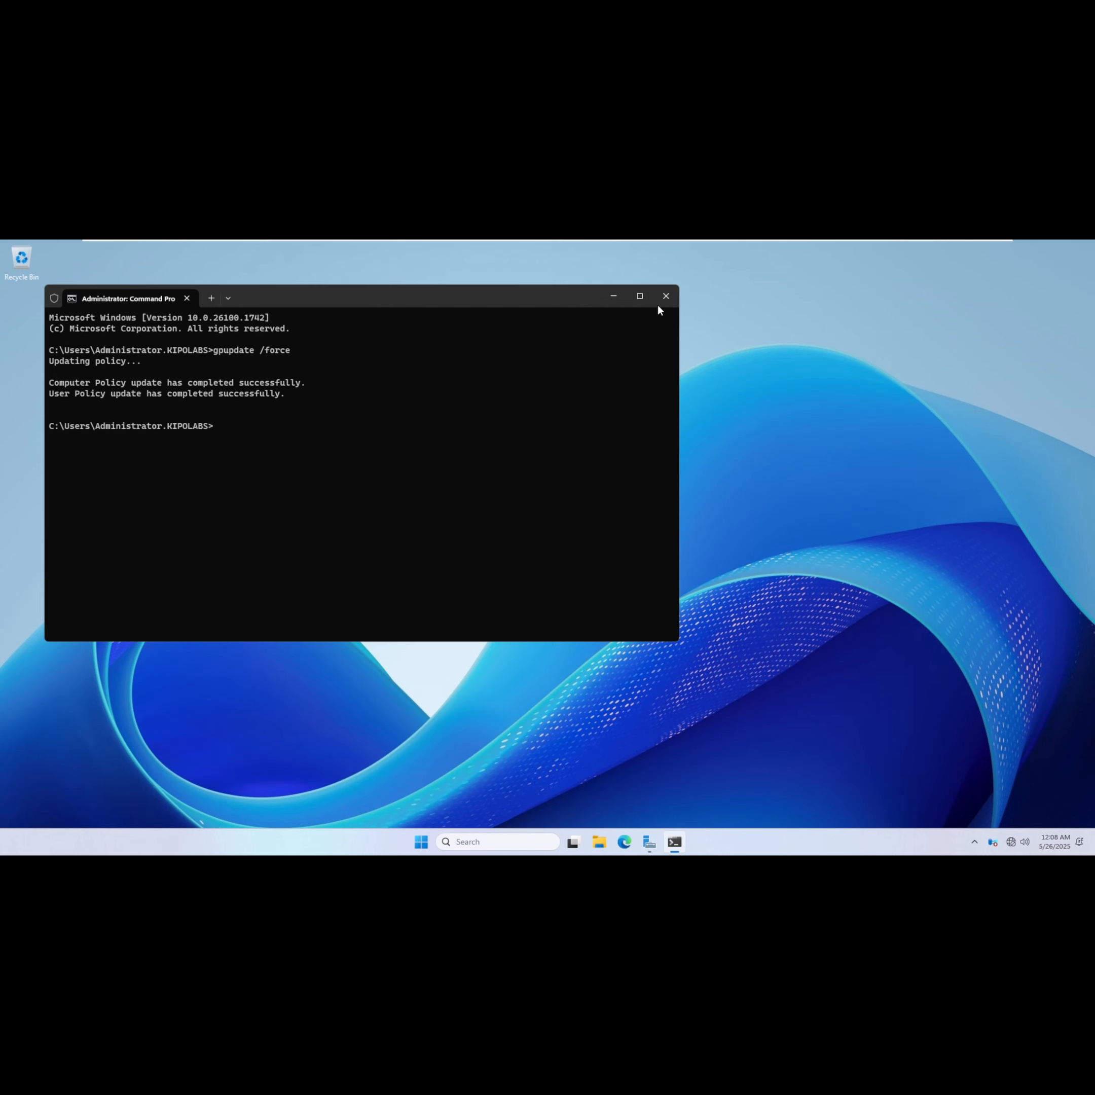
click(620, 300)
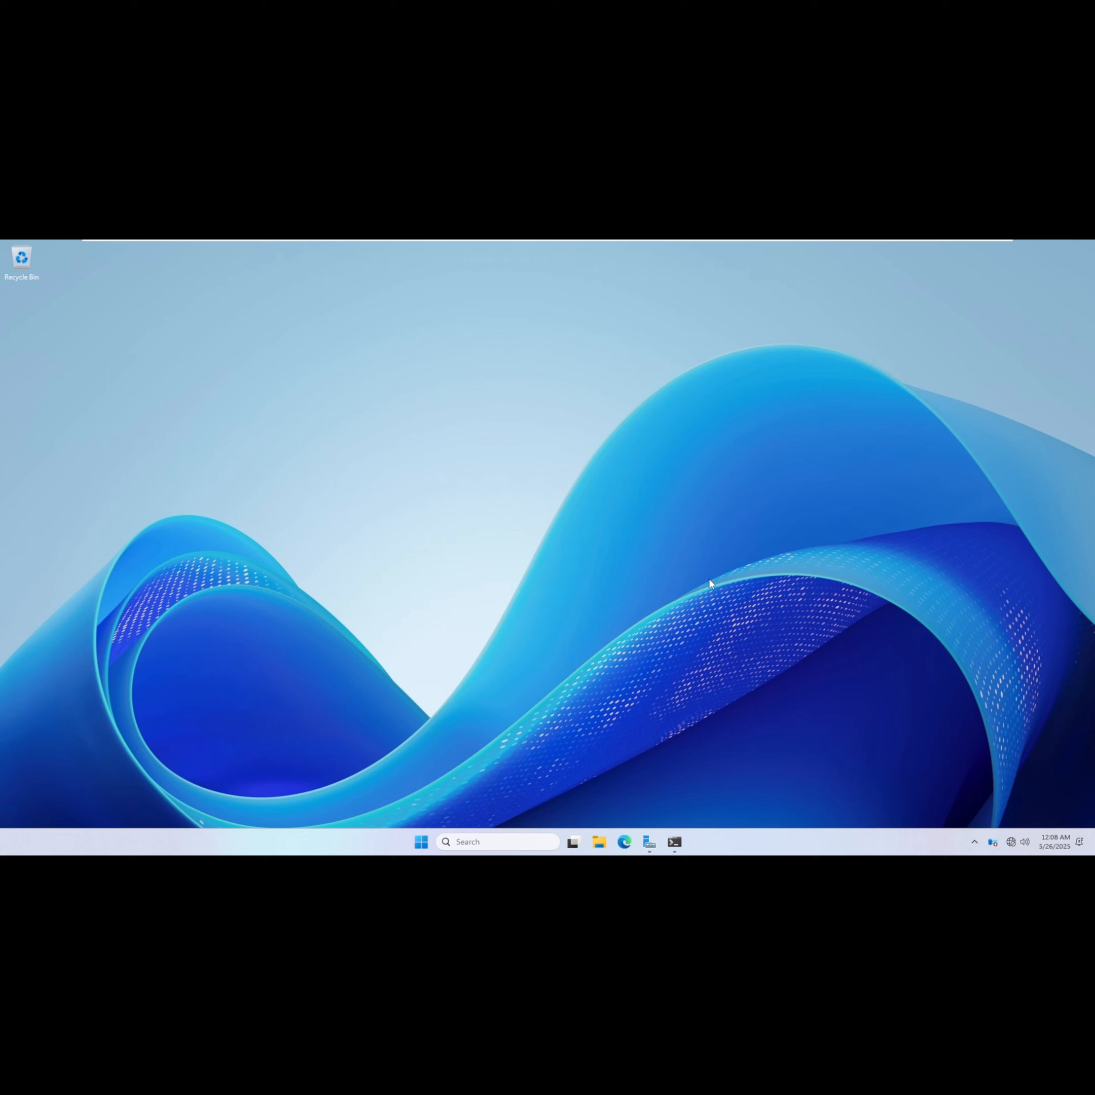
Open File Explorer and browse to the C:\Windows folder.
key(super+e)
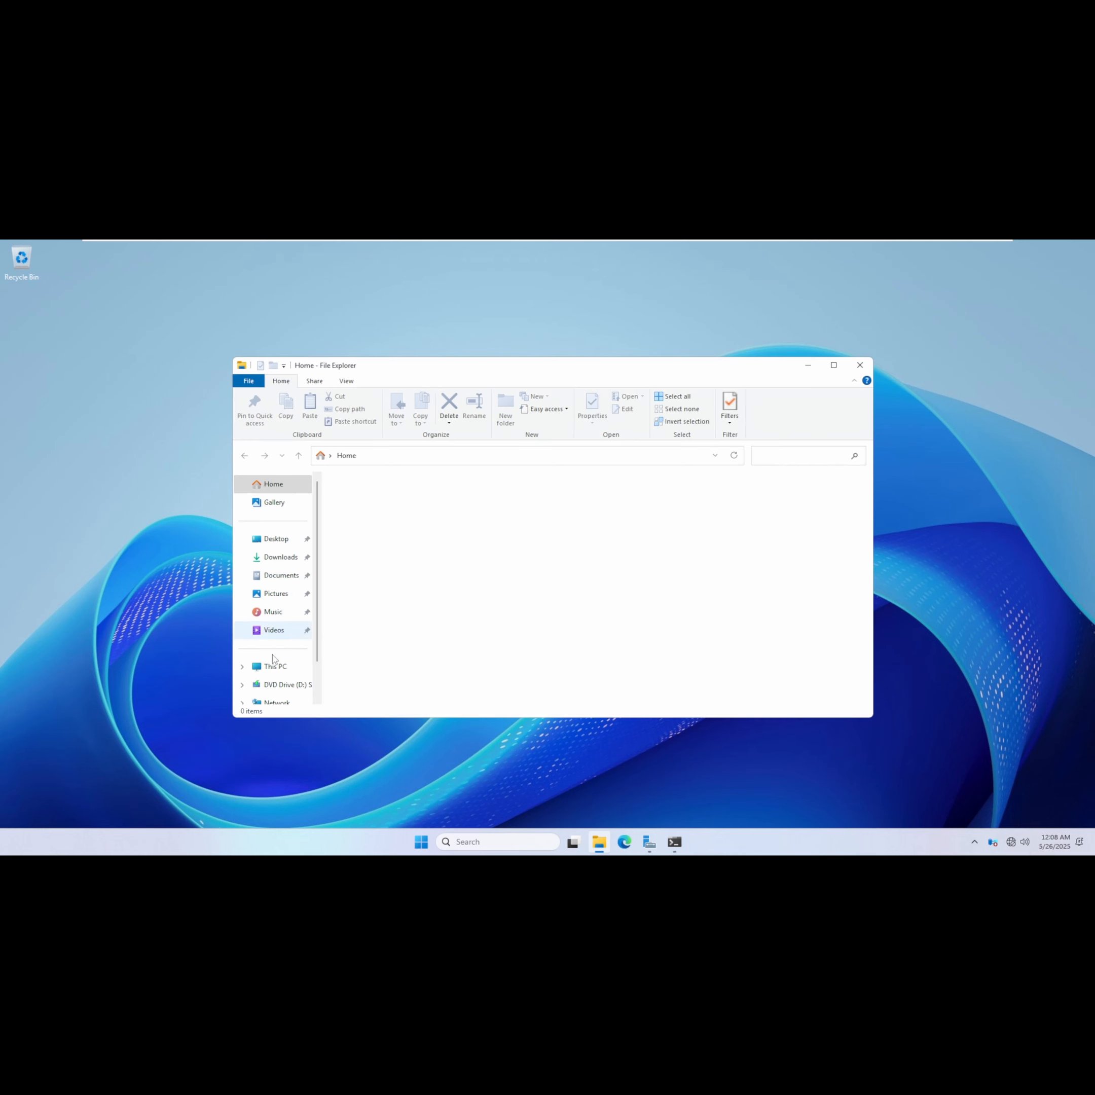
click(273, 674)
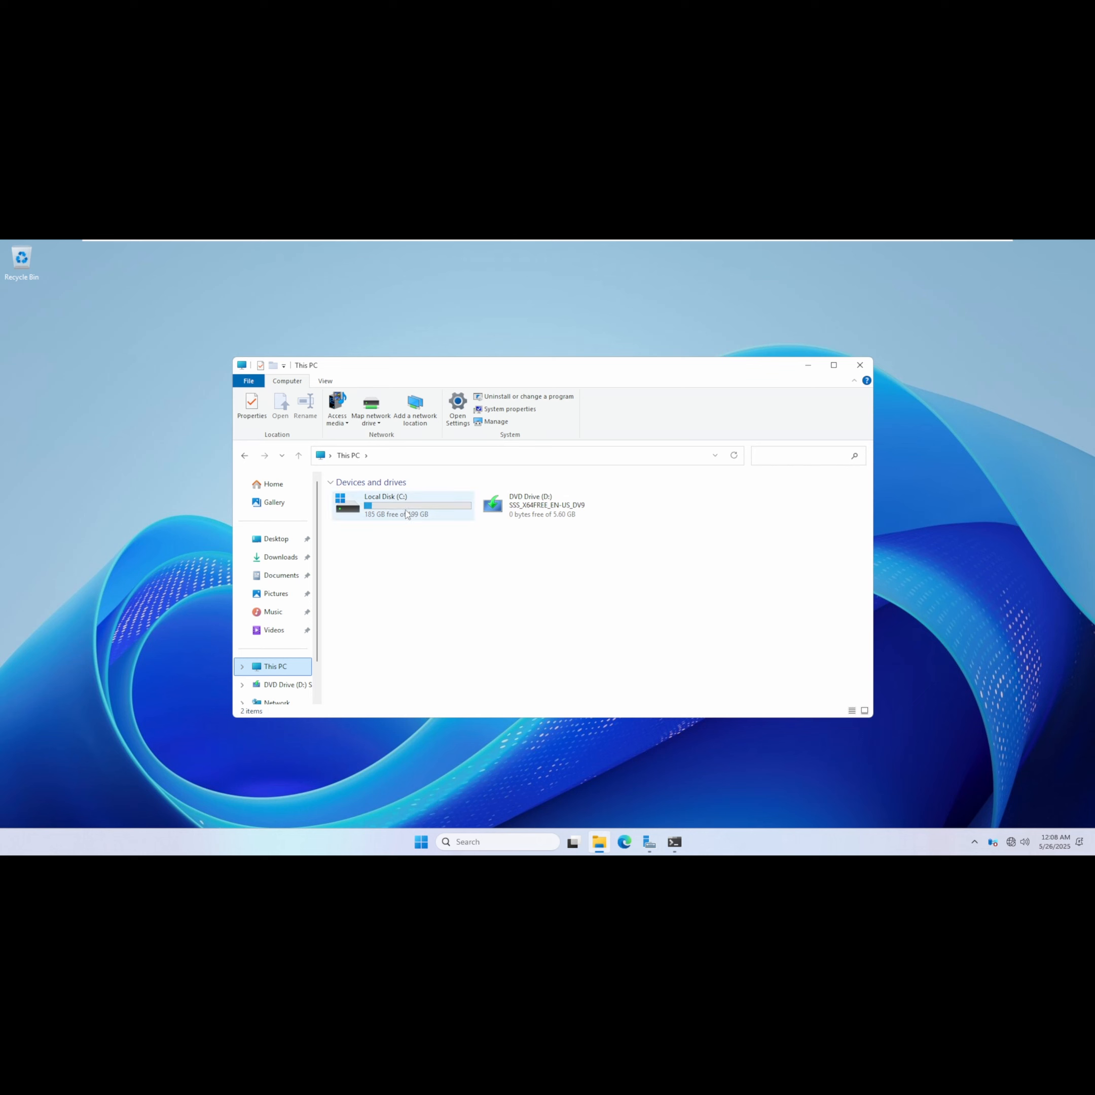
click(406, 513)
double_click(406, 514)
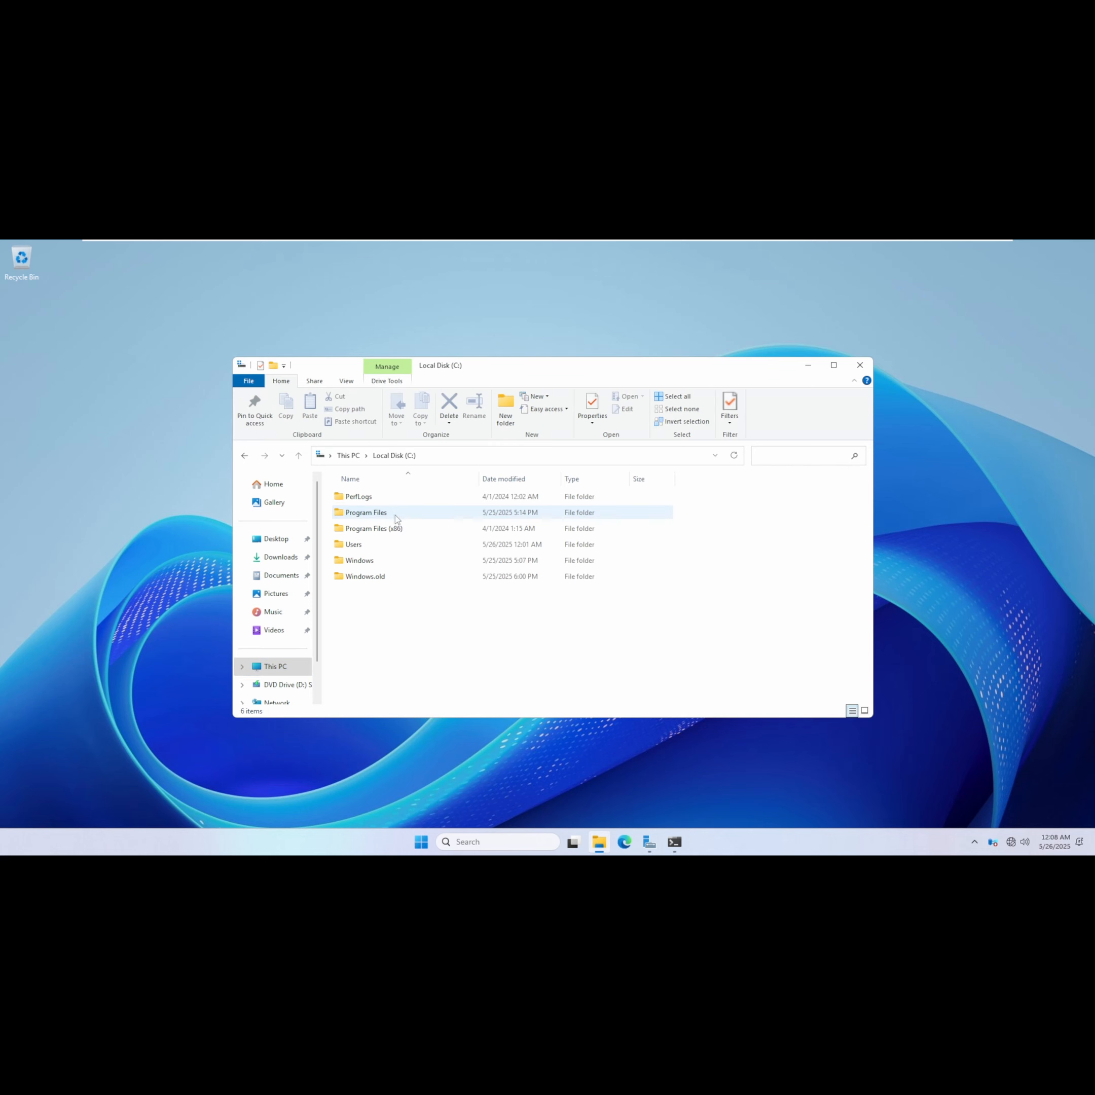
click(369, 565)
double_click(369, 565)
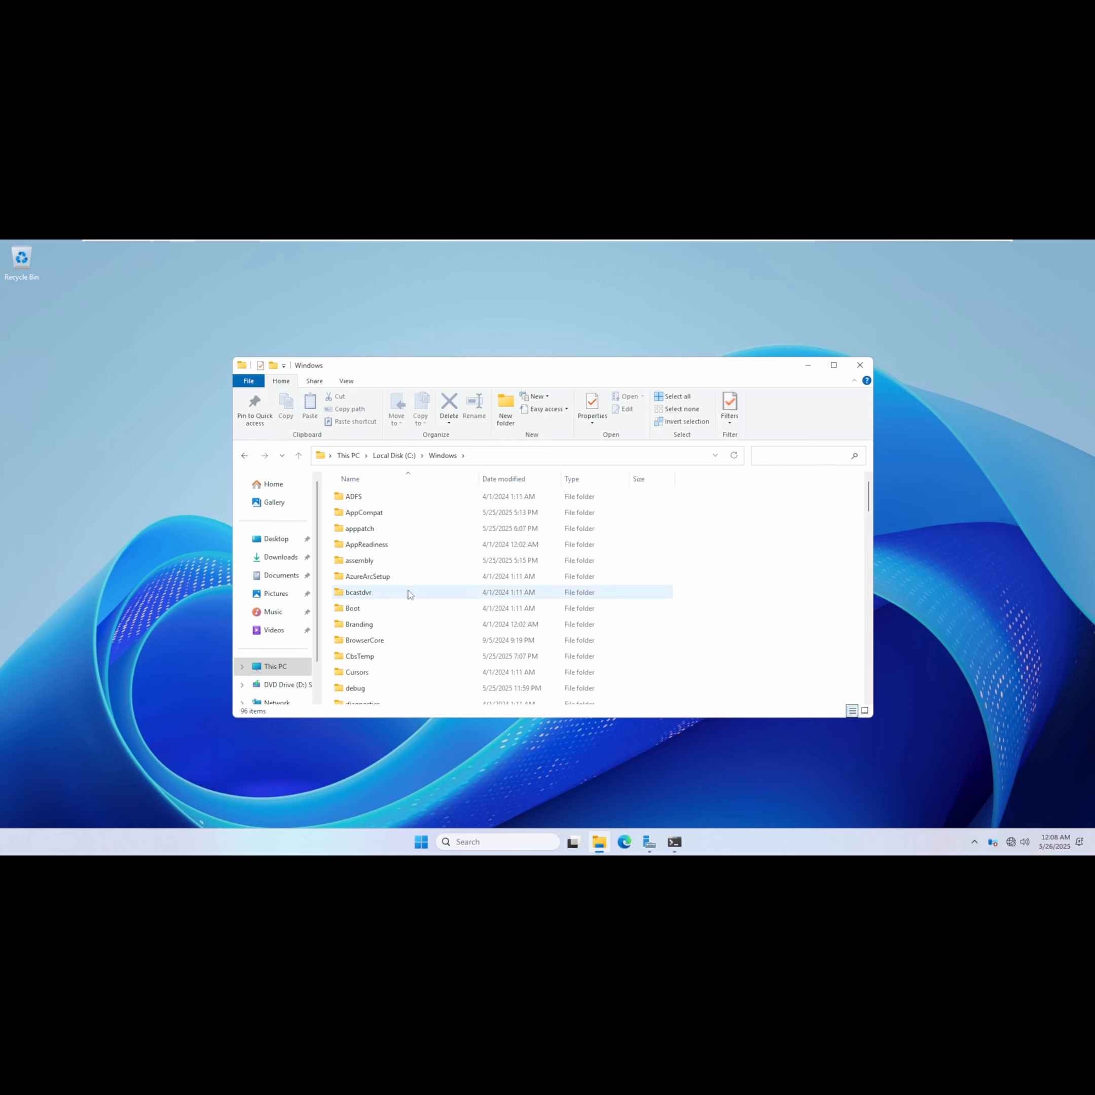
Turn on display of file name extensions in File Explorer.
scroll(606, 668, down, 13)
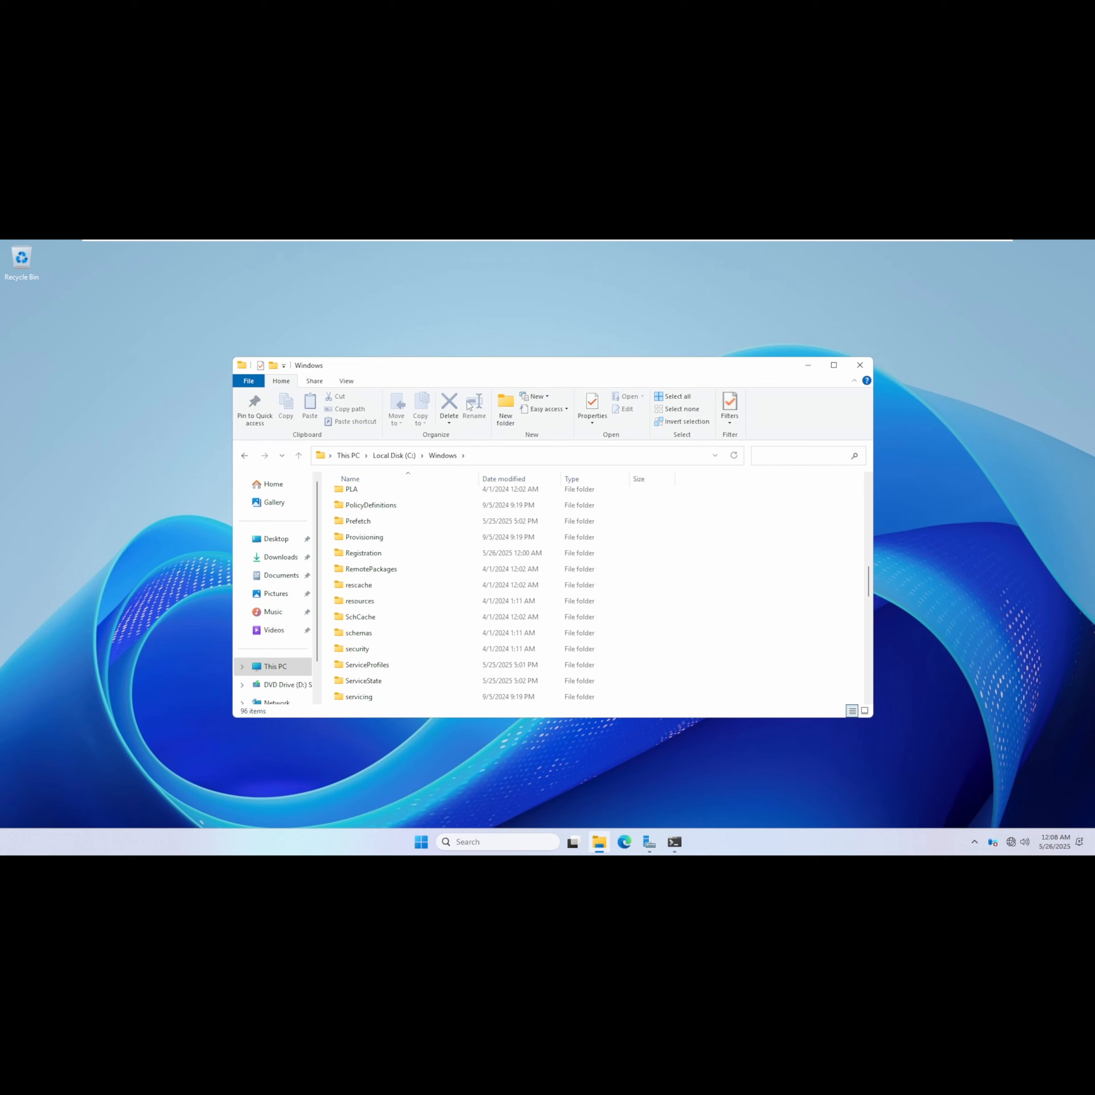
click(345, 381)
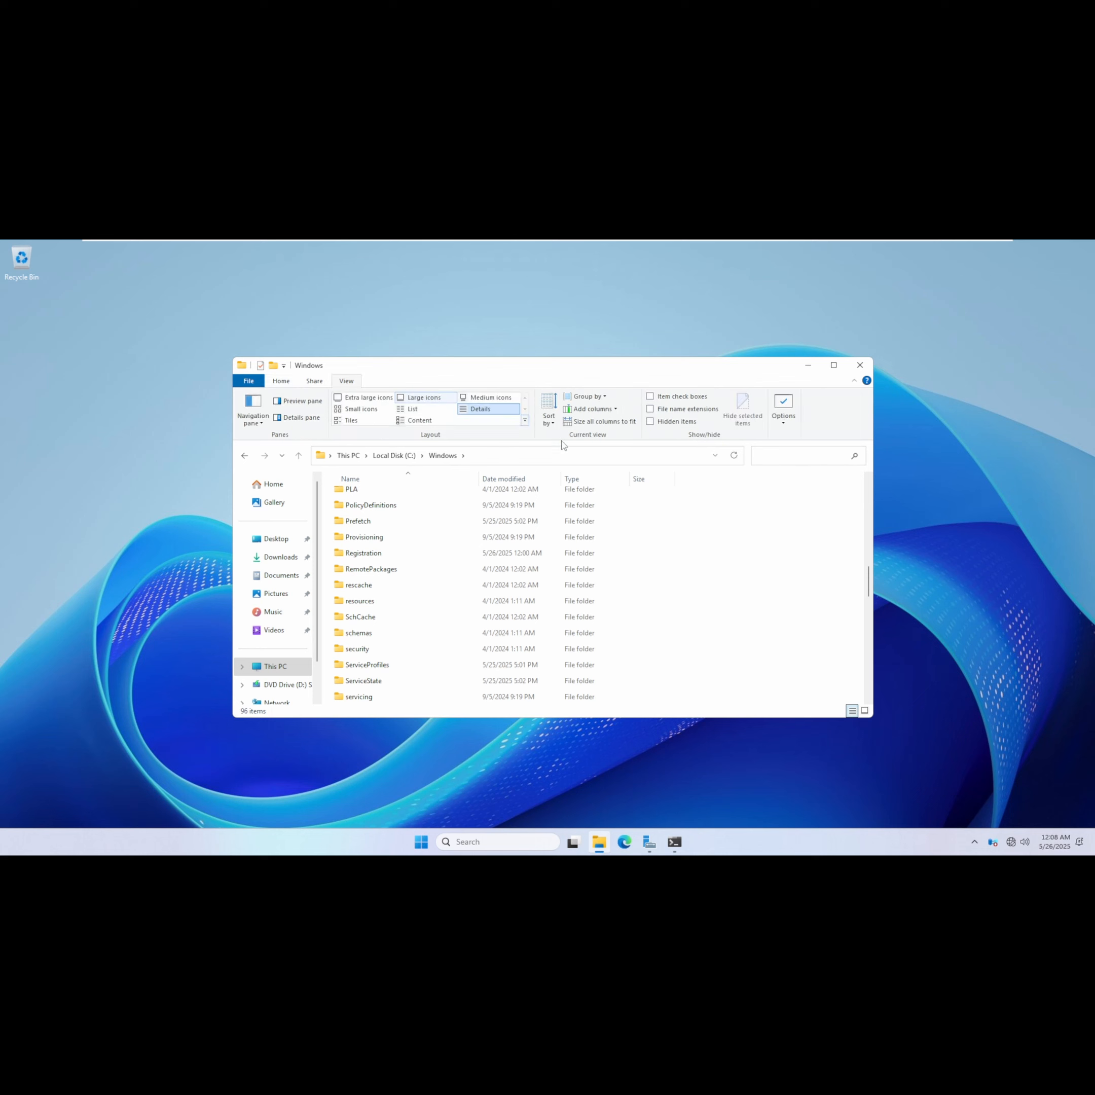
click(680, 415)
Create a new text document in the C:\Windows folder.
right_click(659, 607)
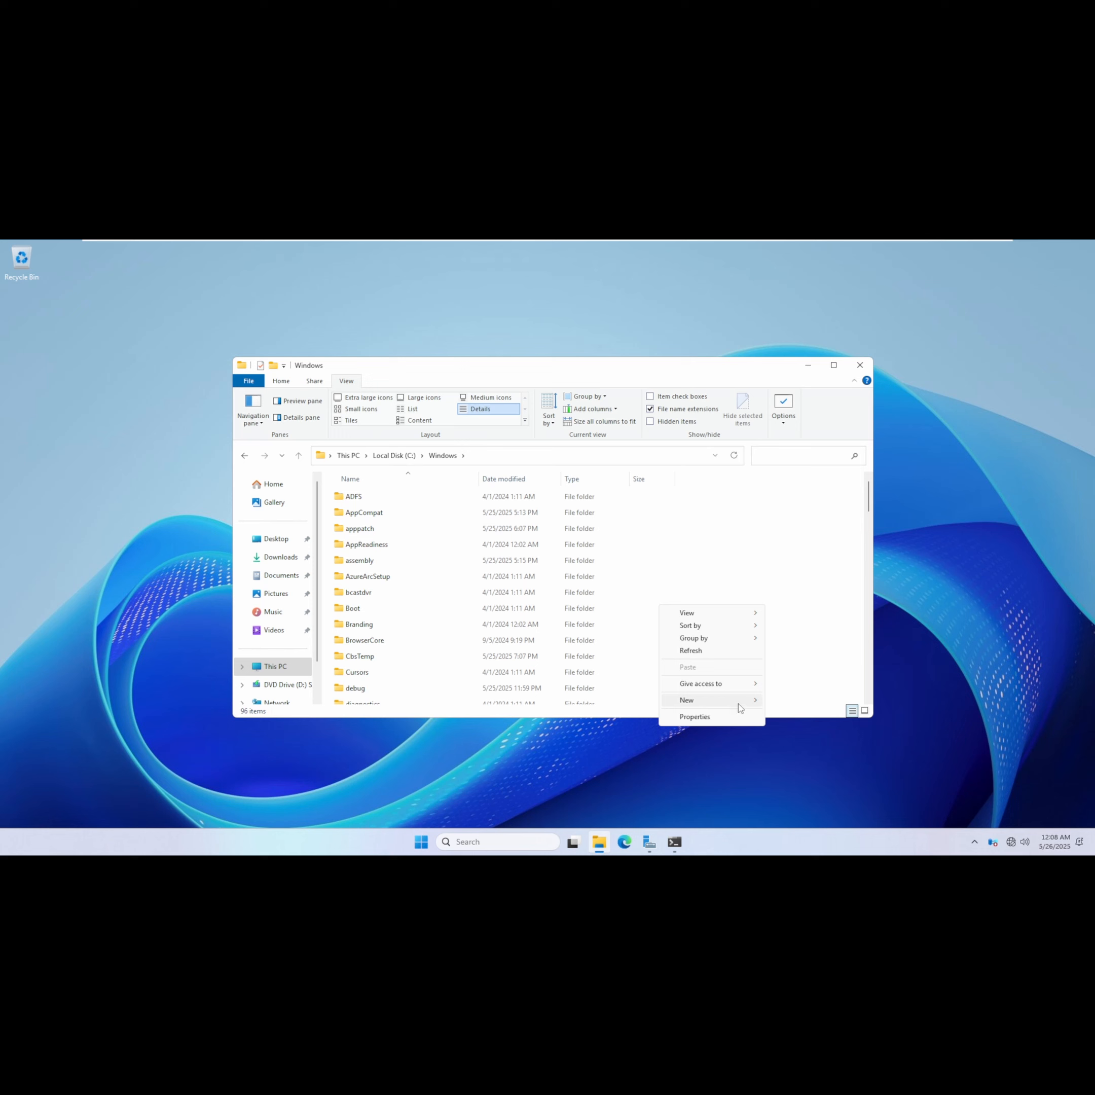
mouse_move(751, 709)
click(805, 743)
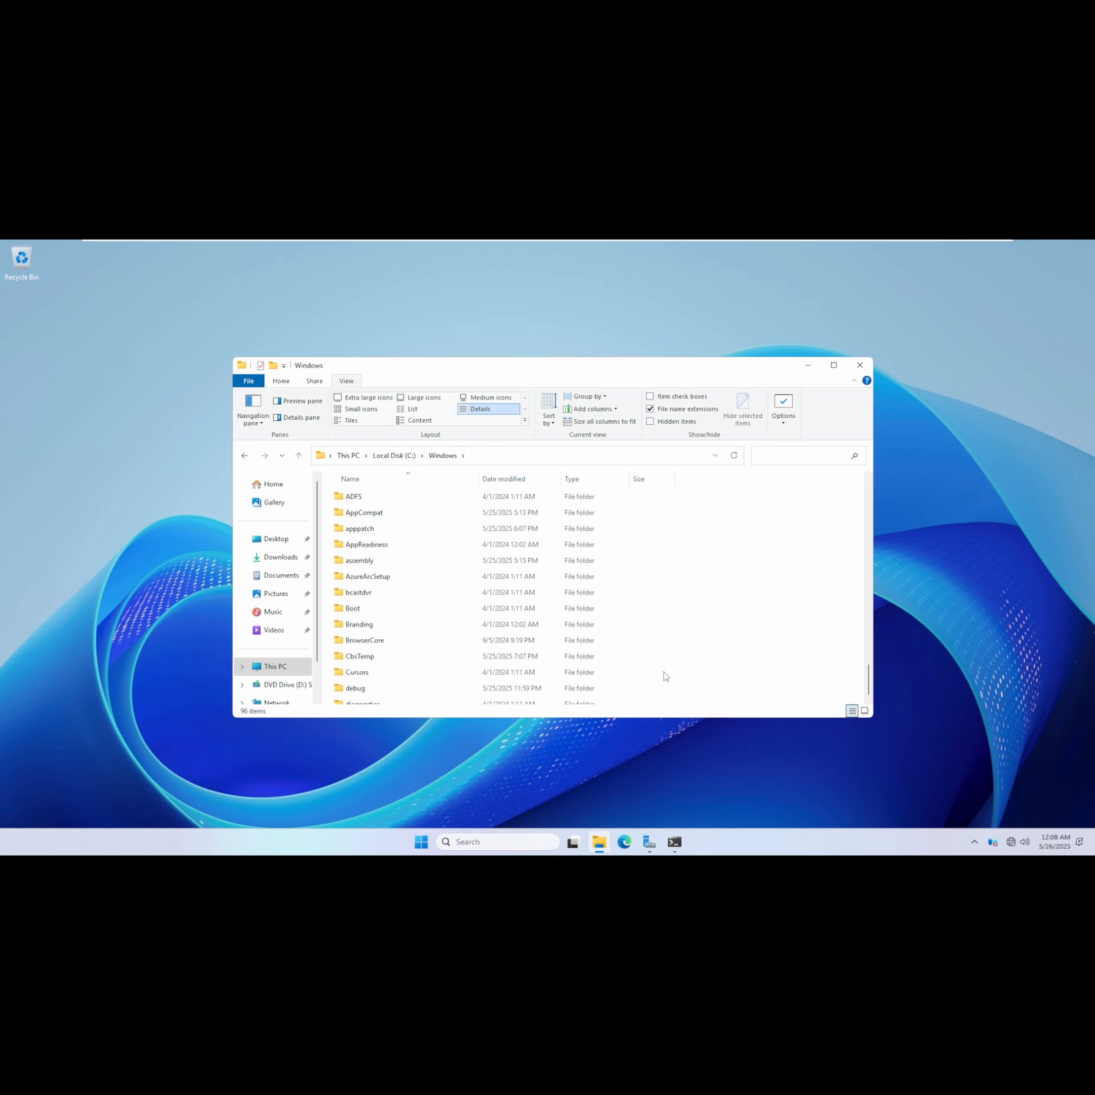
key(Return)
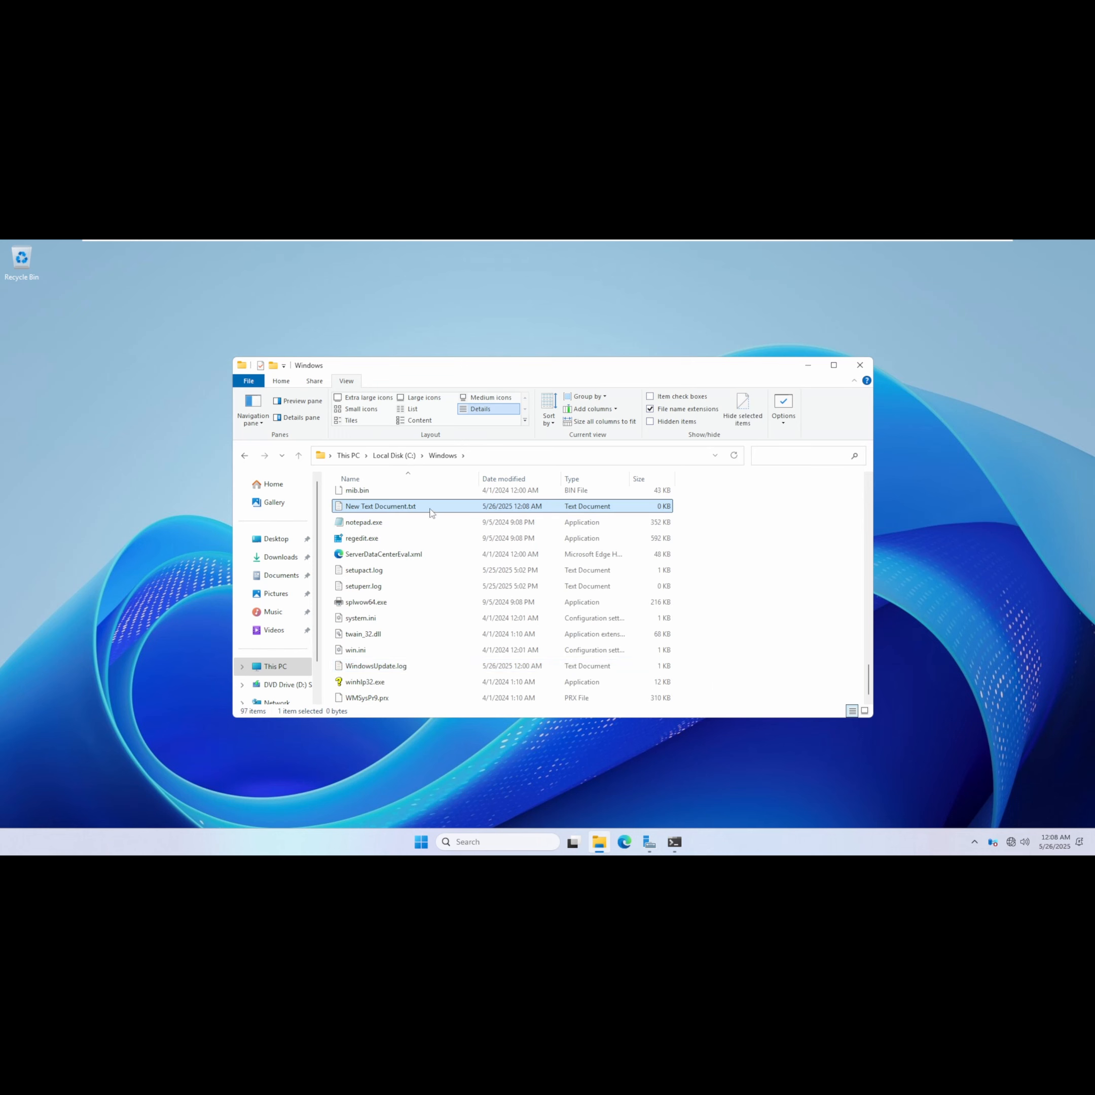
Open the new text document for editing and paste the CA policy settings with [Version] and [Certsrv_Server] sections, RenewalKeyLength=2048, RenewalValidityPeriodUnits=10, LoadDefaultTemplates=0.
right_click(432, 512)
click(458, 517)
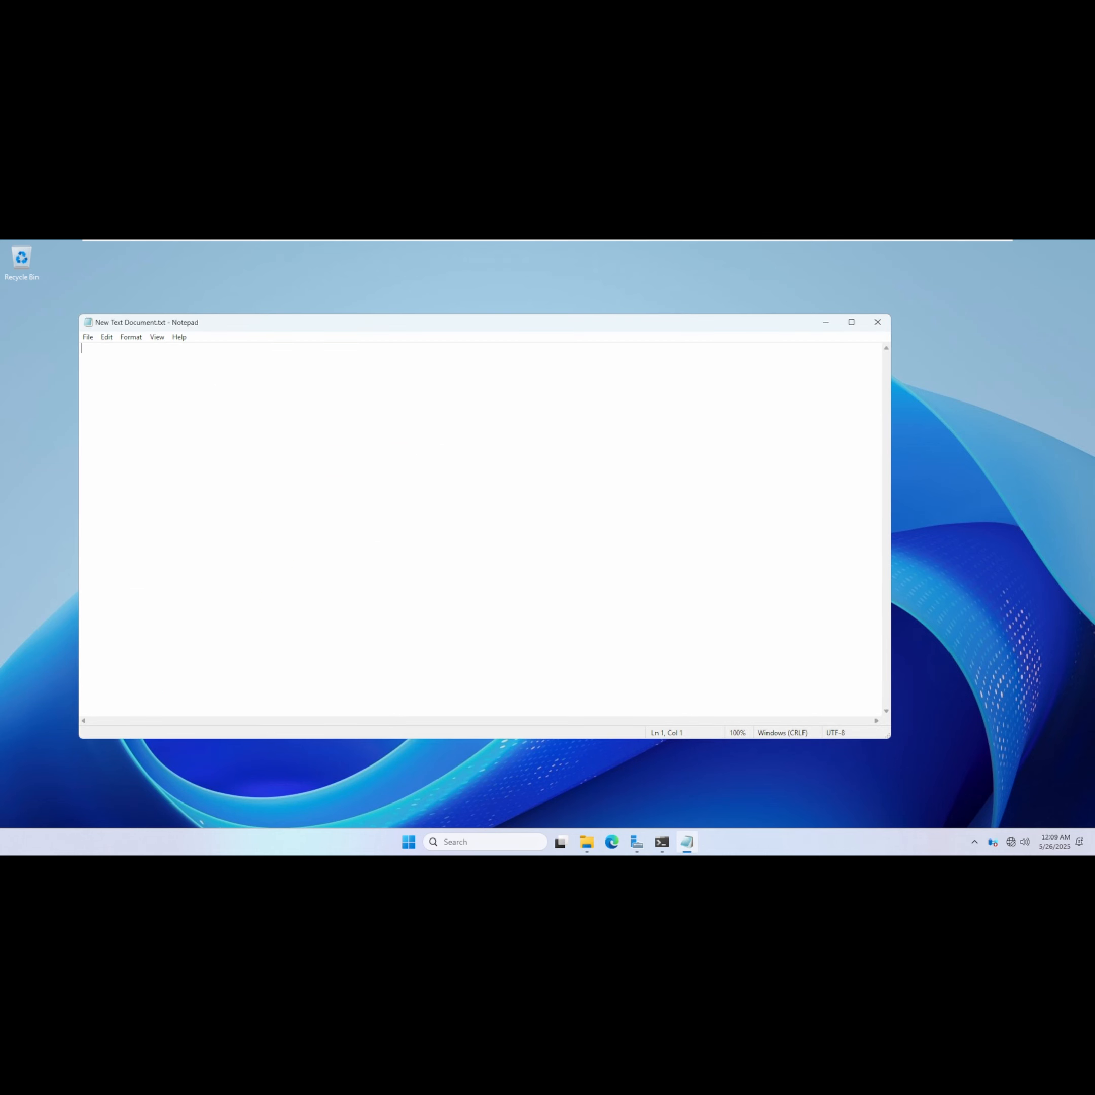
mouse_move(242, 240)
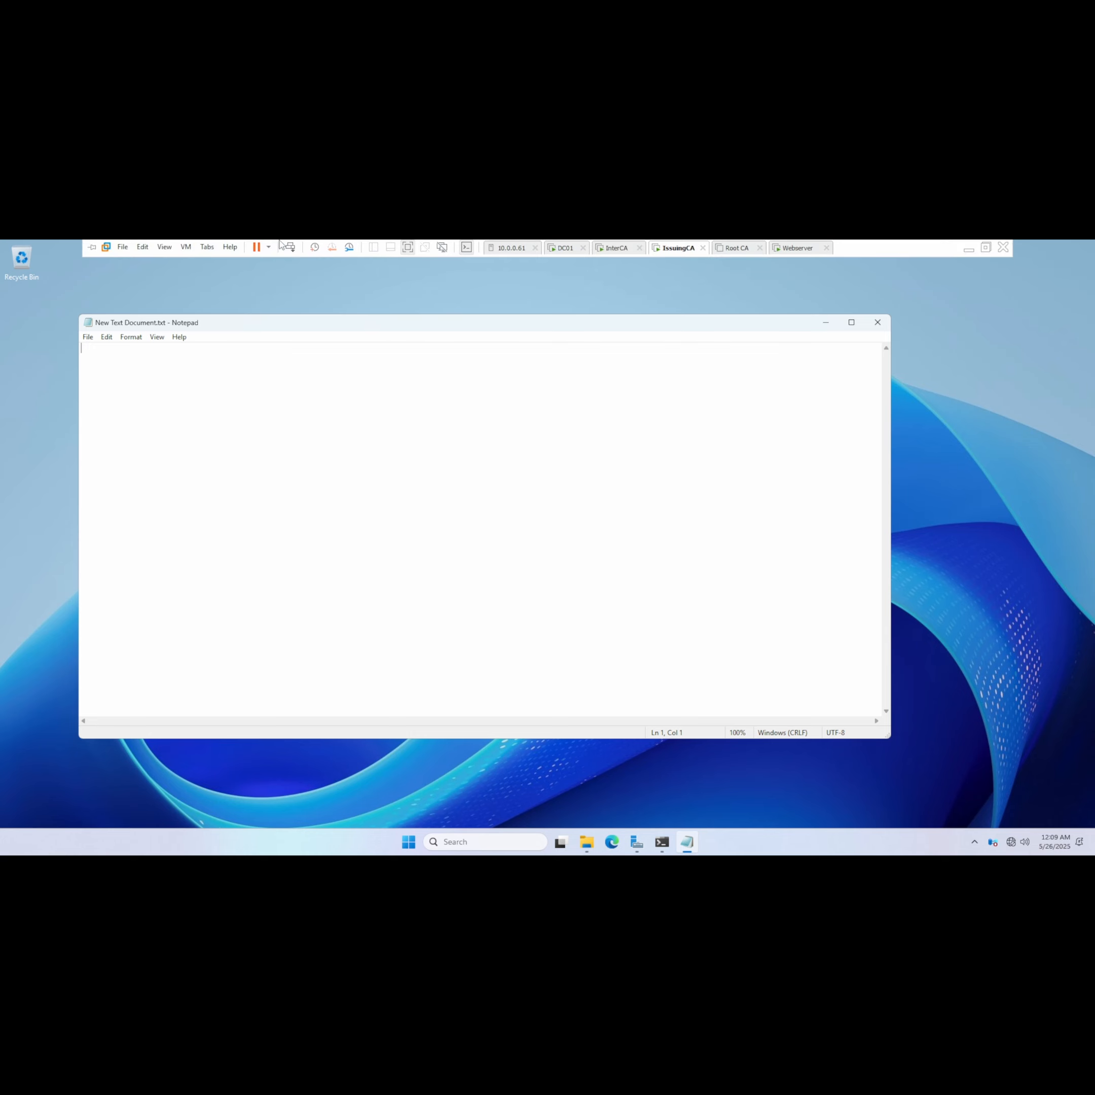
click(142, 247)
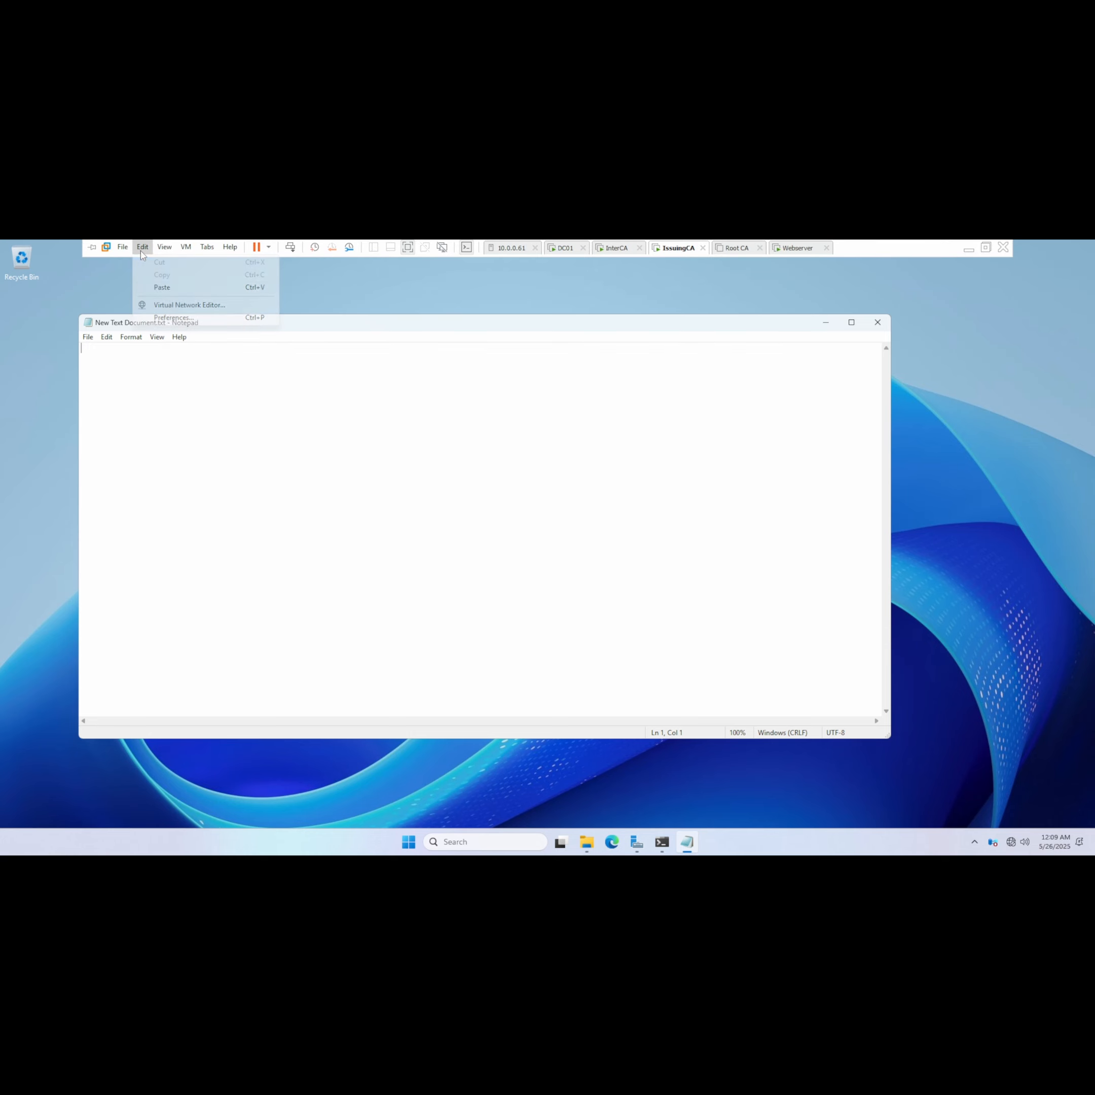
click(156, 288)
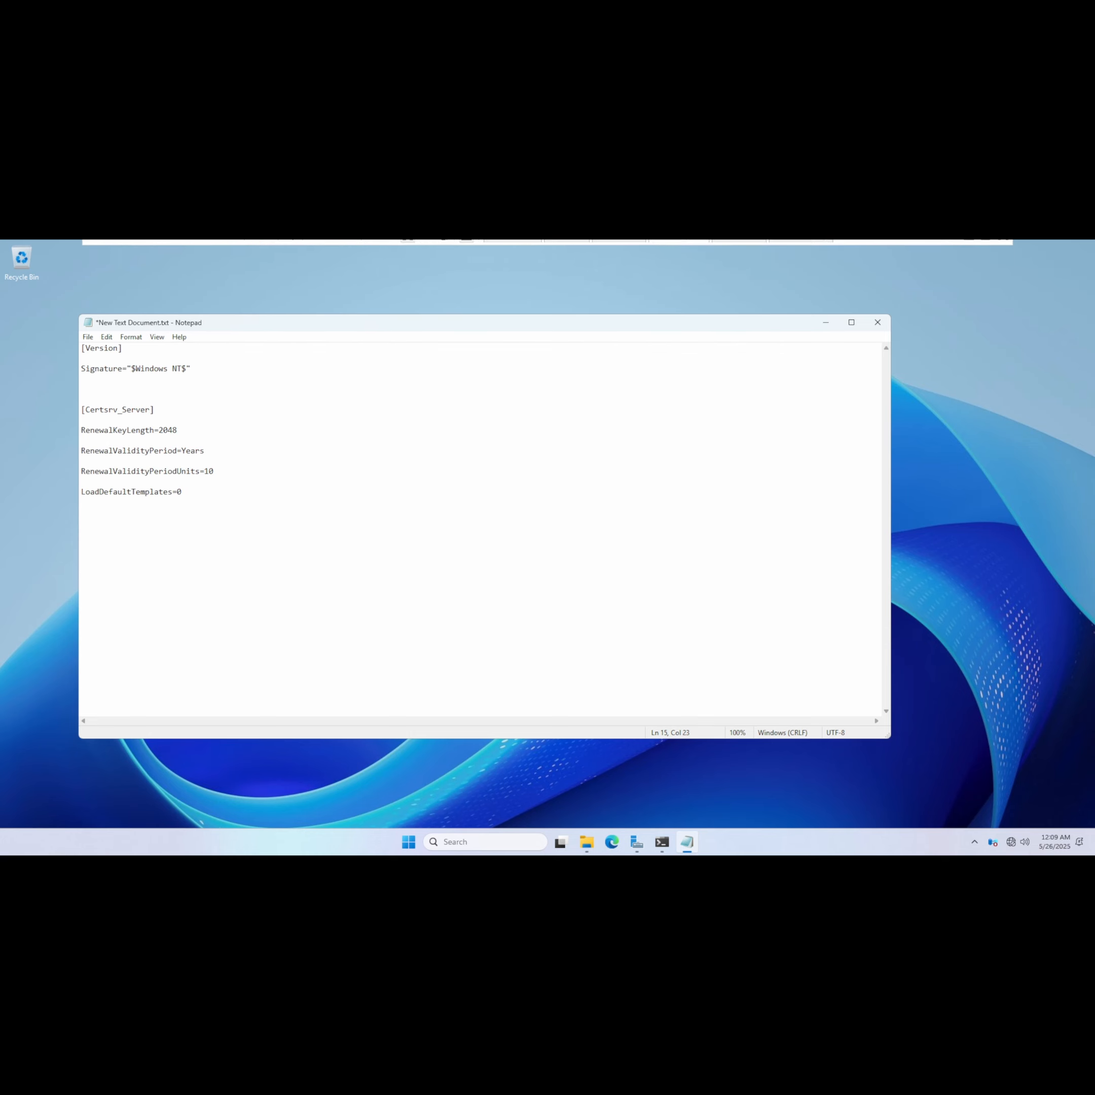
Tidy the blank lines between the pasted sections, then save the file and close Notepad.
key(BackSpace)
key(BackSpace)
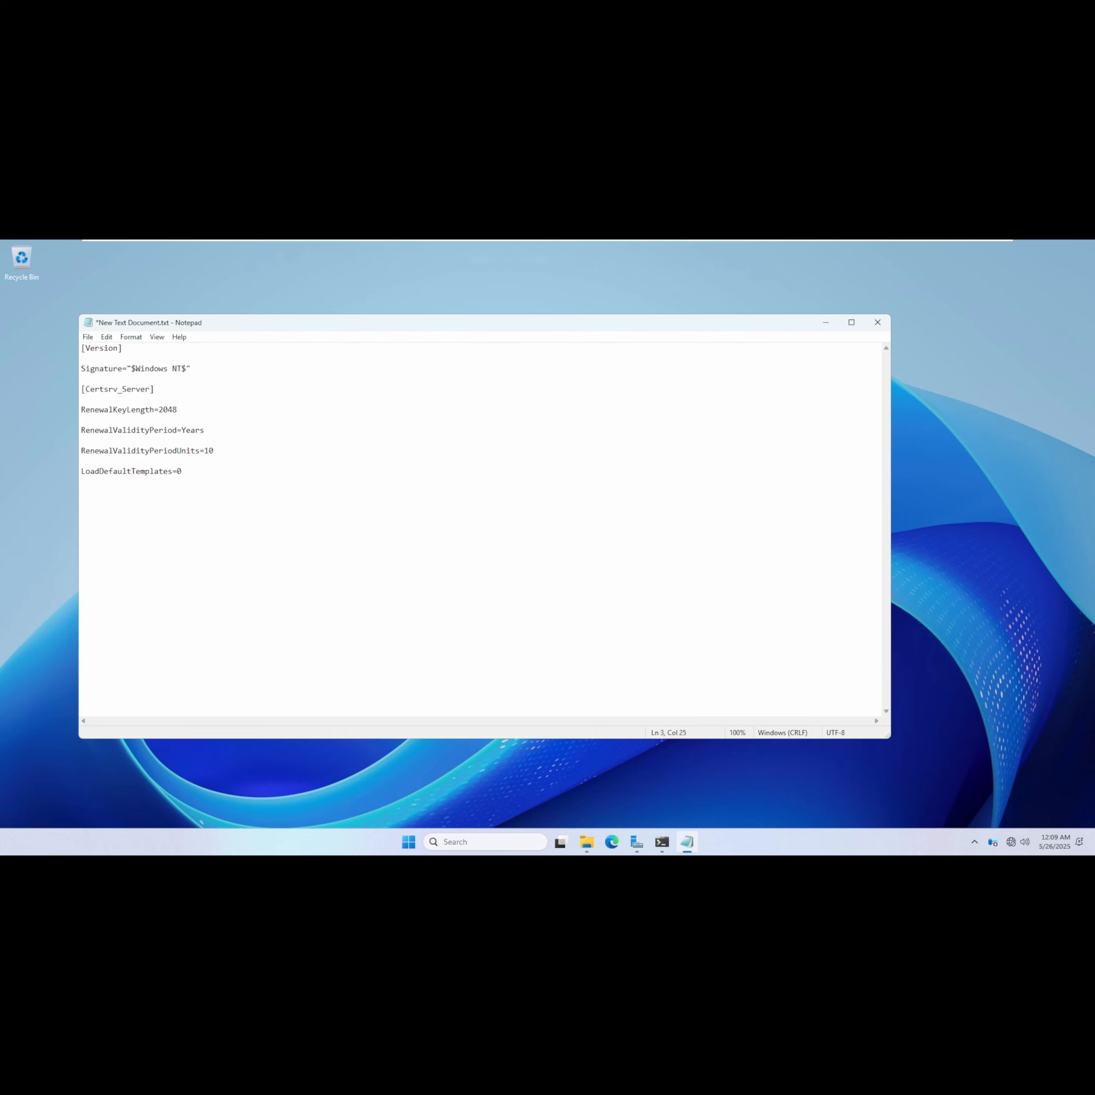
key(Return)
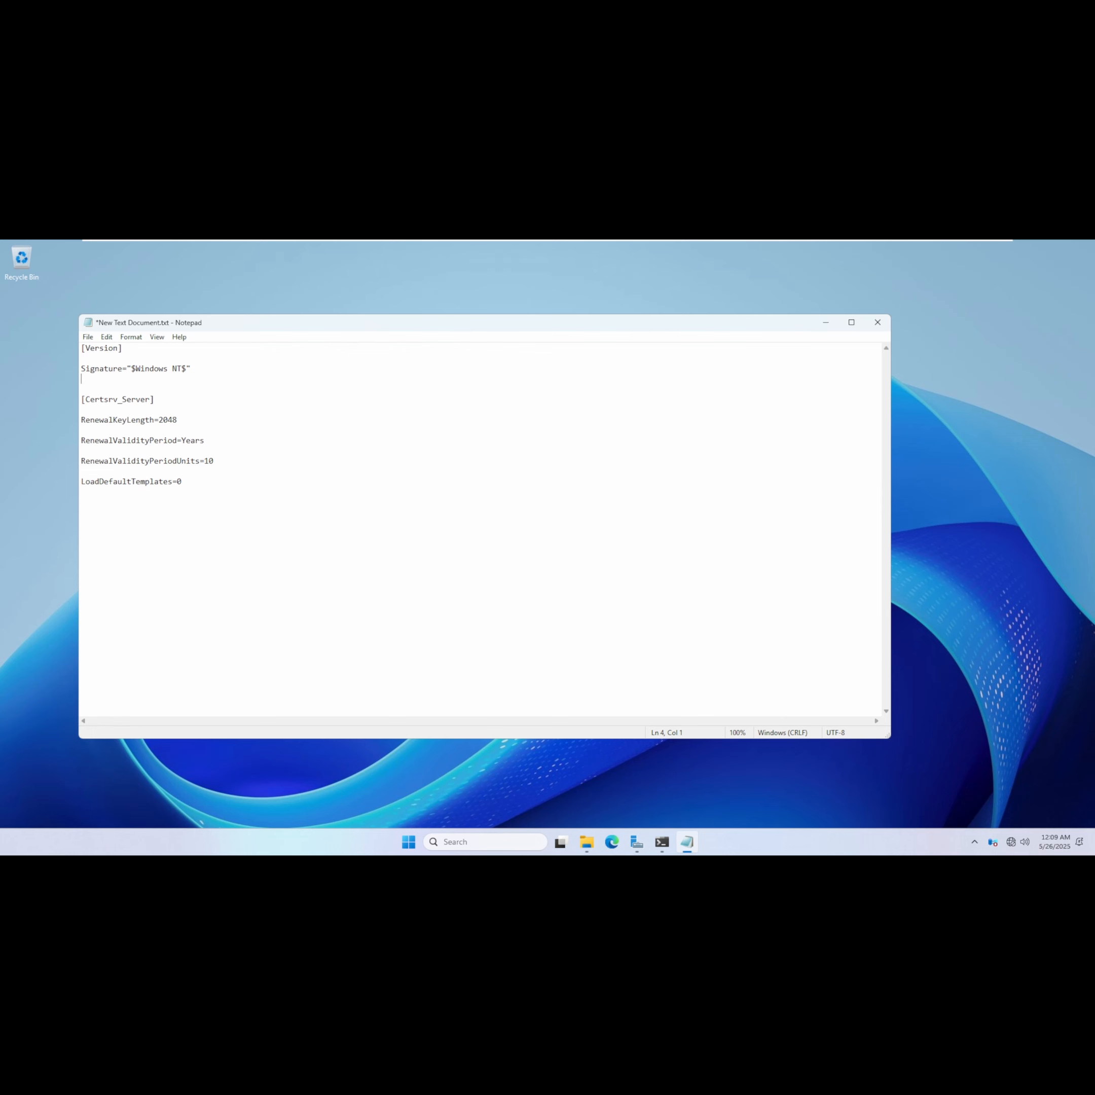
drag(182, 481, 81, 482)
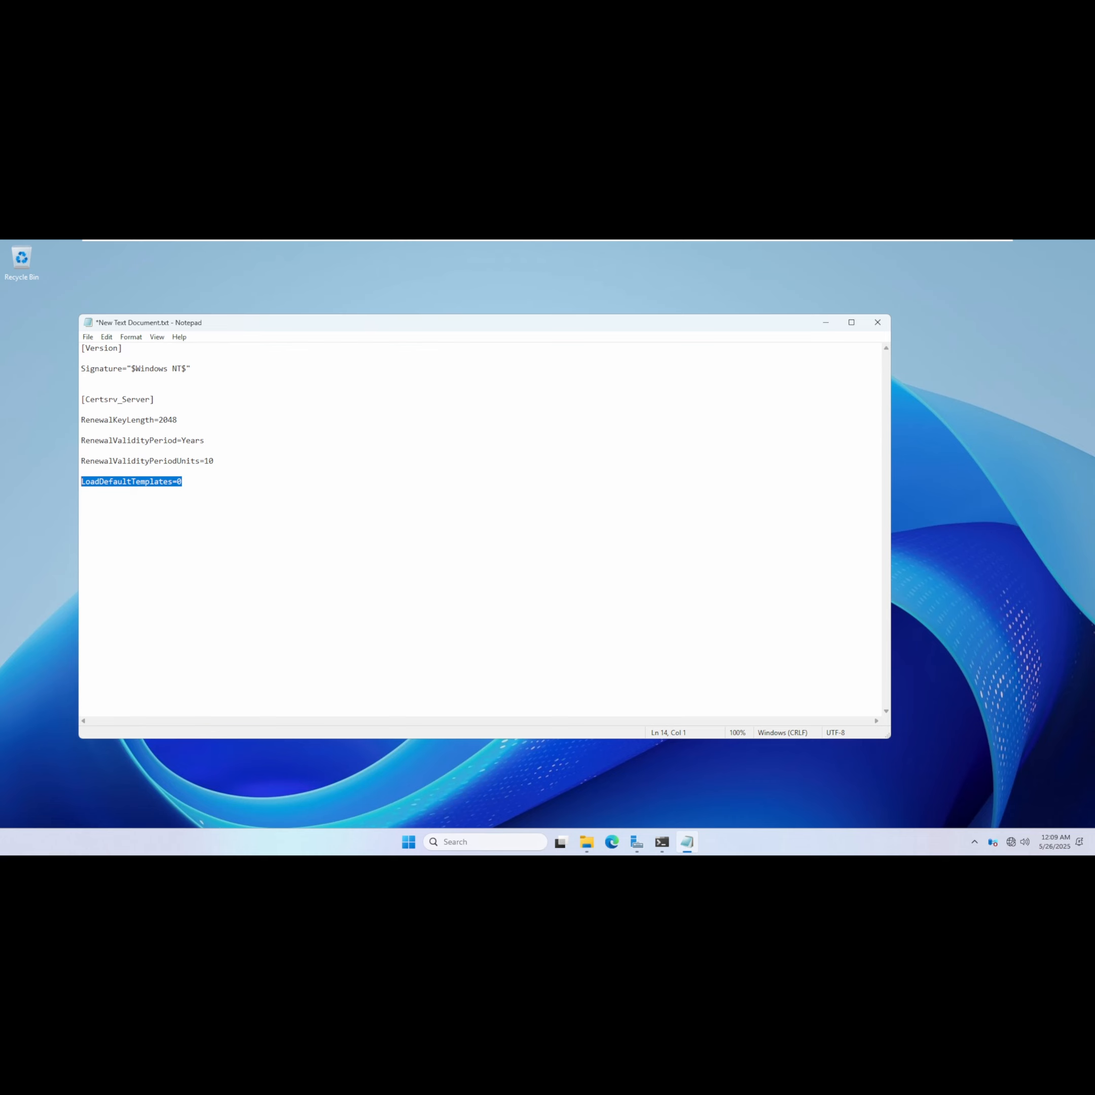
drag(329, 322, 355, 317)
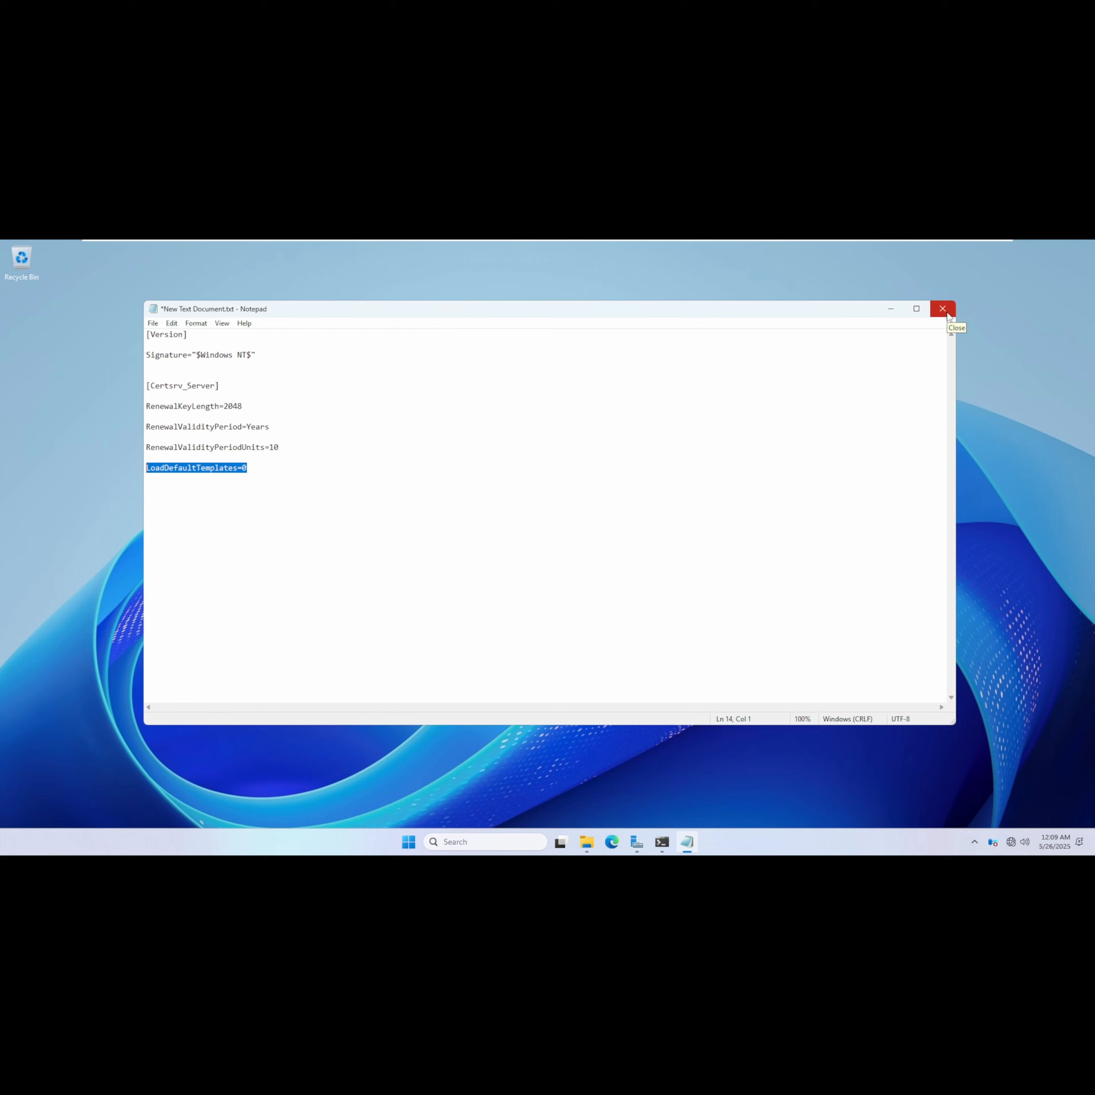
key(End)
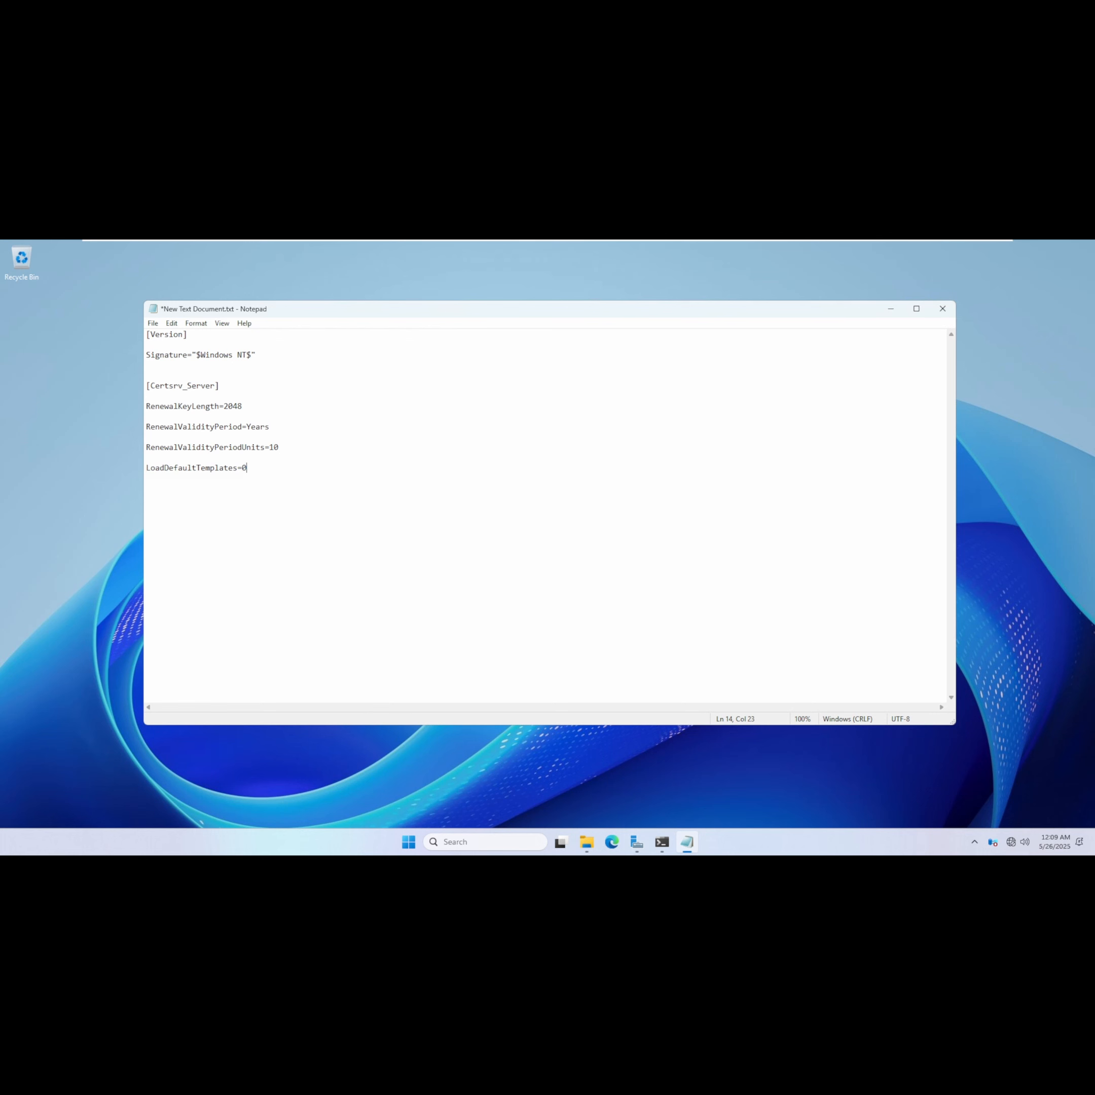
key(ctrl+s)
click(940, 312)
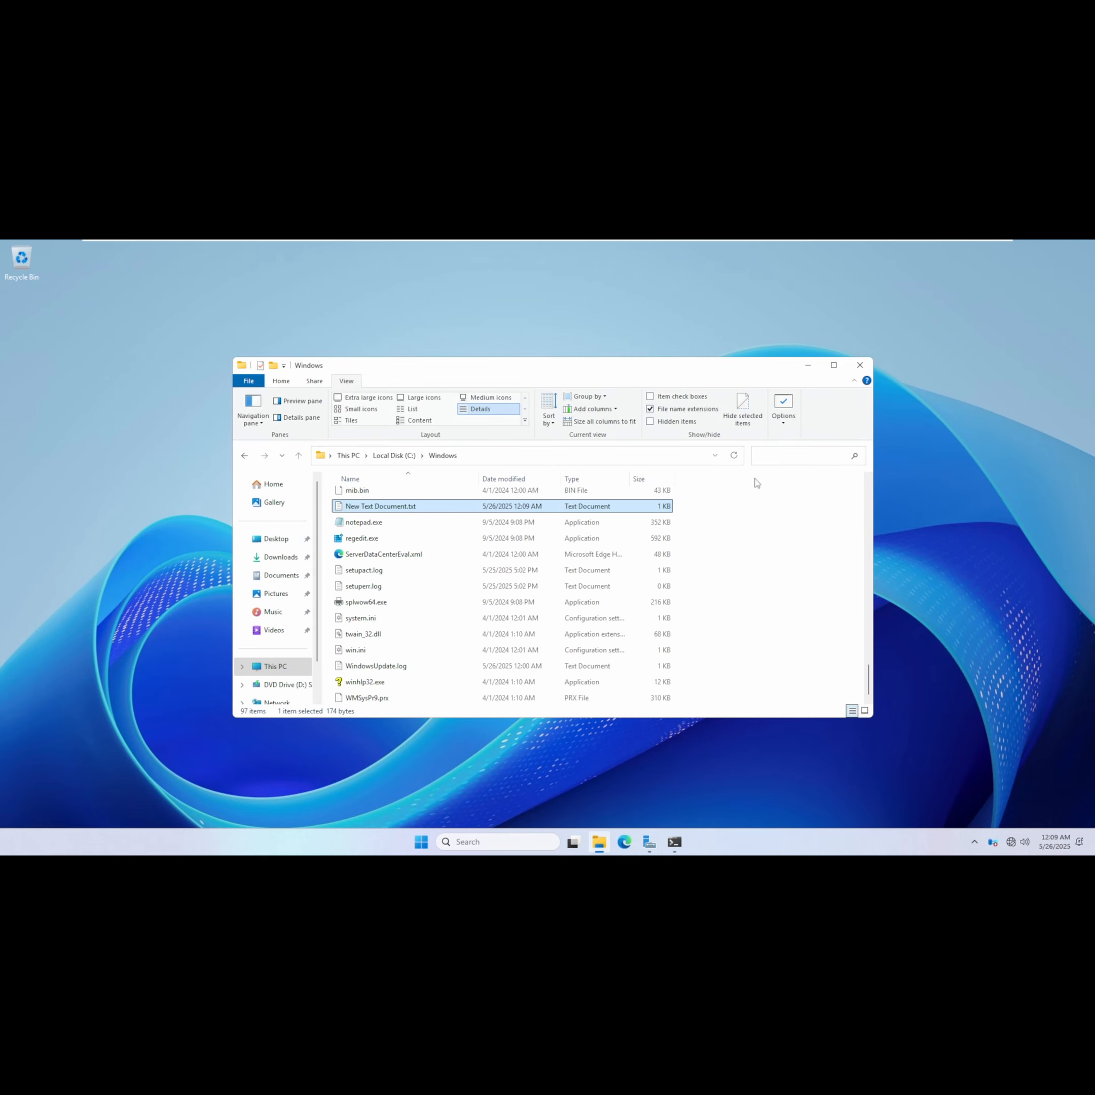
Rename the text document to CAPolicy.inf and accept the file extension change.
scroll(396, 538, up, 1)
right_click(397, 540)
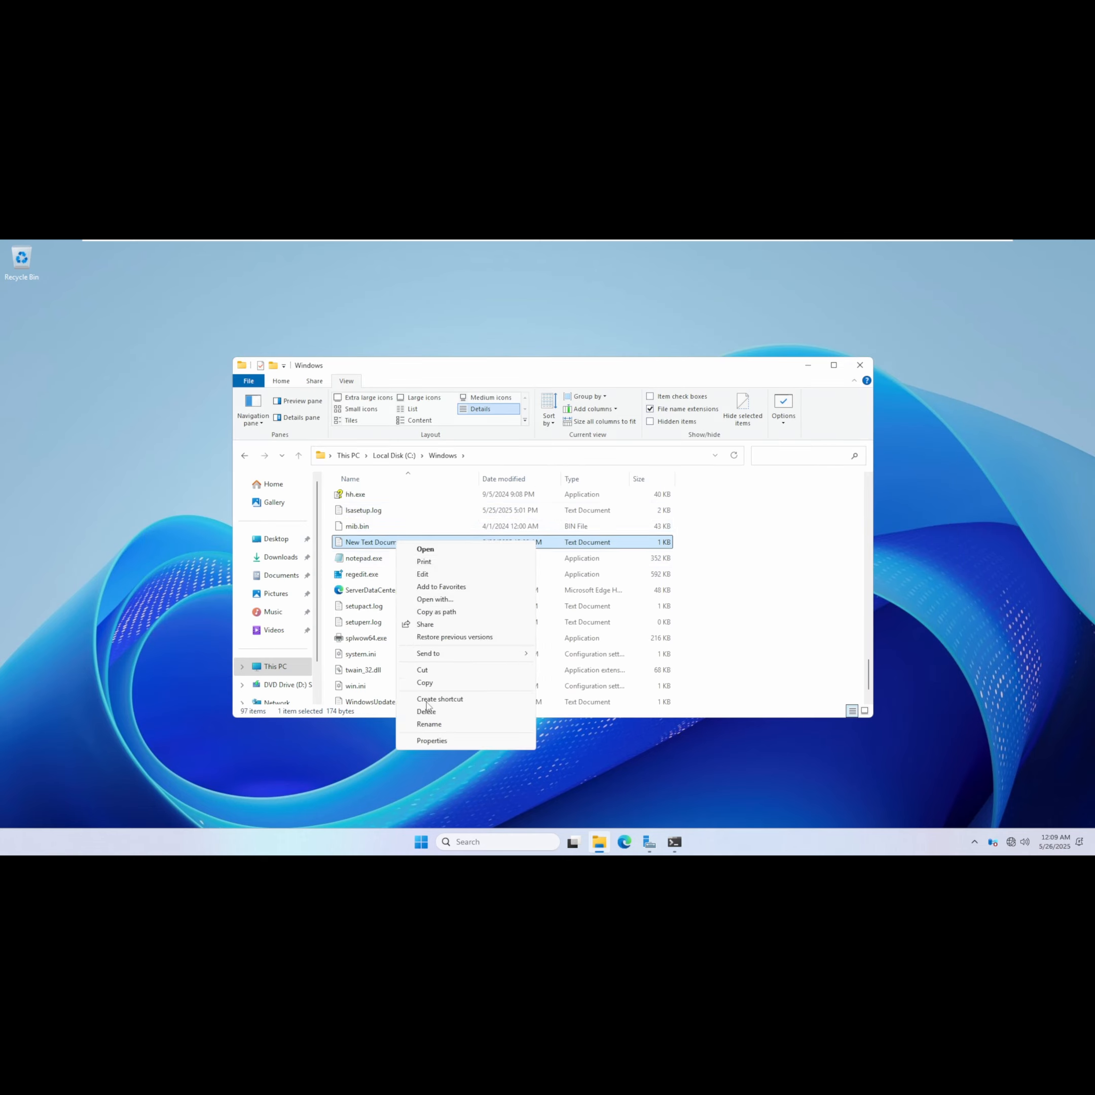
click(429, 724)
key(End)
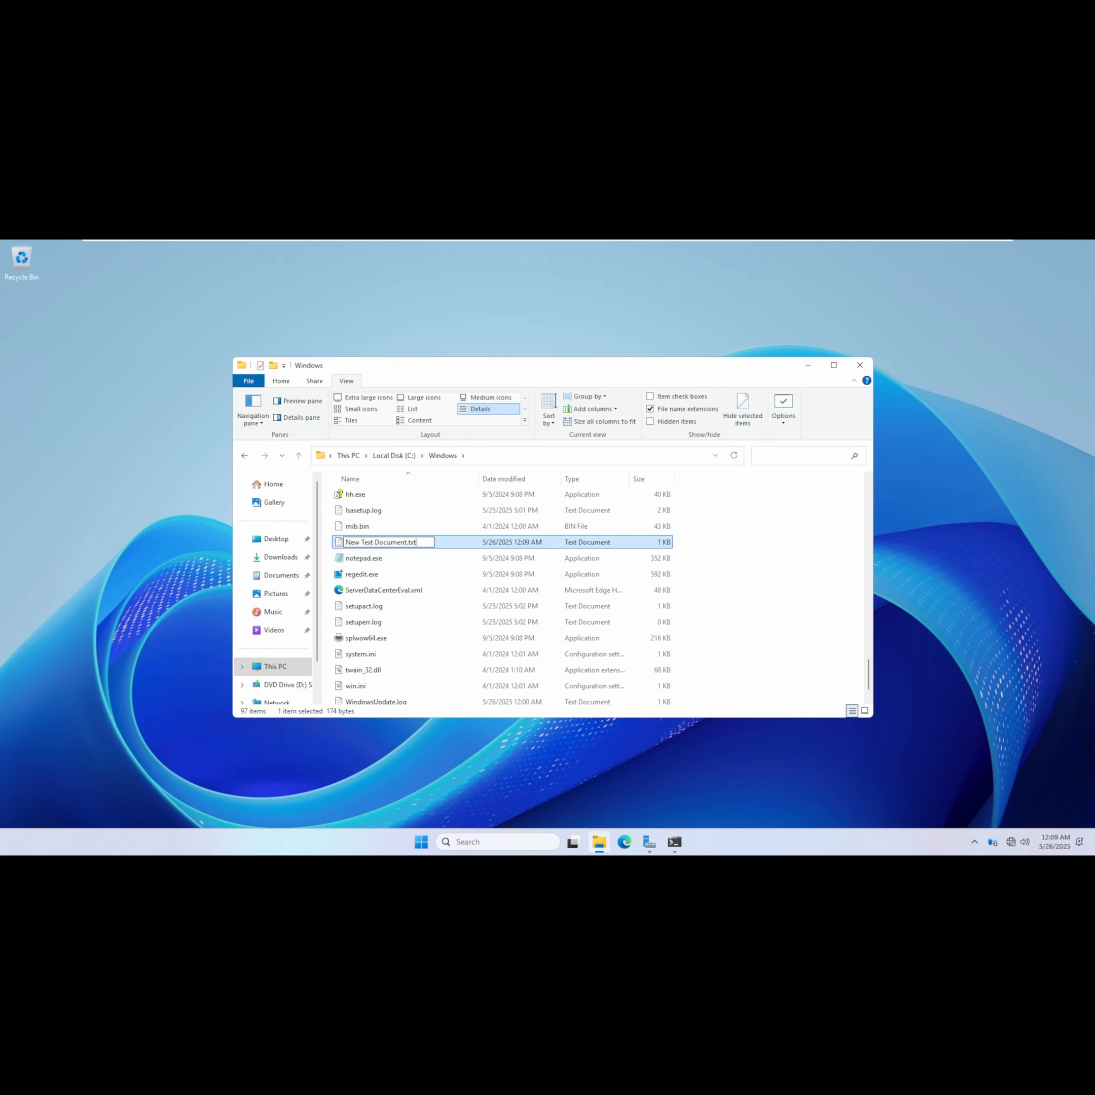
key(ctrl+shift+Left)
key(ctrl+shift+Left)
key(ctrl+shift+Left)
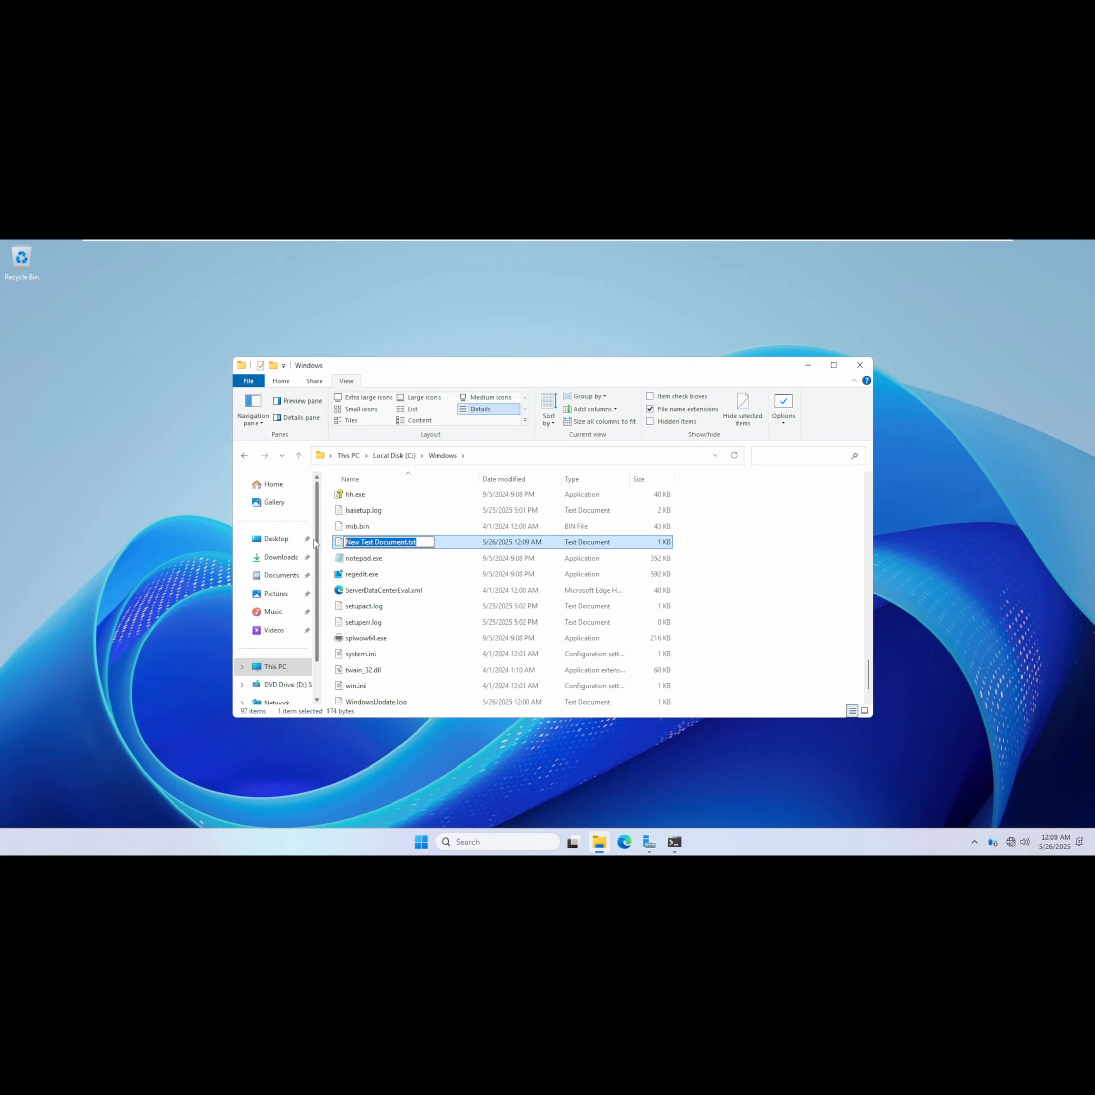
text(CAPolicy.inf)
key(Return)
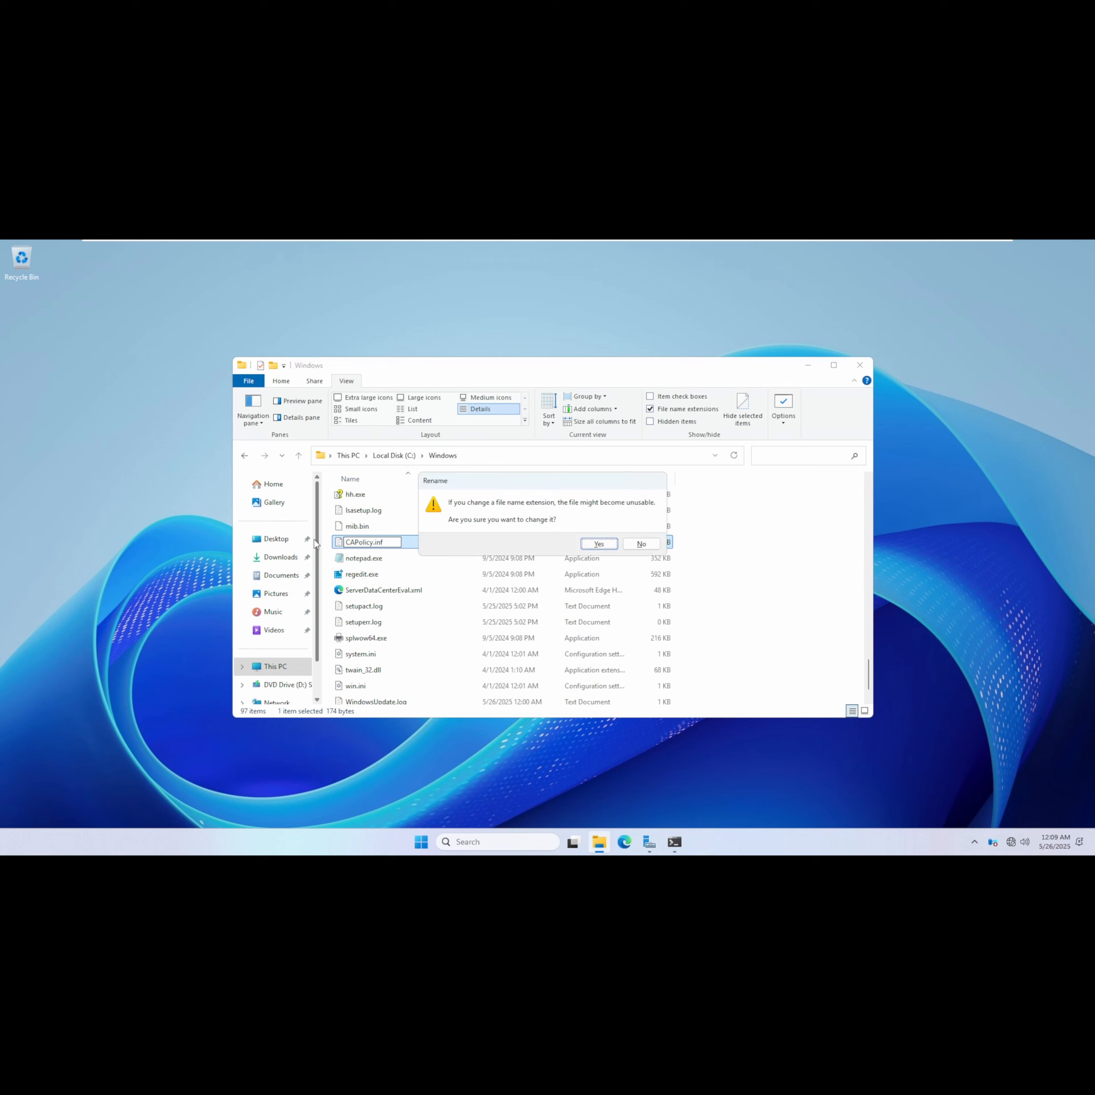
click(598, 544)
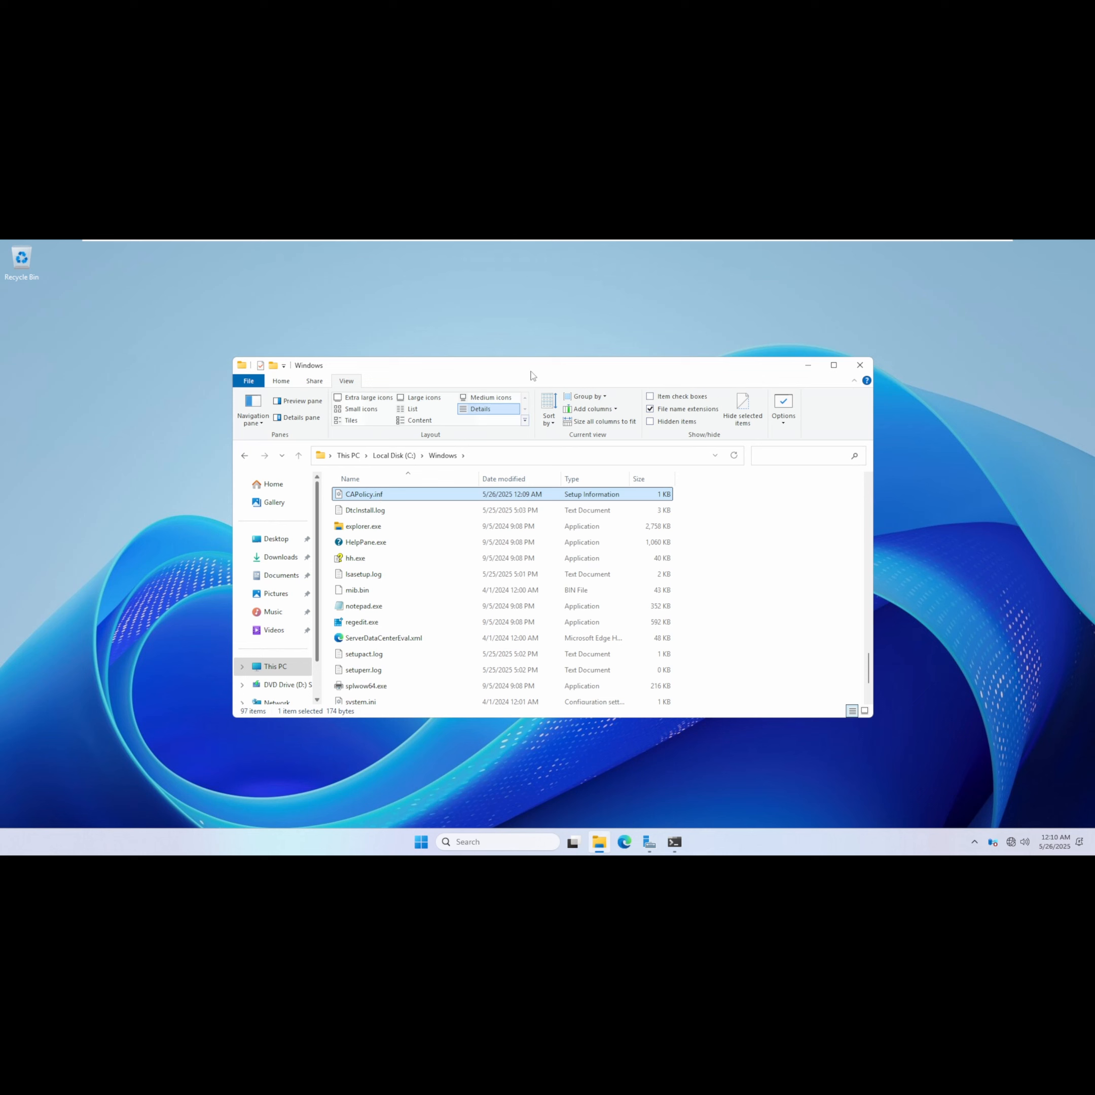
Close File Explorer and open Server Manager.
drag(550, 373, 546, 345)
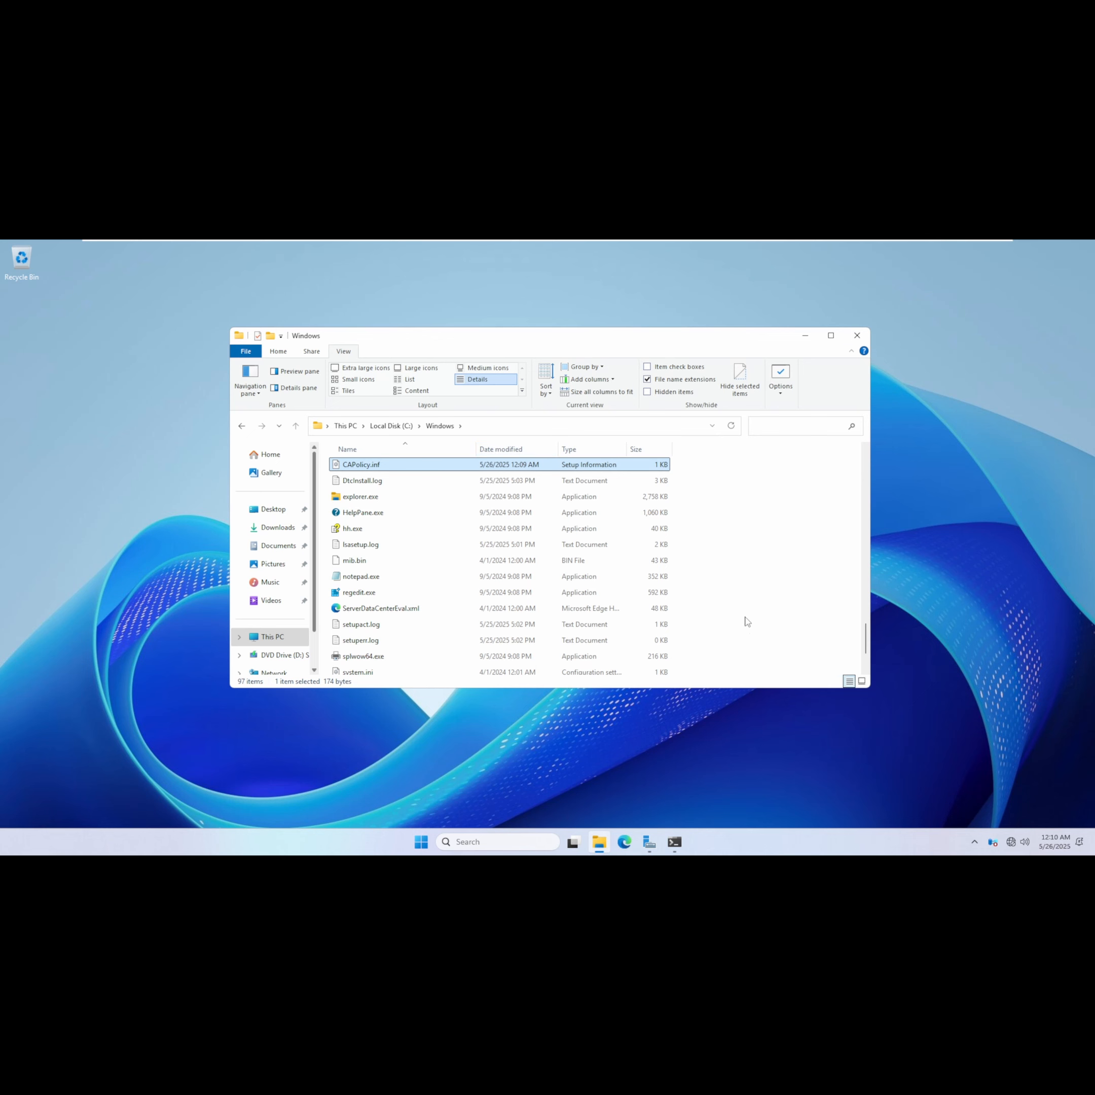
click(861, 337)
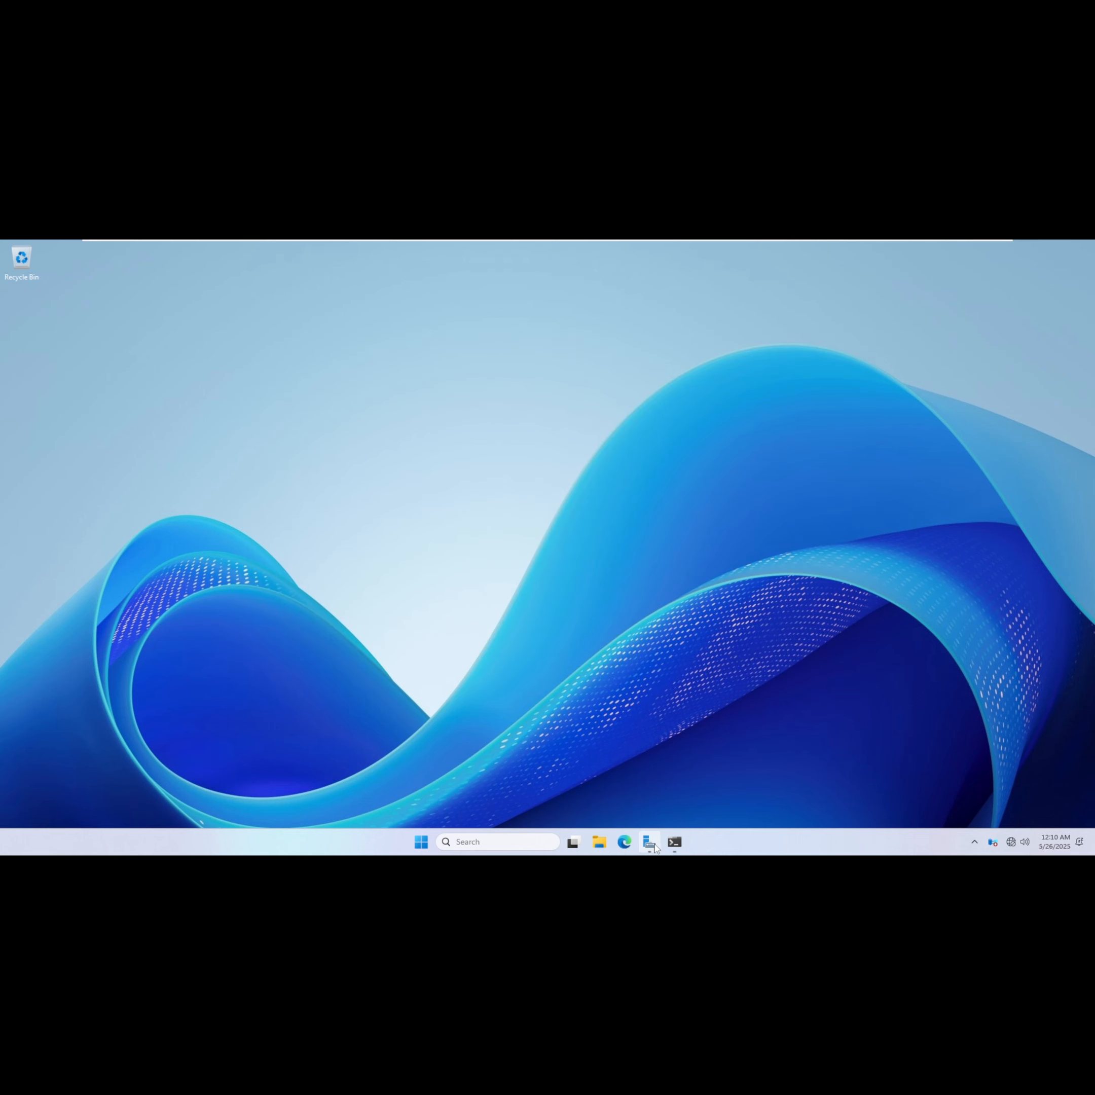
click(650, 842)
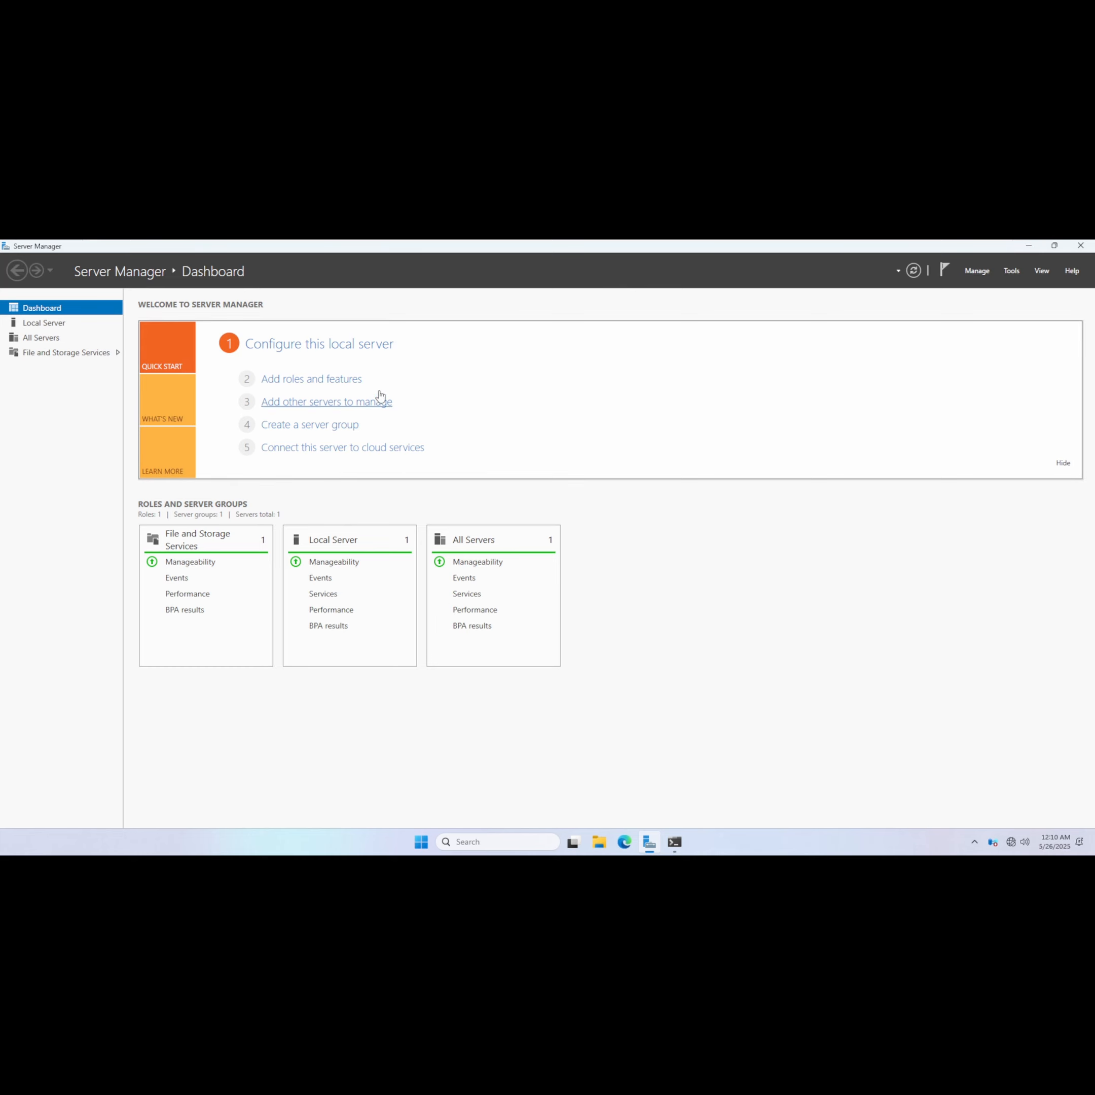
Add the Active Directory Certificate Services role with its required management features in the Add Roles and Features wizard.
click(330, 381)
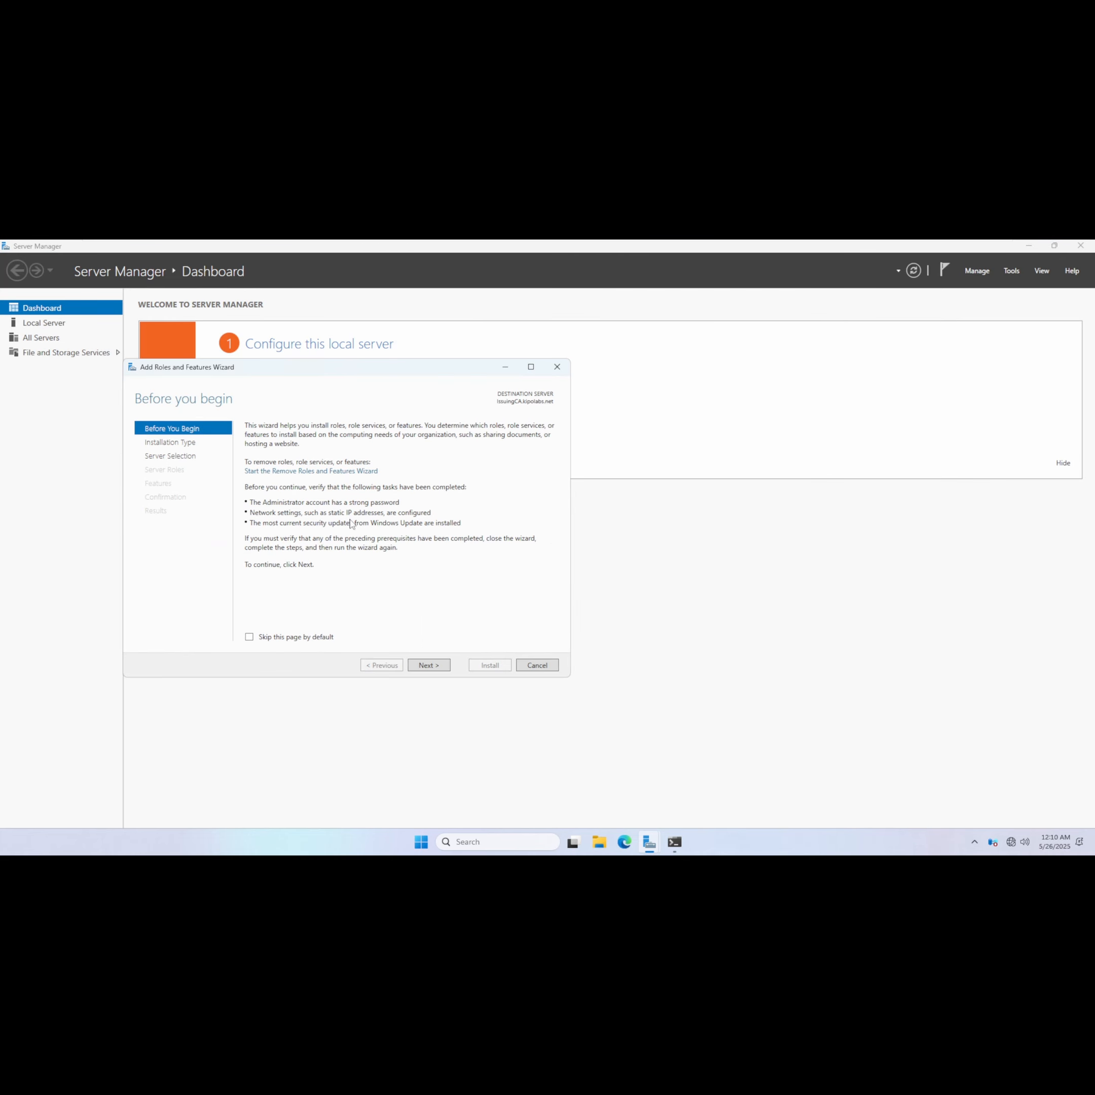
click(429, 666)
click(430, 666)
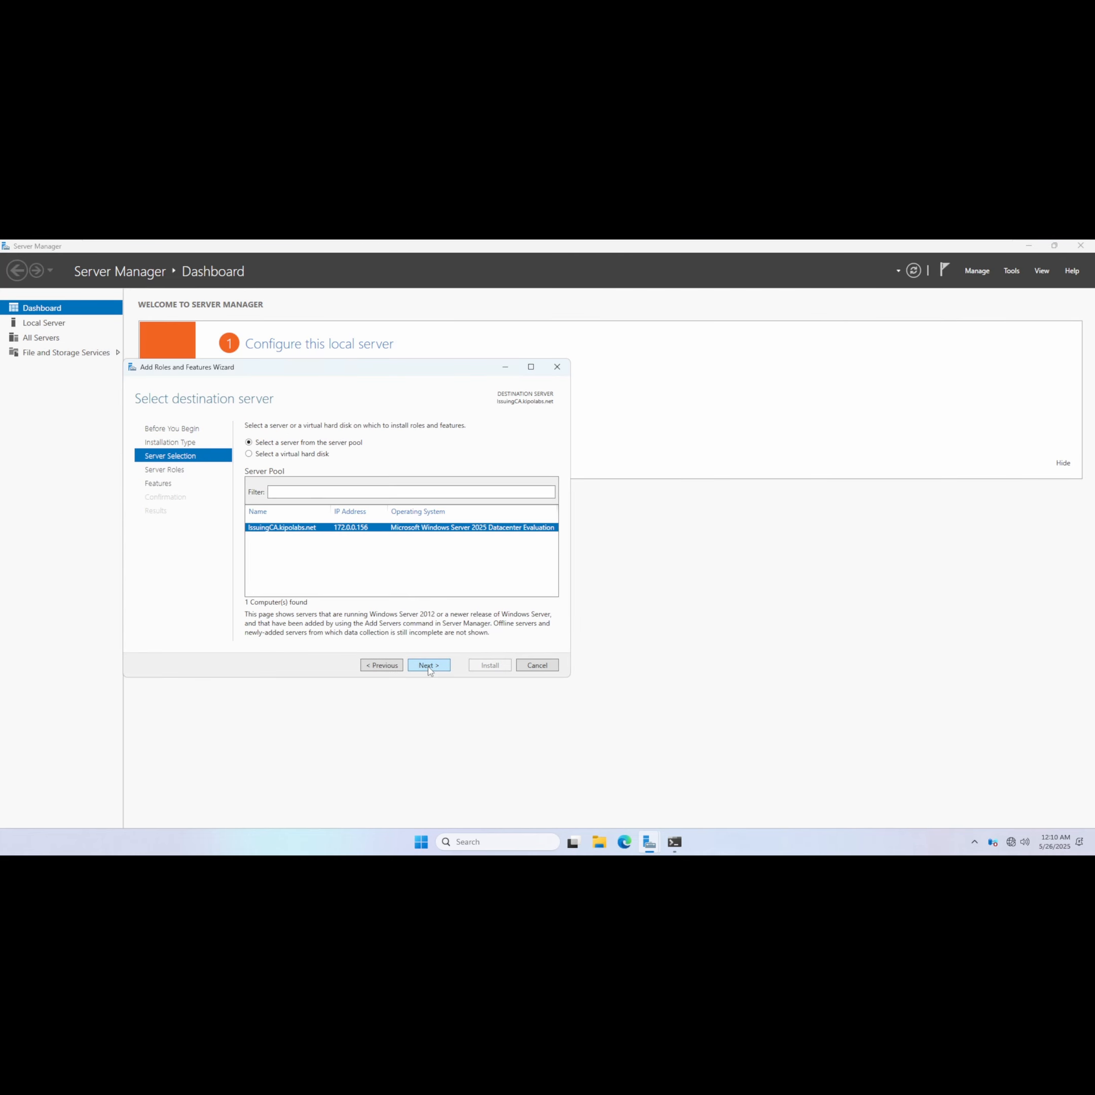
click(429, 667)
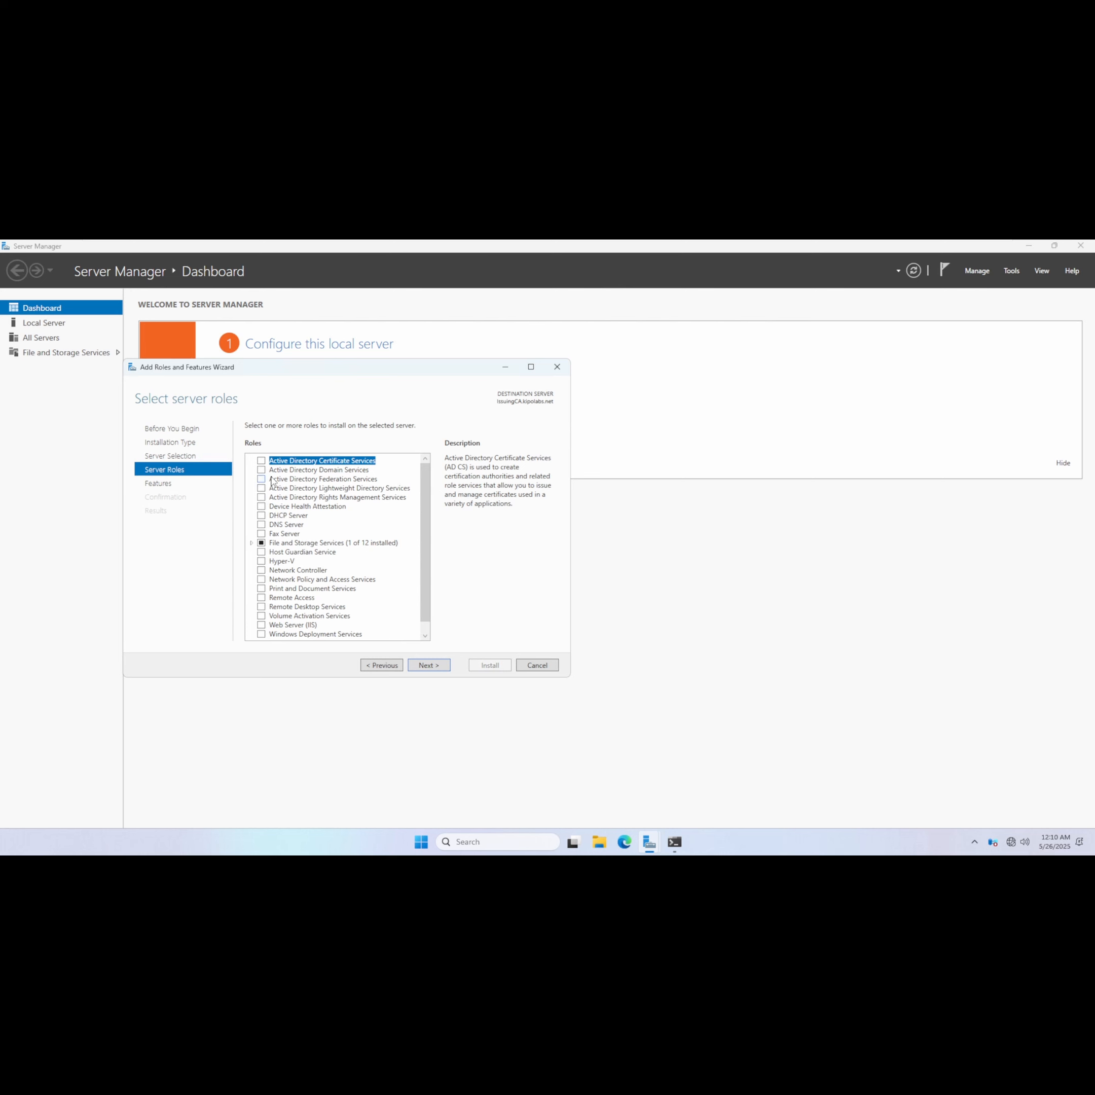
click(262, 461)
click(373, 620)
click(438, 667)
click(438, 667)
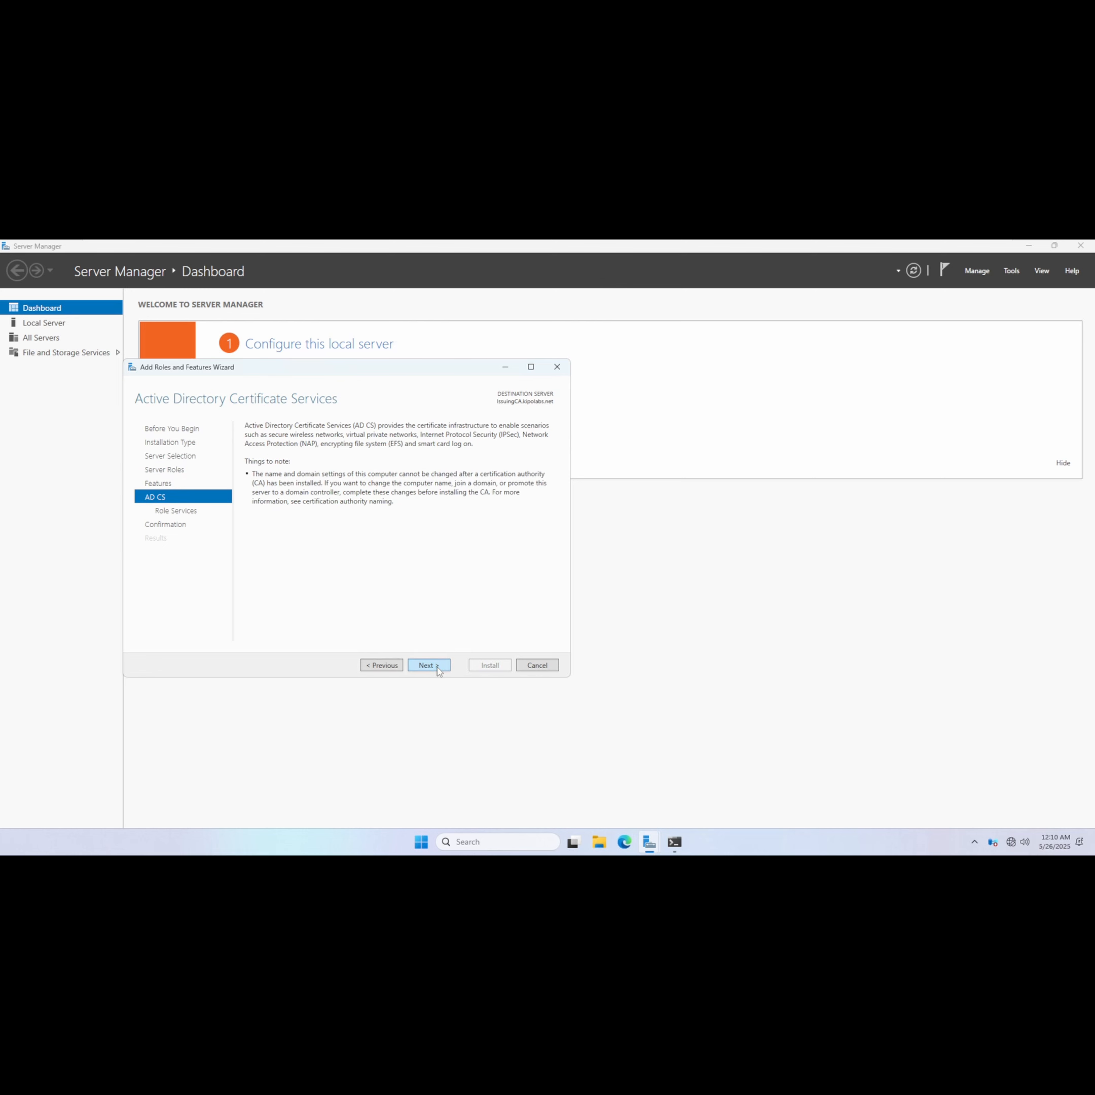
click(438, 667)
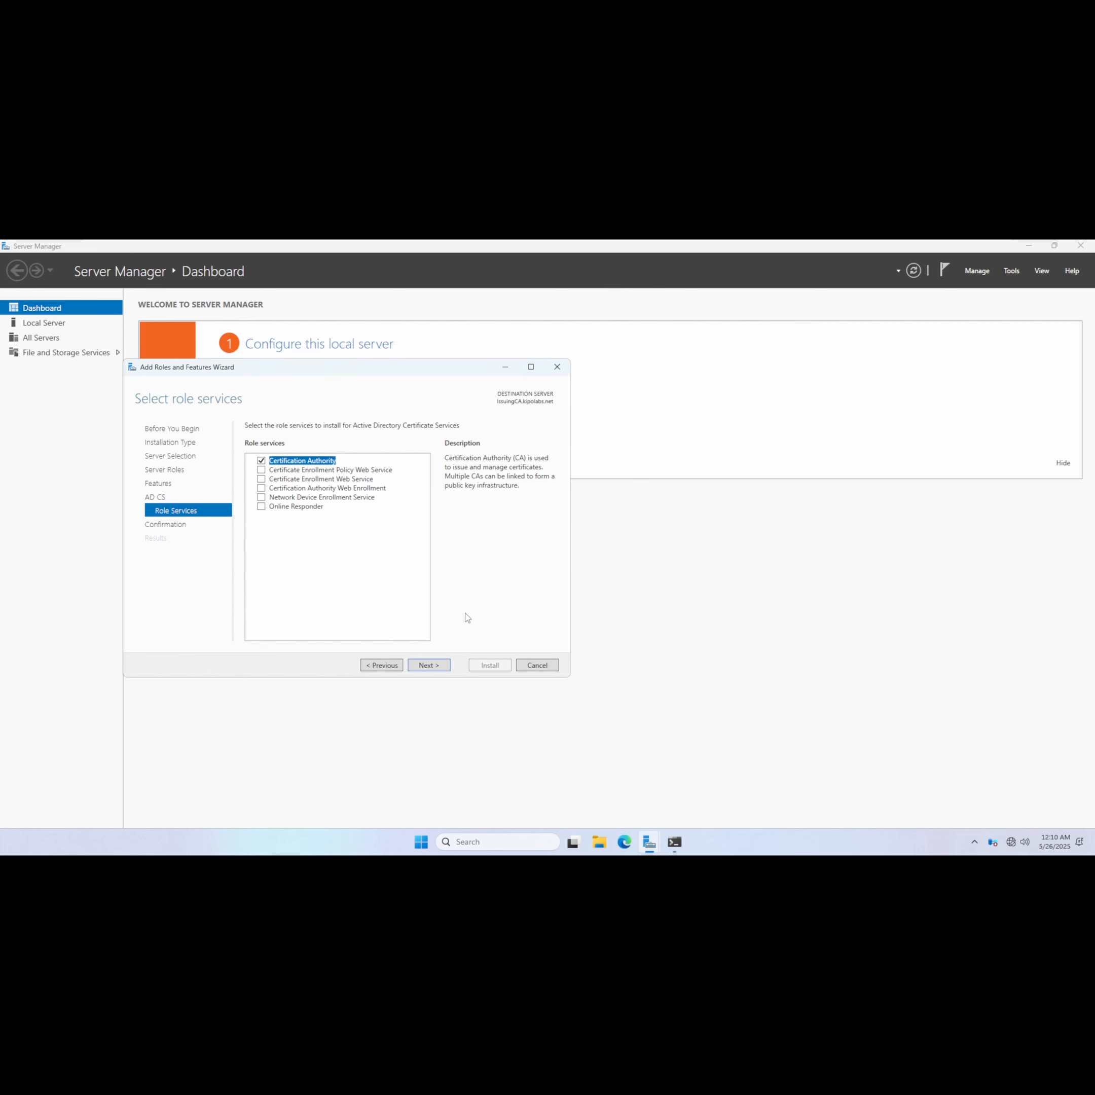
Install the Certification Authority role service and close the wizard.
click(433, 667)
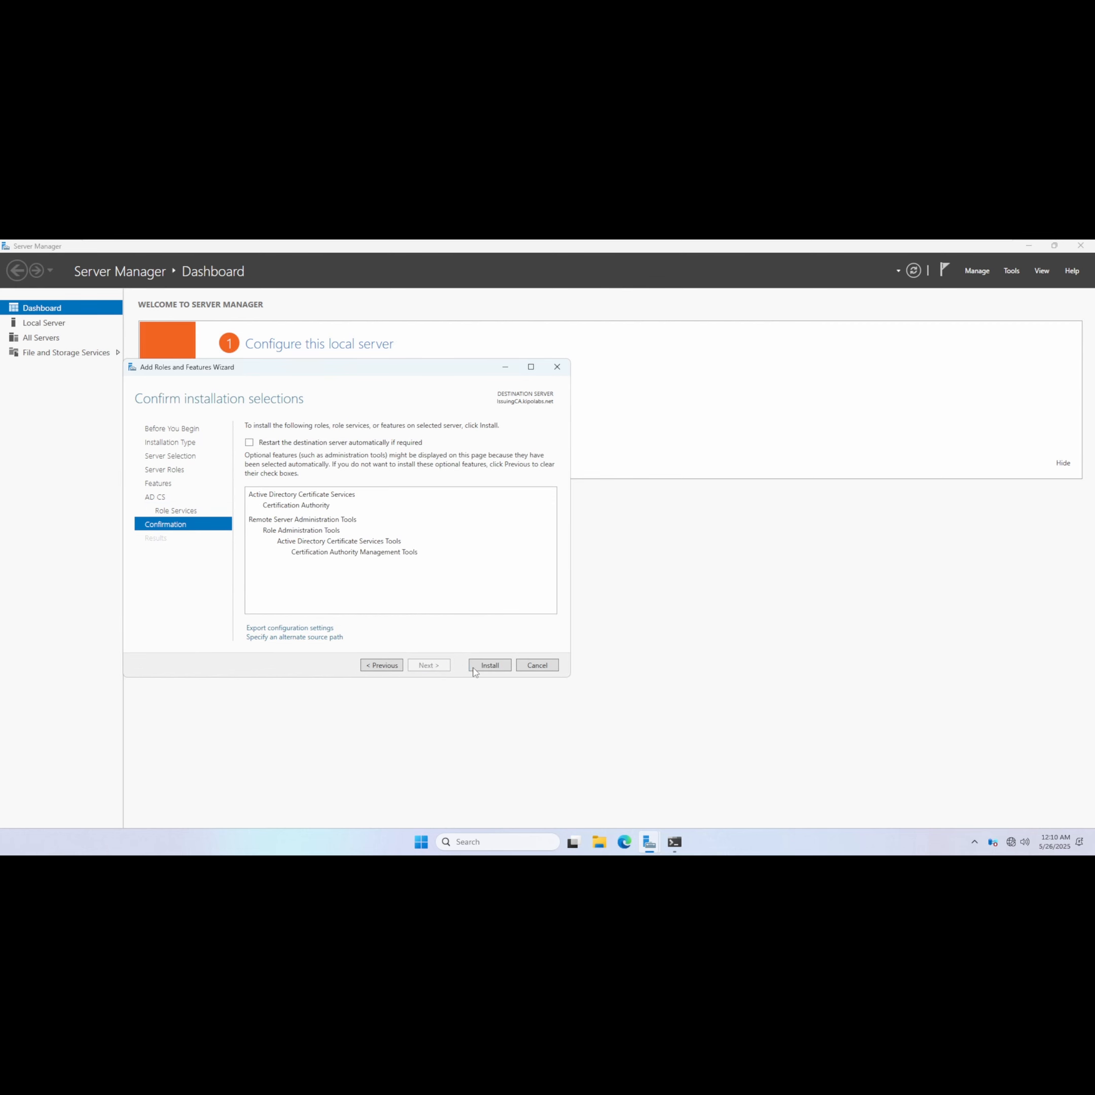
click(489, 667)
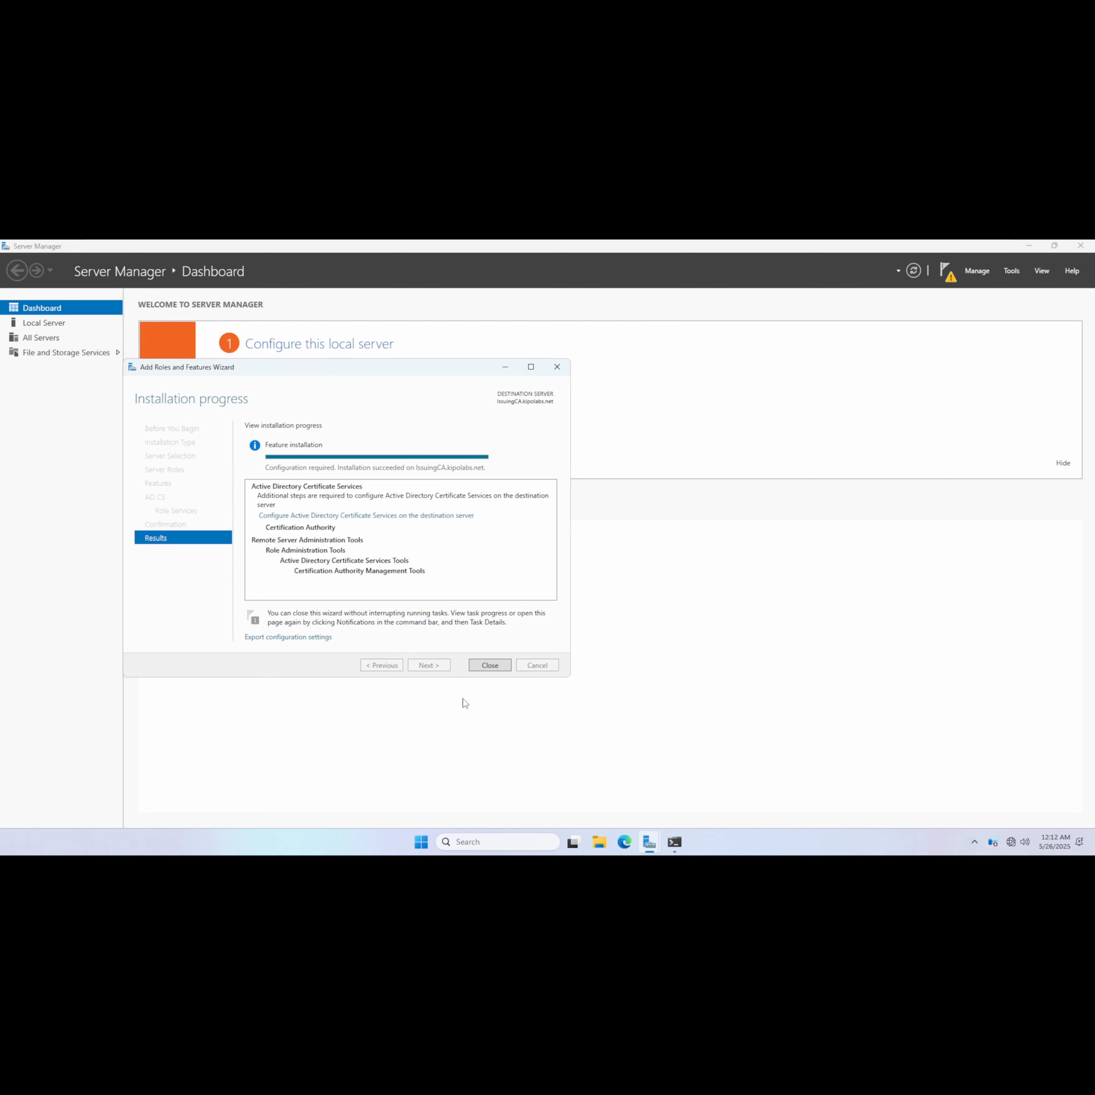
click(495, 667)
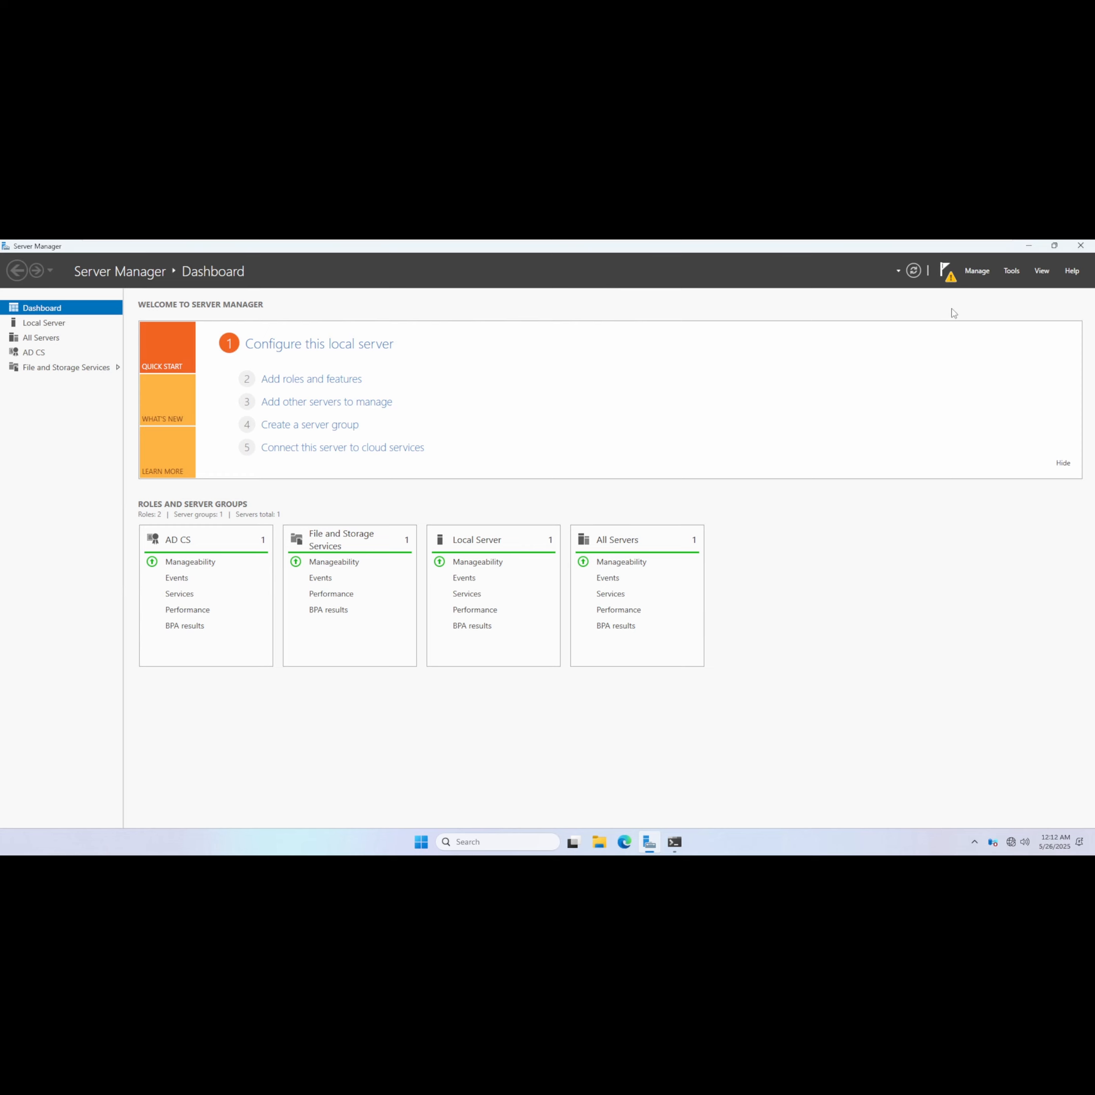
Start the post-deployment AD CS configuration and keep the domain administrator credentials.
click(947, 271)
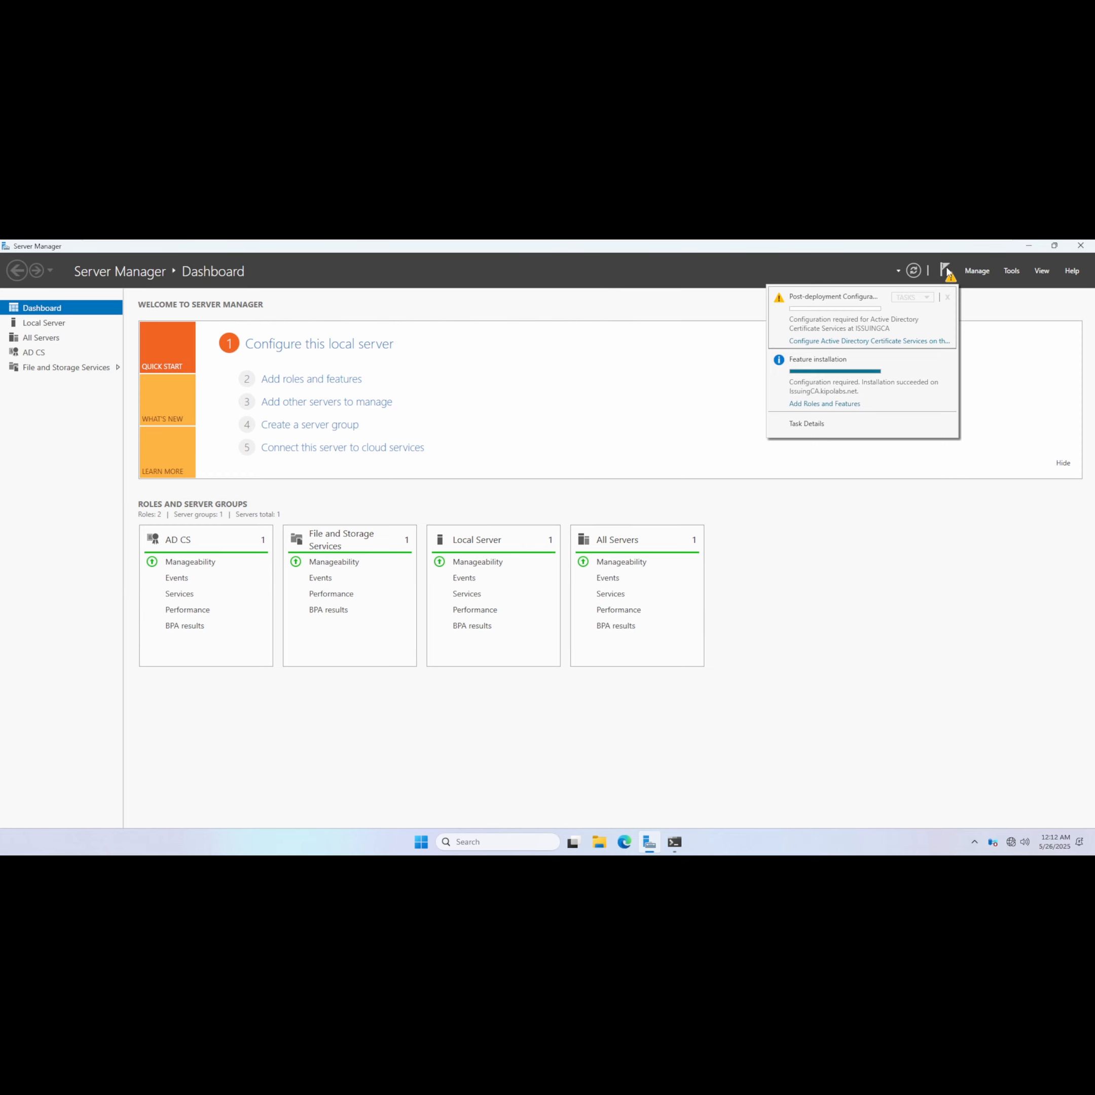
click(899, 342)
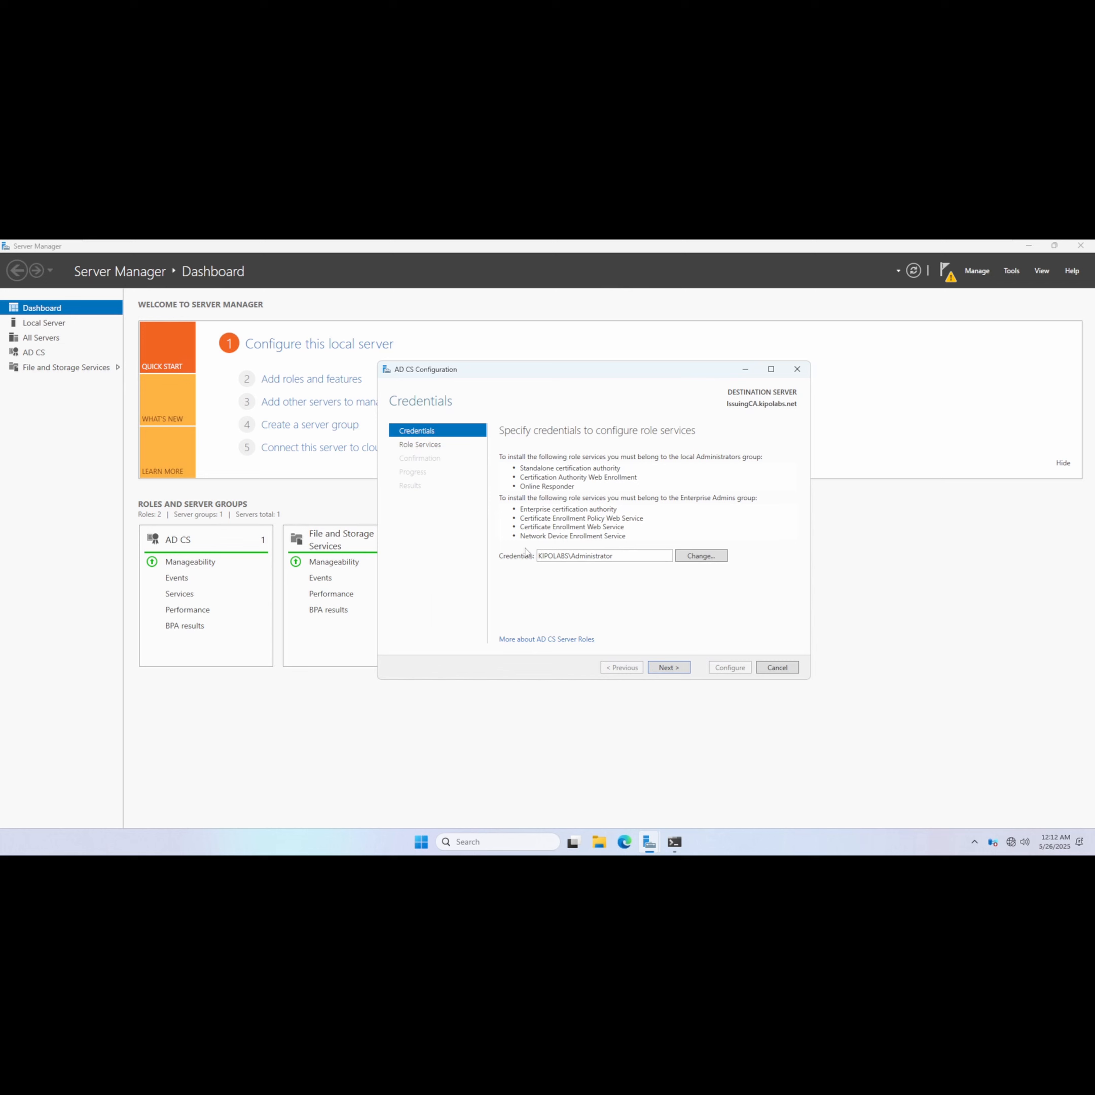
click(577, 561)
click(669, 667)
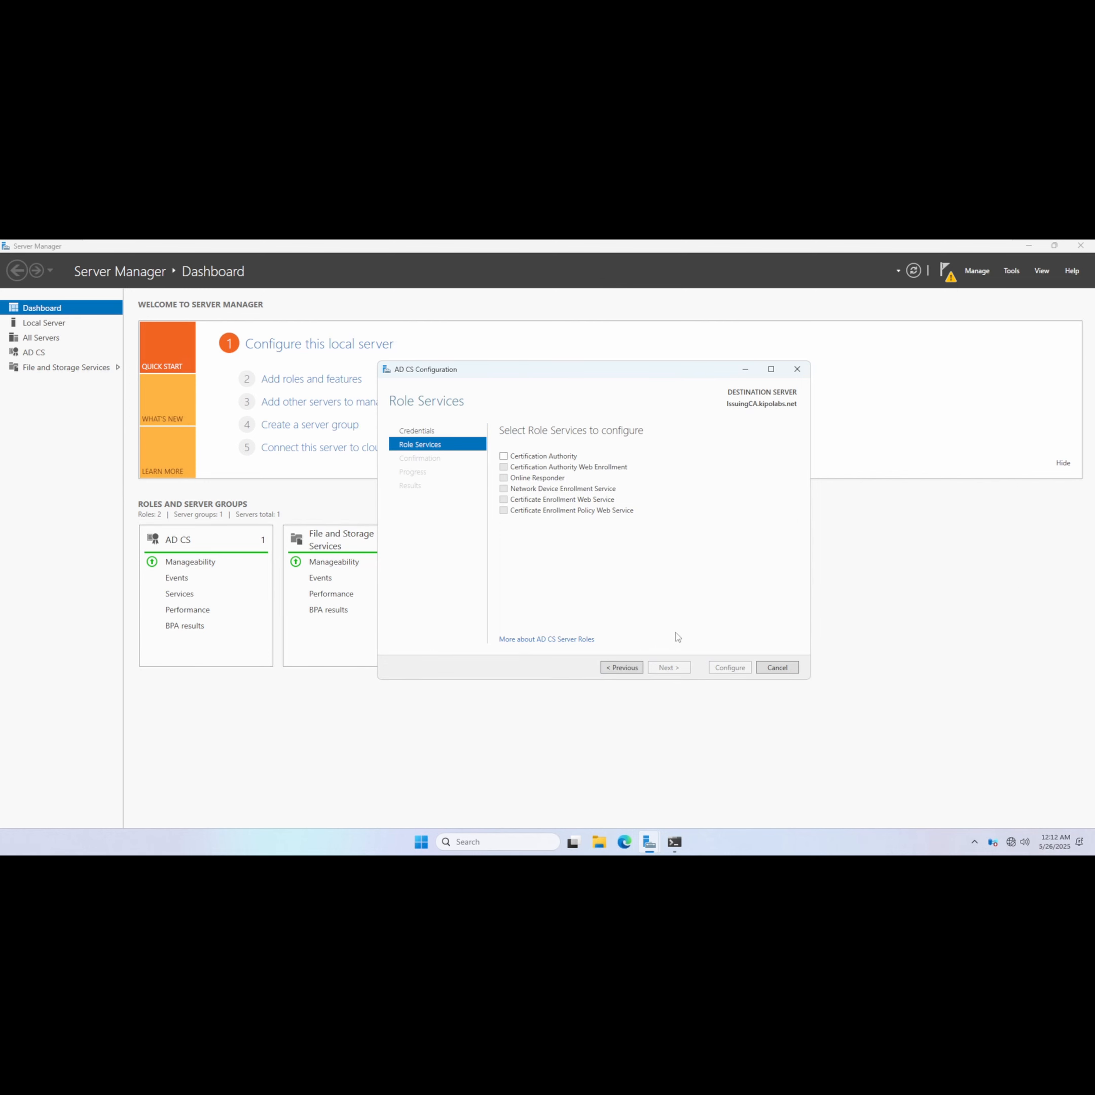
Select the Certification Authority role service to configure and keep the Enterprise CA setup type.
click(504, 456)
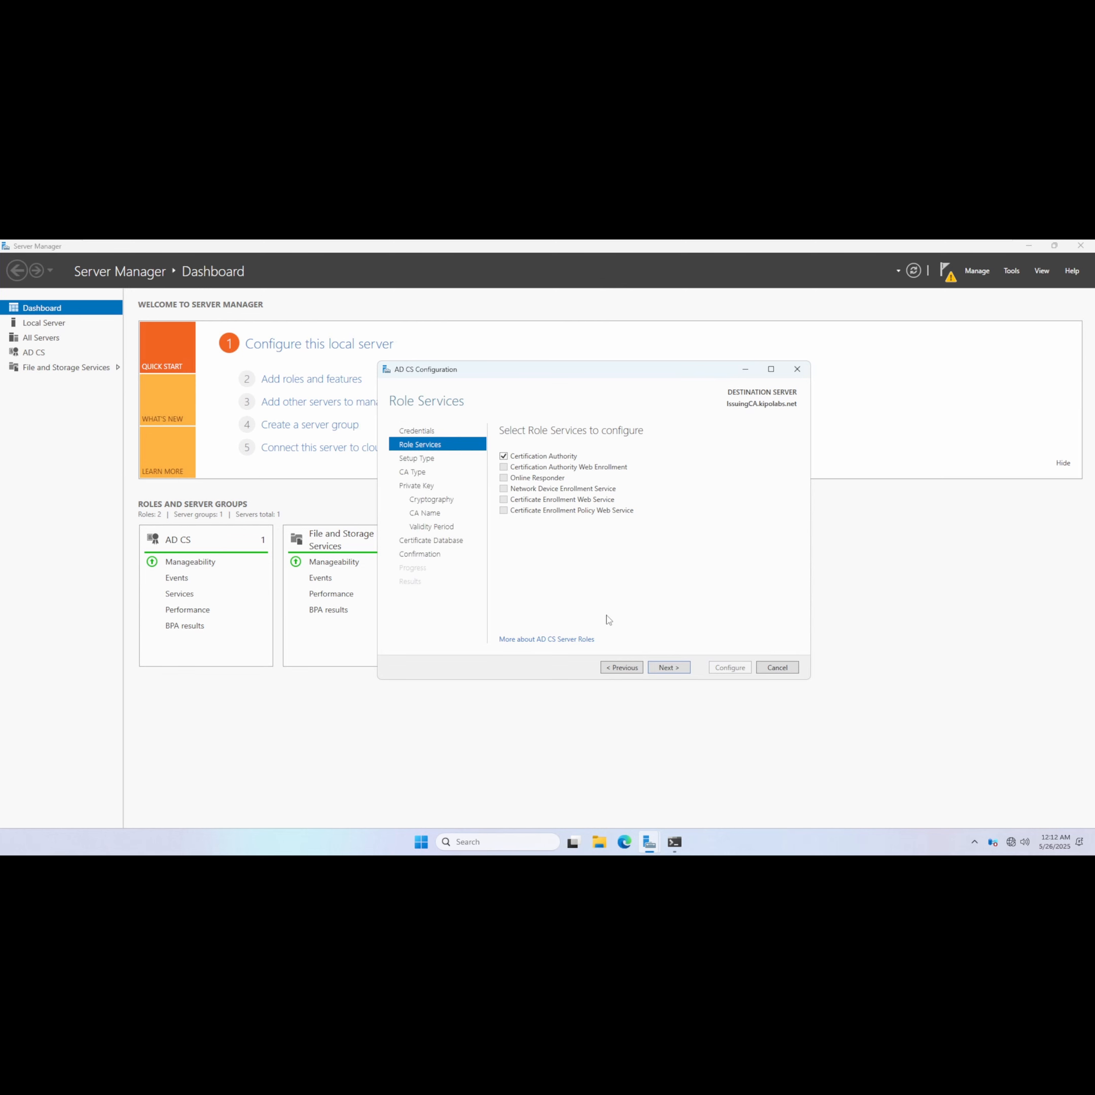
click(684, 668)
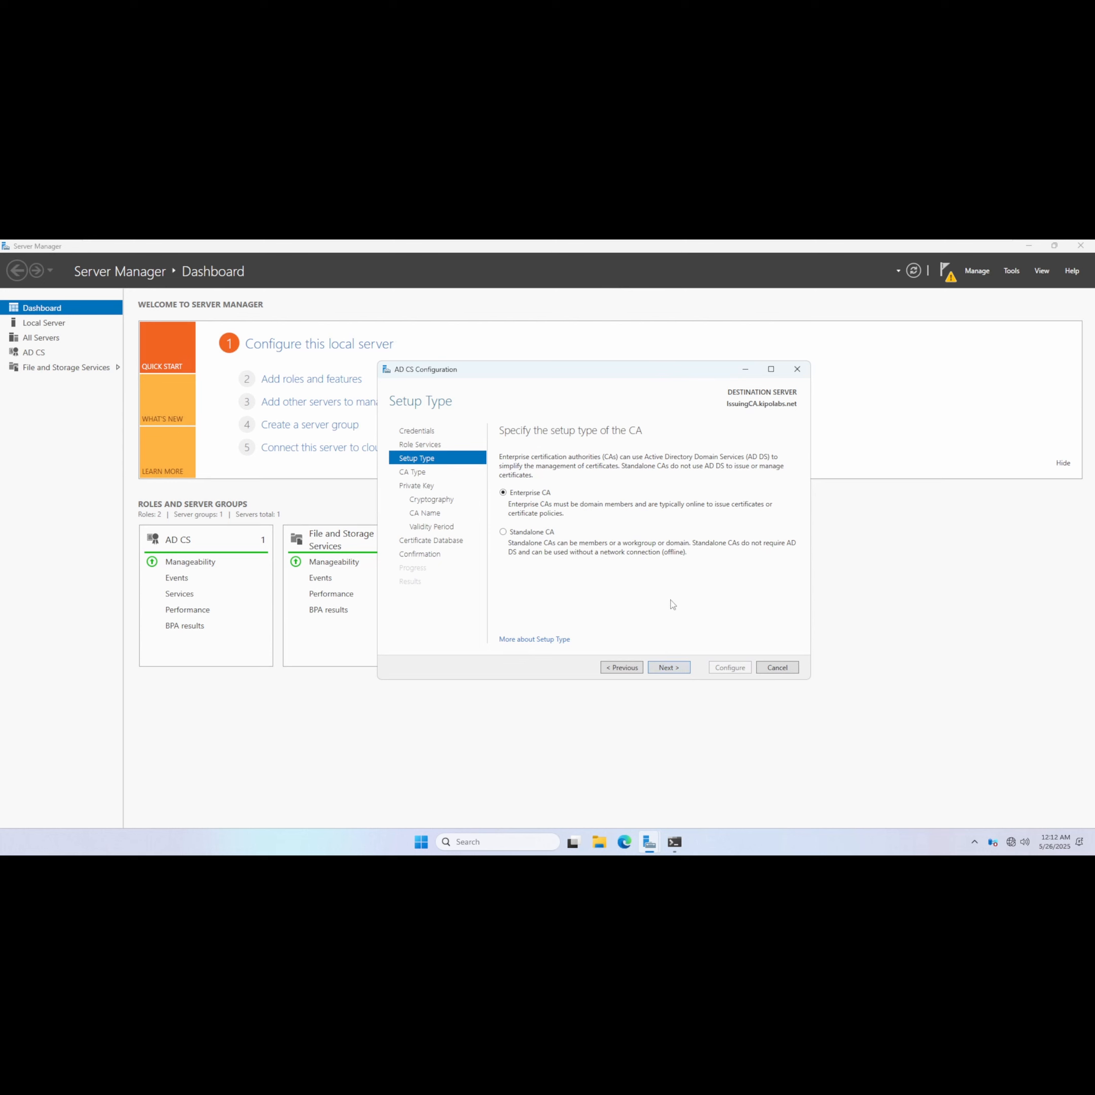
click(509, 533)
click(668, 668)
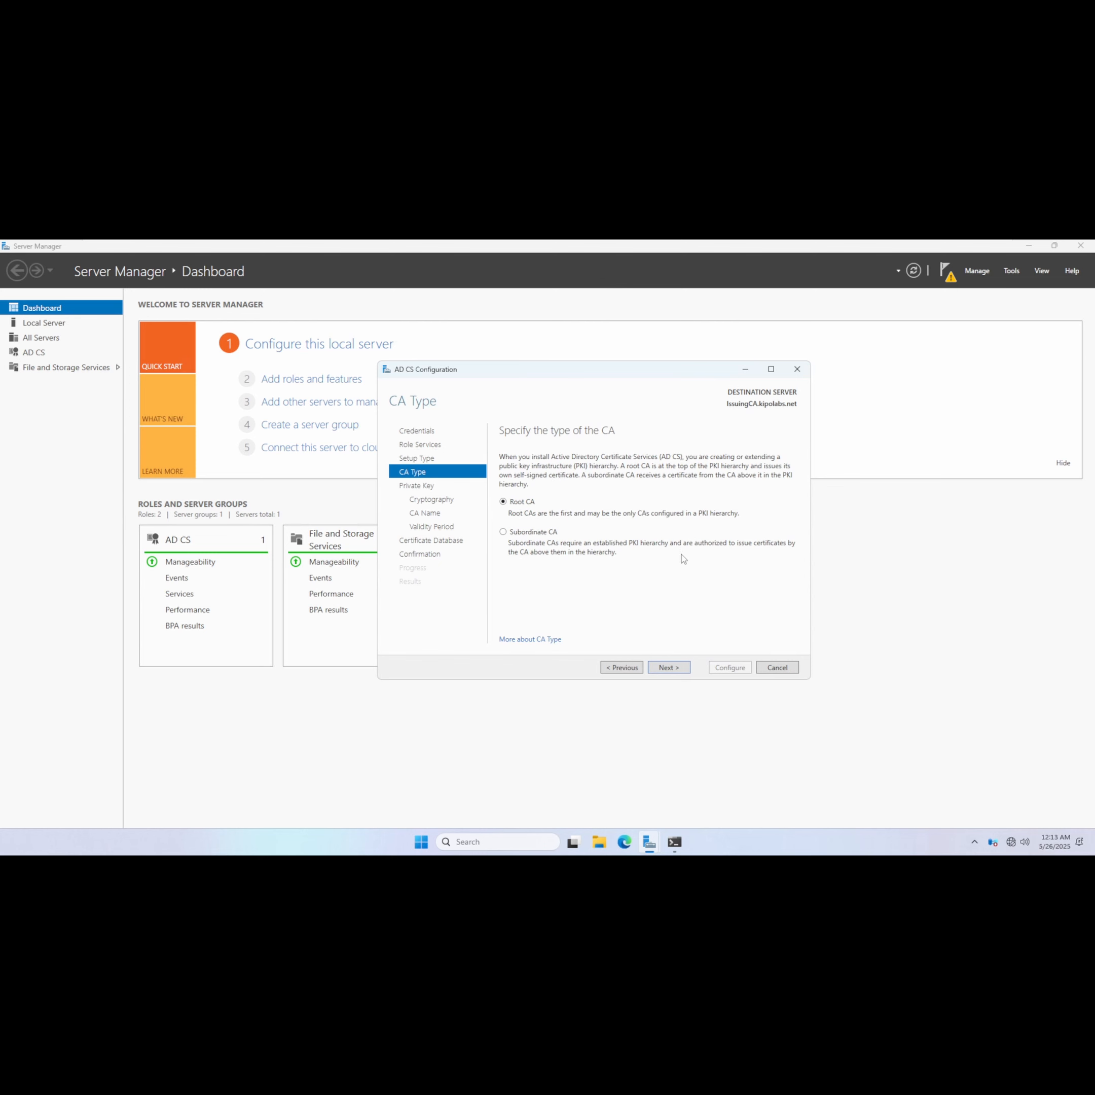
Choose Subordinate CA, create a new private key, and keep the default RSA 2048-bit SHA256 cryptography.
click(504, 533)
click(666, 667)
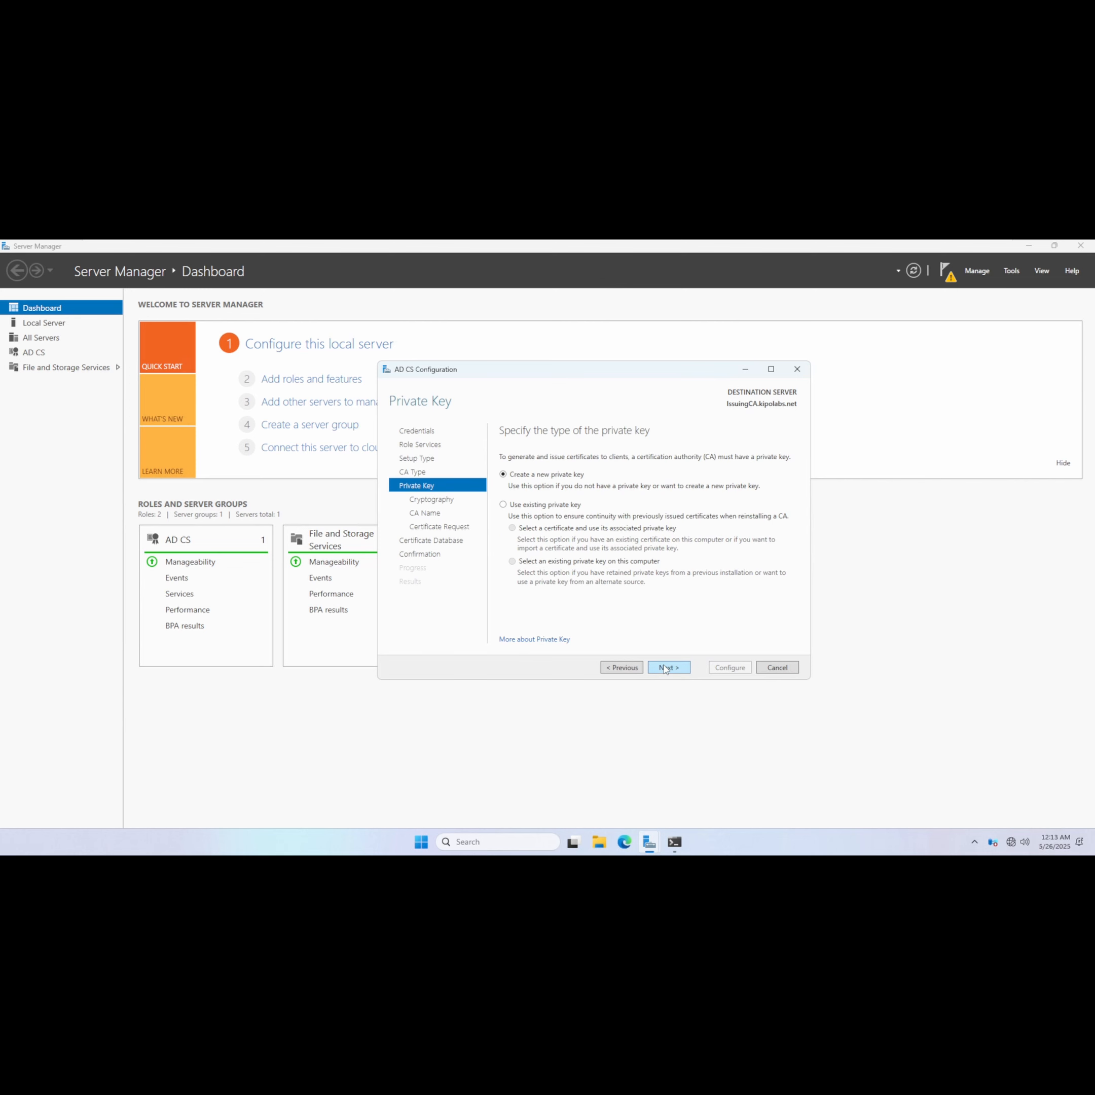
click(680, 671)
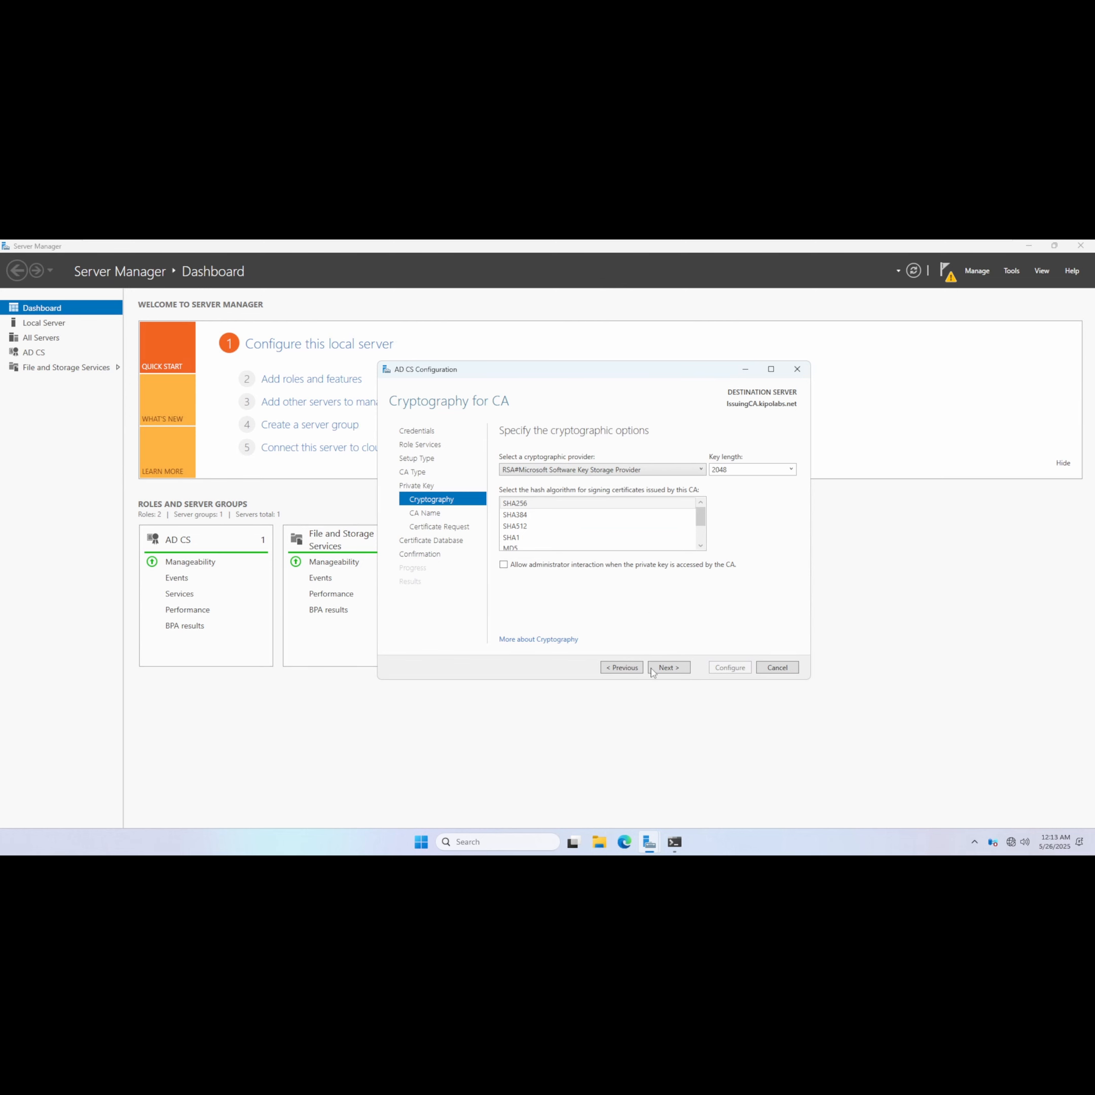
click(672, 672)
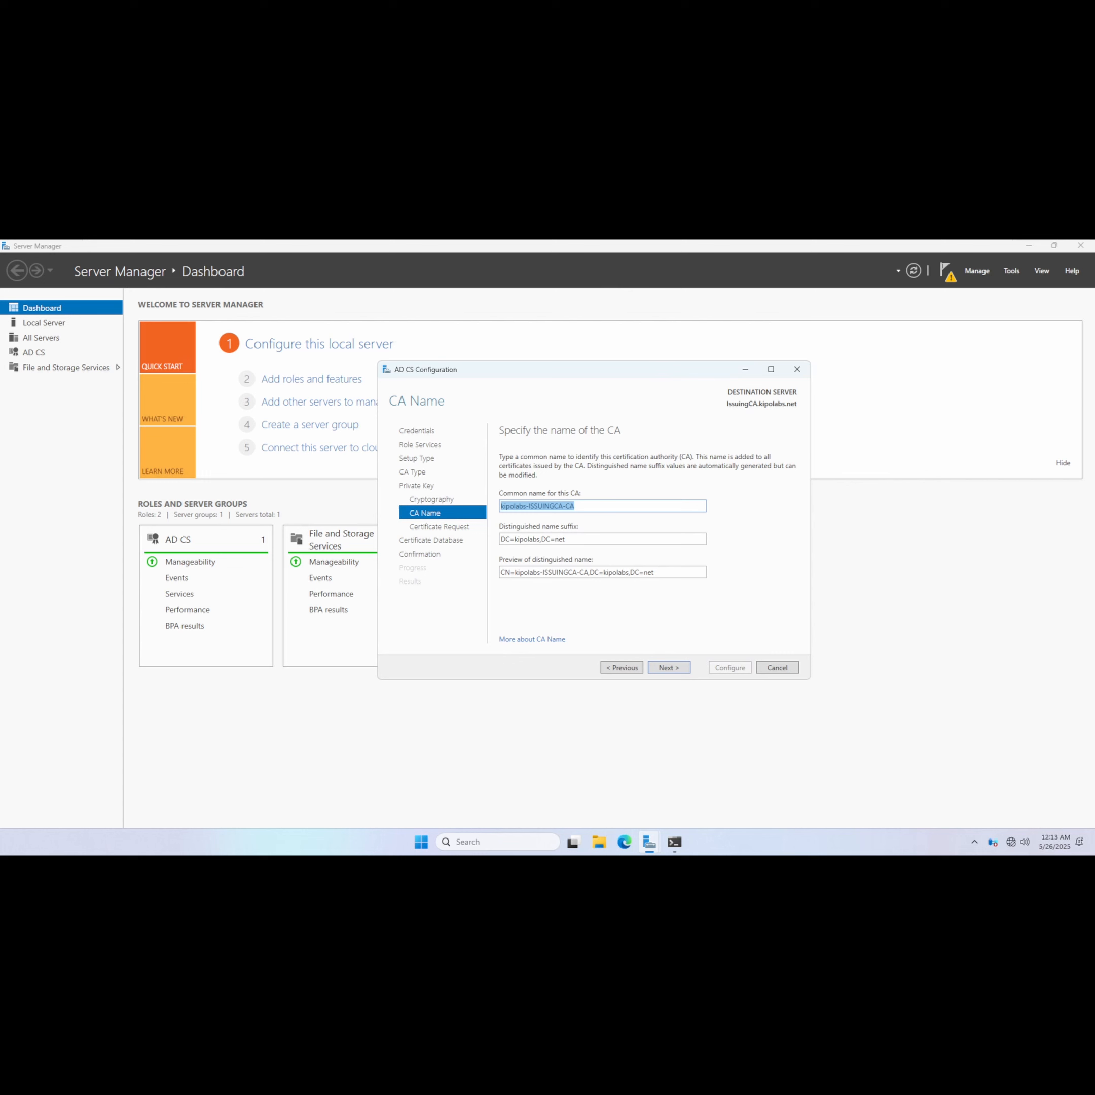
Set the CA common name to KipoLab Issuing CA.
click(577, 506)
key(ctrl+shift+Left)
key(shift+Home)
text(K)
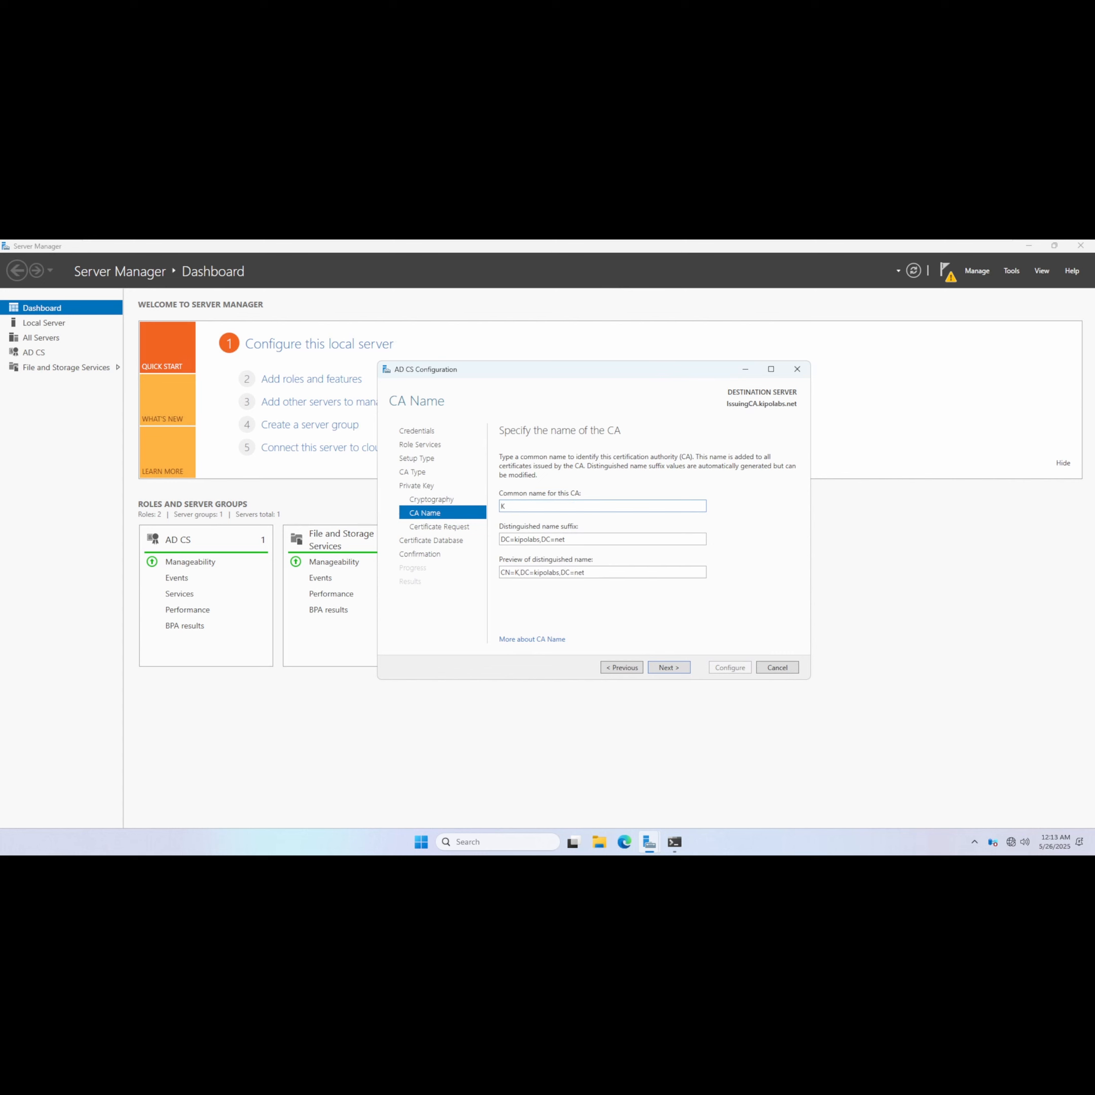
text(ipoLab Issuing CA)
Set the distinguished name suffix to O=PKI Consulting,DC=kipolabs,DC=net and continue.
triple_click(501, 541)
key(Home)
text(O=)
text(PKI )
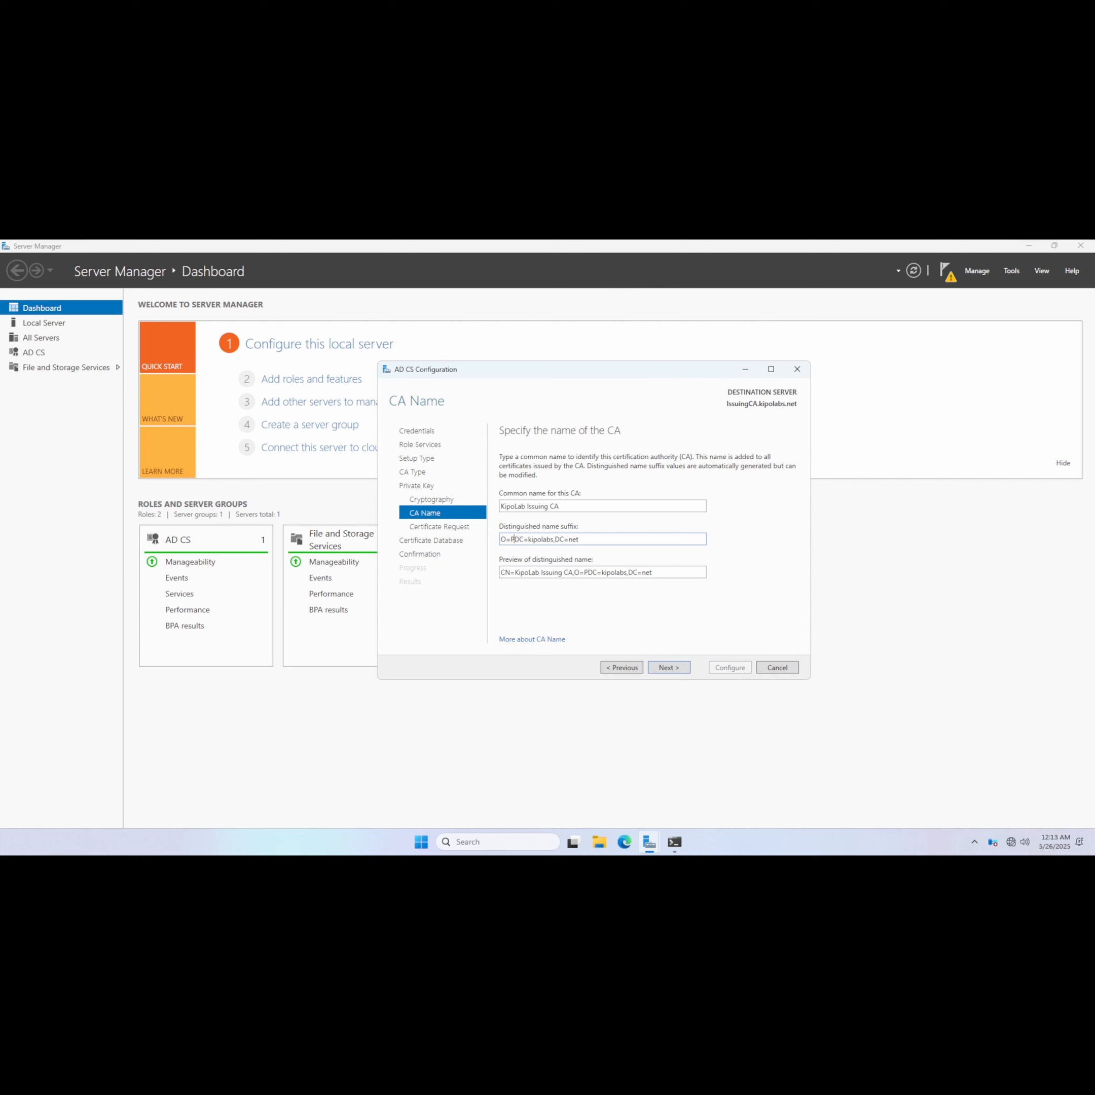
text(Consulting,)
click(666, 668)
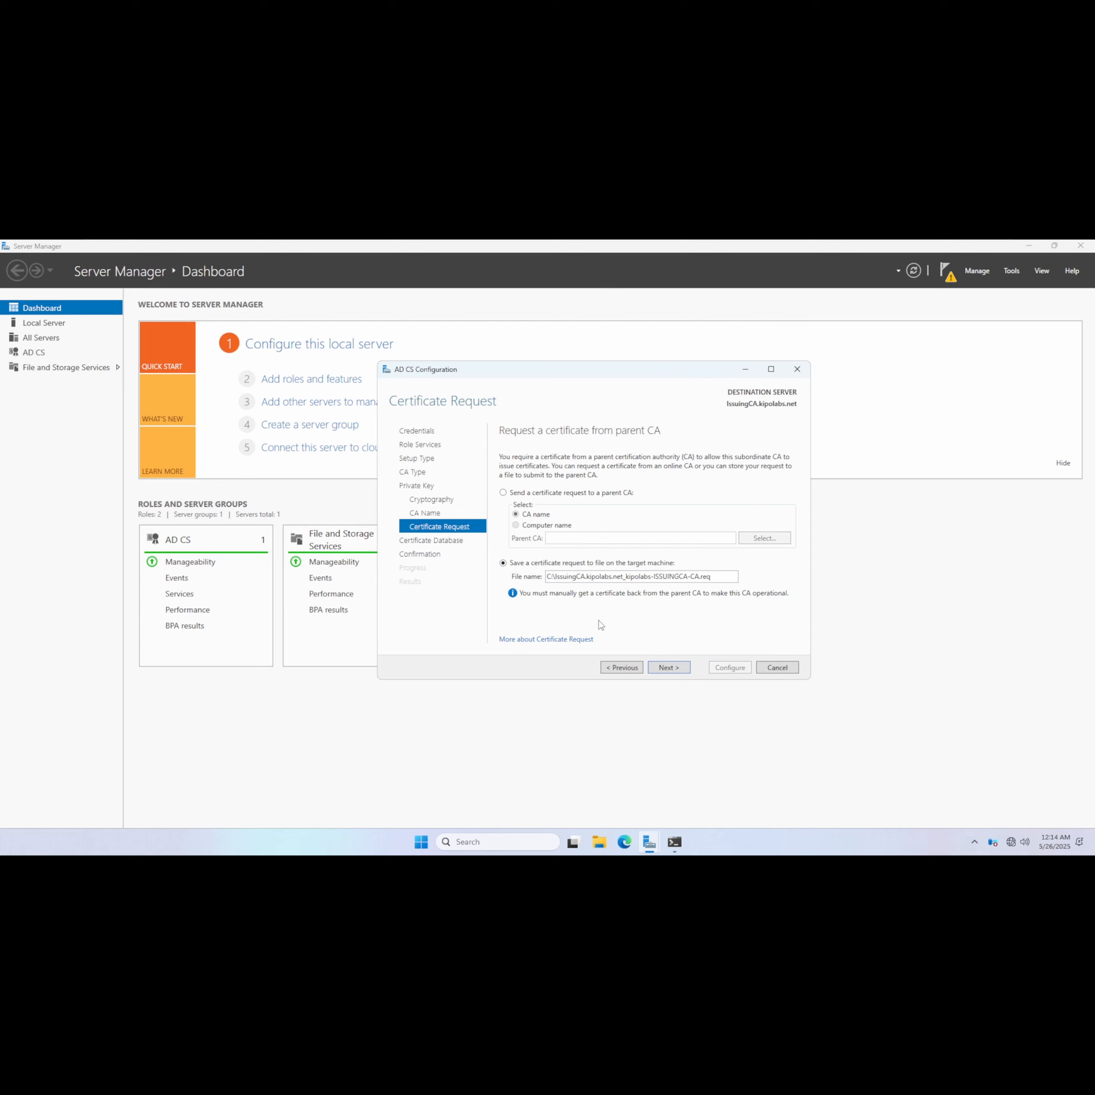
Save the certificate request to the default file, keep the default database locations, and run the configuration.
click(669, 668)
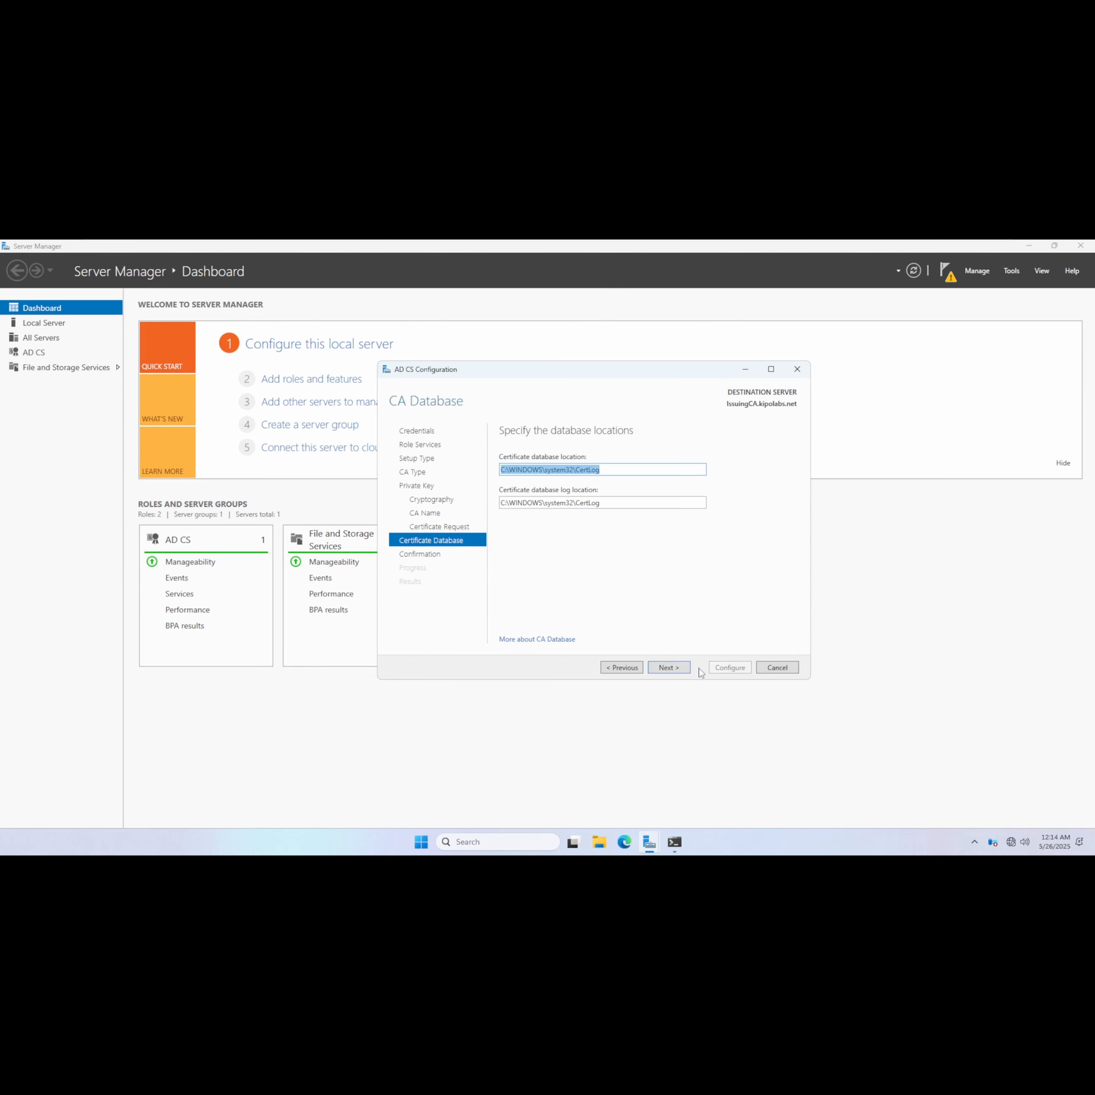
click(668, 671)
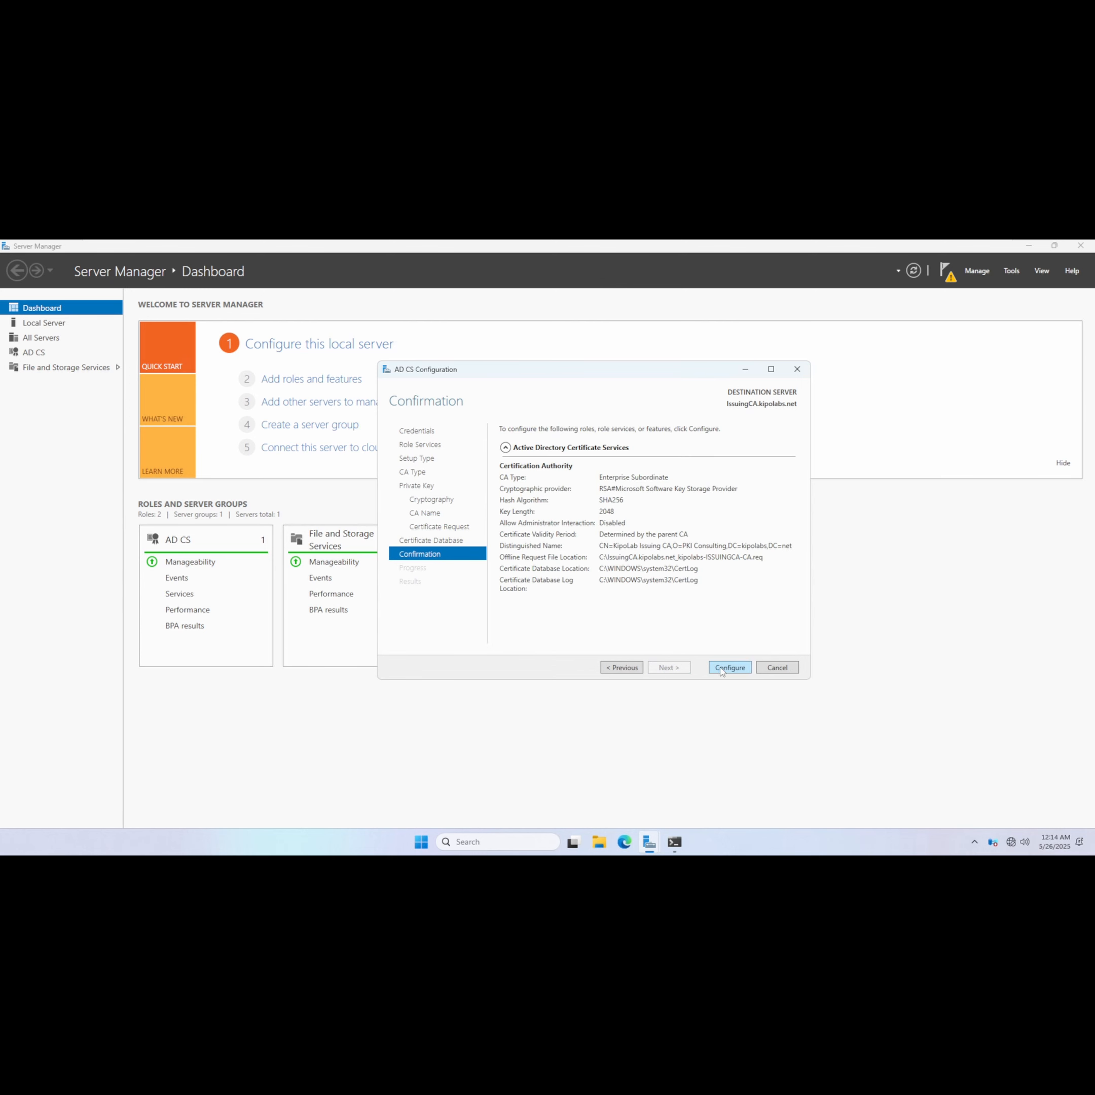
click(726, 667)
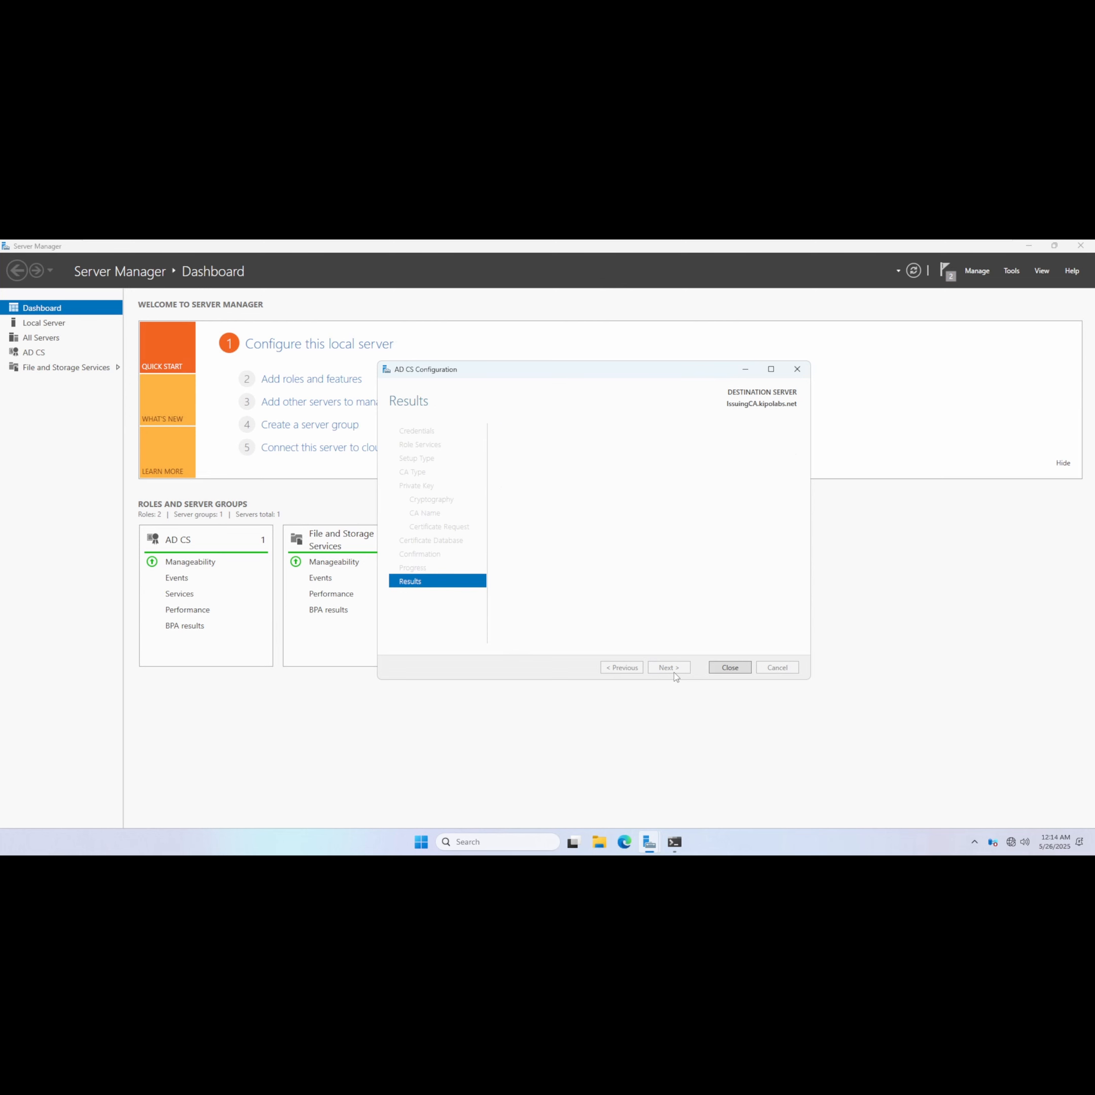
click(730, 667)
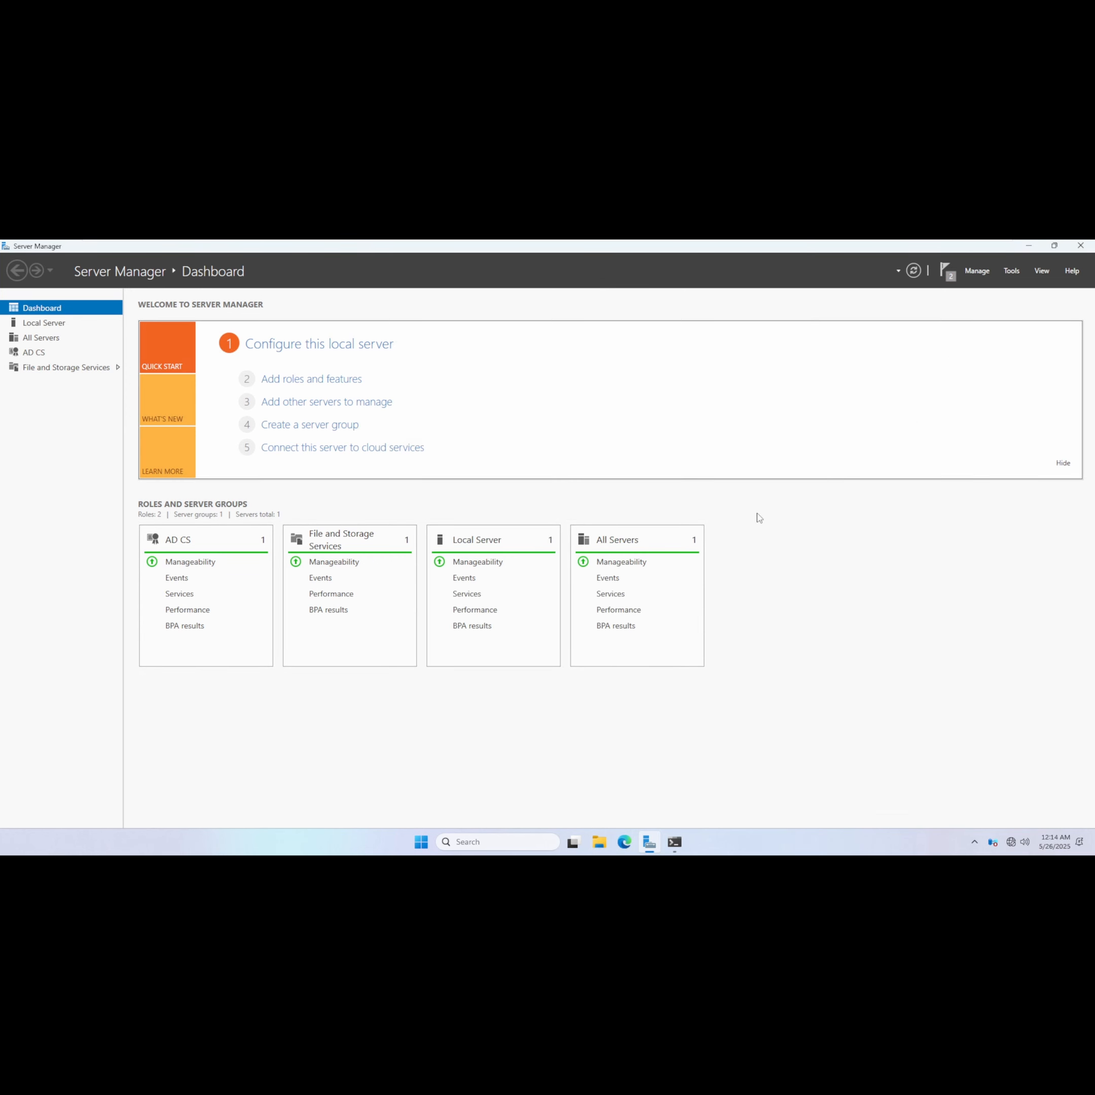
Open the Certification Authority console, minimize Server Manager, and centre the console window on the desktop.
click(1013, 275)
click(982, 293)
click(1027, 250)
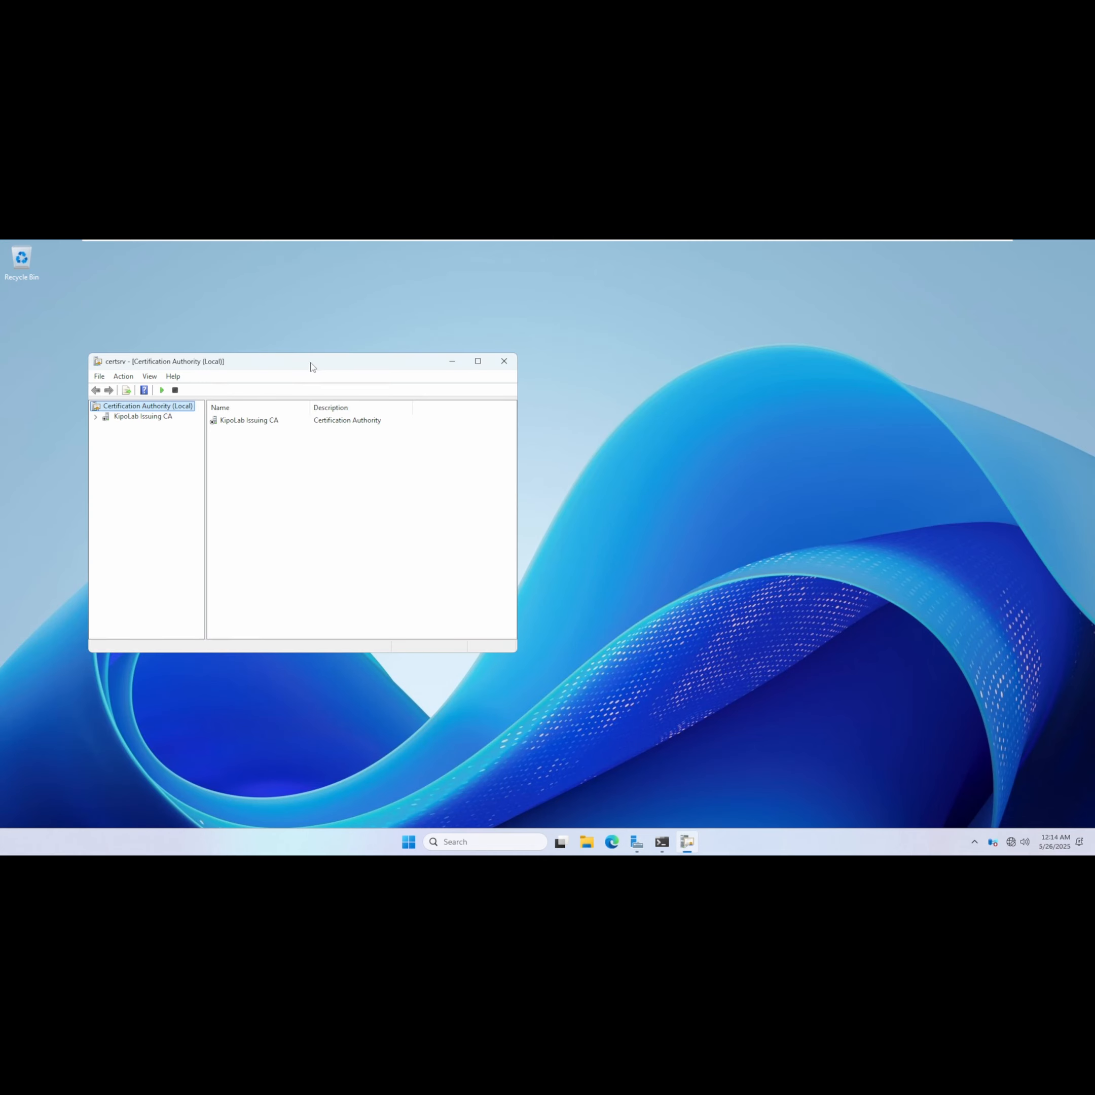
drag(313, 362, 510, 364)
click(627, 702)
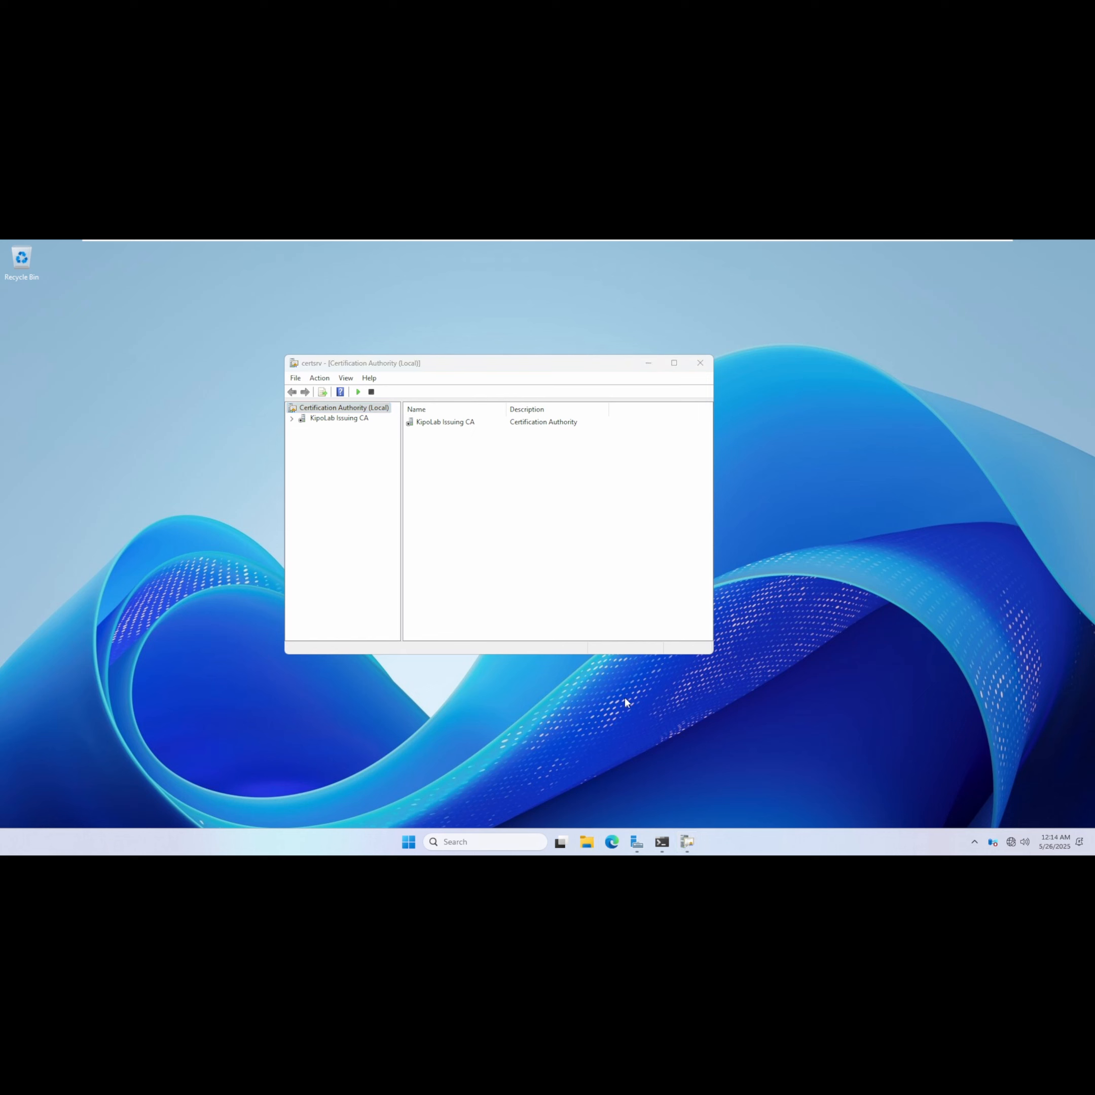
Copy the IssuingCA certificate request .req file from the root of drive C:.
key(super+e)
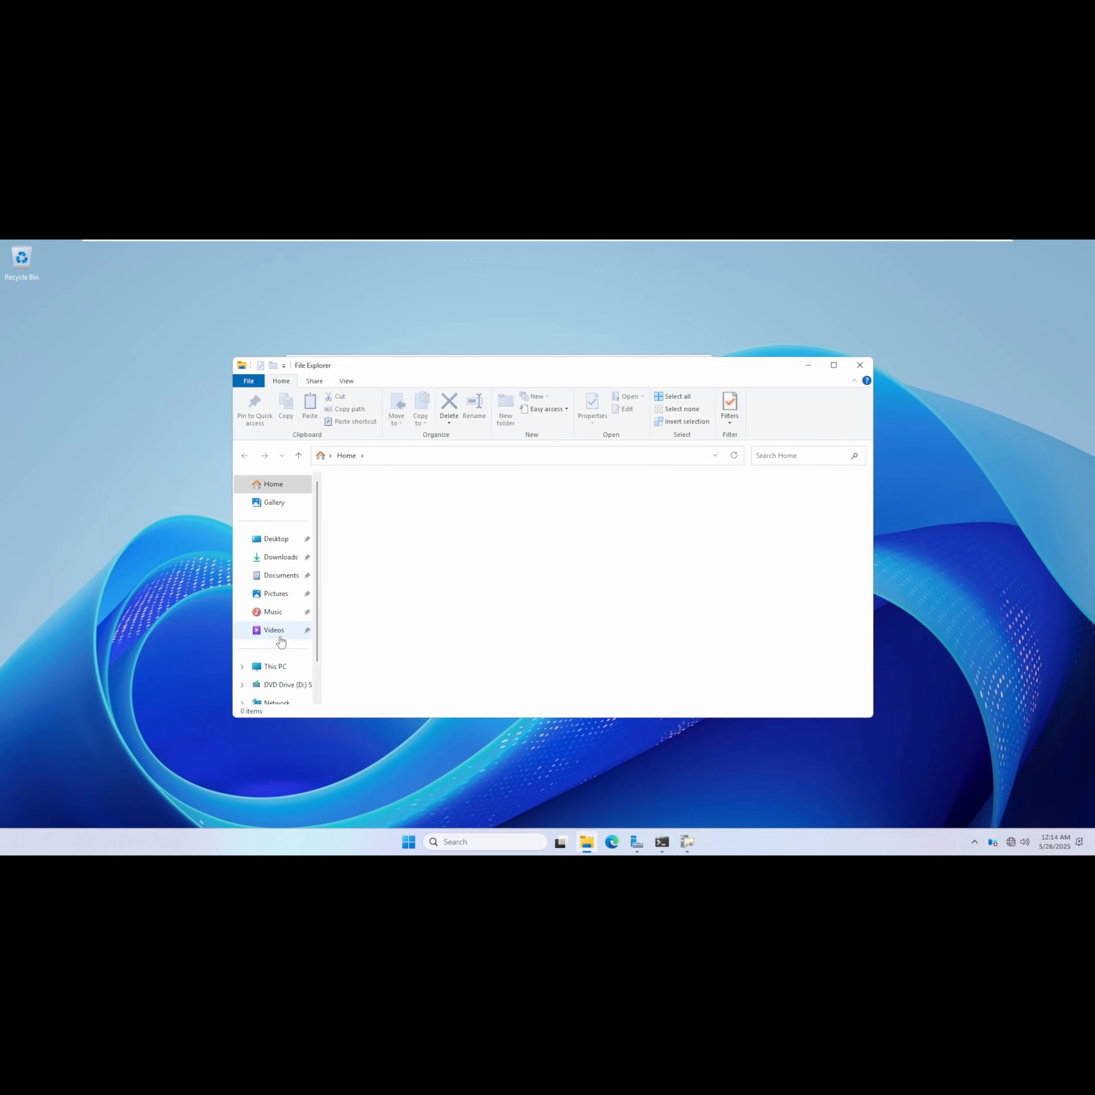
click(270, 668)
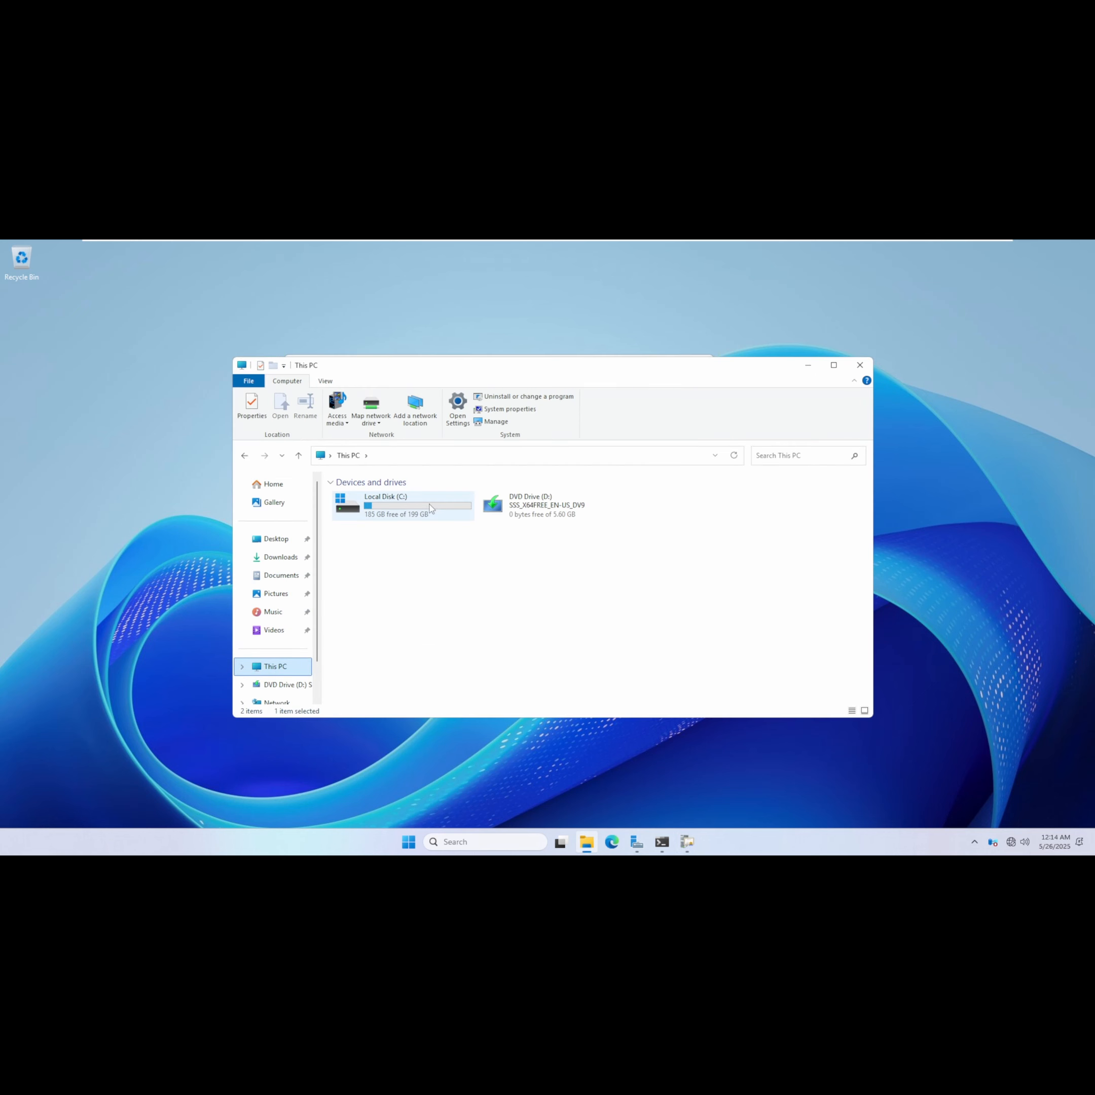
double_click(431, 509)
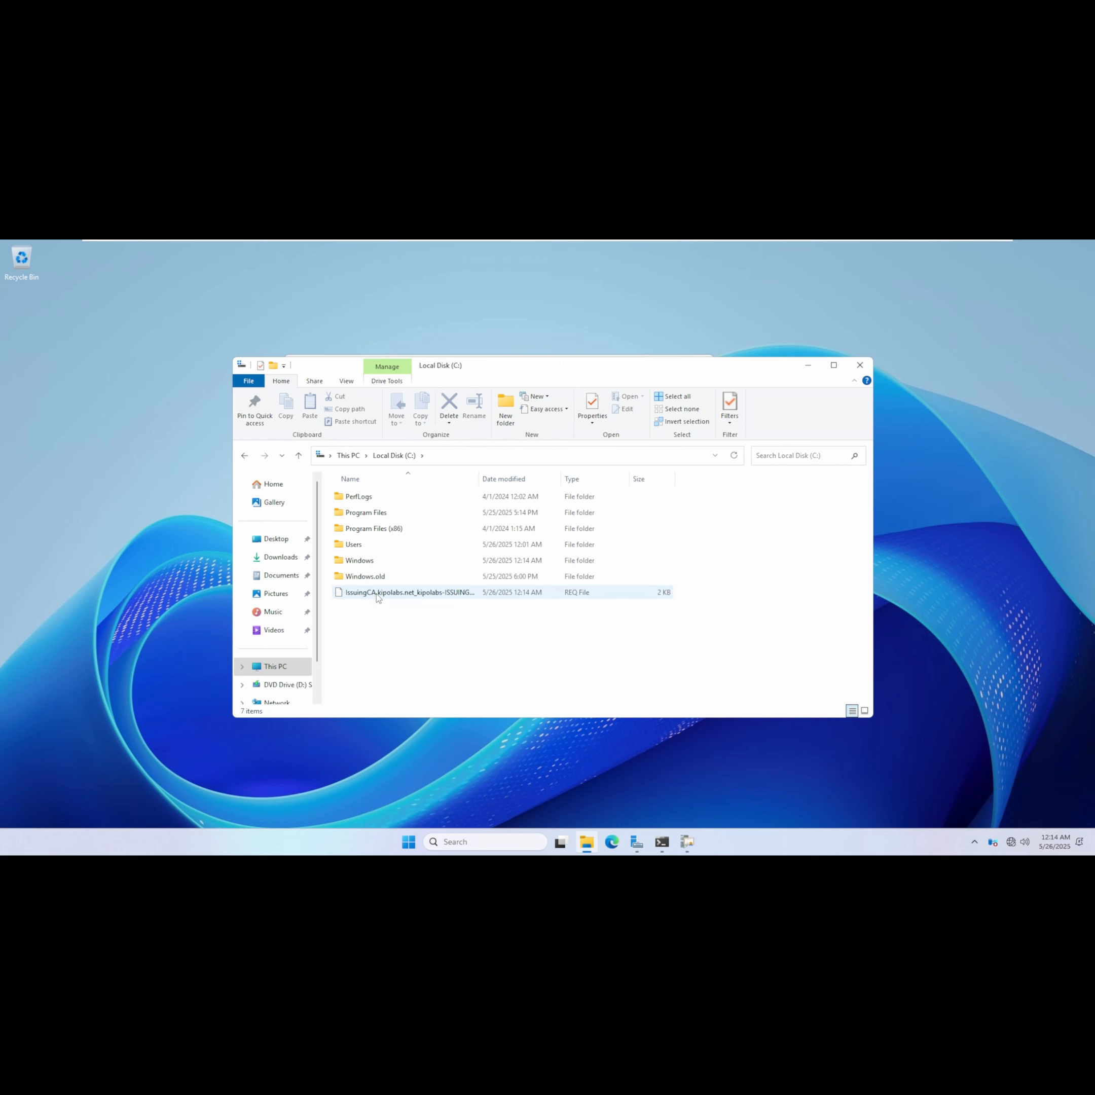
click(378, 593)
right_click(378, 595)
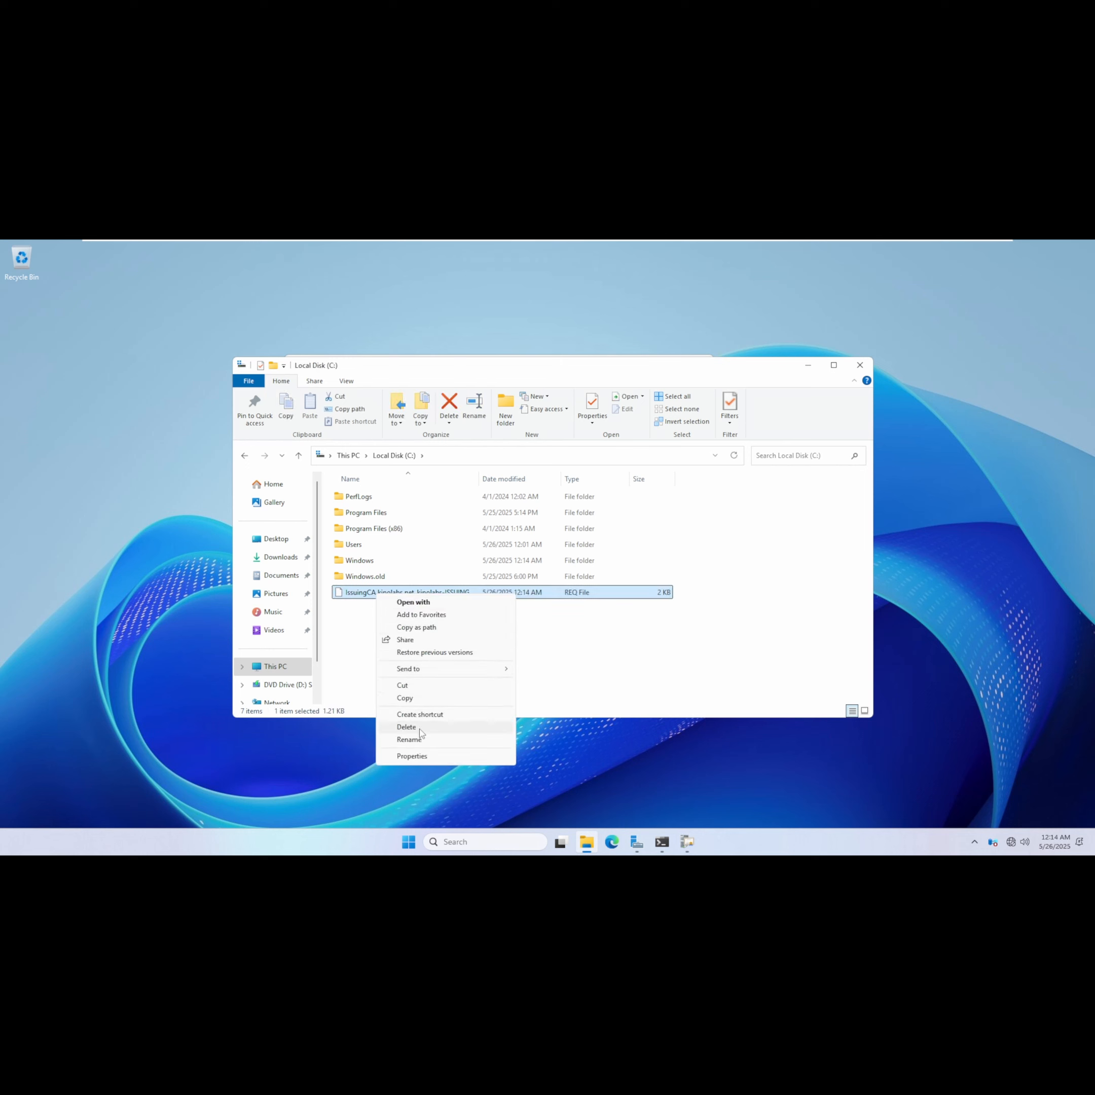
click(405, 698)
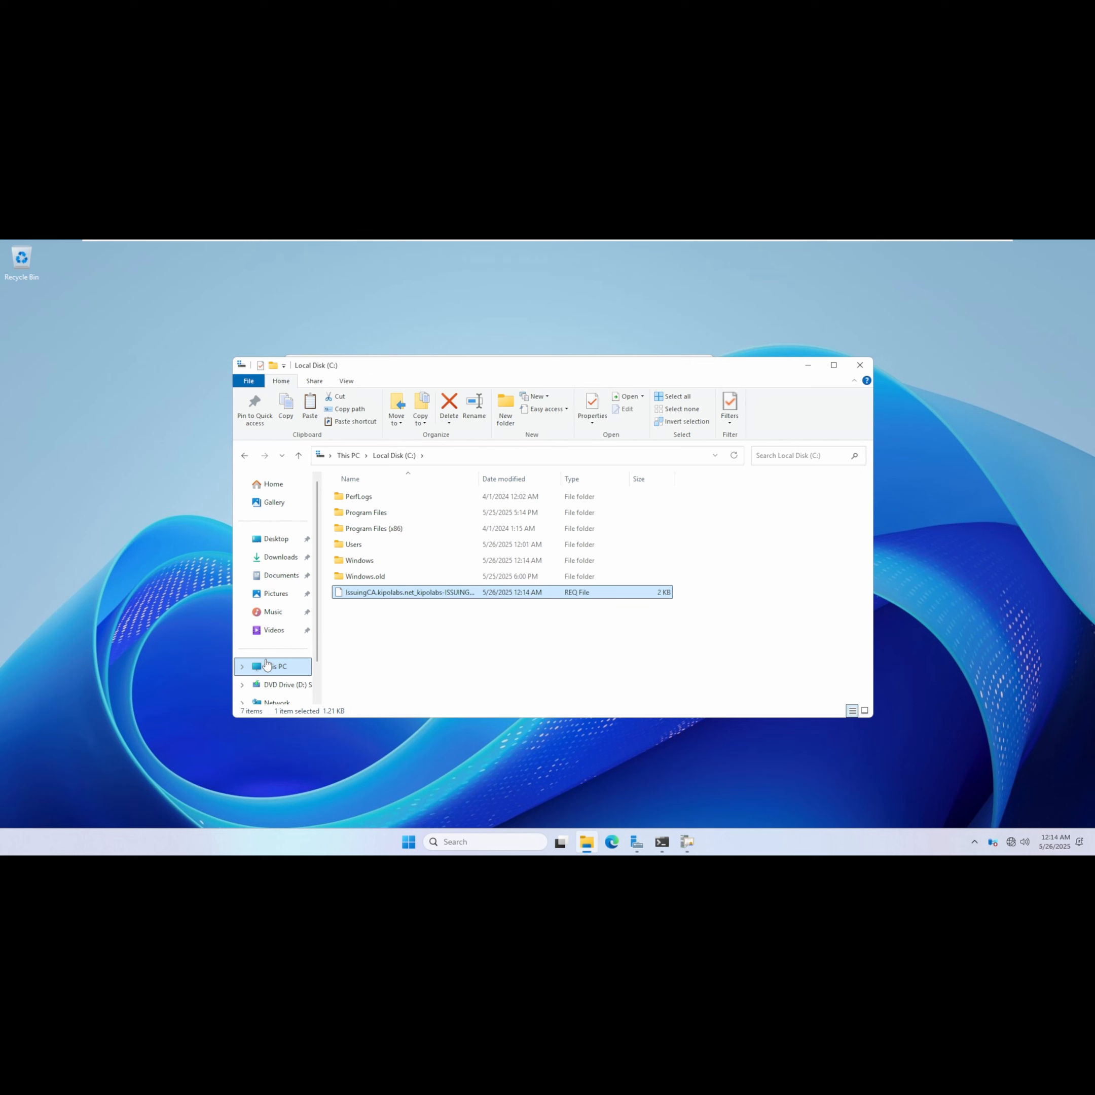
Open the \\dc01\File network share and select all files in it.
click(517, 458)
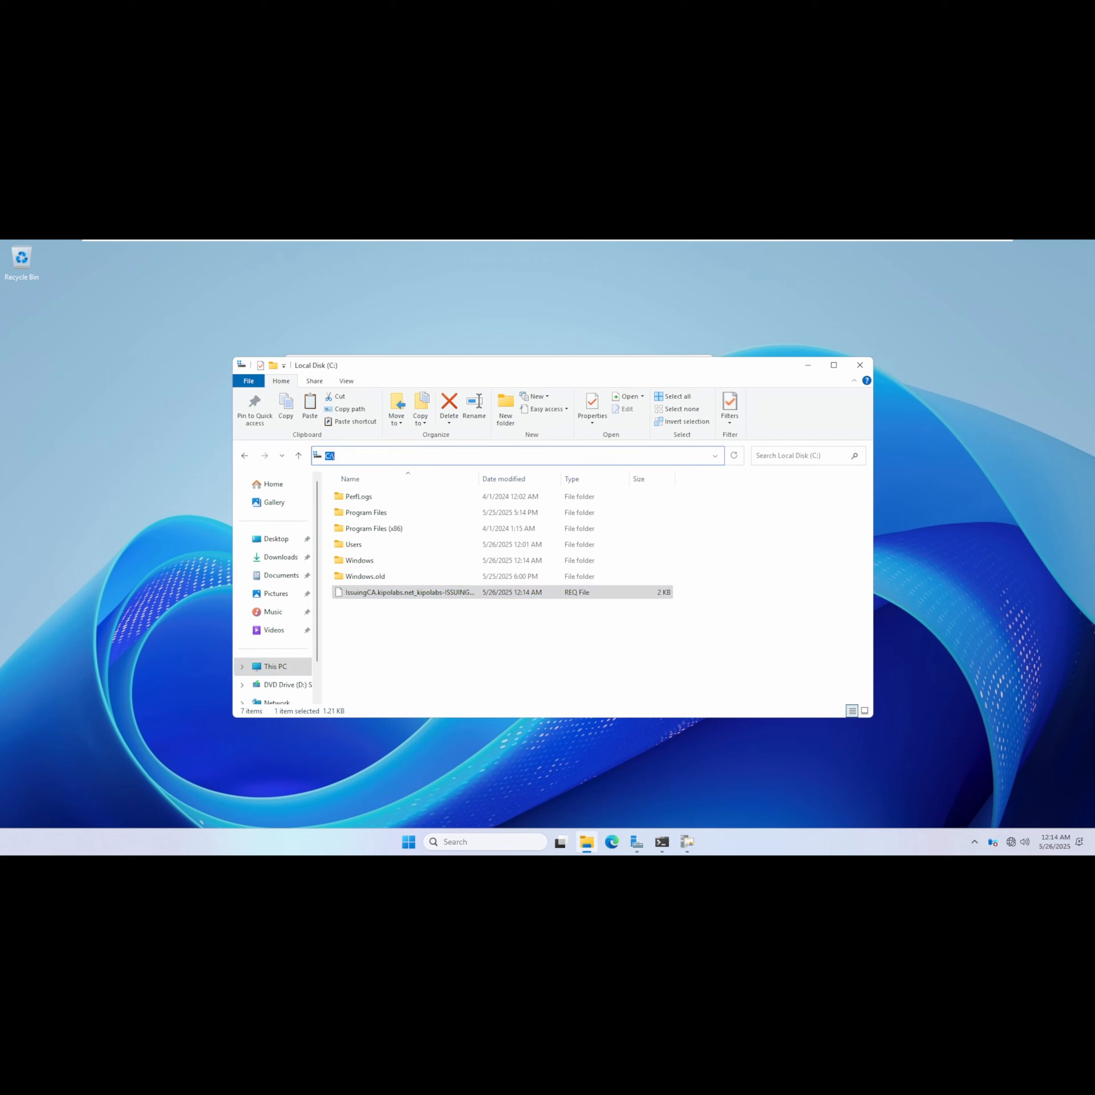
text(\\dc01\)
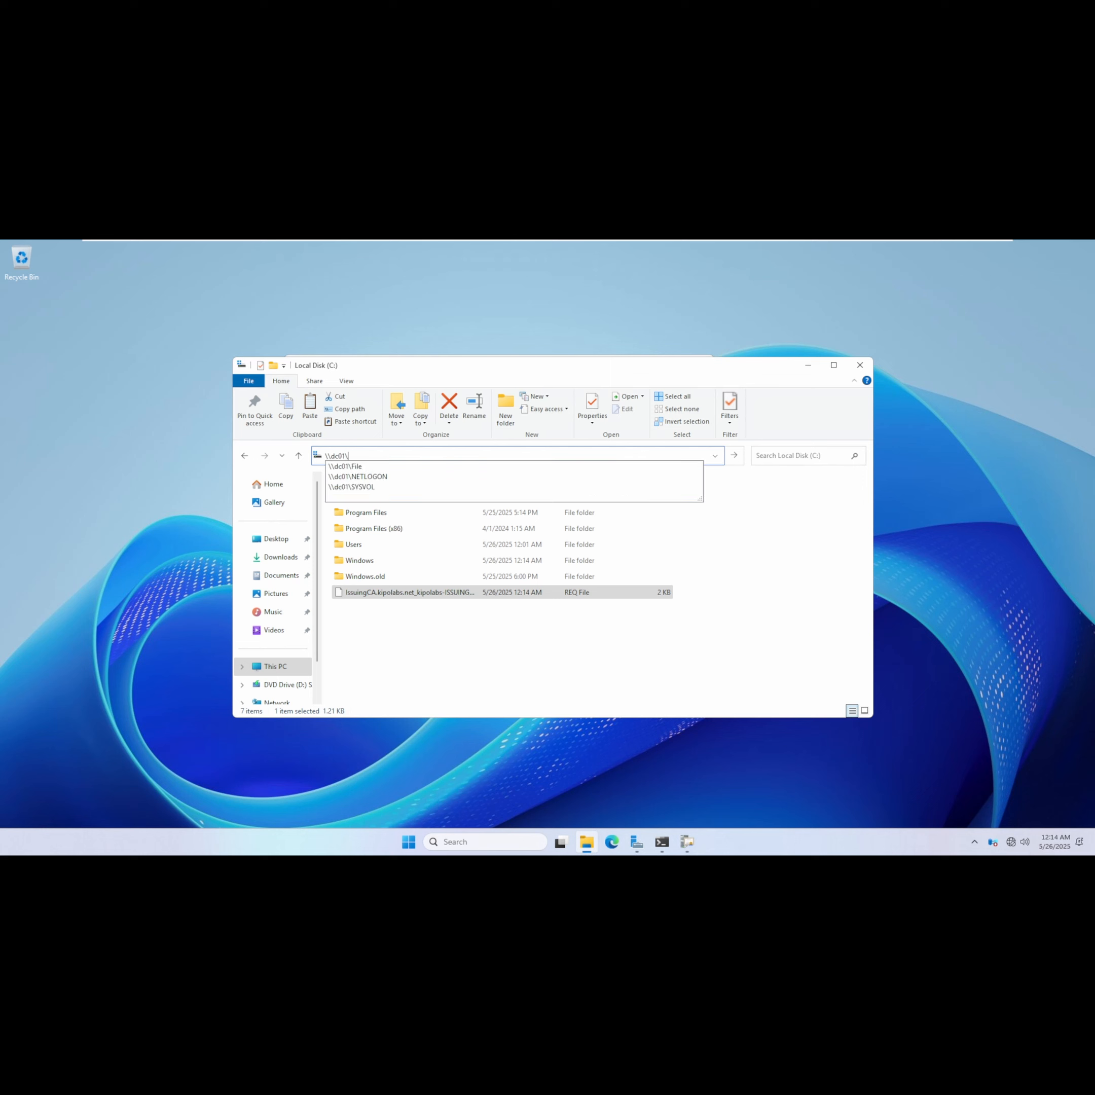
click(404, 467)
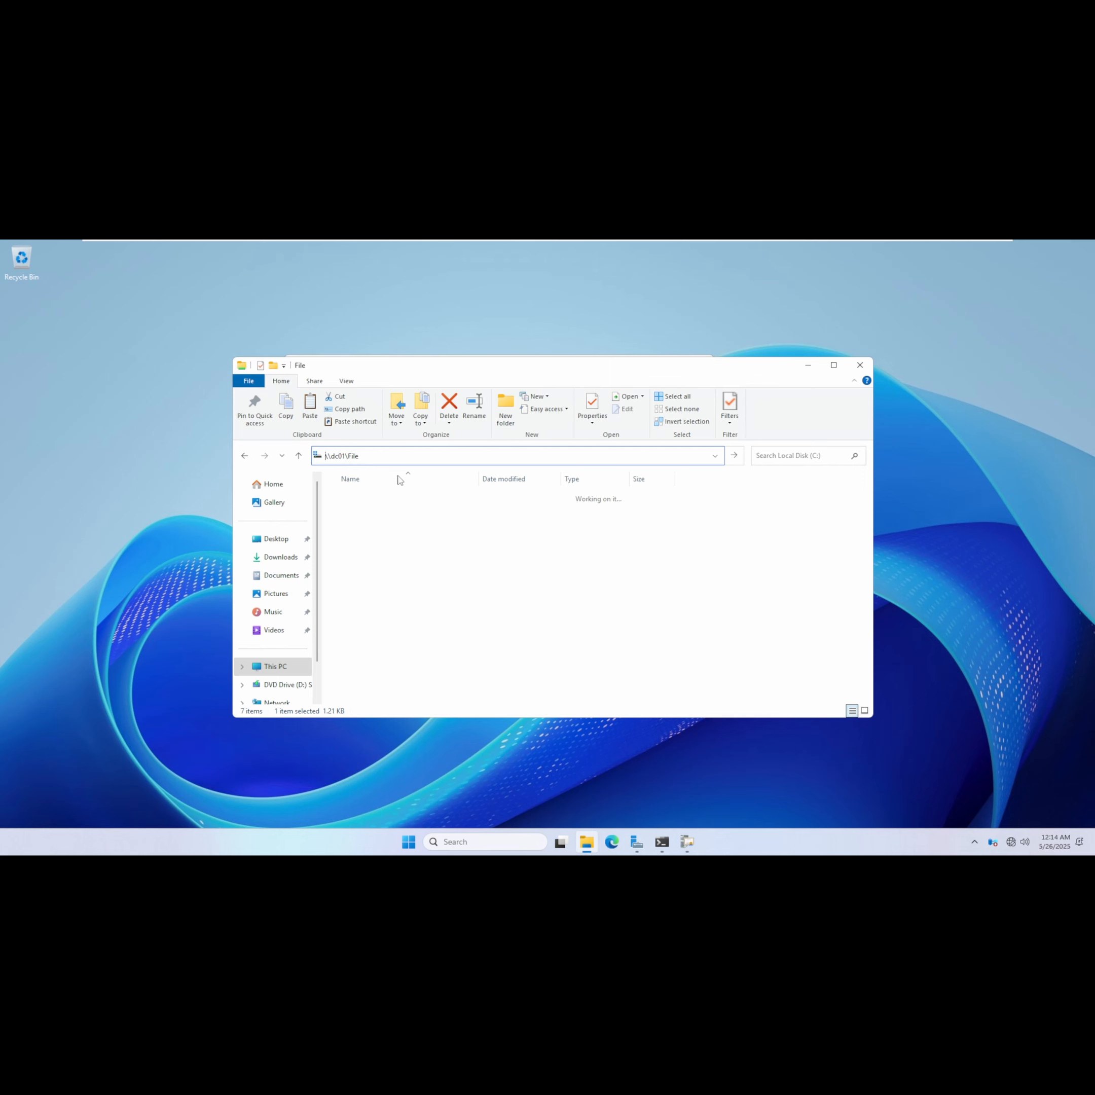
drag(385, 612, 372, 498)
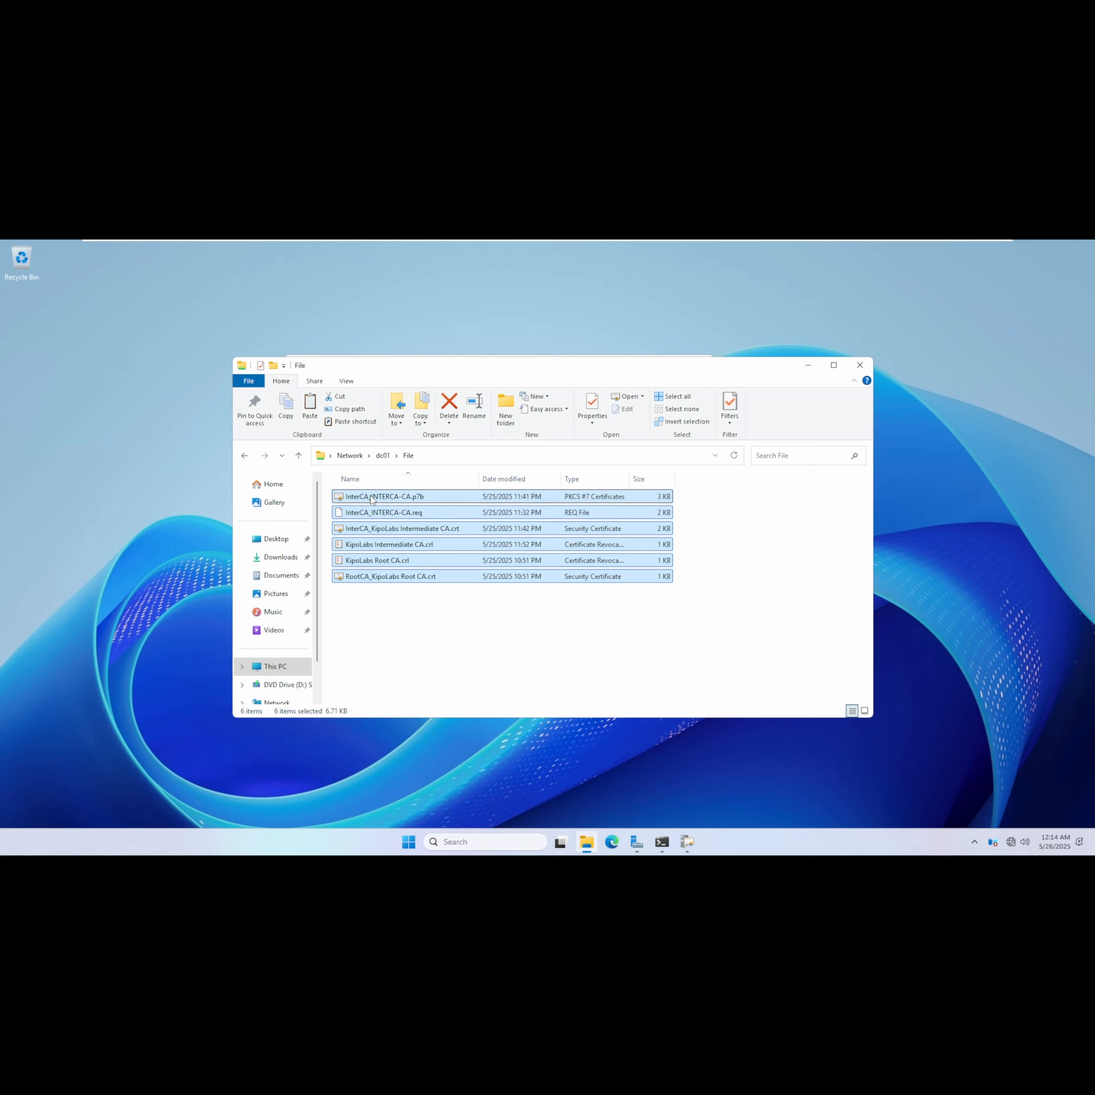
Delete all files from the \\dc01\File share and paste the IssuingCA certificate request file into it.
key(Delete)
click(571, 543)
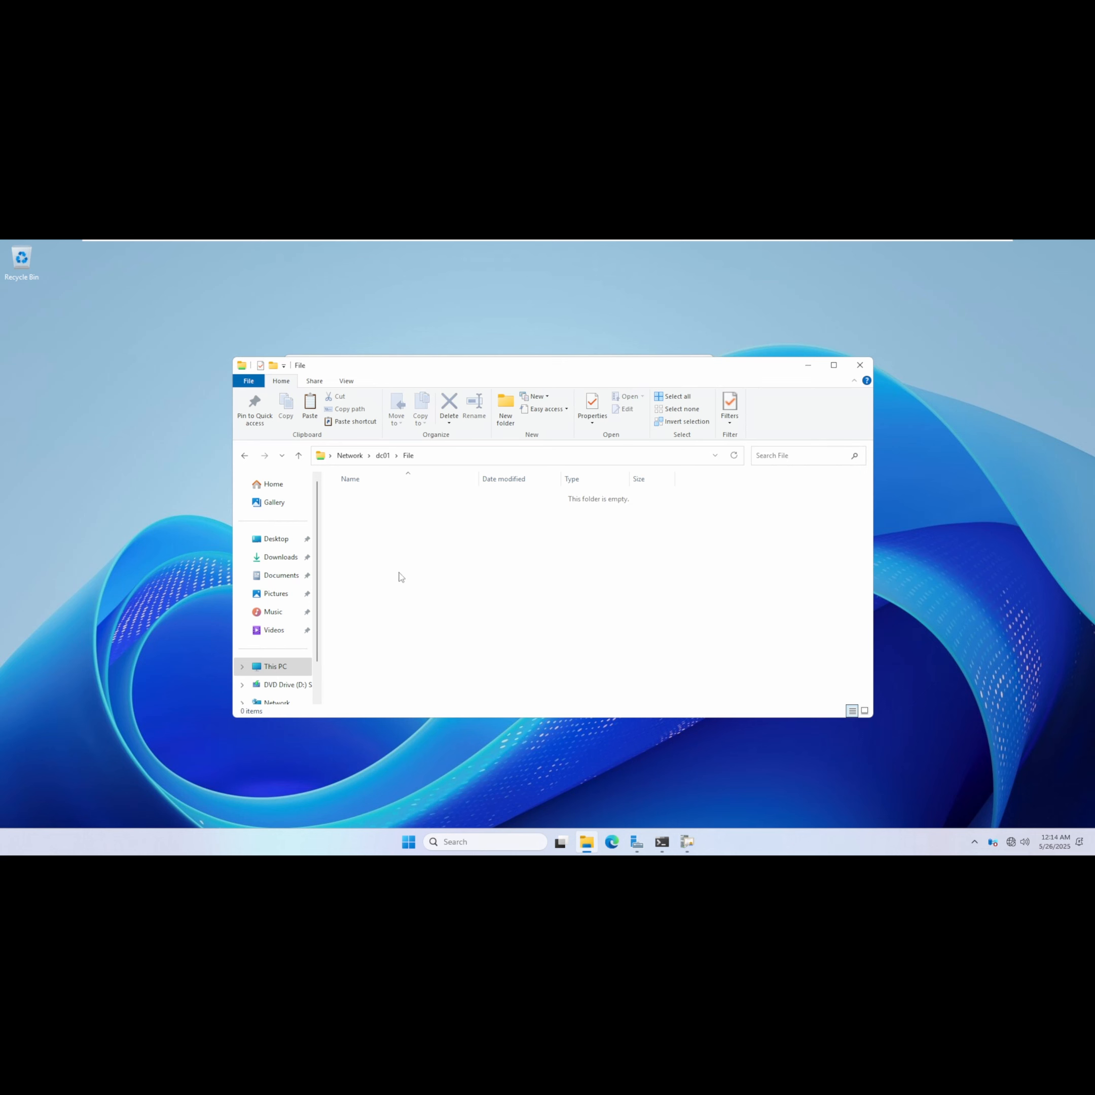
right_click(403, 540)
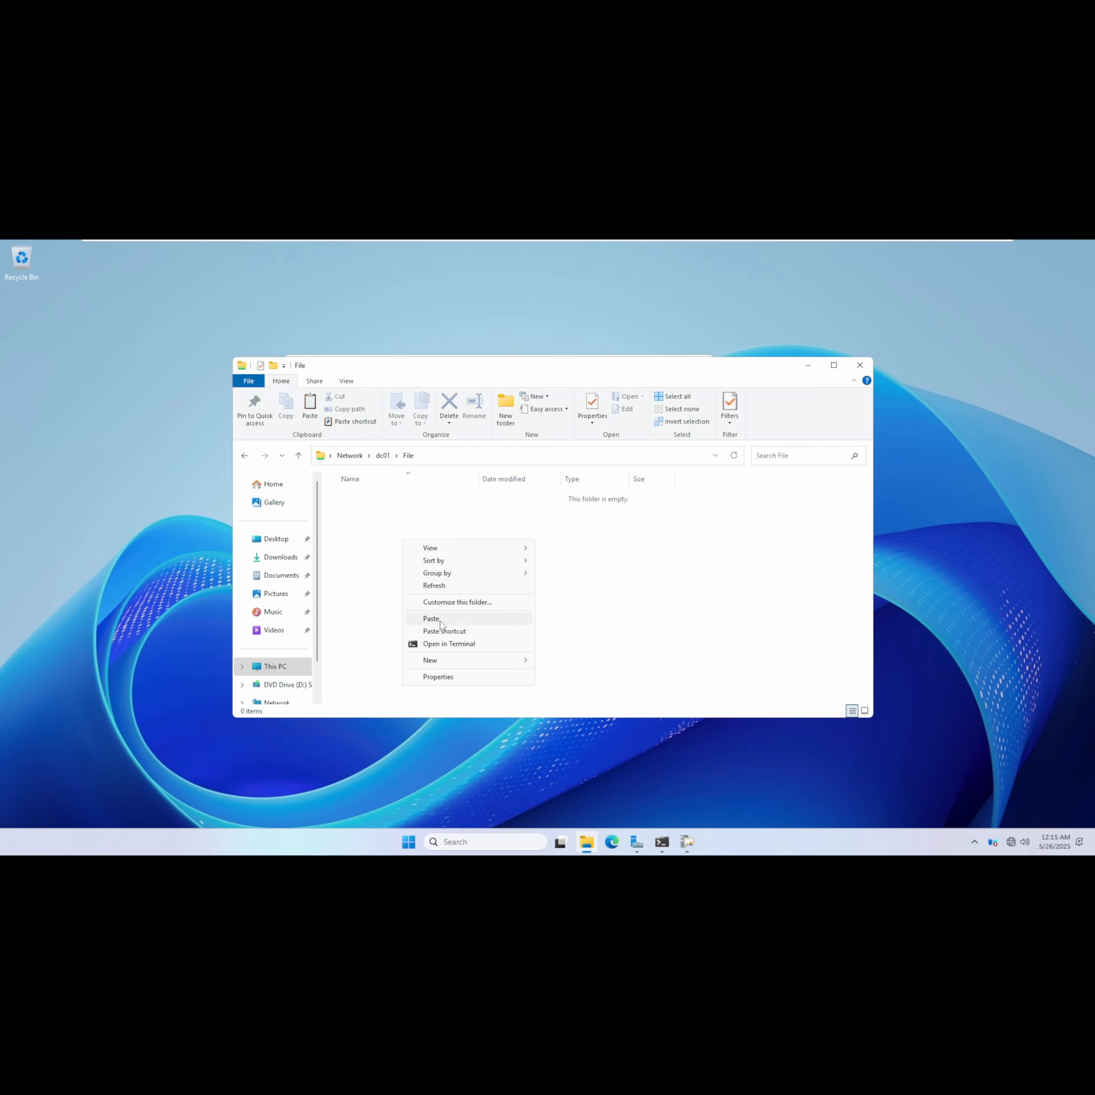
click(432, 619)
mouse_move(676, 245)
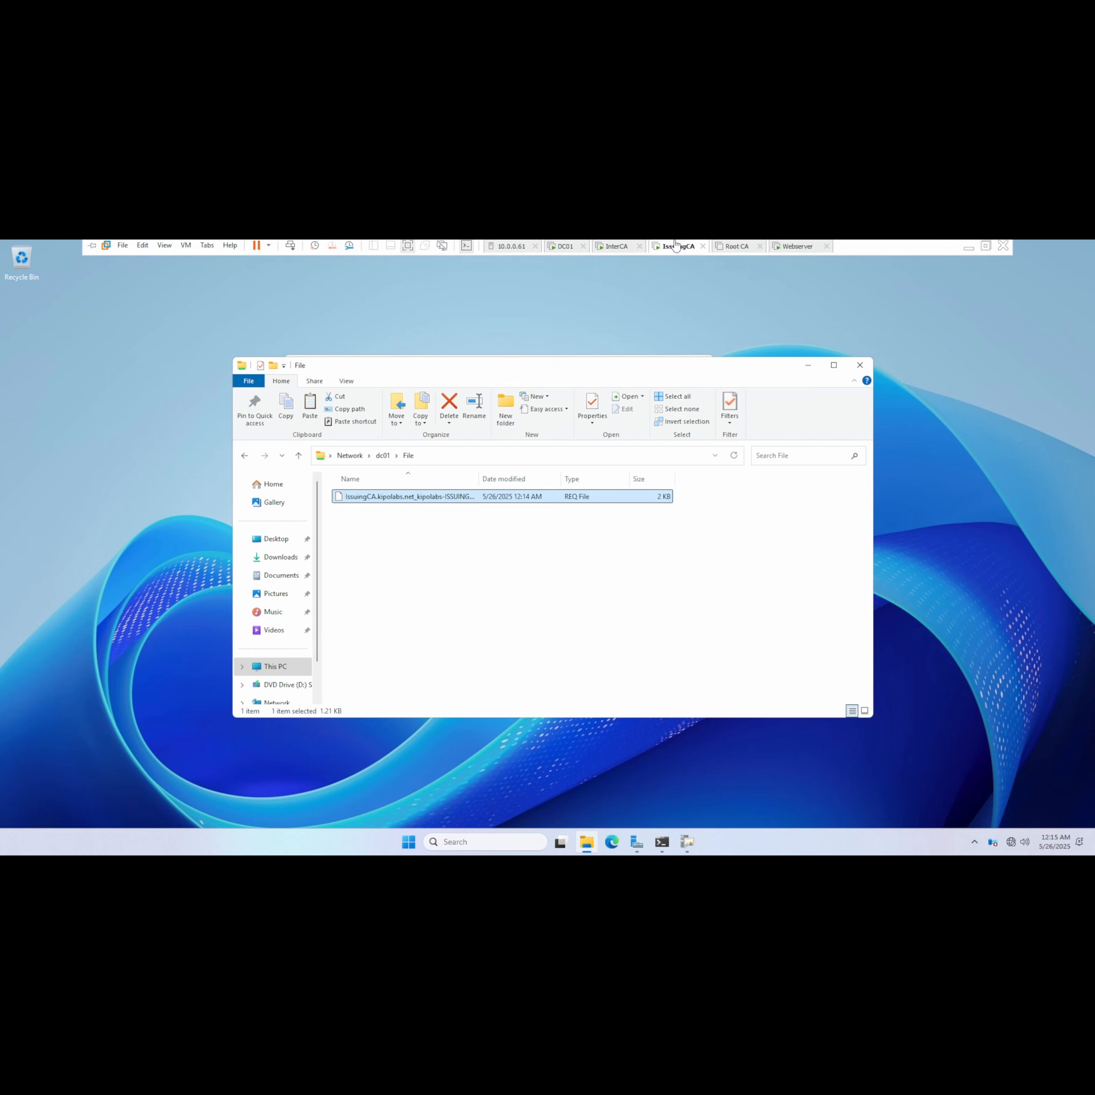
Switch to the InterCA machine, open the Certification Authority console and move its window to the centre.
click(613, 249)
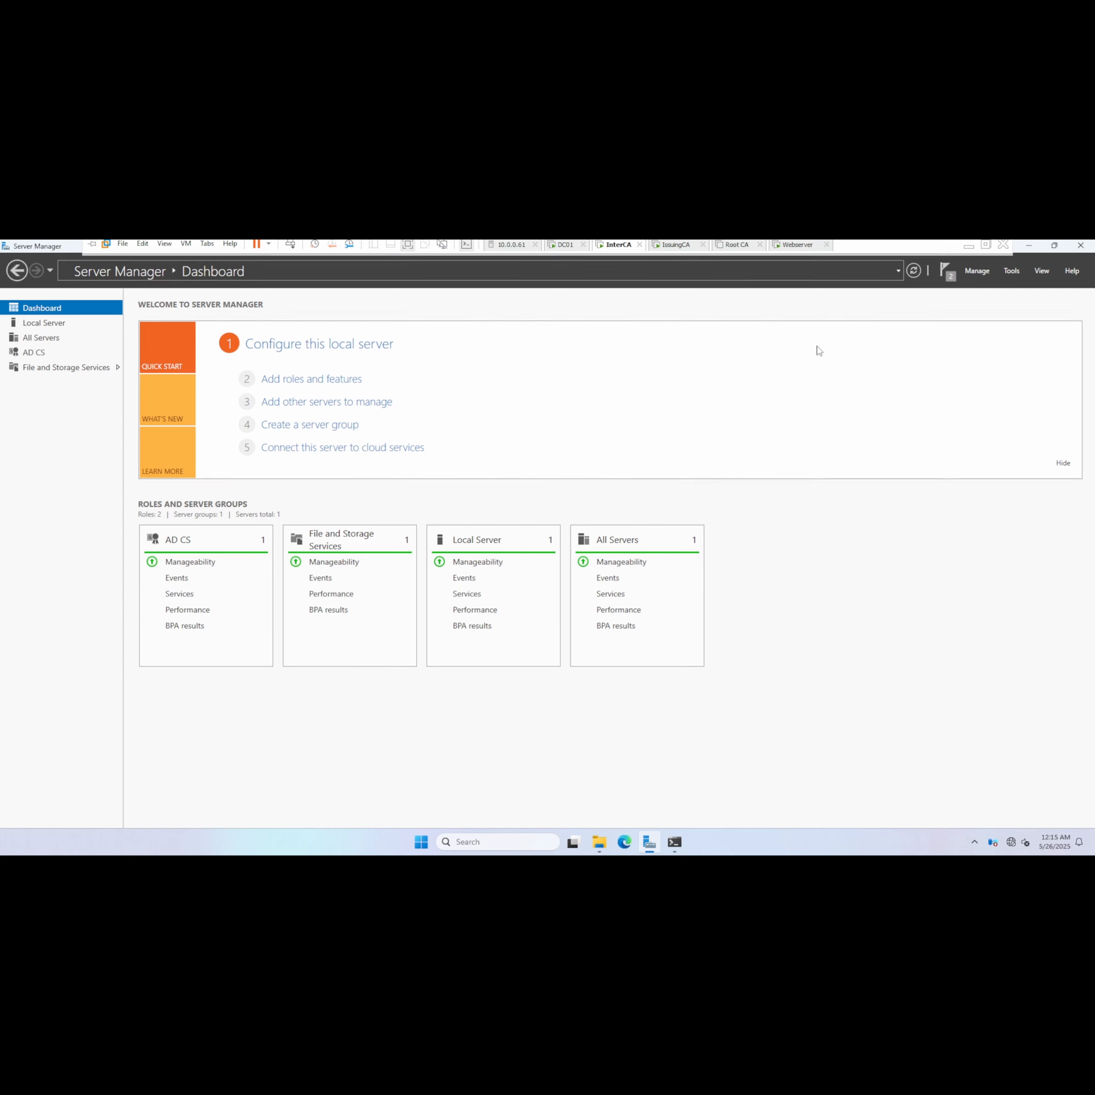
click(1012, 271)
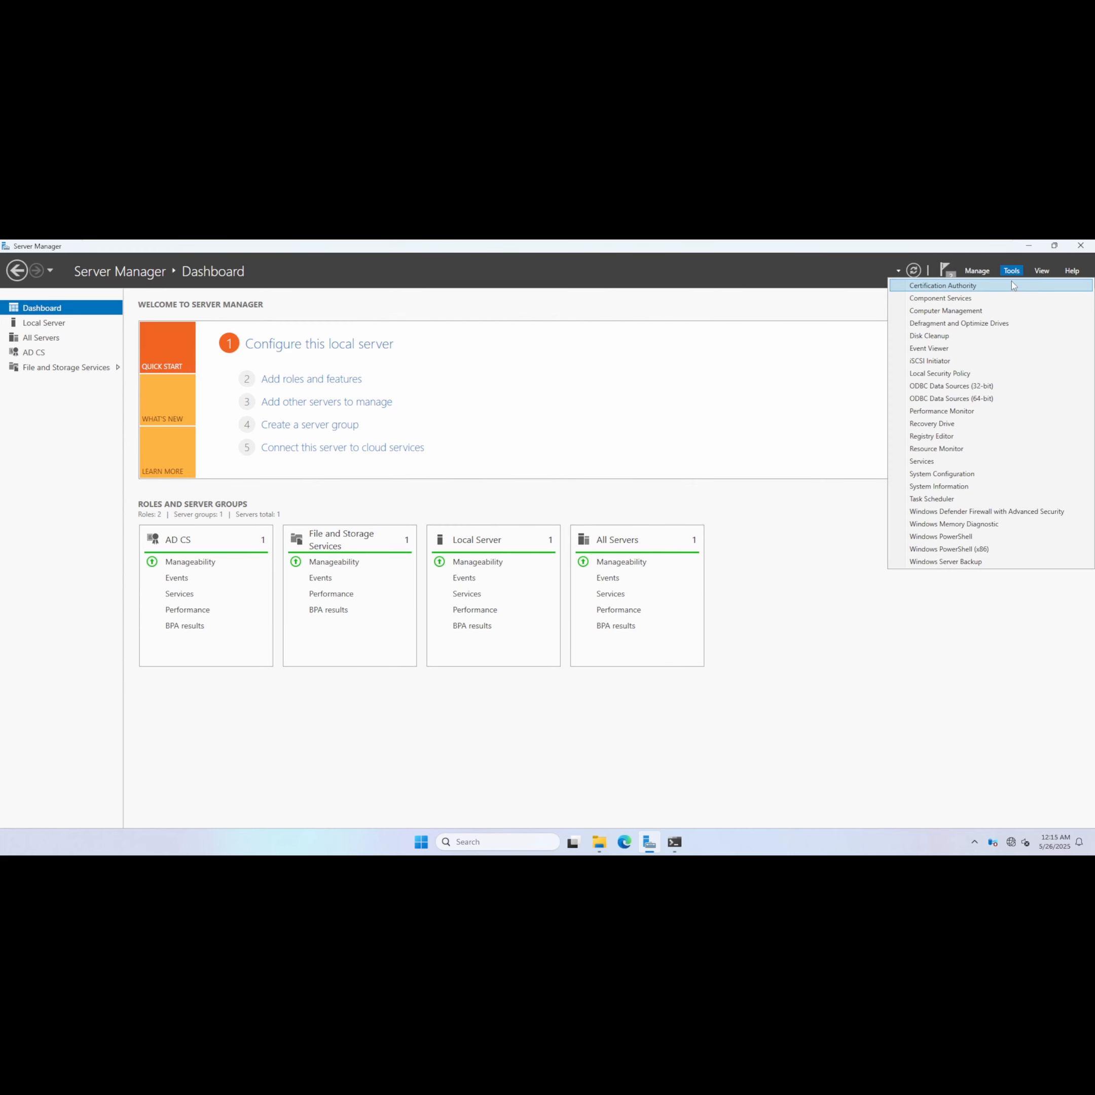
click(984, 286)
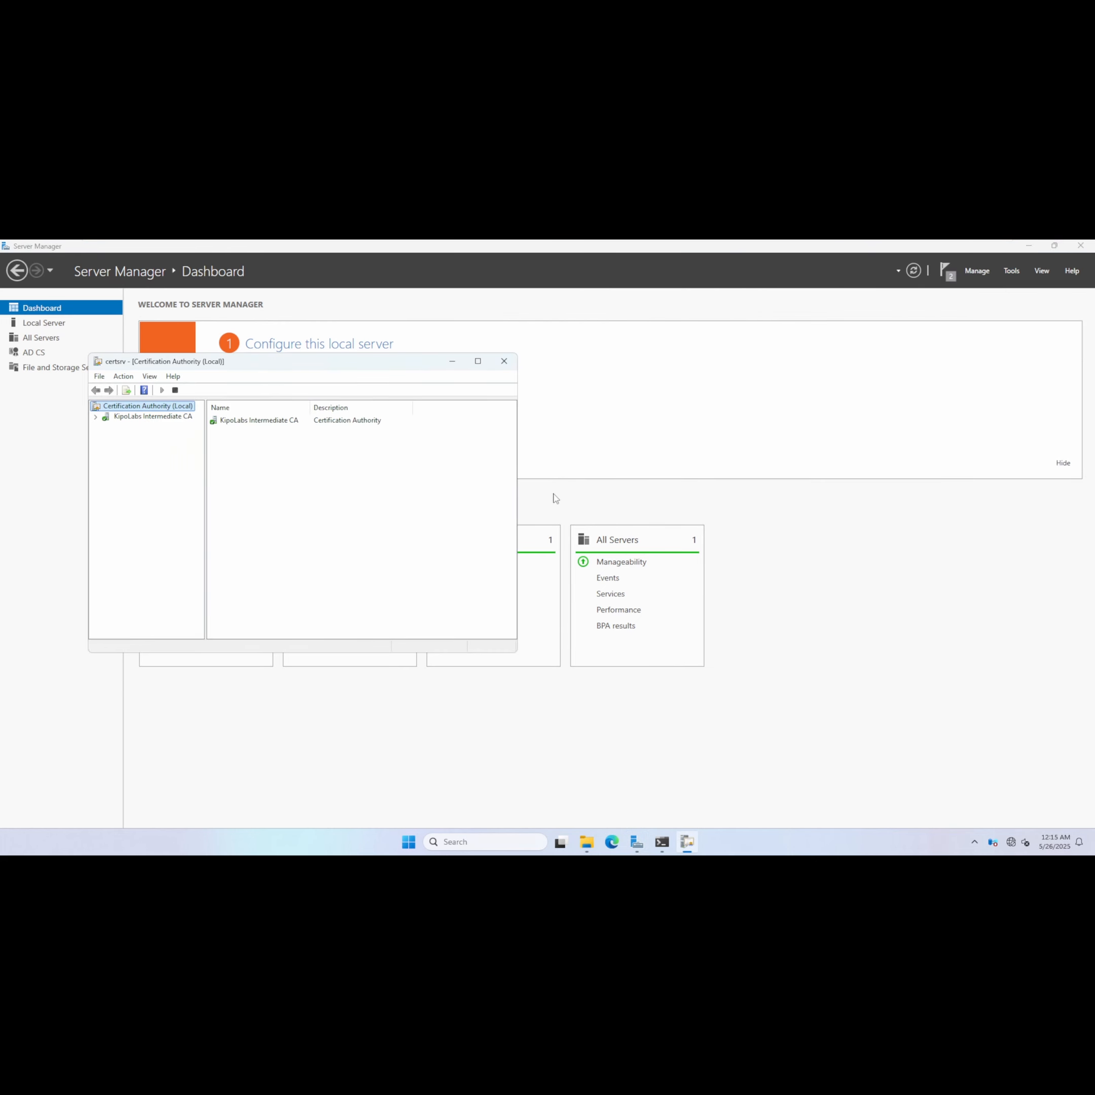
drag(230, 363, 549, 390)
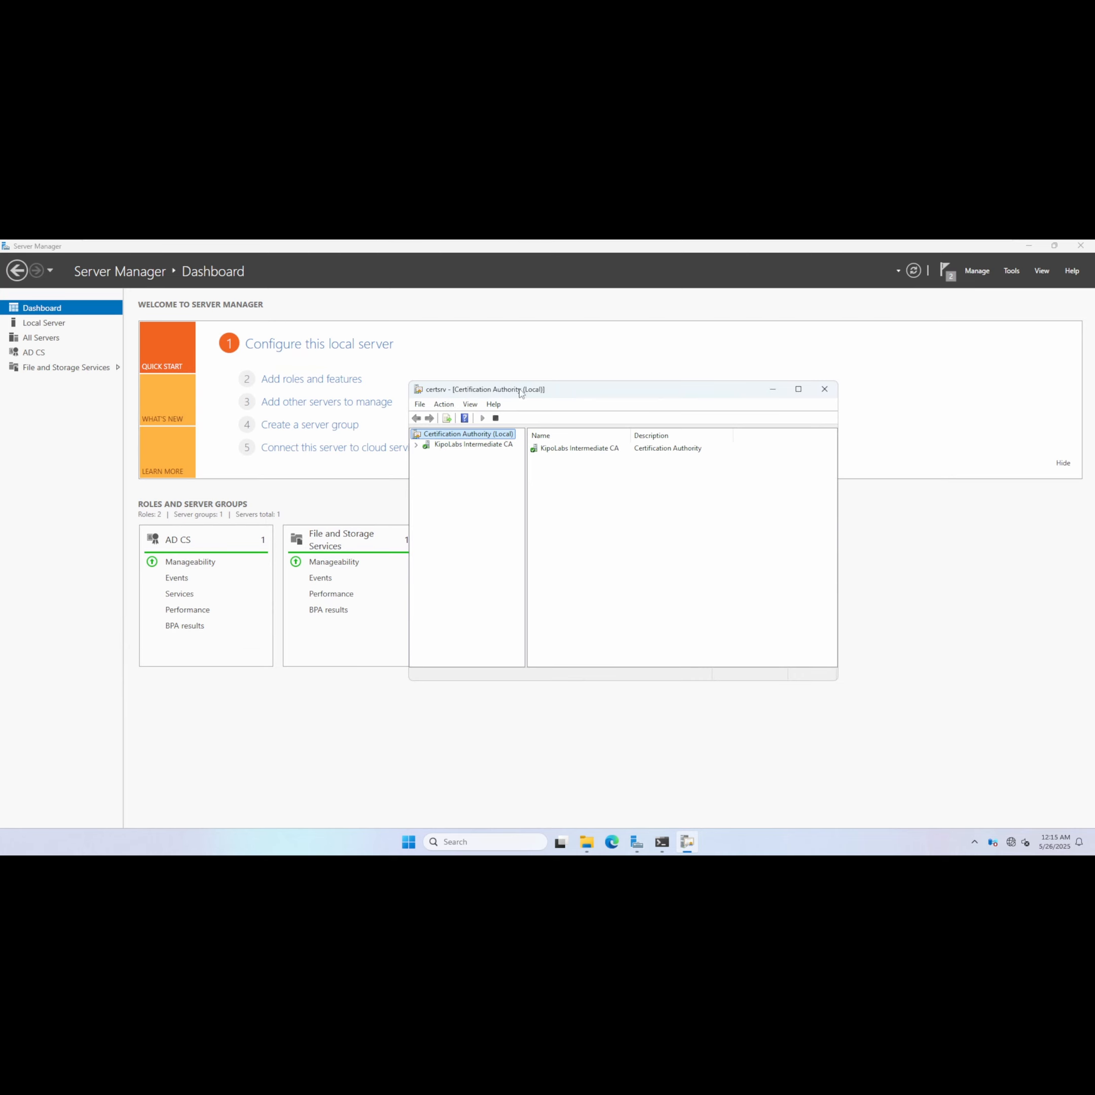
Submit the IssuingCA request file from \\dc01\File as a new request to KipoLabs Intermediate CA.
click(417, 445)
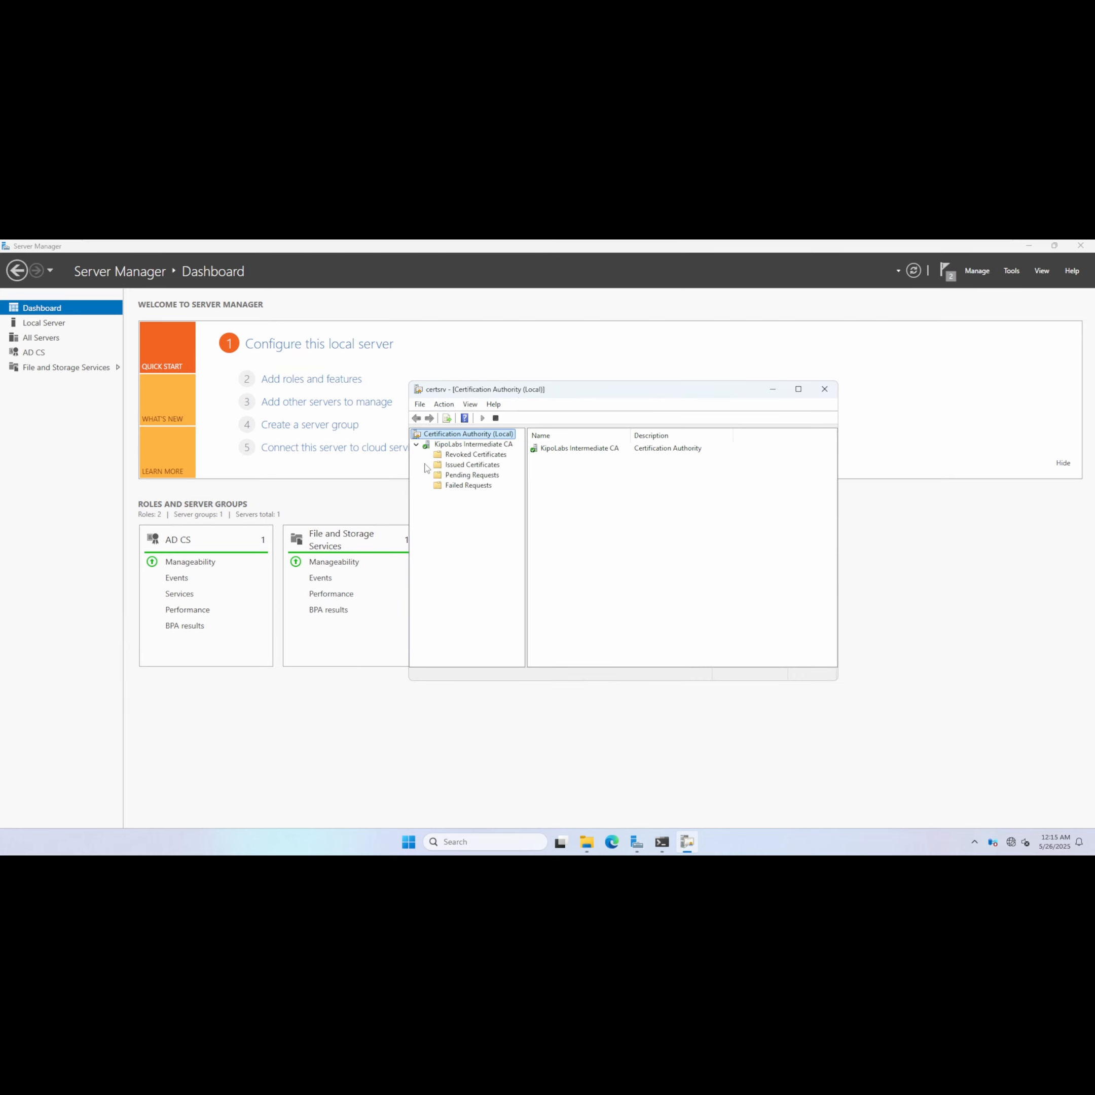
click(483, 444)
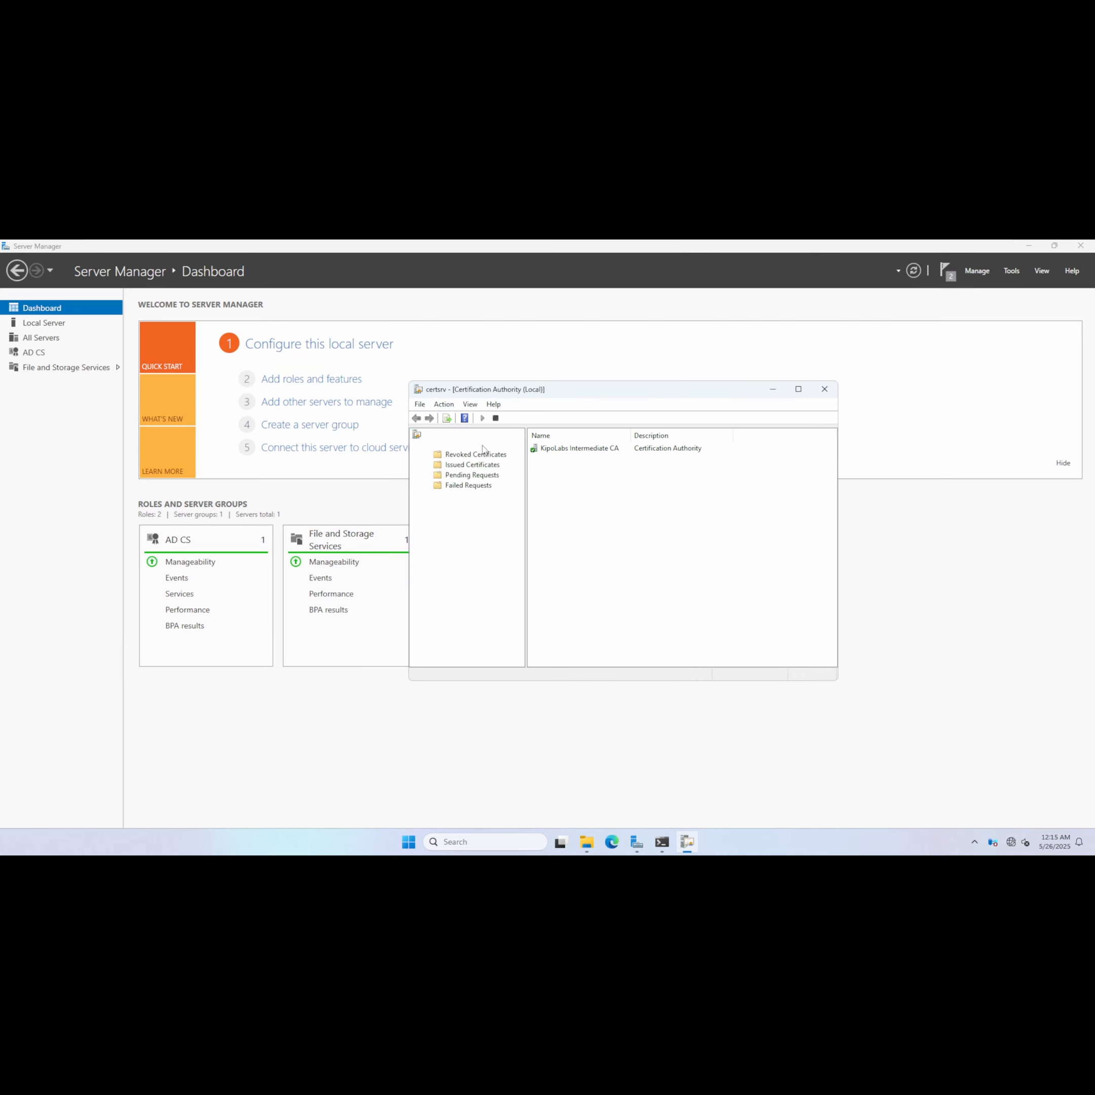
click(484, 476)
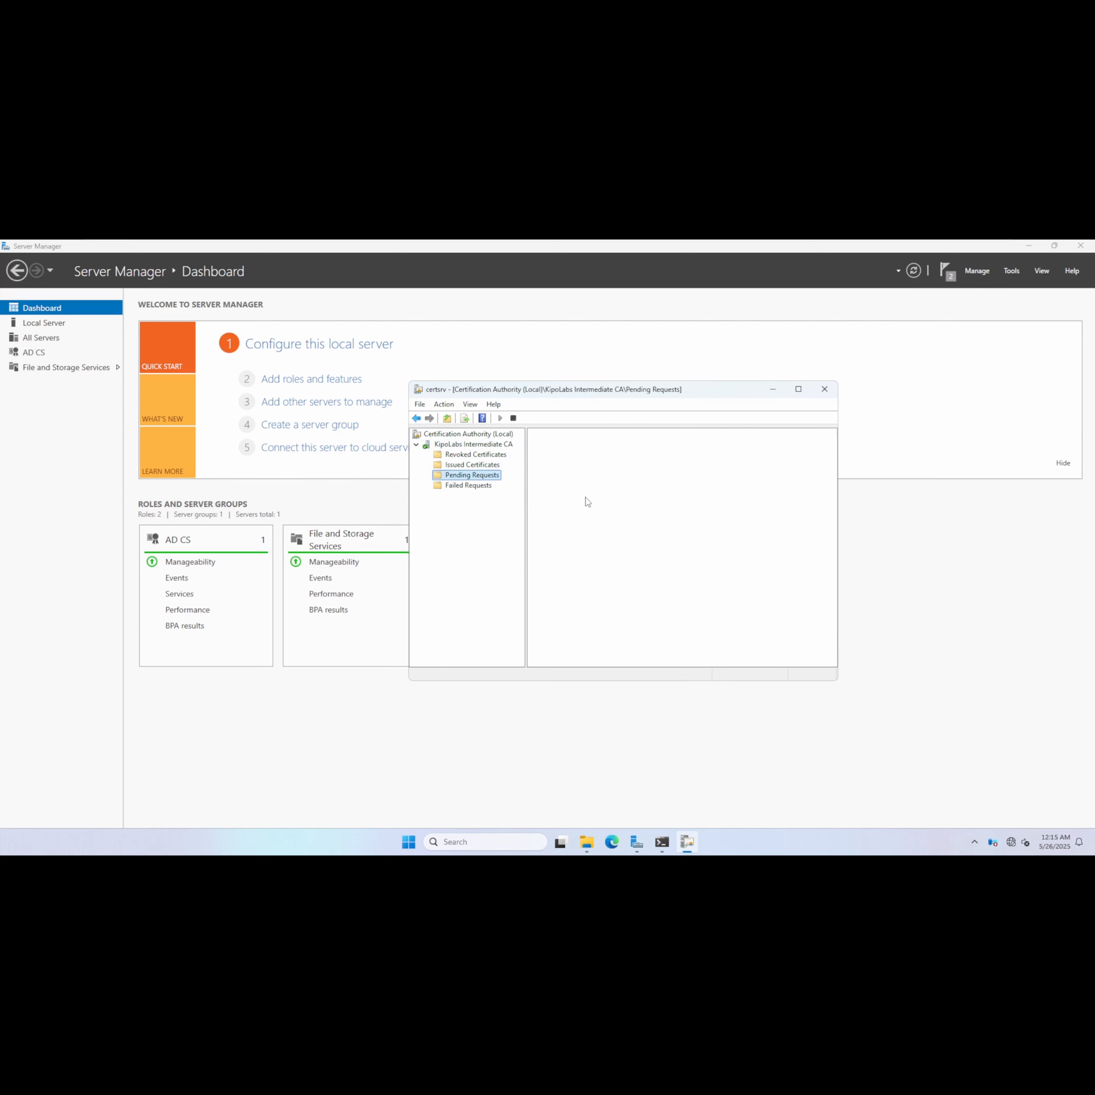
click(492, 446)
right_click(492, 445)
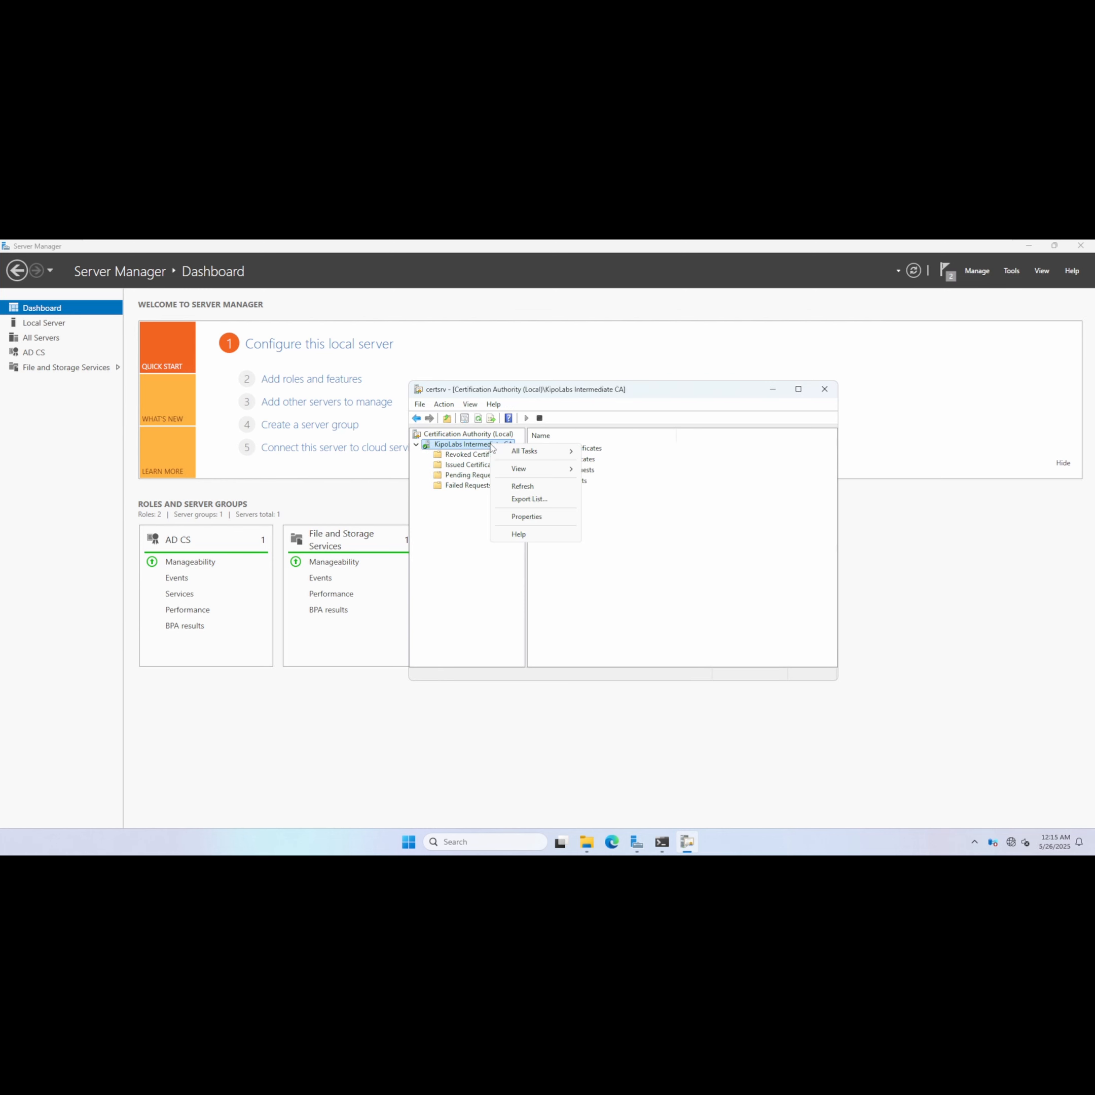
mouse_move(556, 453)
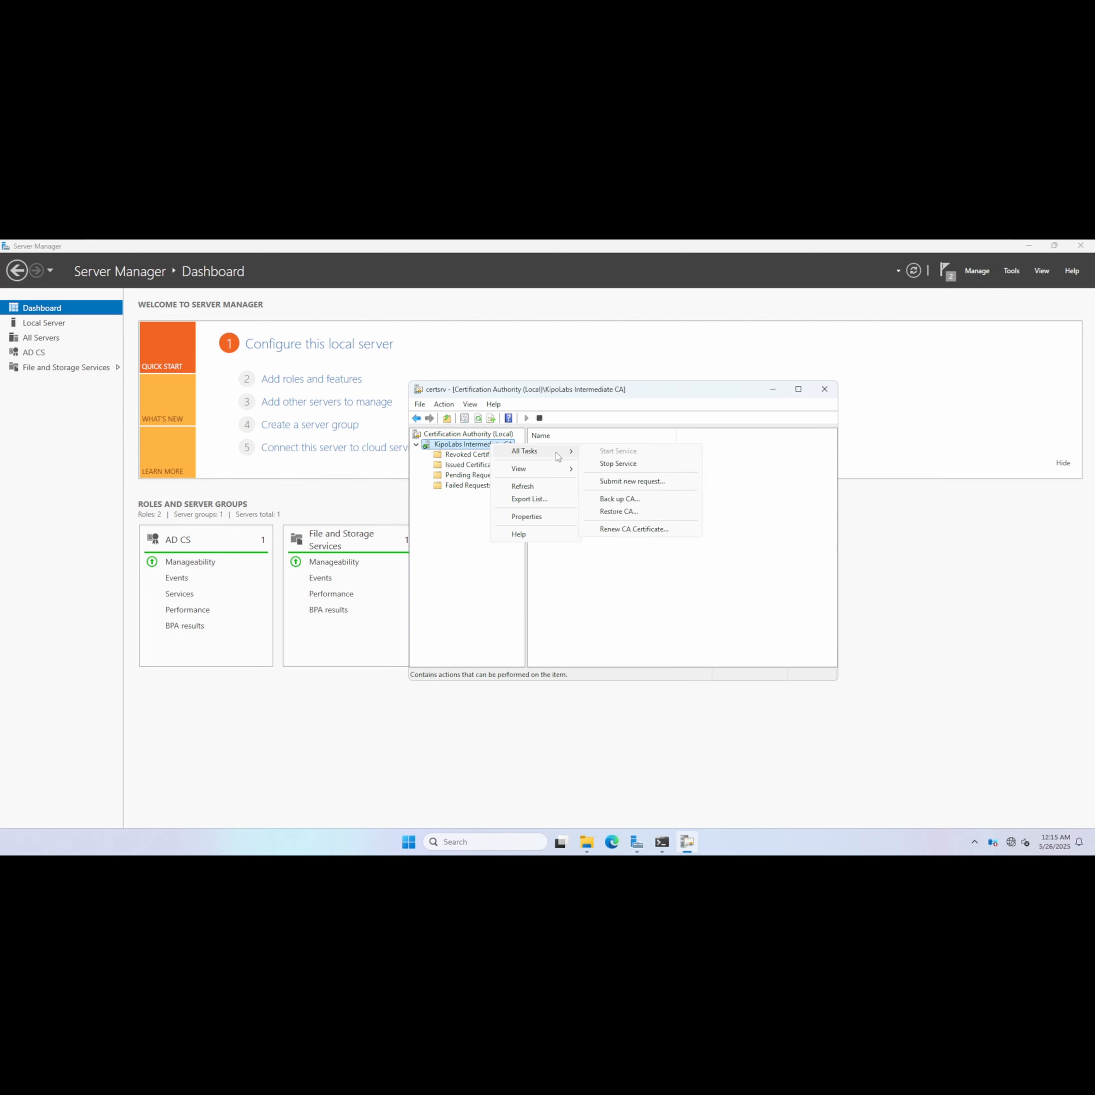
click(640, 481)
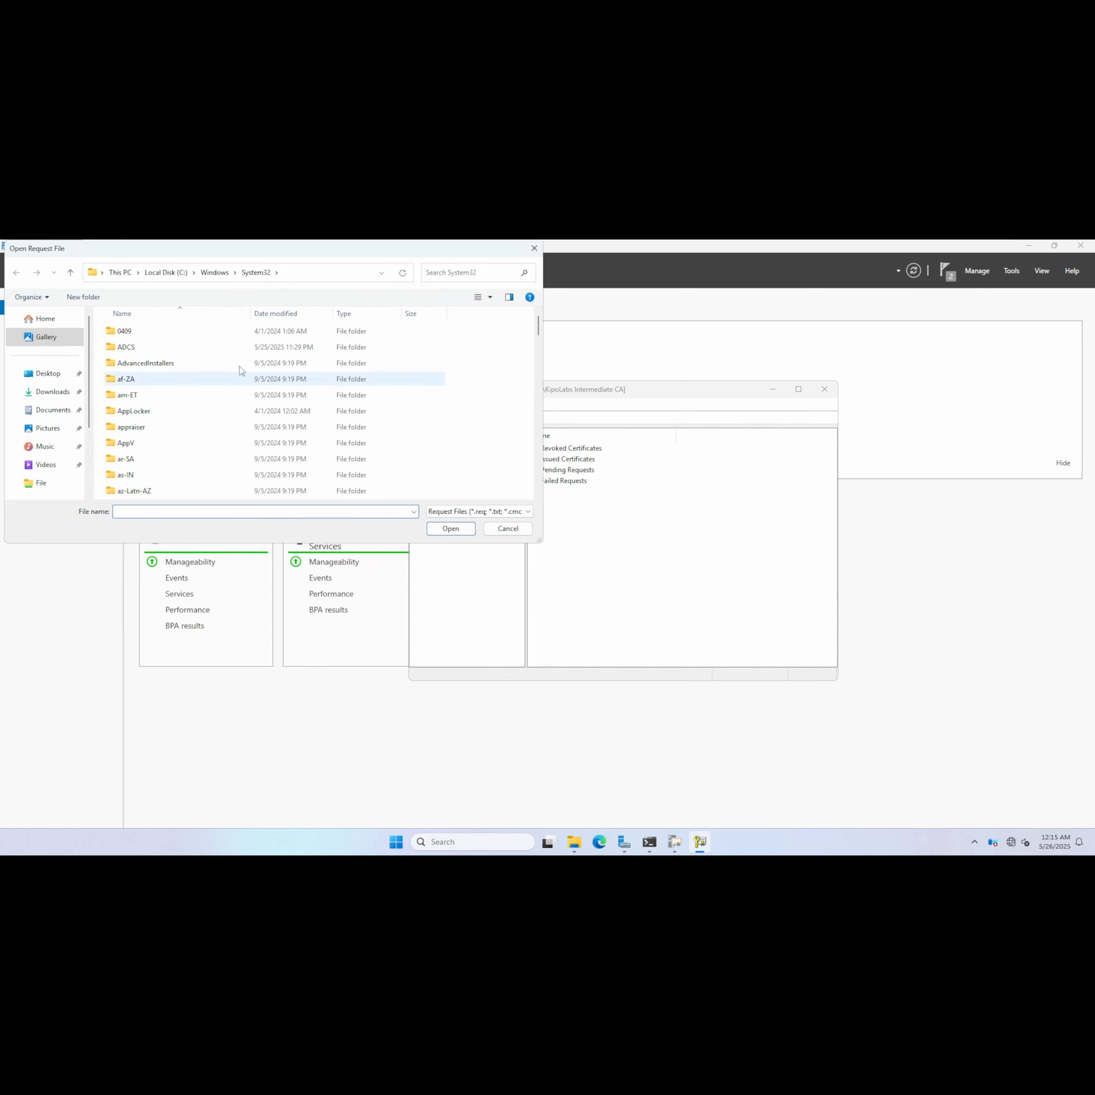
click(317, 274)
text(\\dc0)
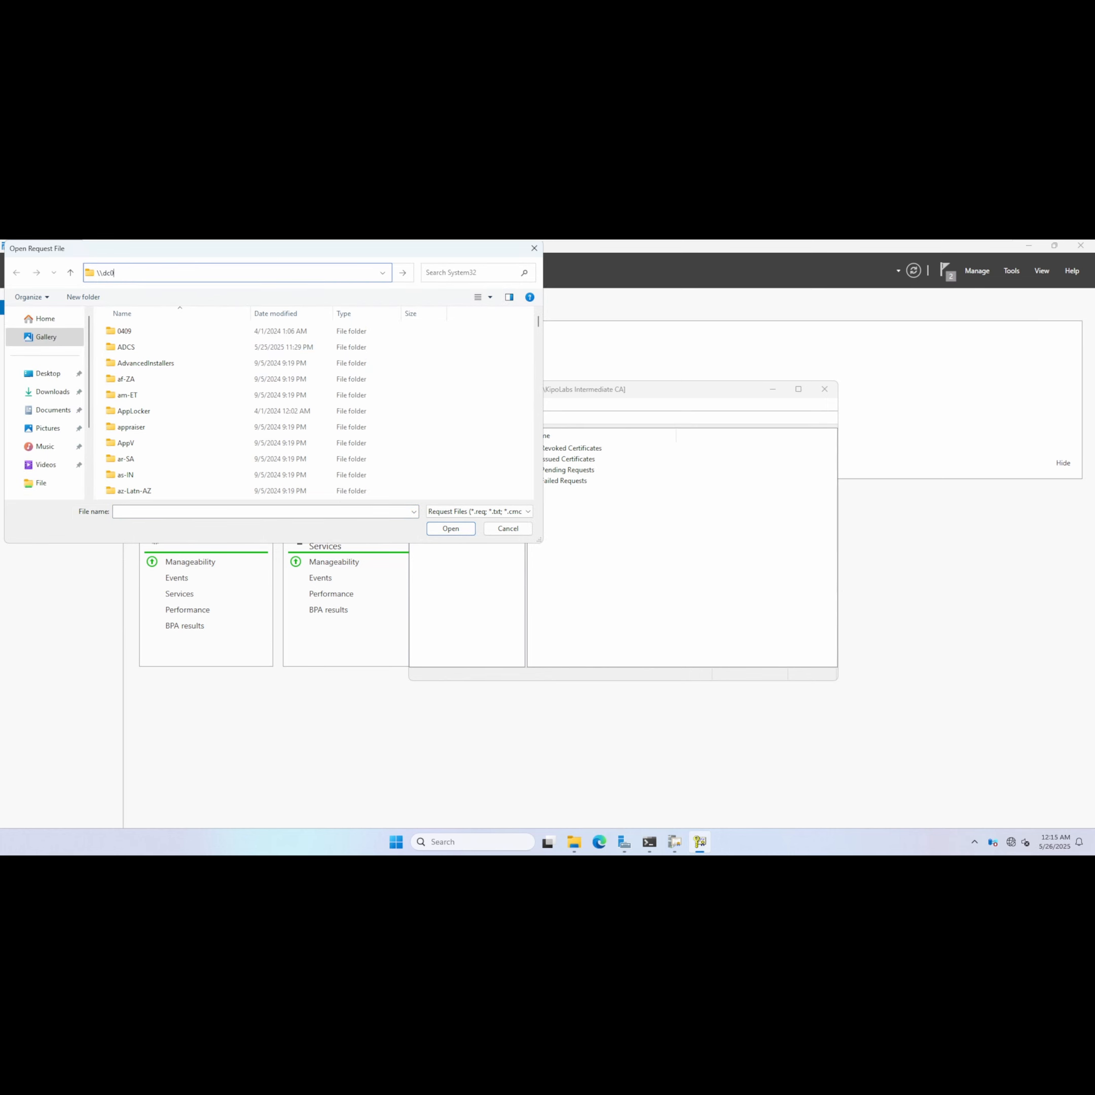
text(1\)
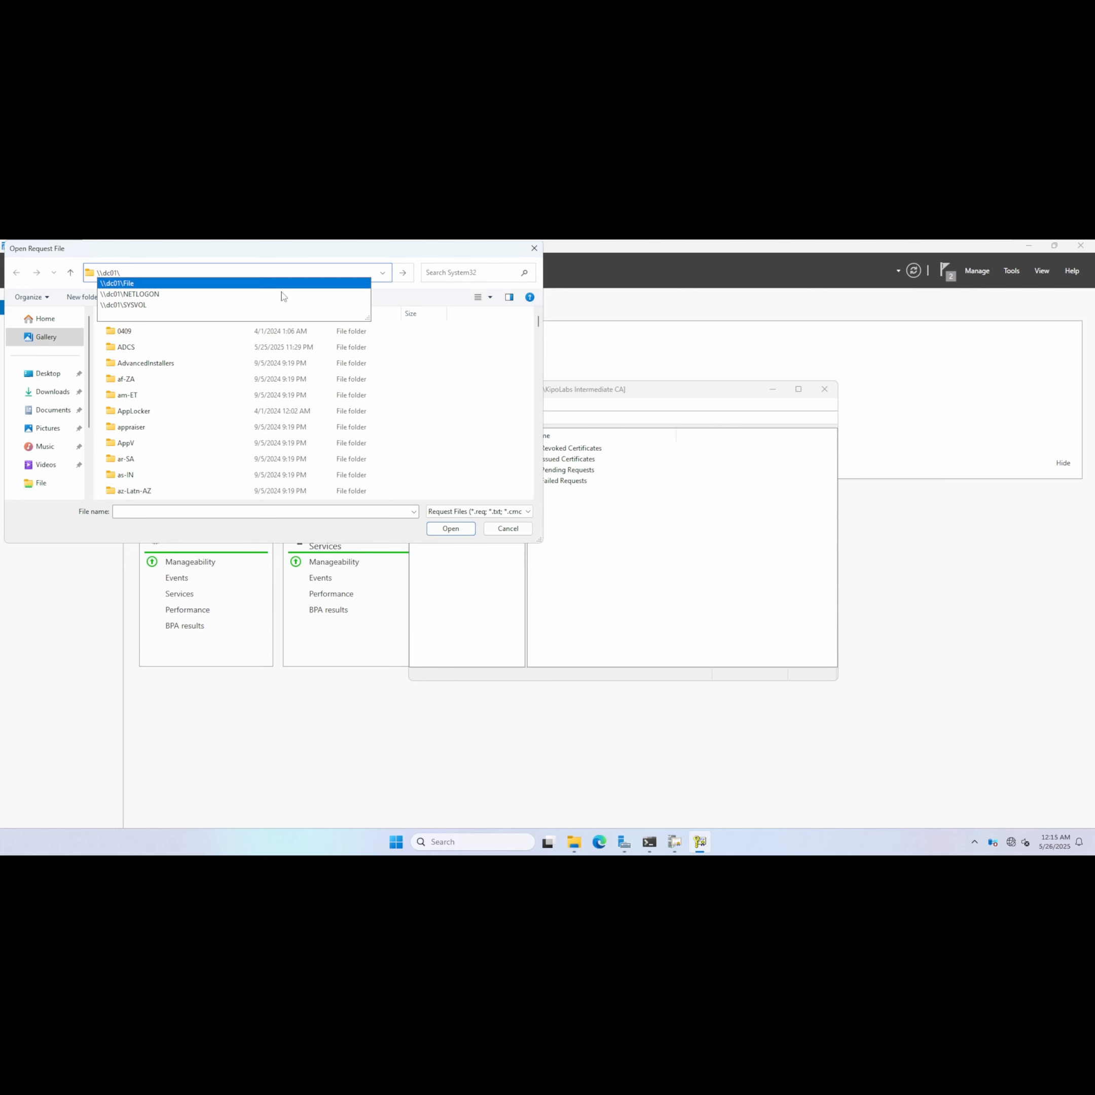
click(166, 284)
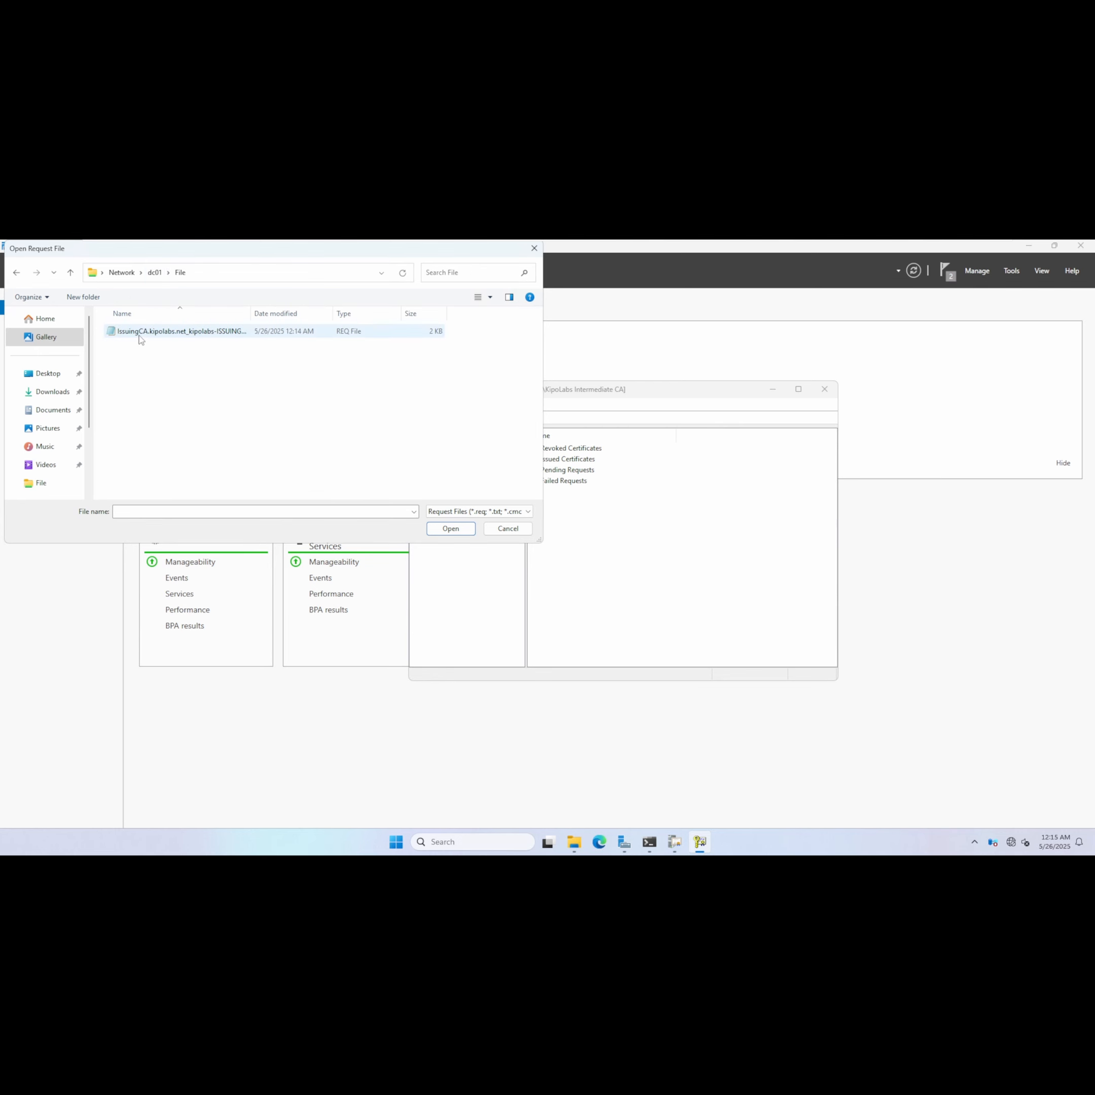
double_click(140, 334)
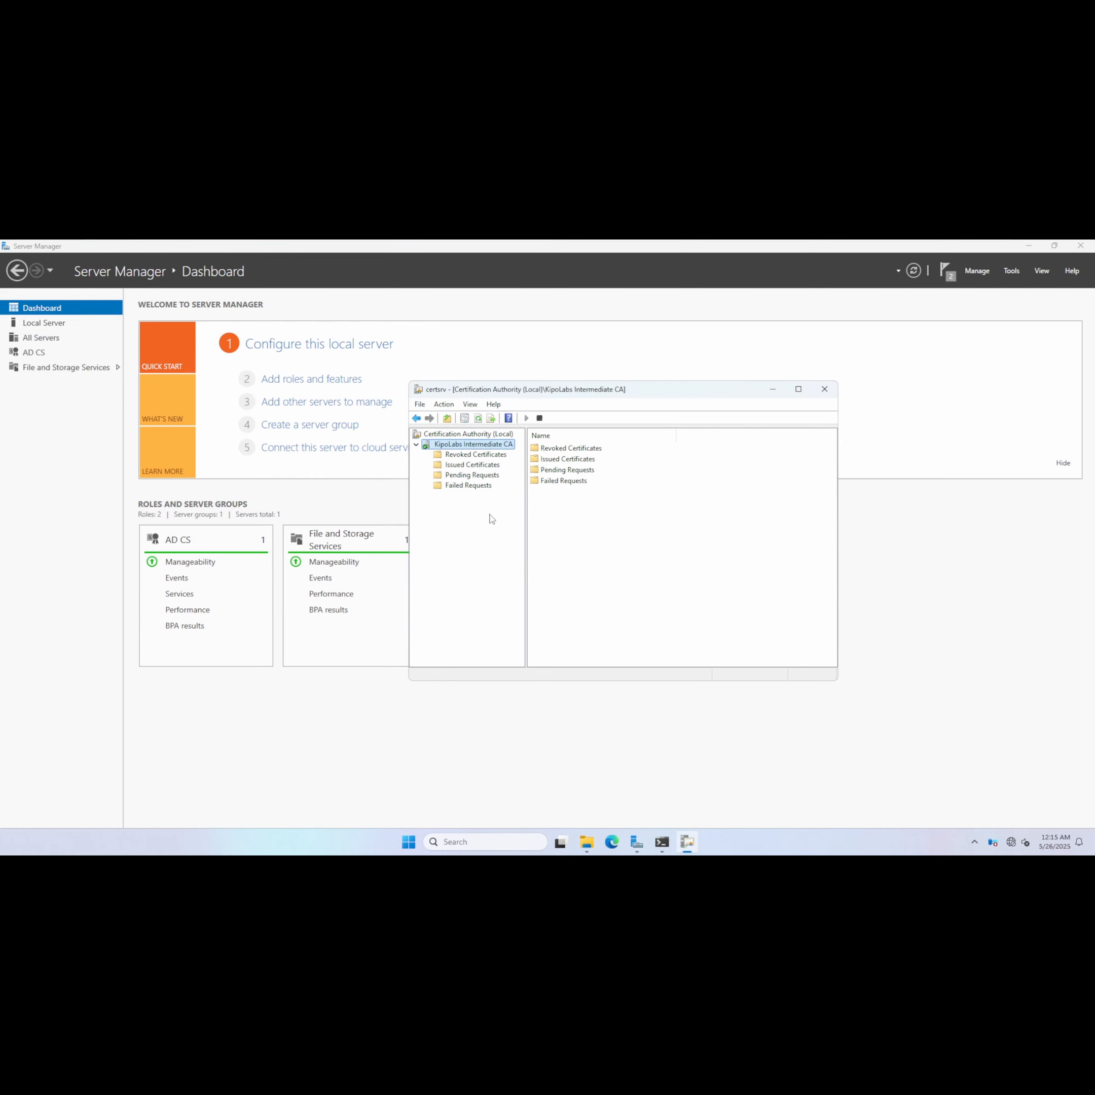
Open the Pending Requests folder and refresh its view repeatedly.
click(492, 476)
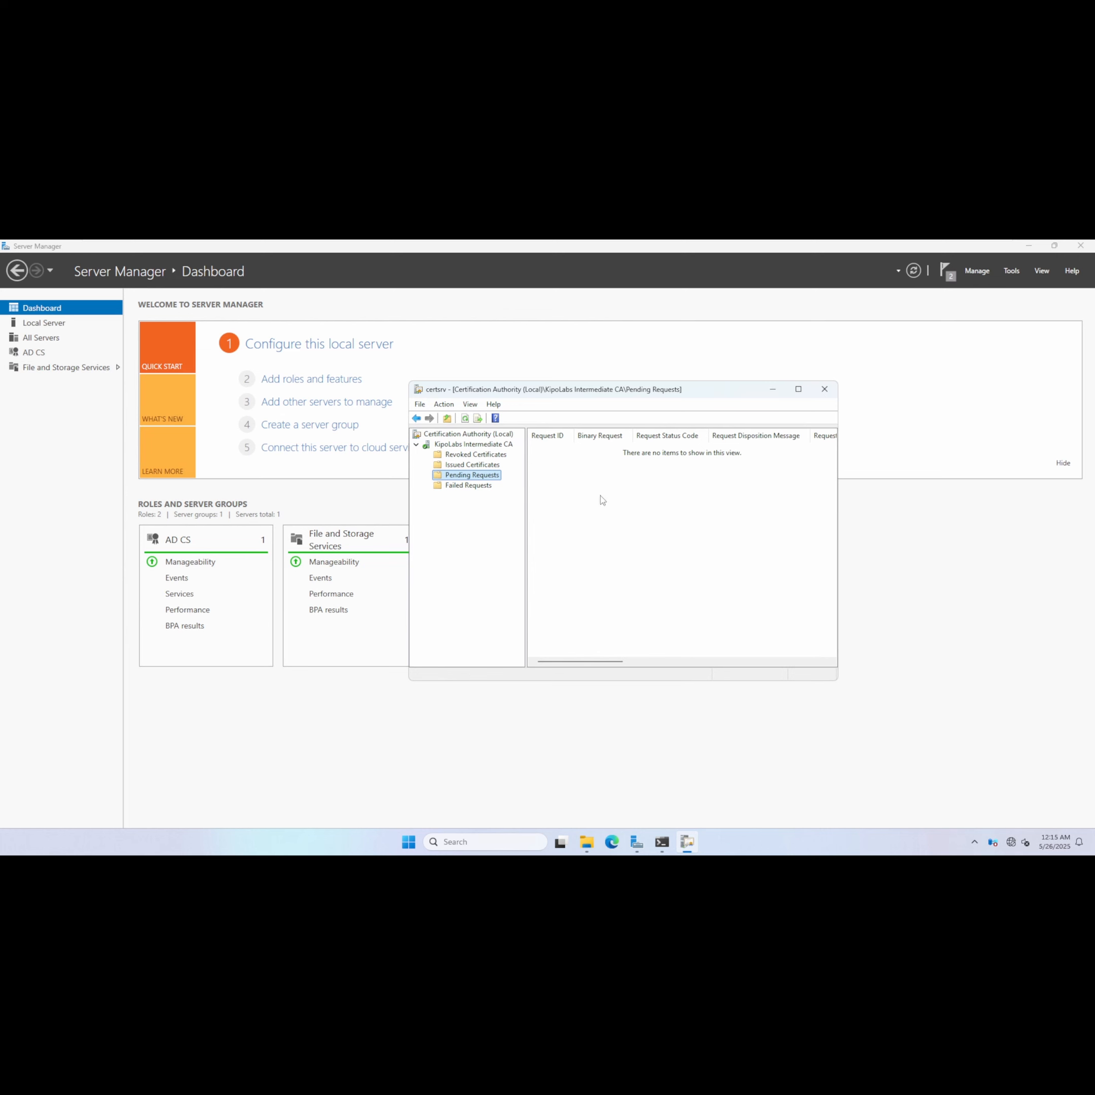
right_click(600, 497)
click(646, 502)
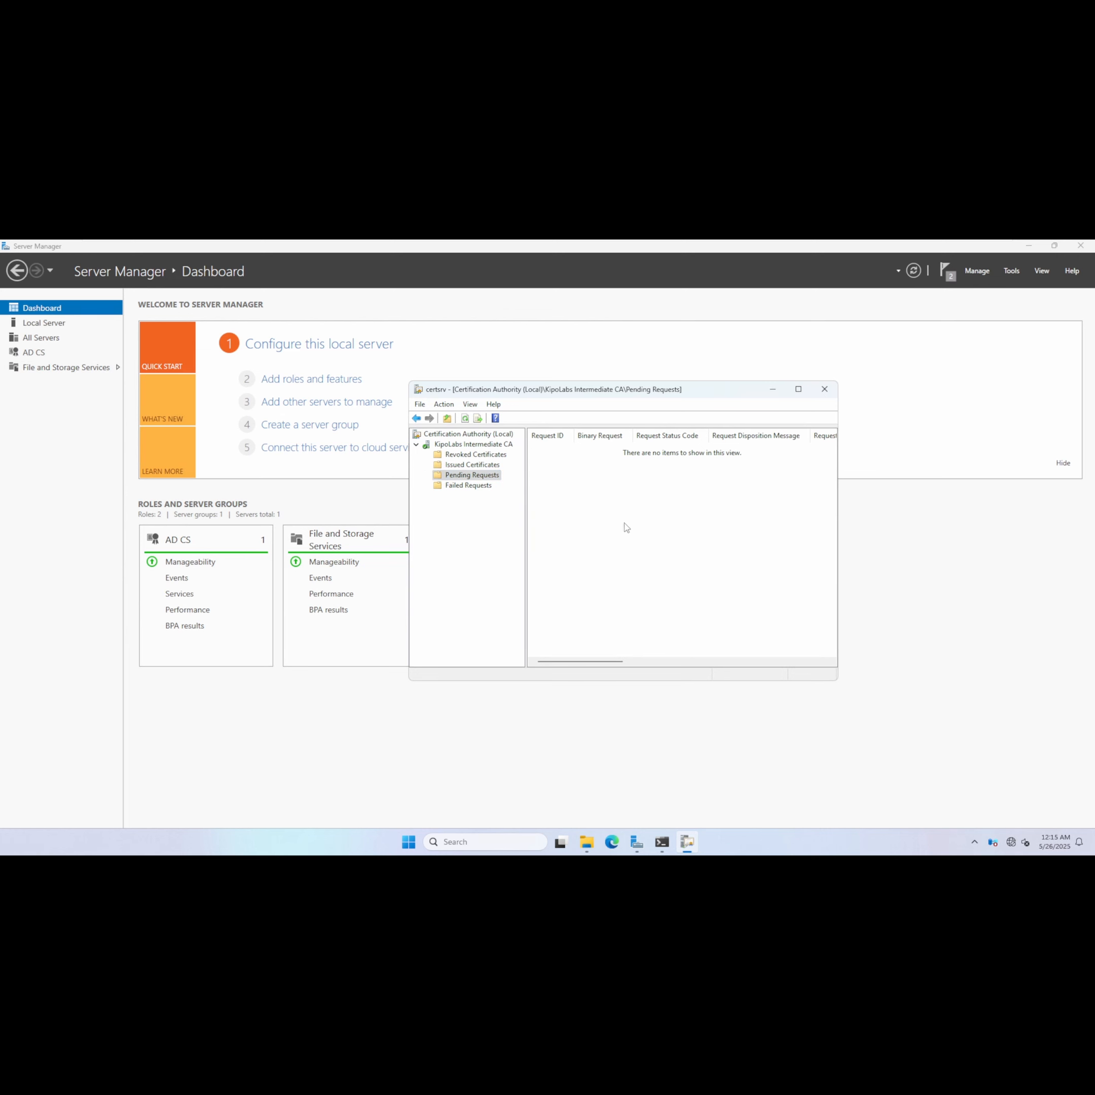
right_click(579, 517)
click(616, 523)
right_click(598, 503)
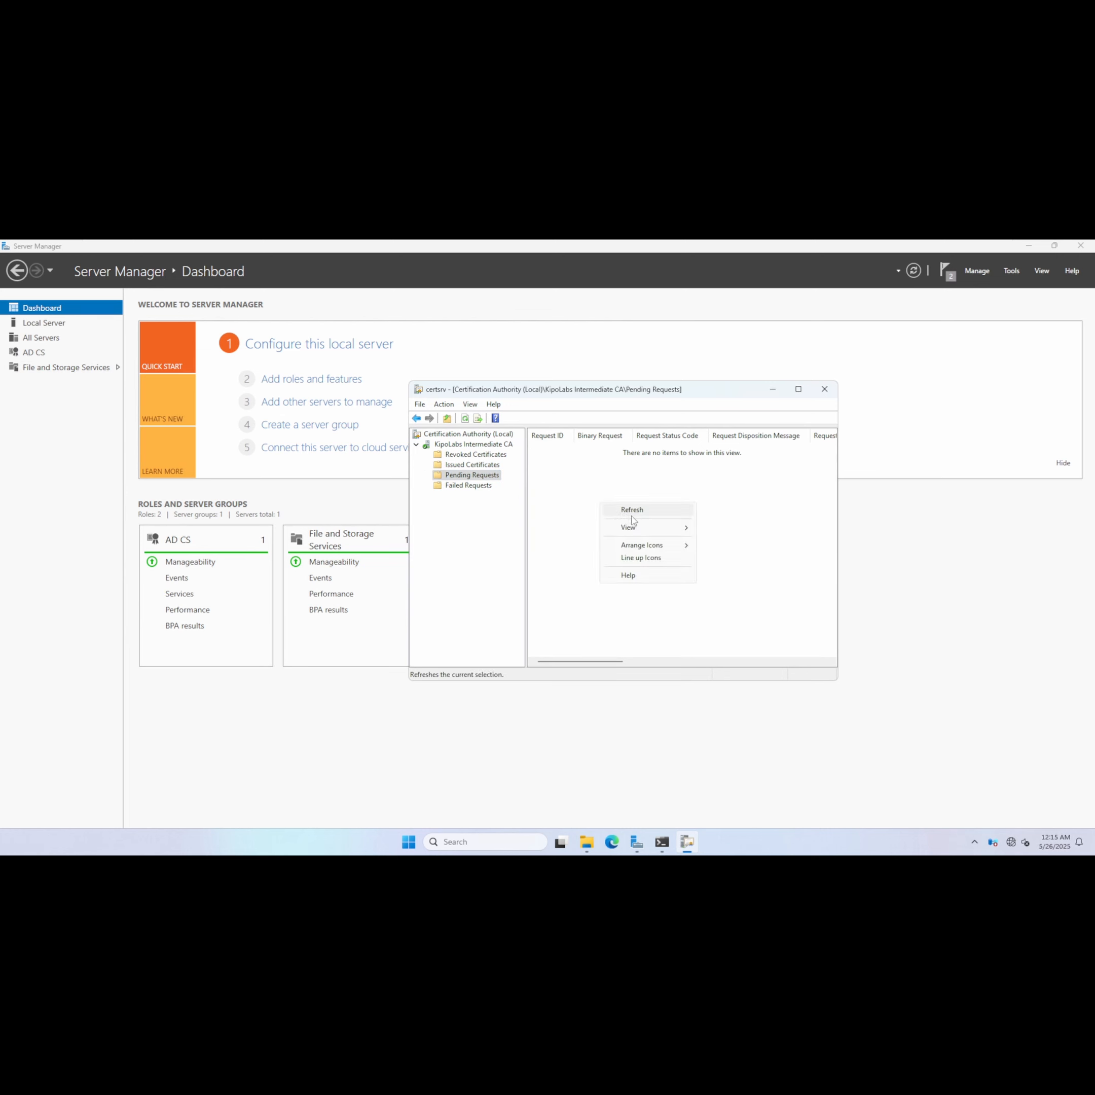
click(636, 514)
right_click(596, 525)
click(621, 535)
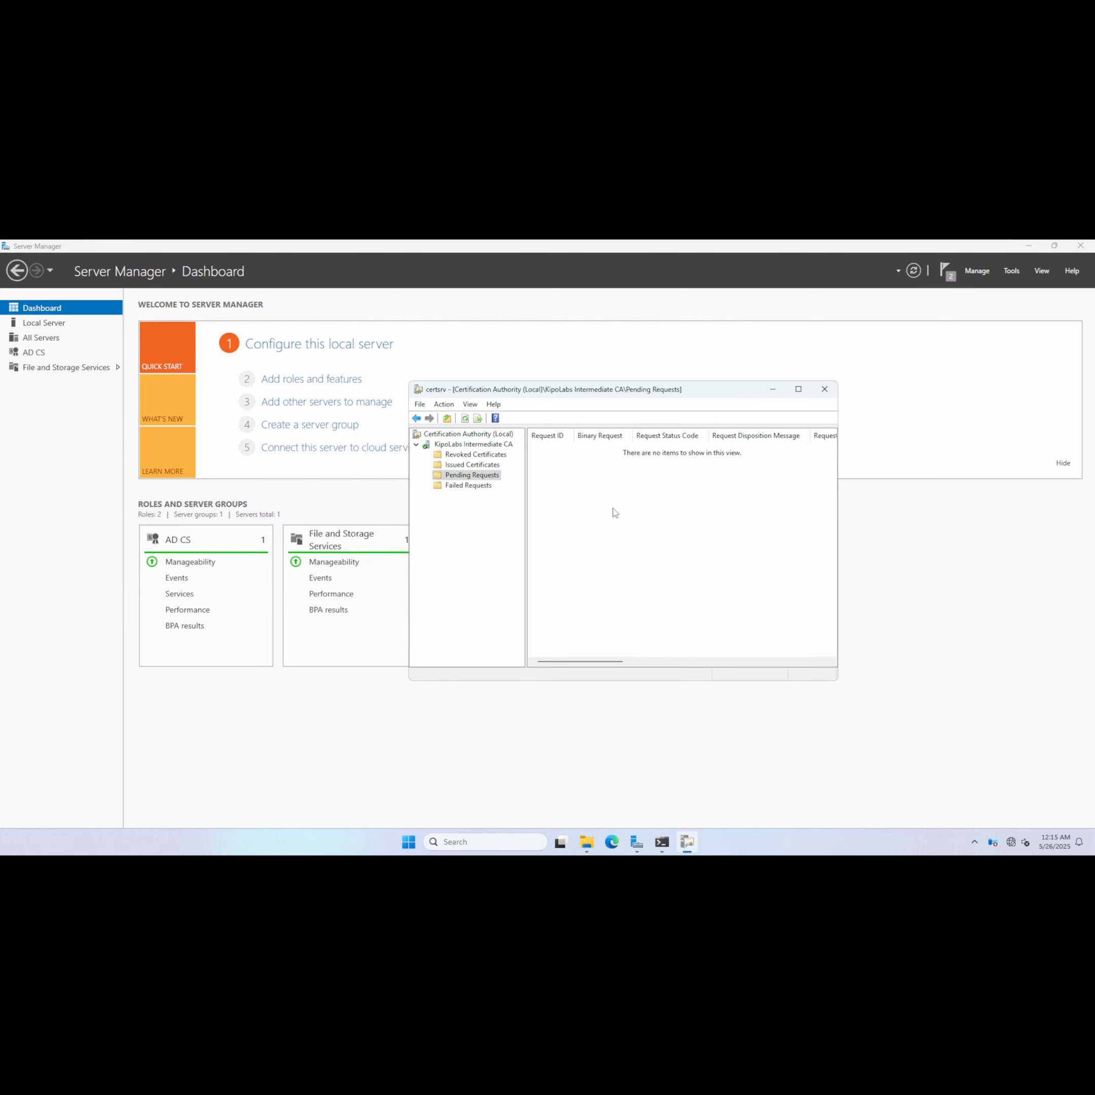
right_click(615, 509)
click(635, 514)
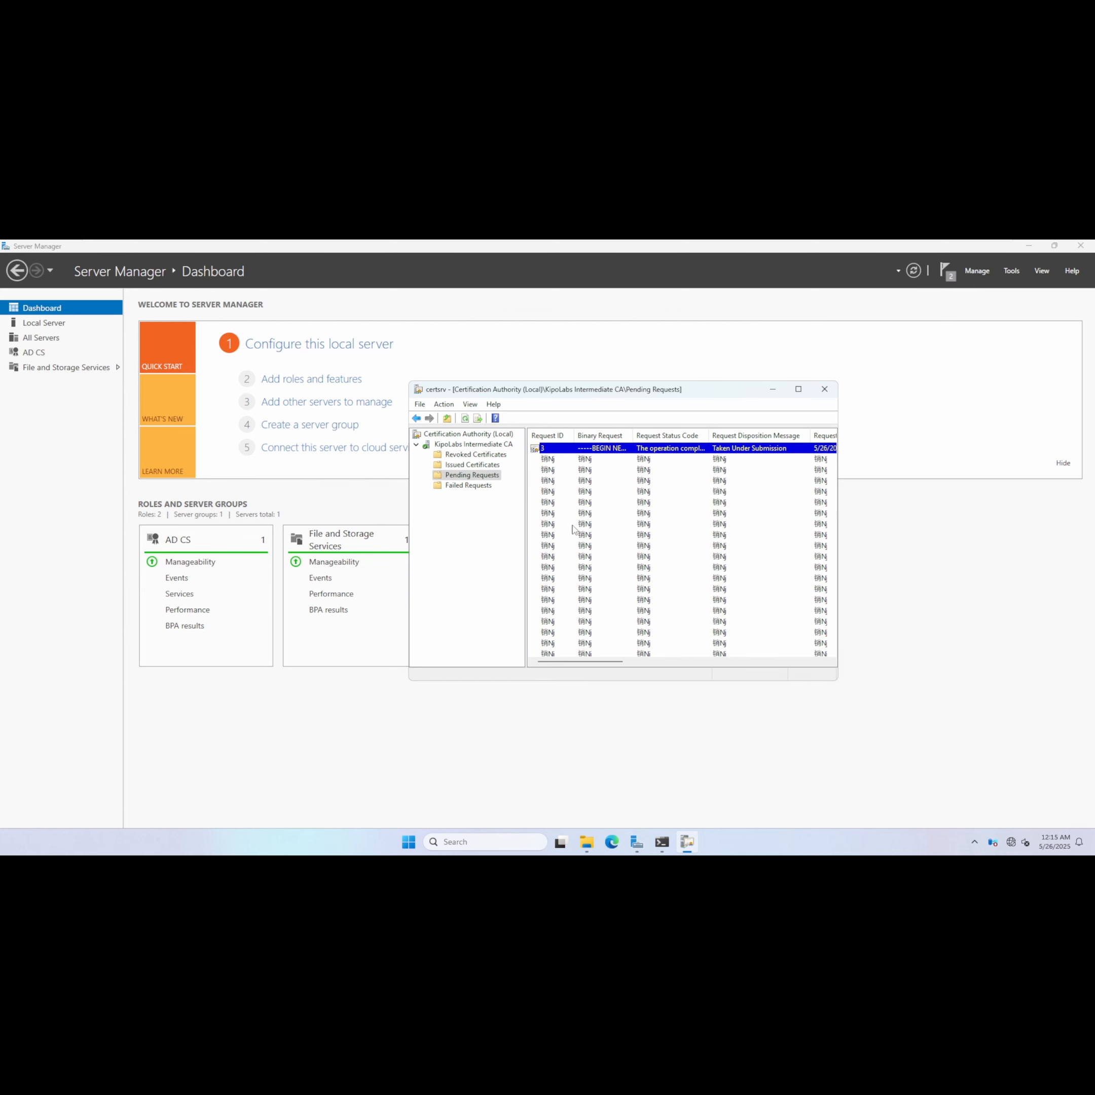
right_click(539, 517)
click(551, 521)
mouse_move(572, 661)
mouse_down()
mouse_move(736, 662)
mouse_move(569, 659)
mouse_up()
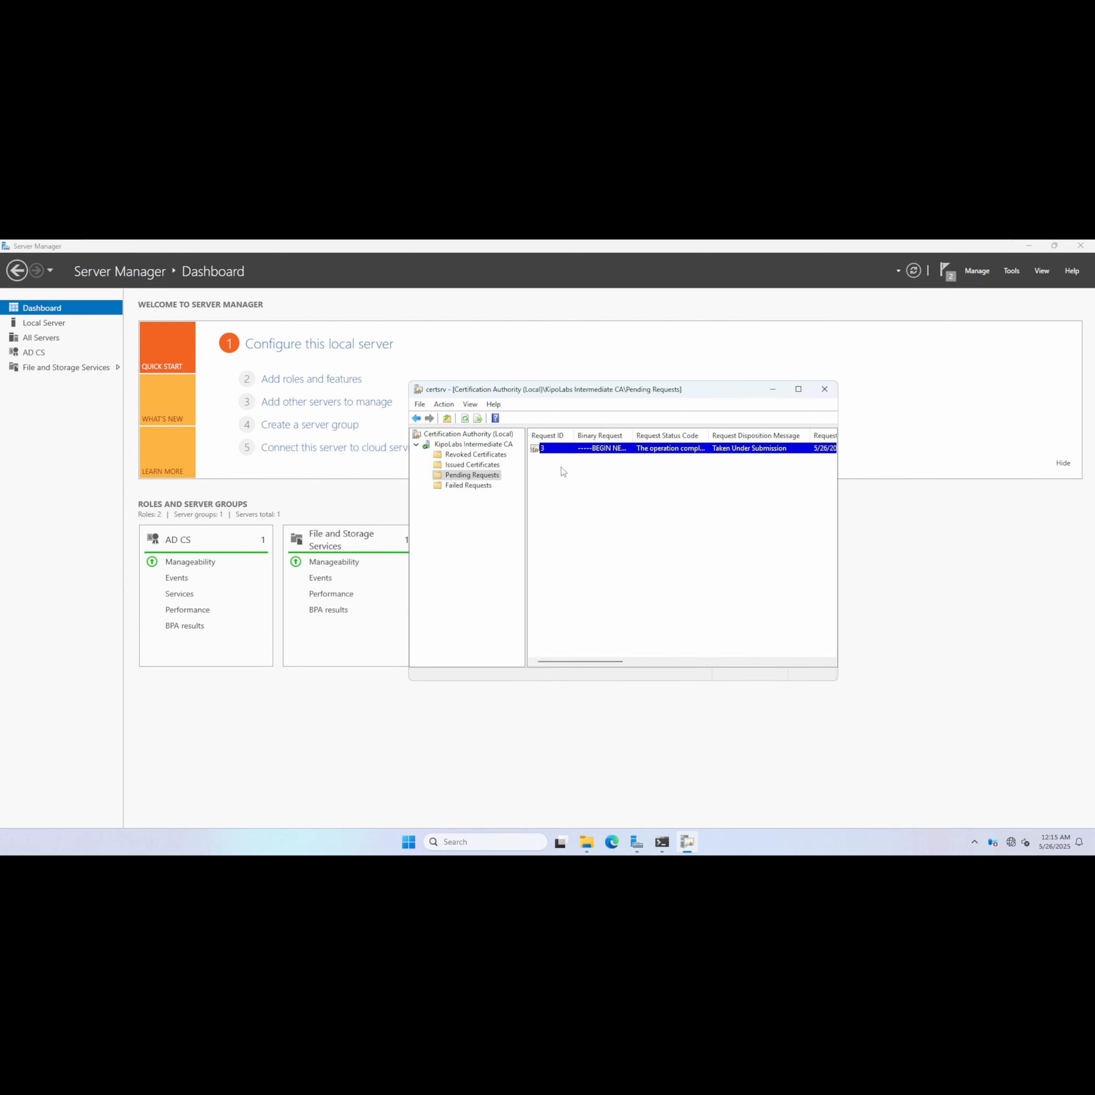
right_click(575, 485)
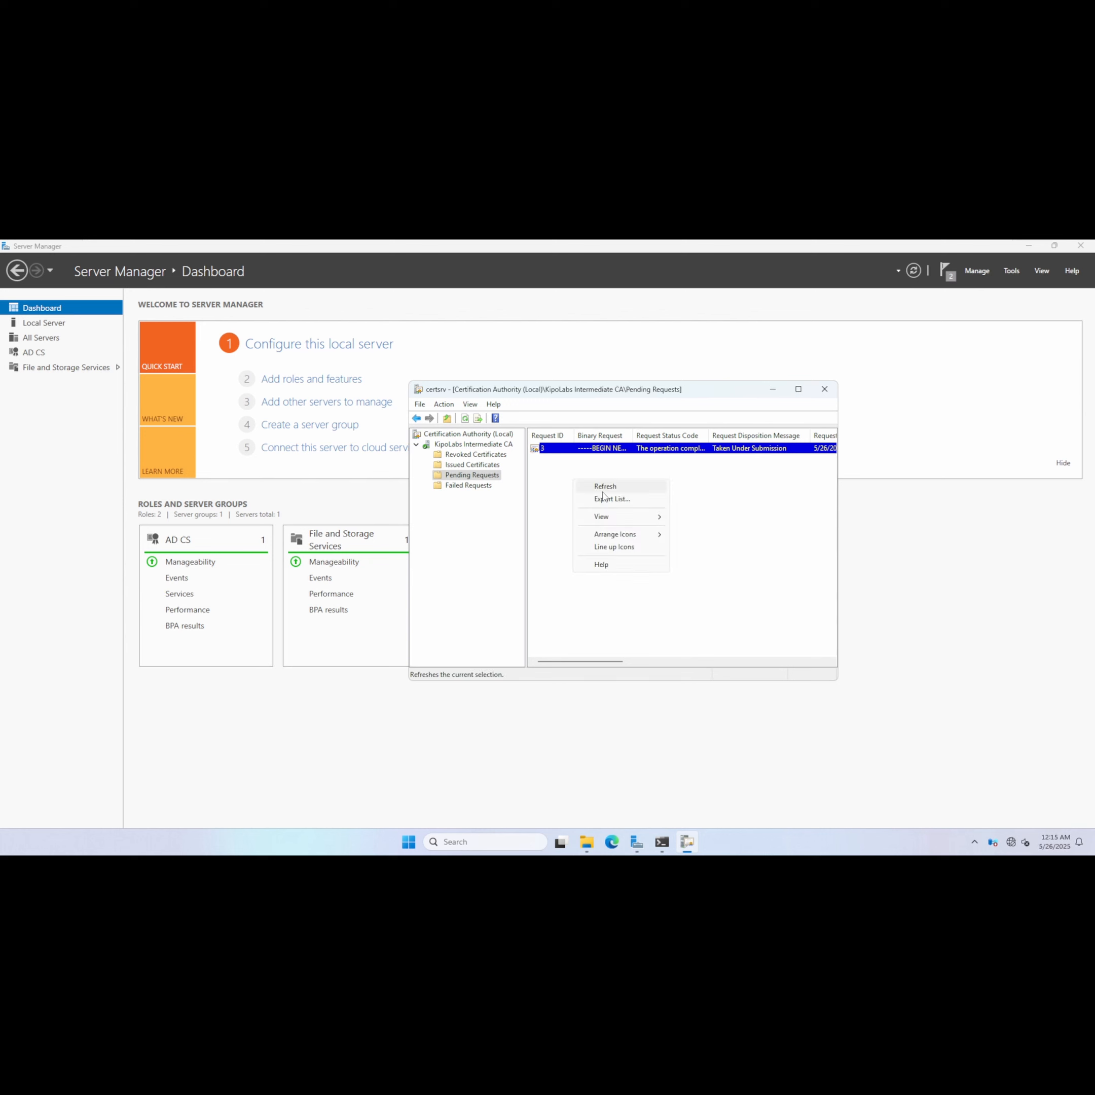
click(595, 489)
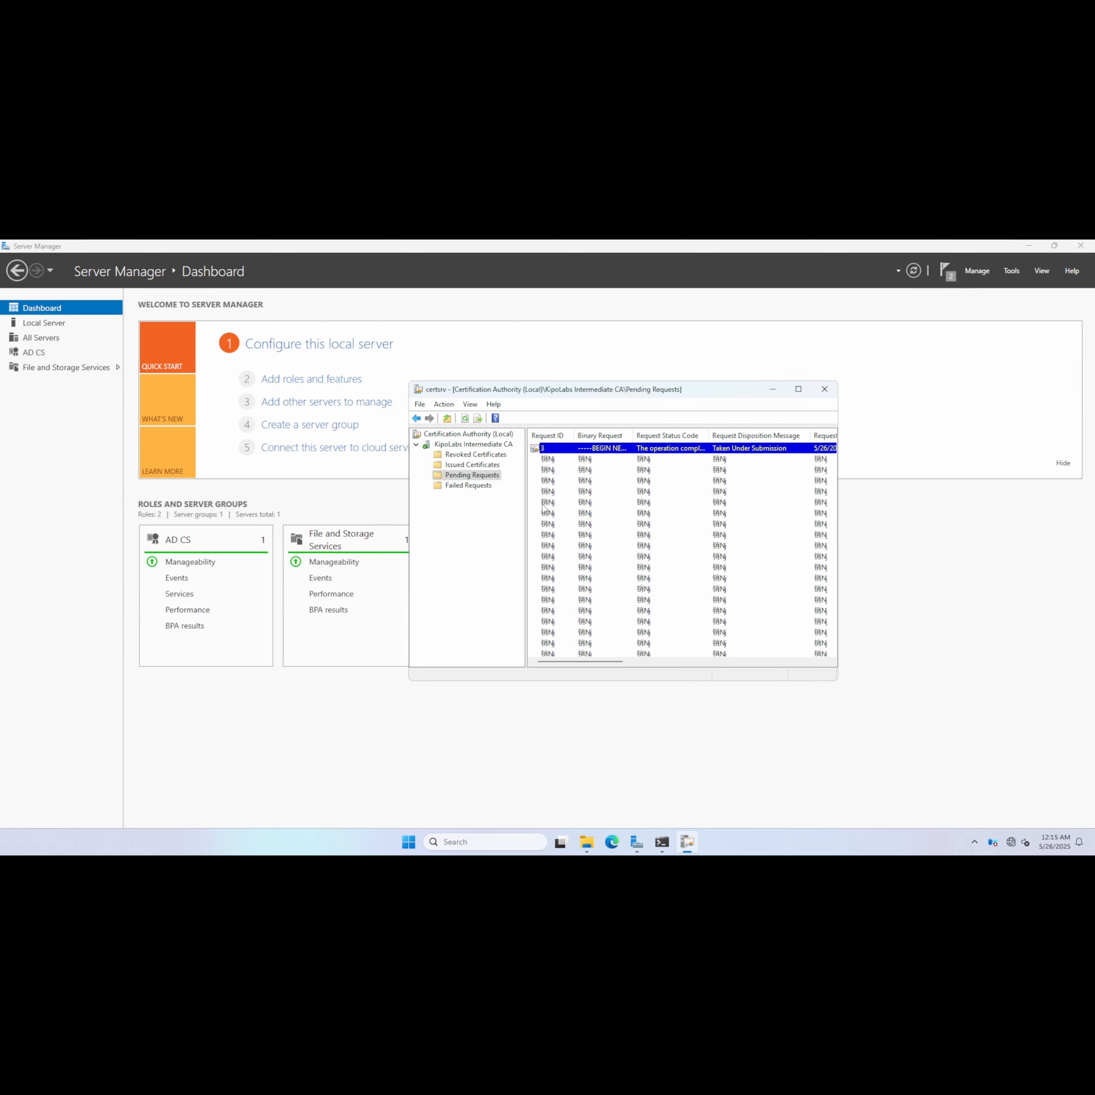
right_click(540, 503)
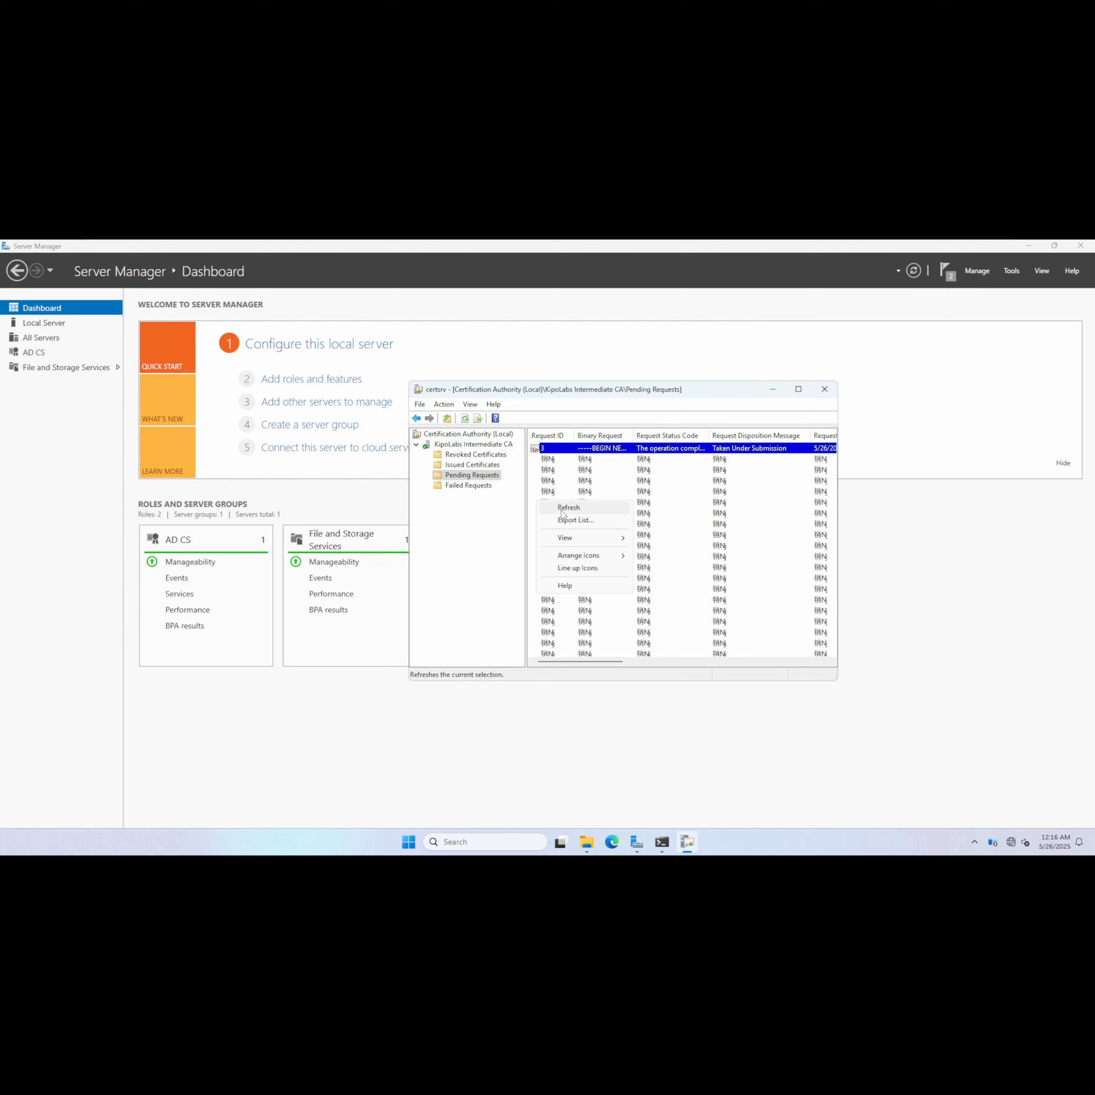
click(577, 506)
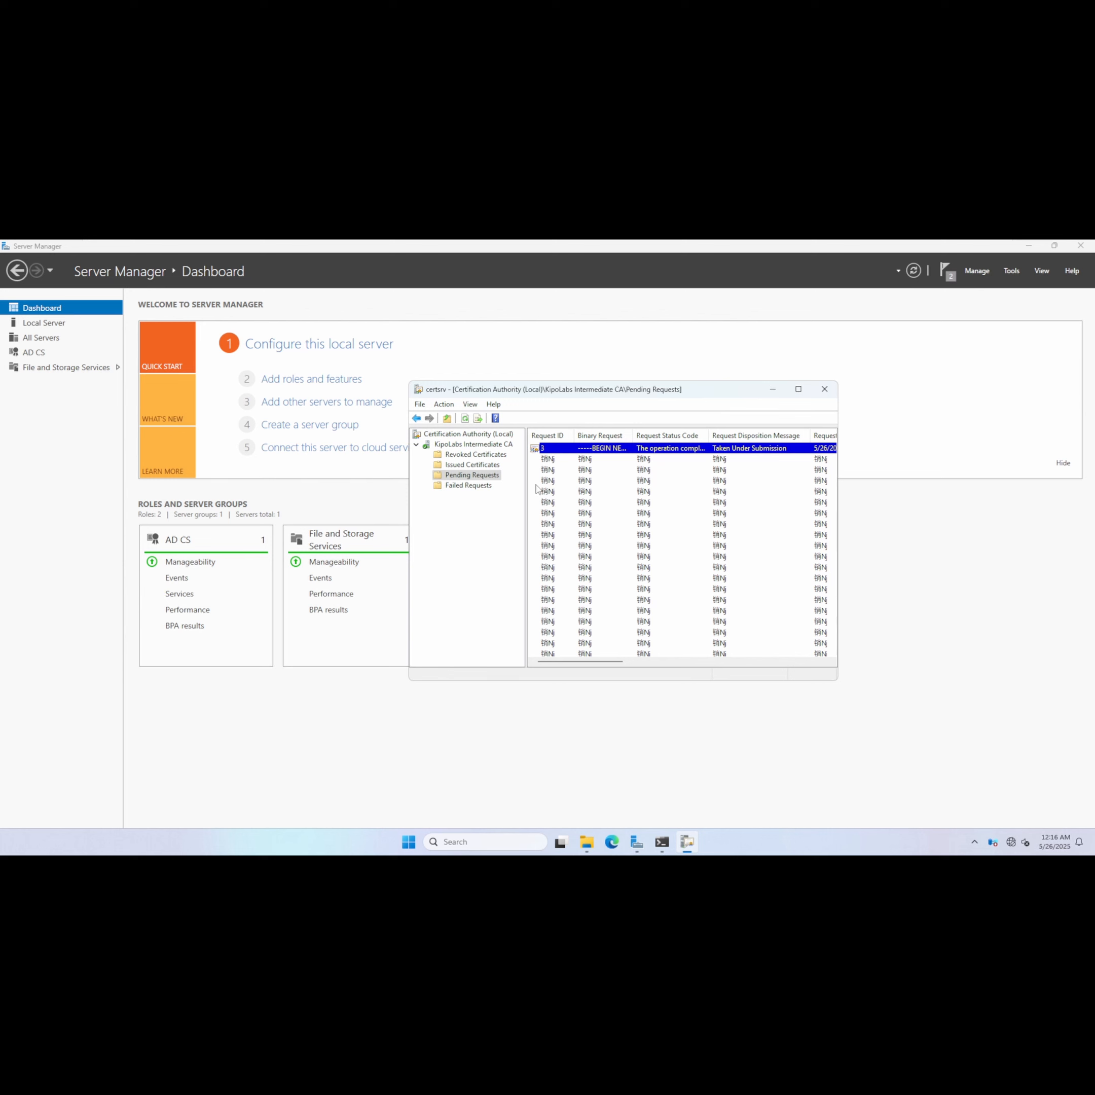
Issue the pending IssuingCA certificate request.
right_click(559, 453)
mouse_move(603, 455)
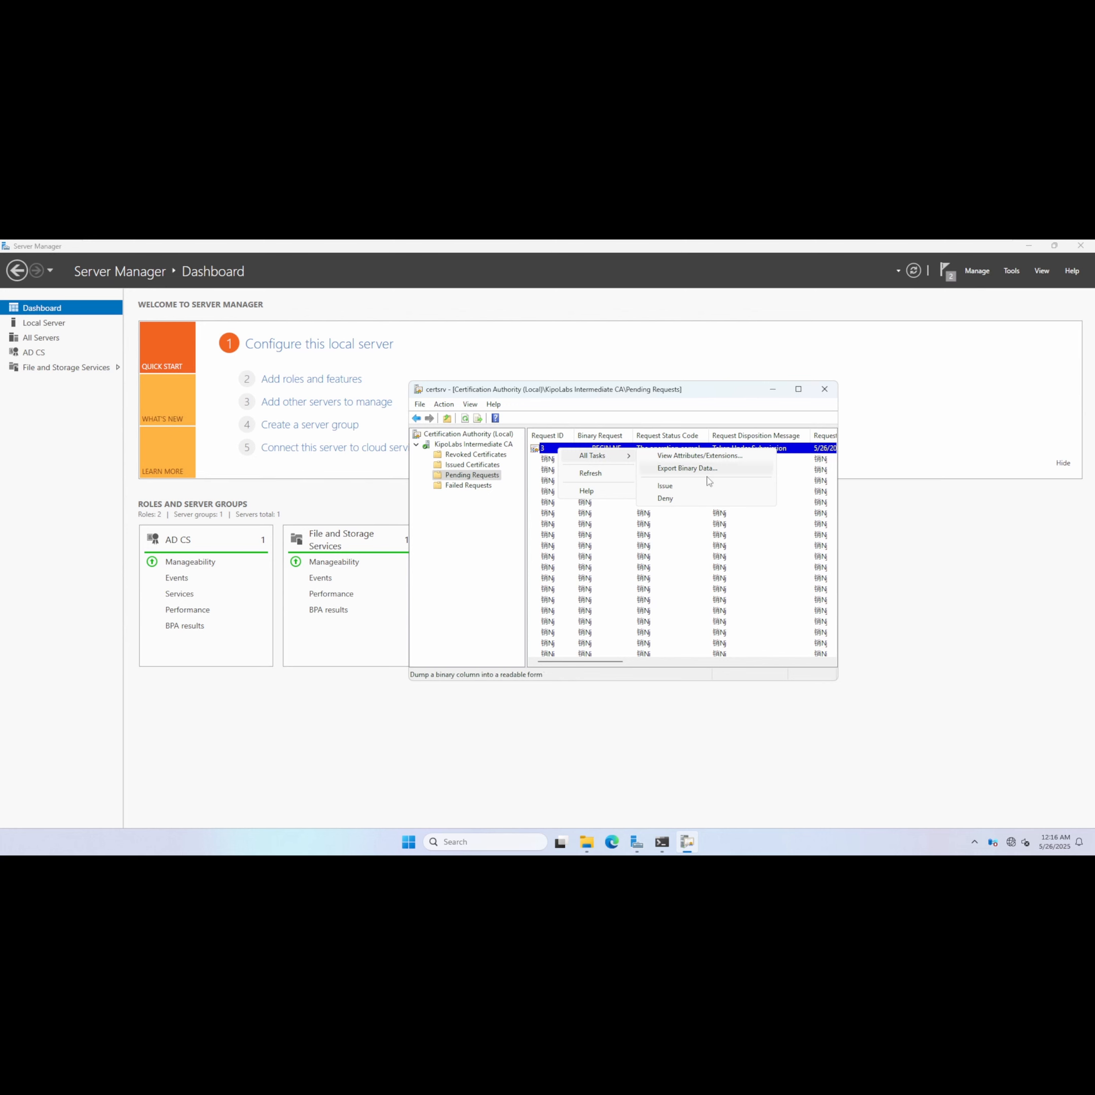
click(688, 490)
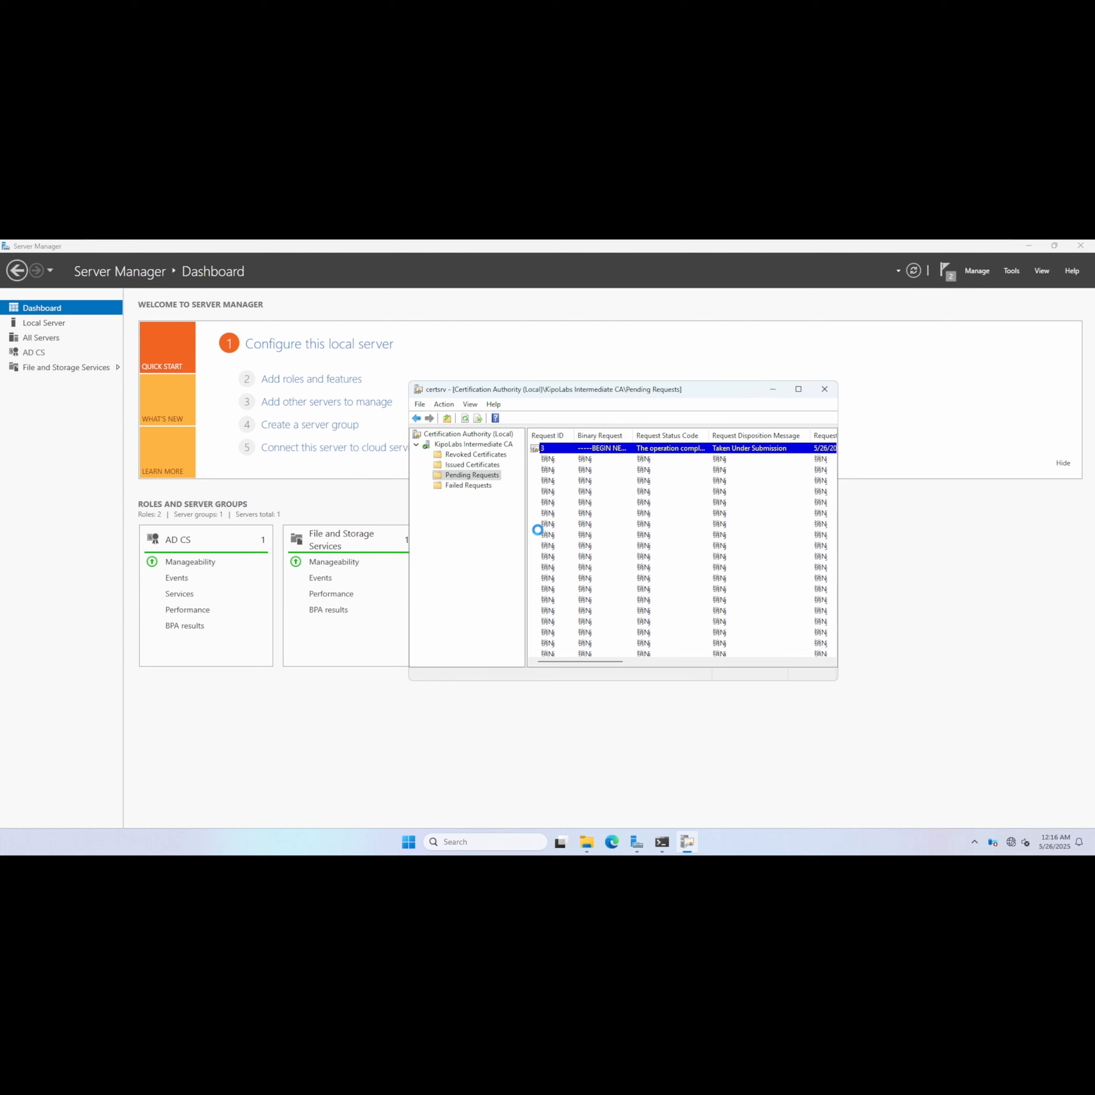
Open the issued certificate under Issued Certificates and examine its CRL Distribution Points and Authority Information Access details.
click(472, 465)
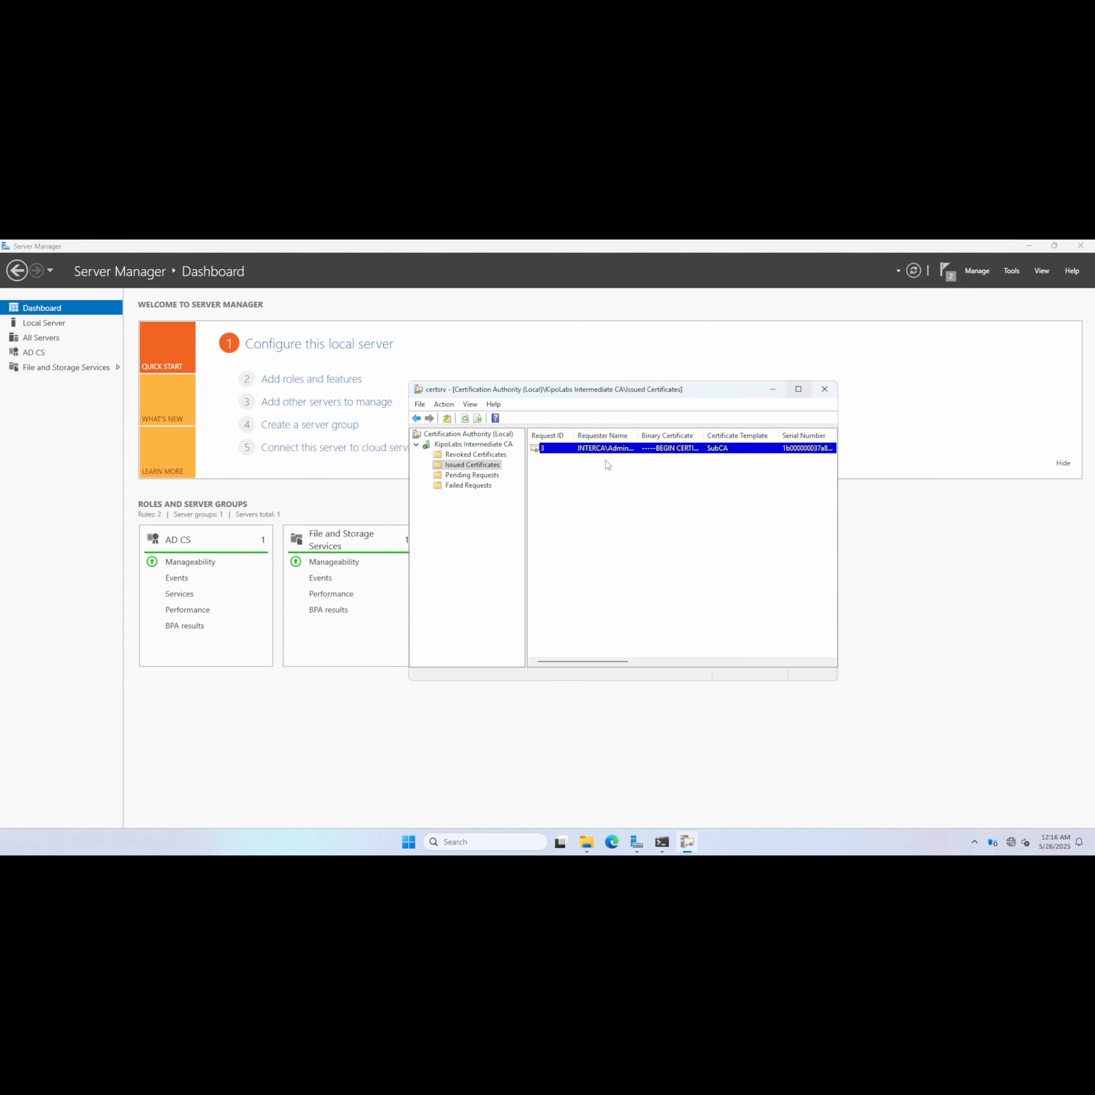
double_click(563, 454)
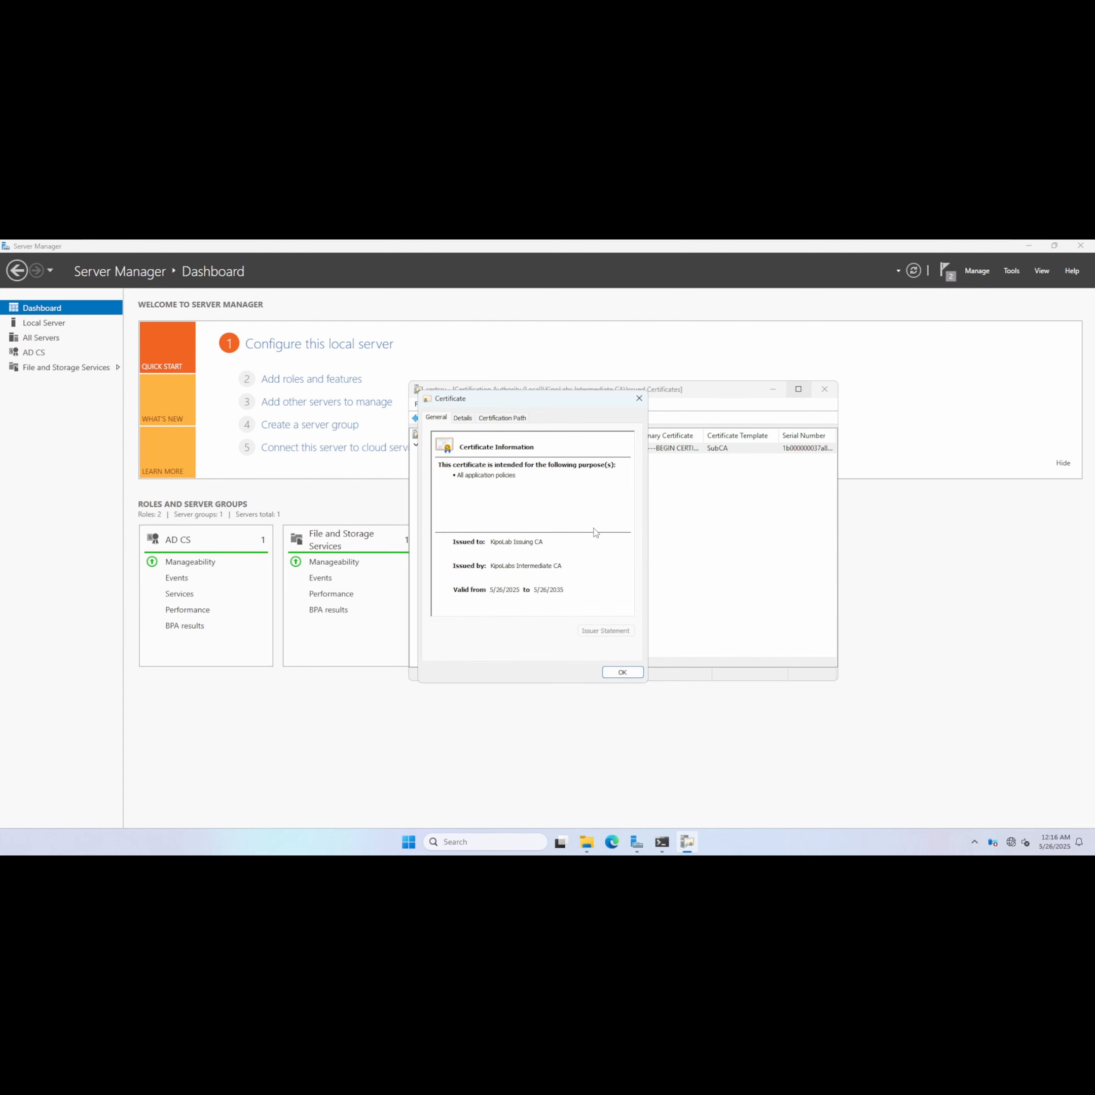
click(464, 418)
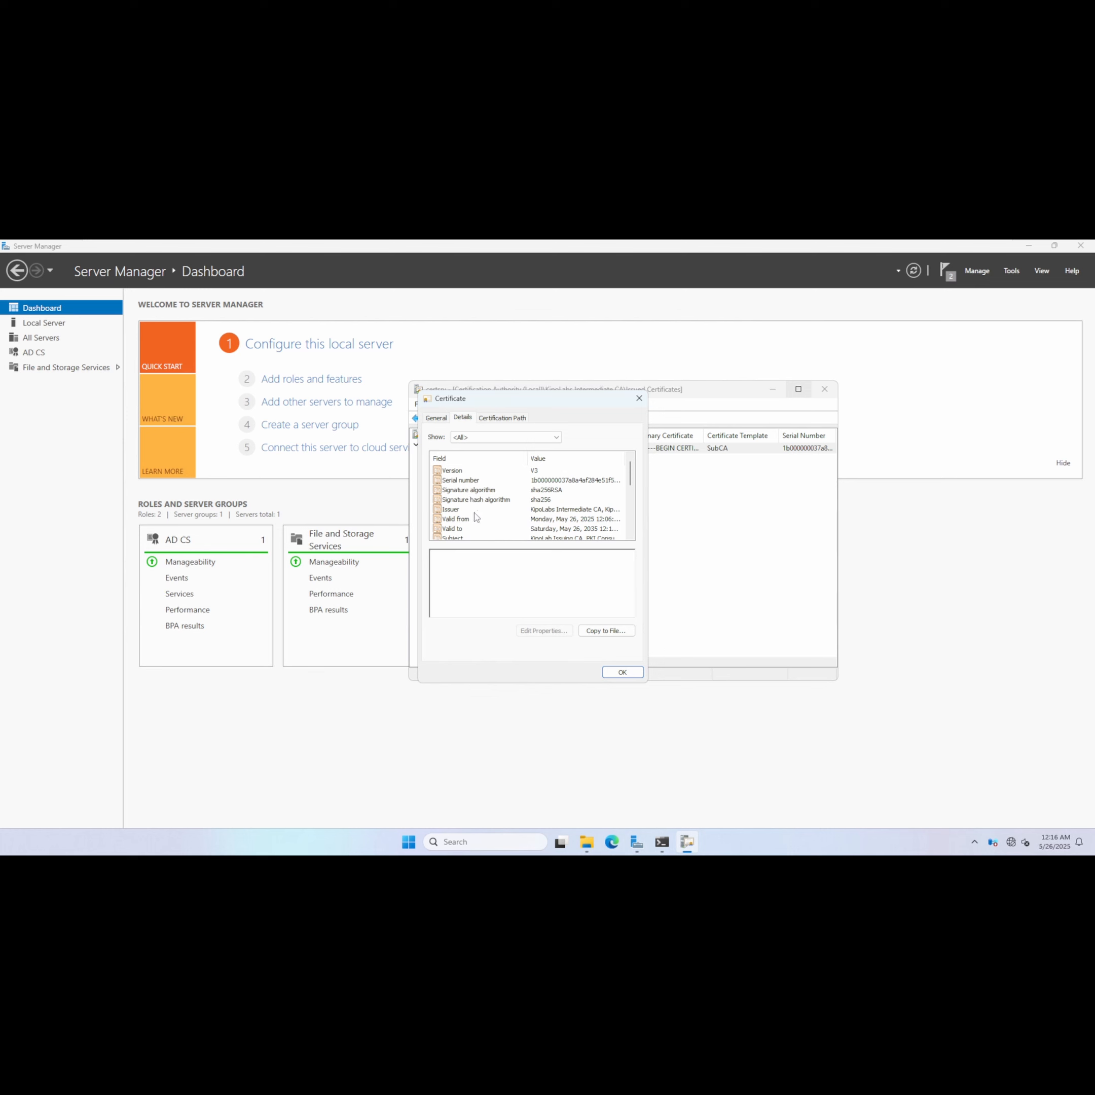
scroll(474, 512, down, 2)
scroll(477, 530, down, 3)
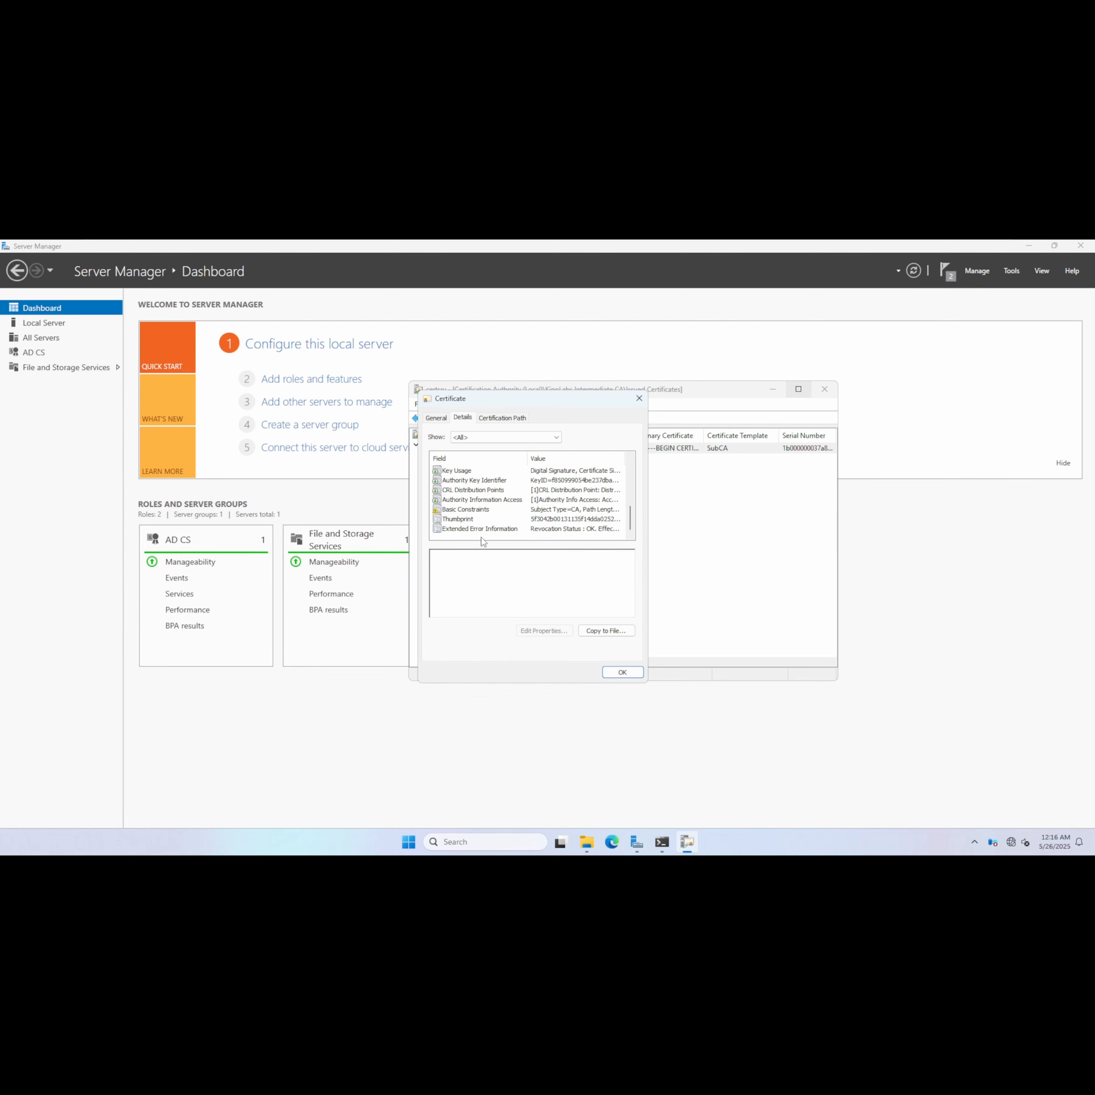
click(475, 491)
click(477, 491)
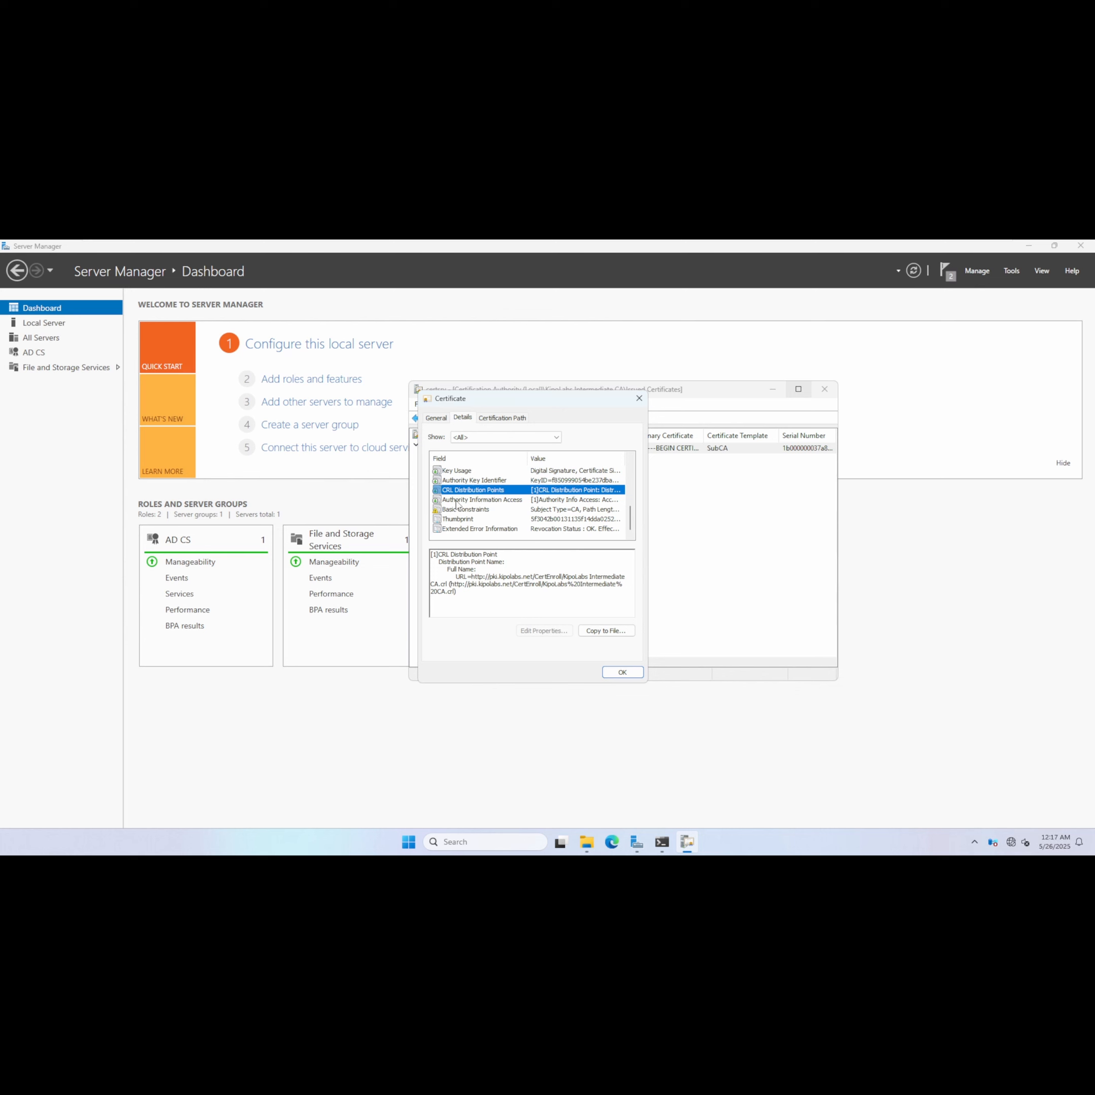
scroll(456, 505, up, 1)
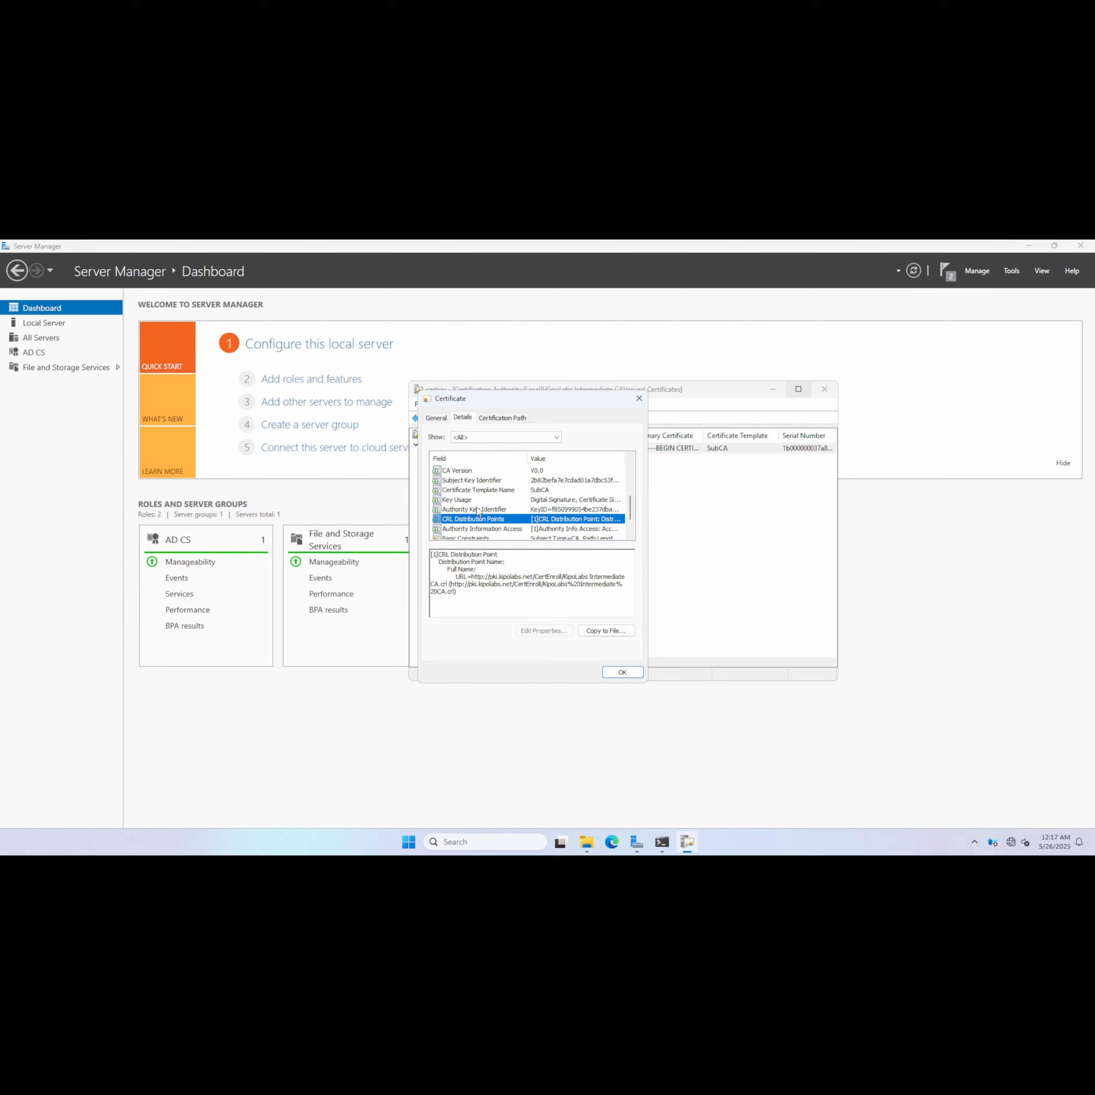
click(477, 529)
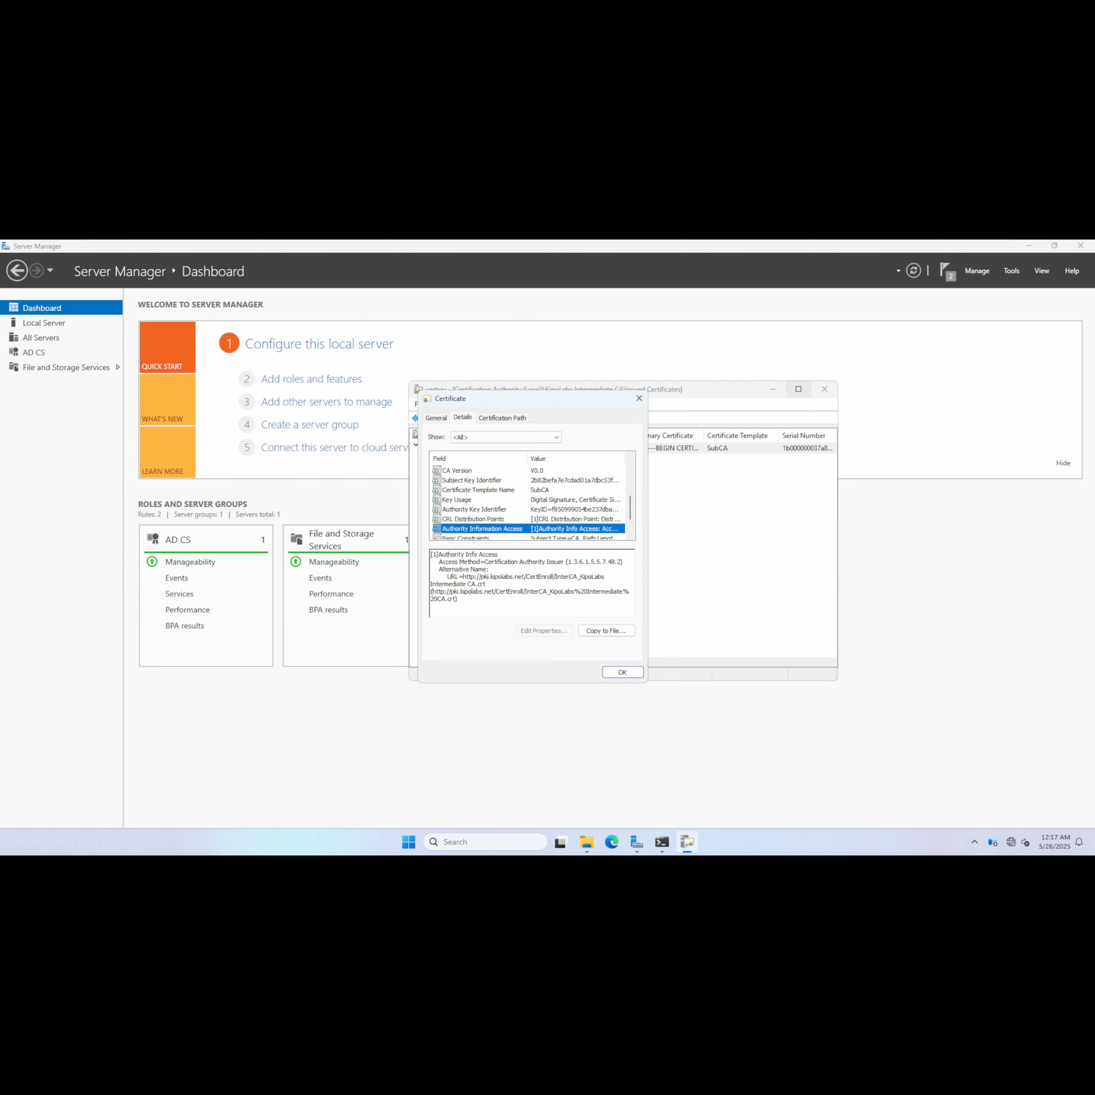
click(643, 675)
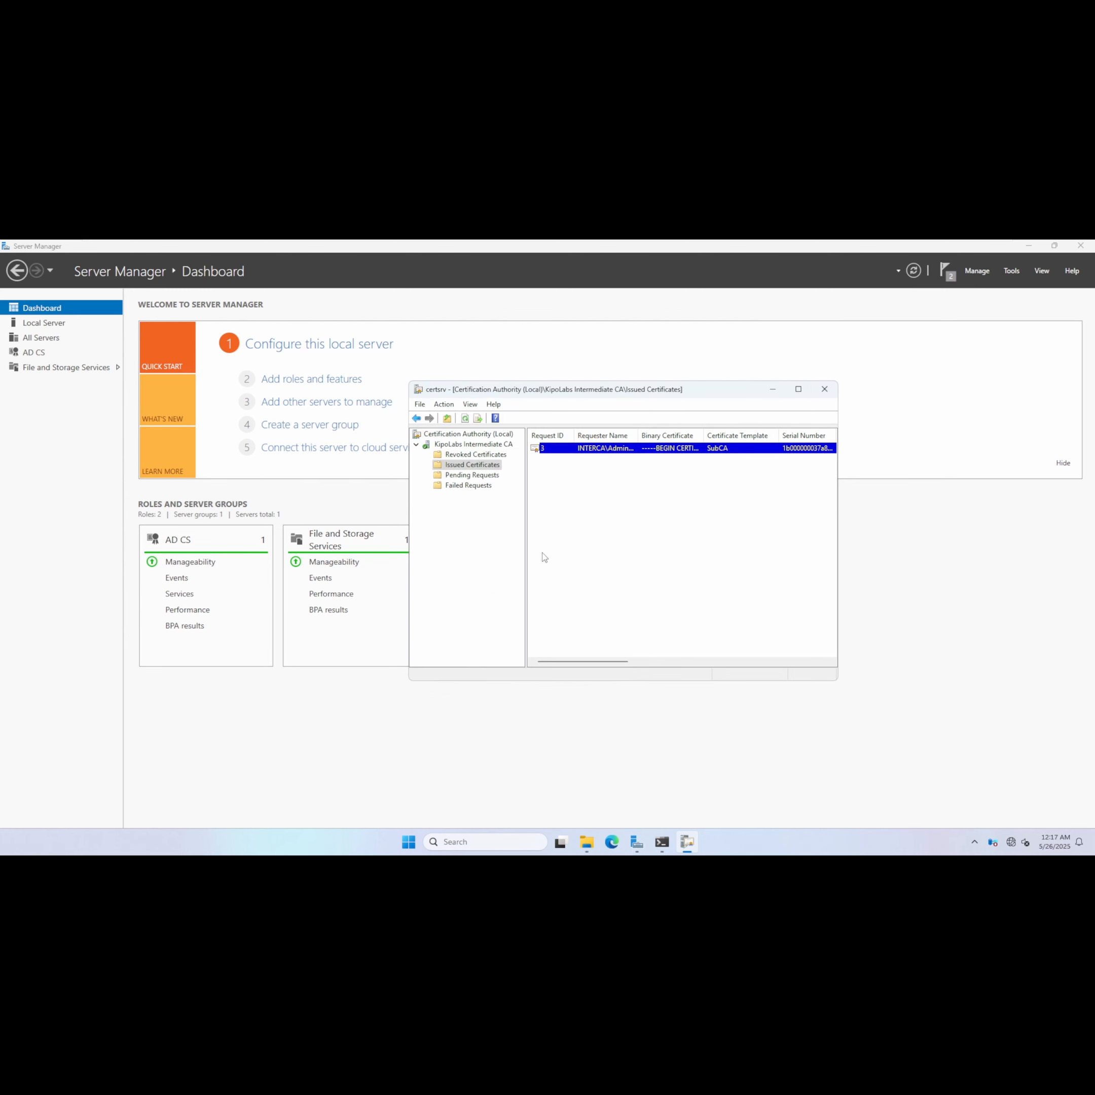
Open the issued IssuingCA certificate and export it in PKCS #7 format, including all certificates in the certification path.
right_click(589, 450)
click(610, 454)
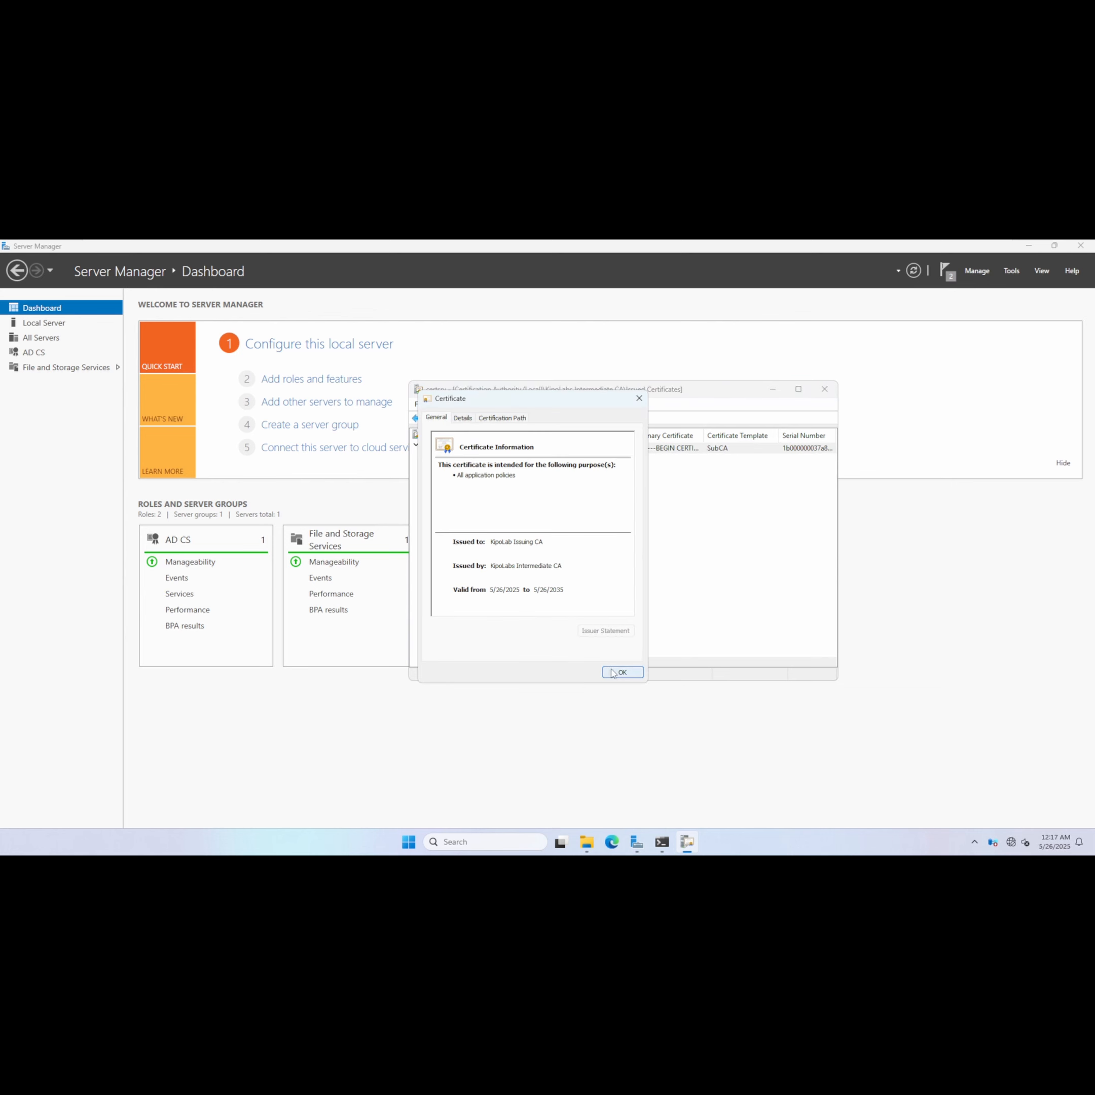
click(463, 418)
click(599, 638)
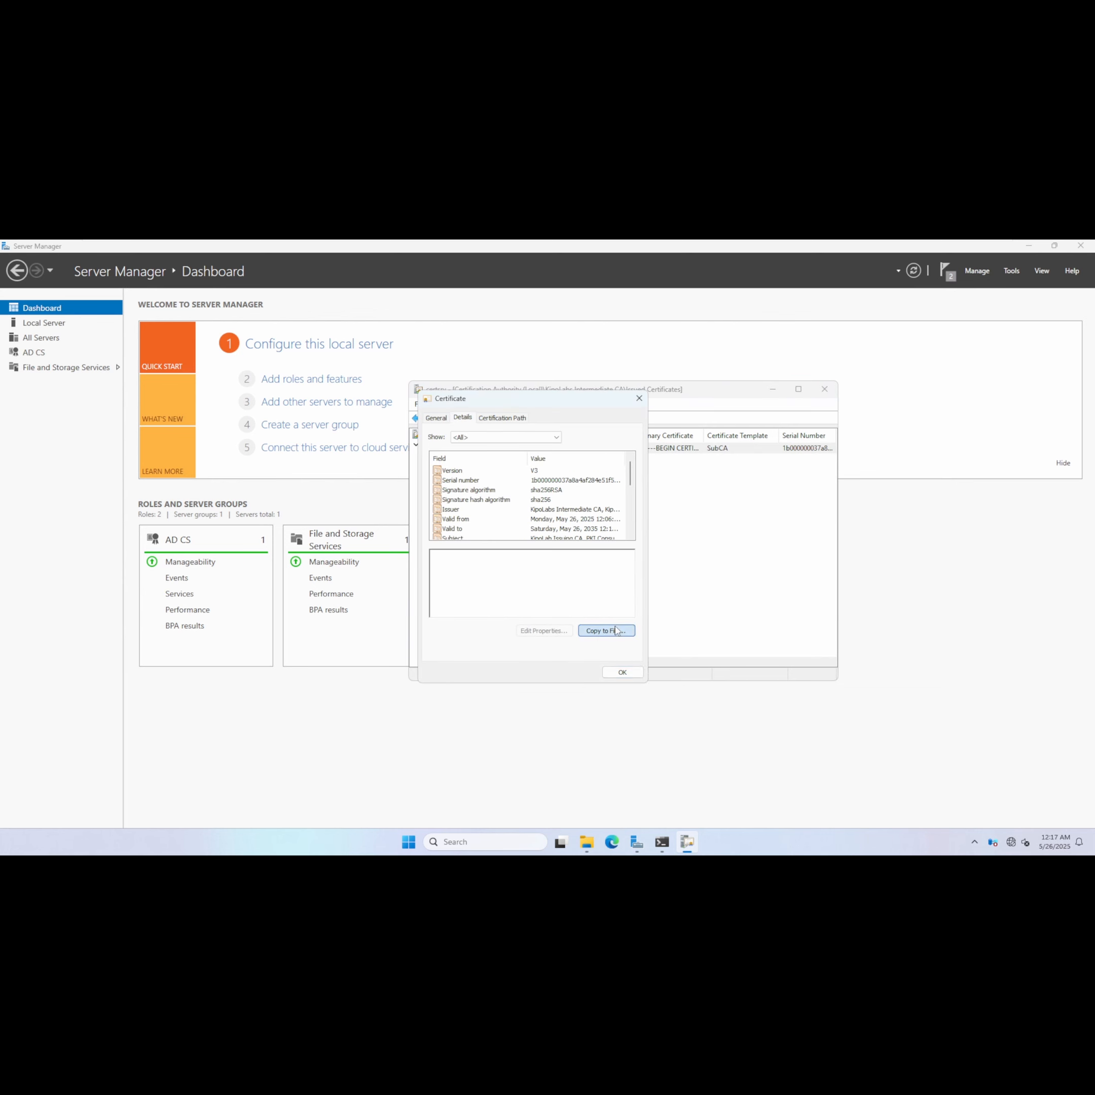
click(605, 680)
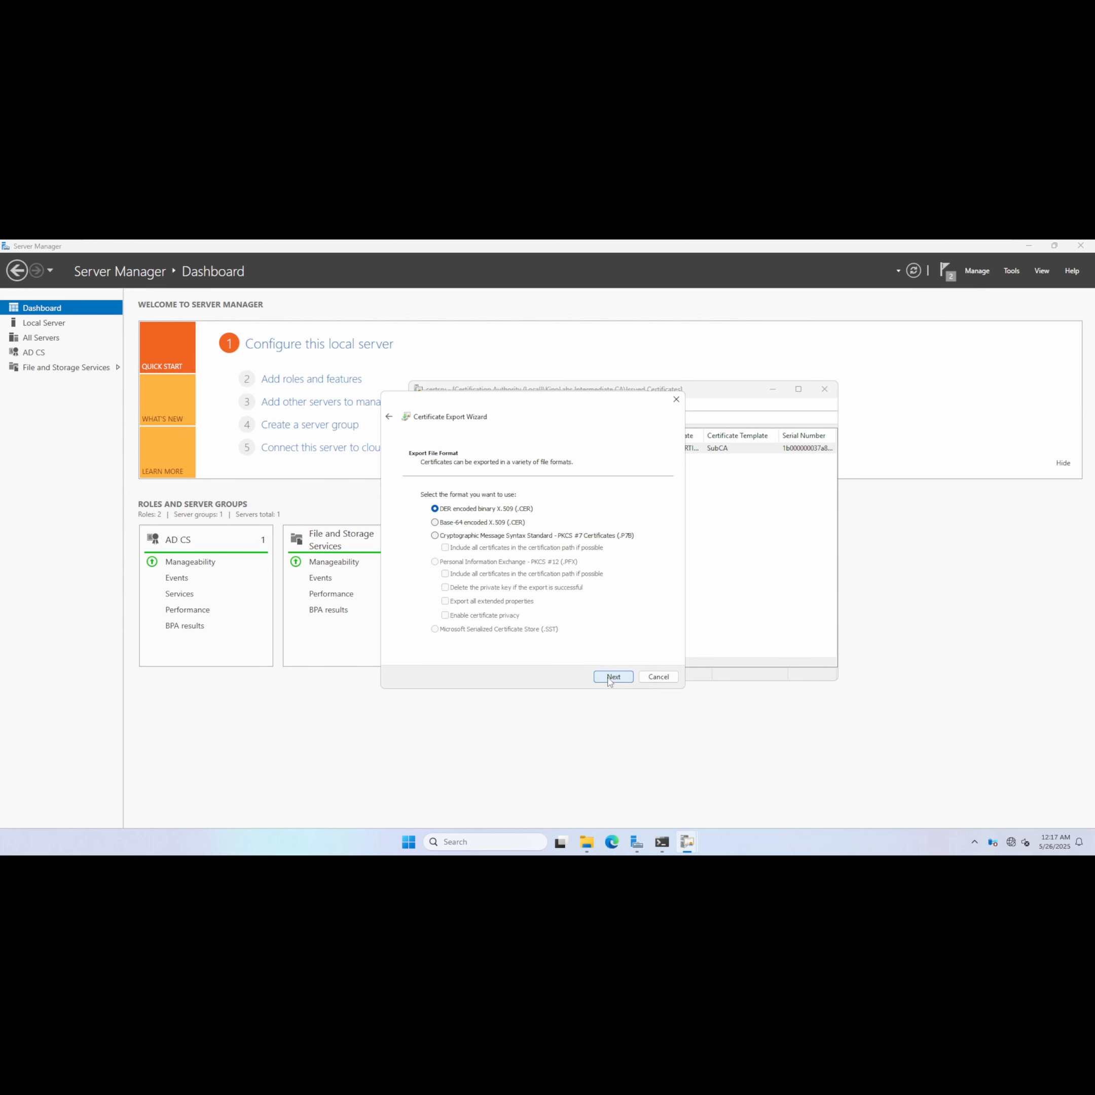
click(466, 536)
click(454, 549)
click(621, 684)
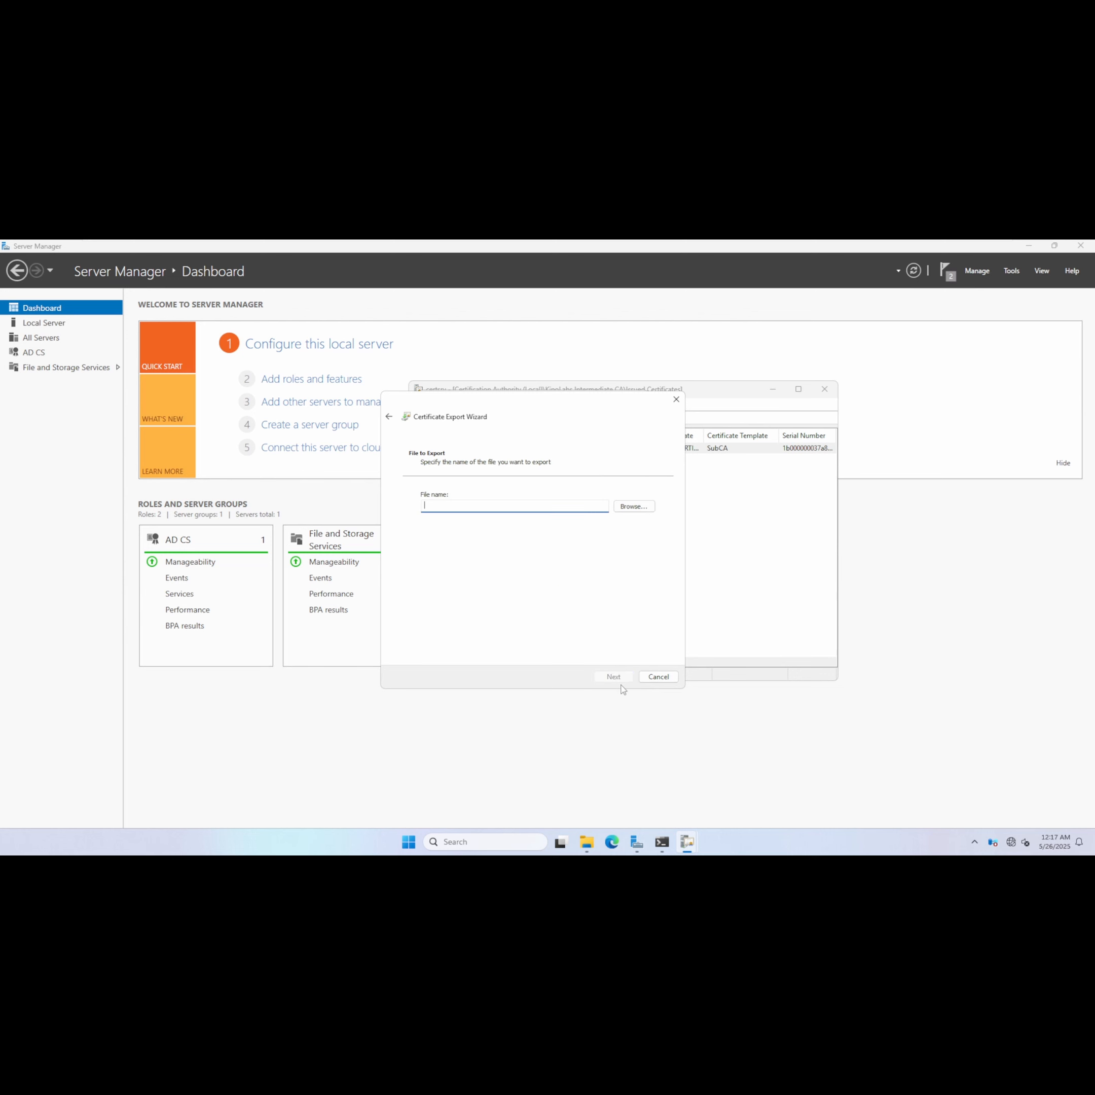
Save the export in \\dc01\File as IssuingCA.kipolabs.net_kipolabs-ISSUINGCA-CA with the All Files type.
click(642, 507)
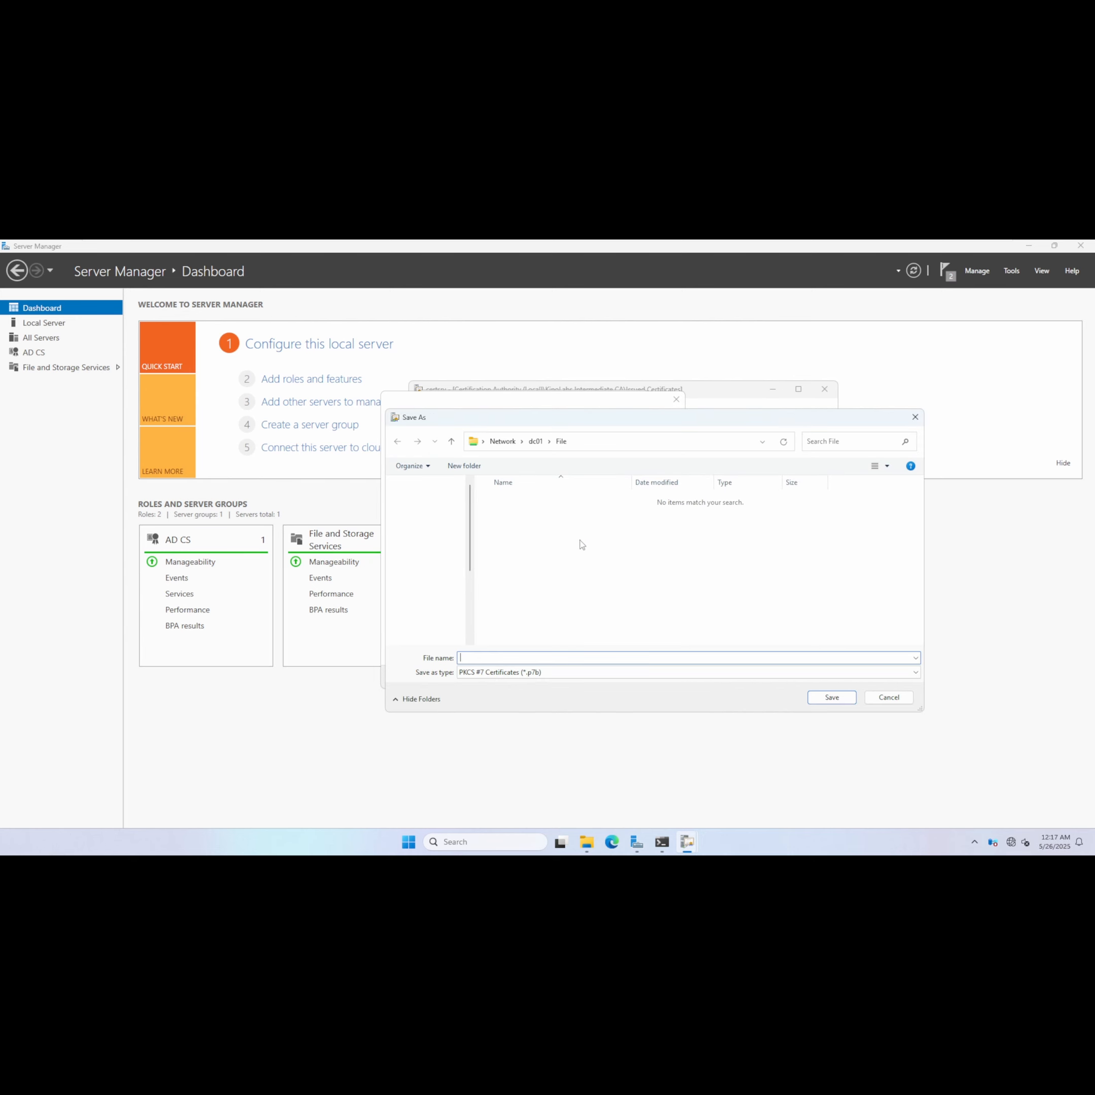
click(524, 673)
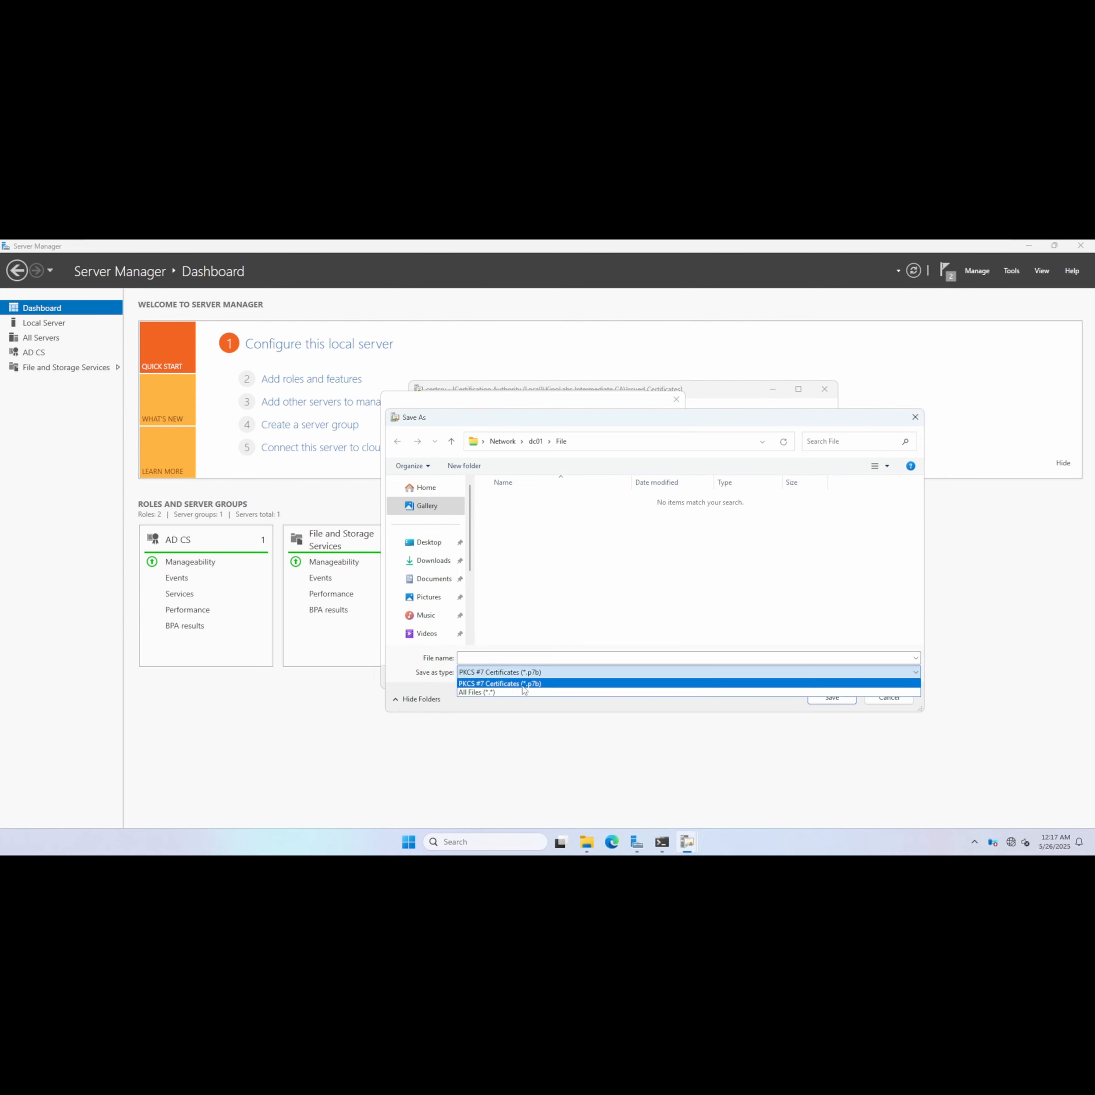
click(523, 692)
click(575, 503)
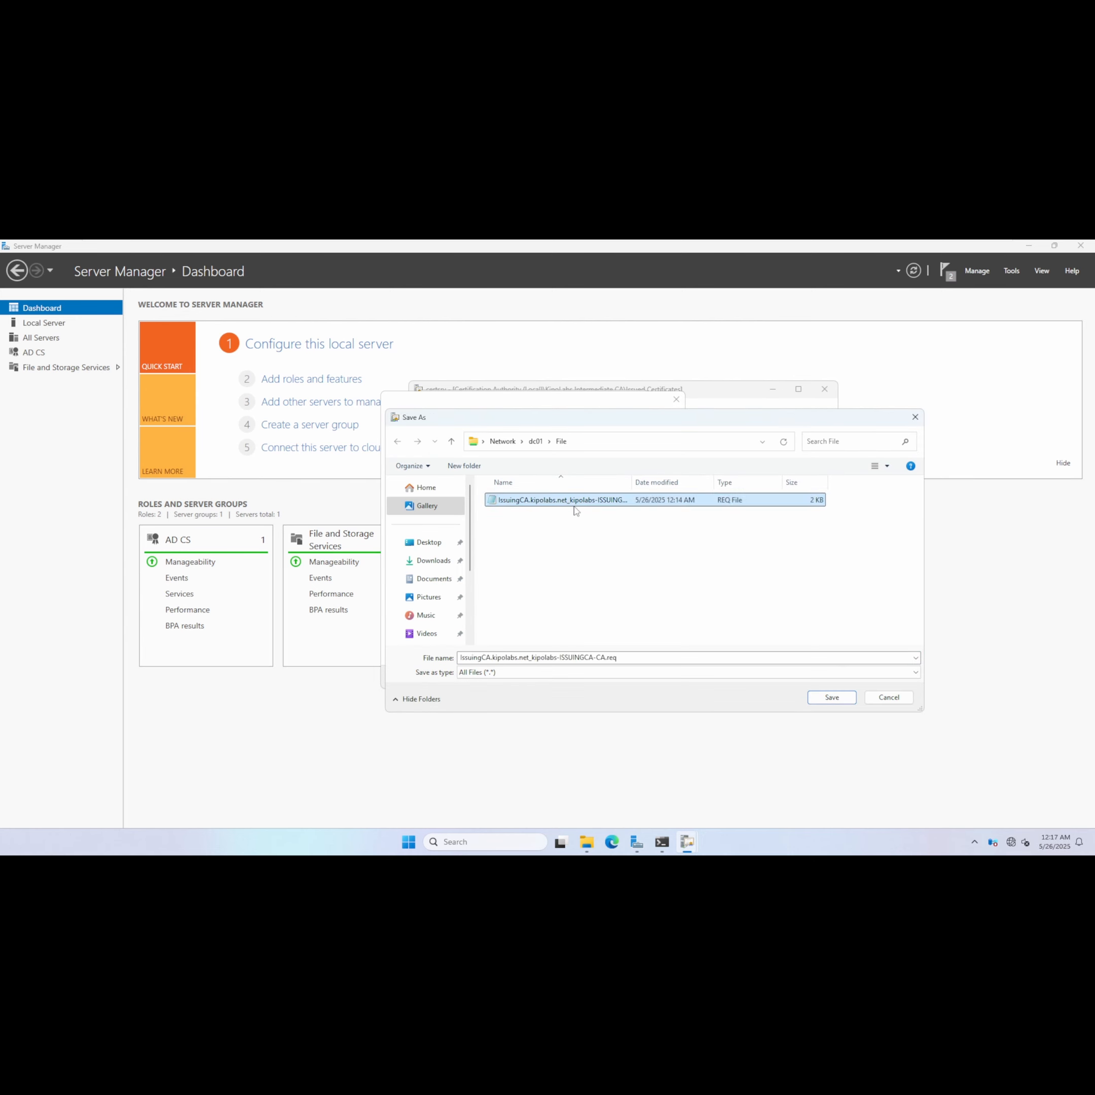
click(643, 657)
click(642, 657)
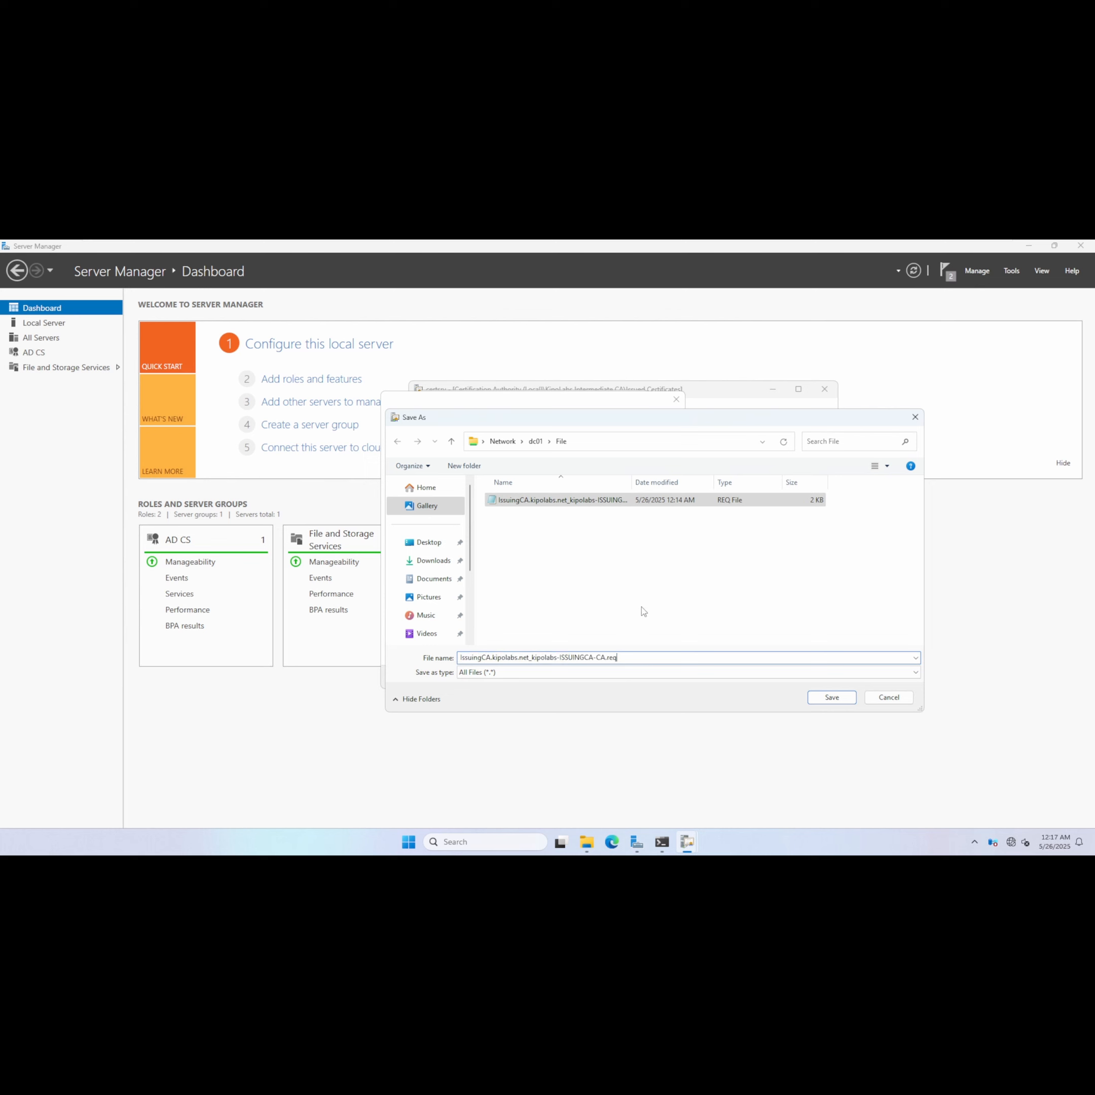
key(BackSpace)
key(BackSpace)
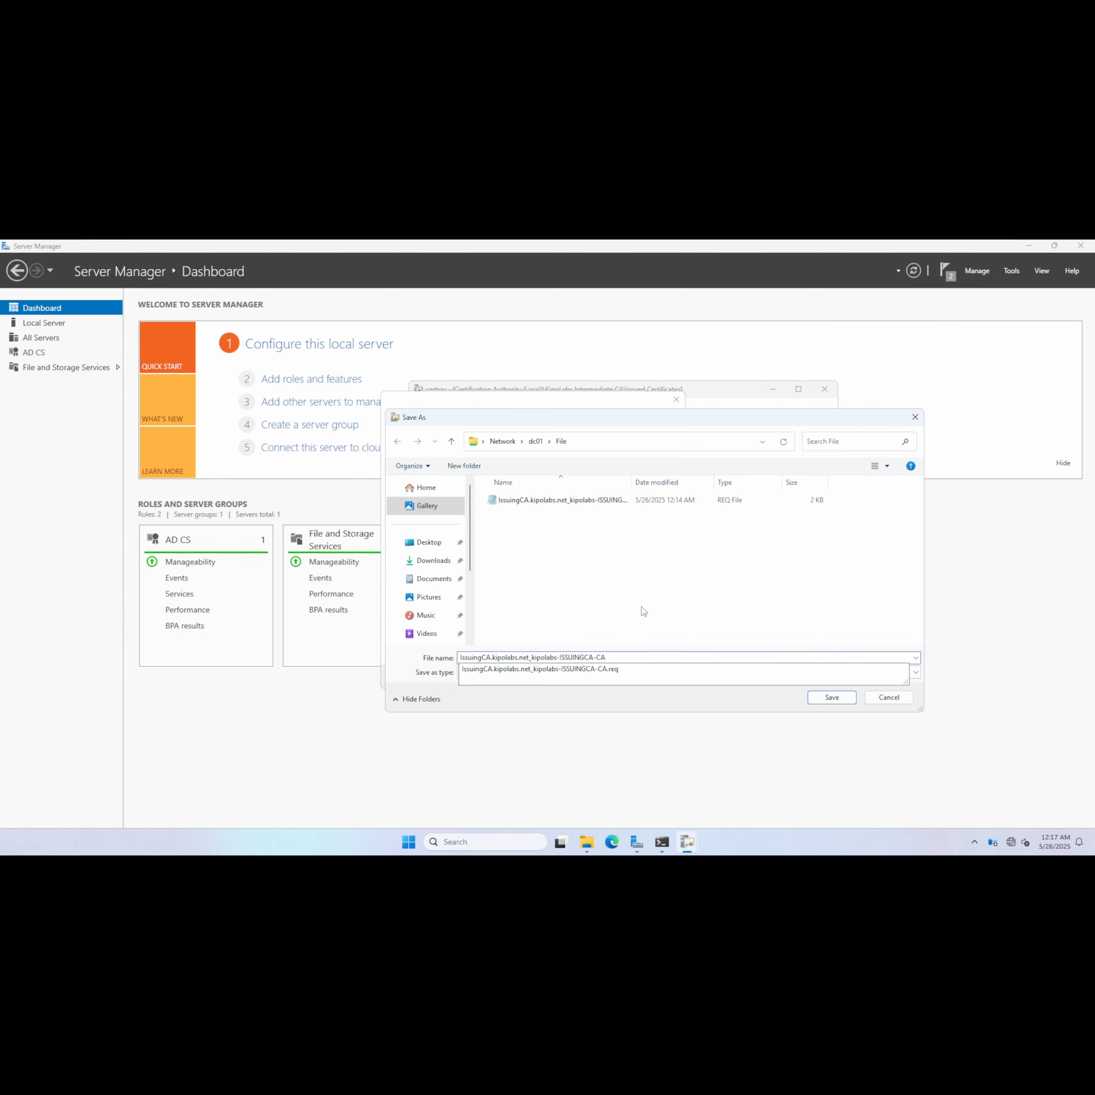
key(Return)
Finish the Certificate Export Wizard and close the certificate dialog.
click(611, 677)
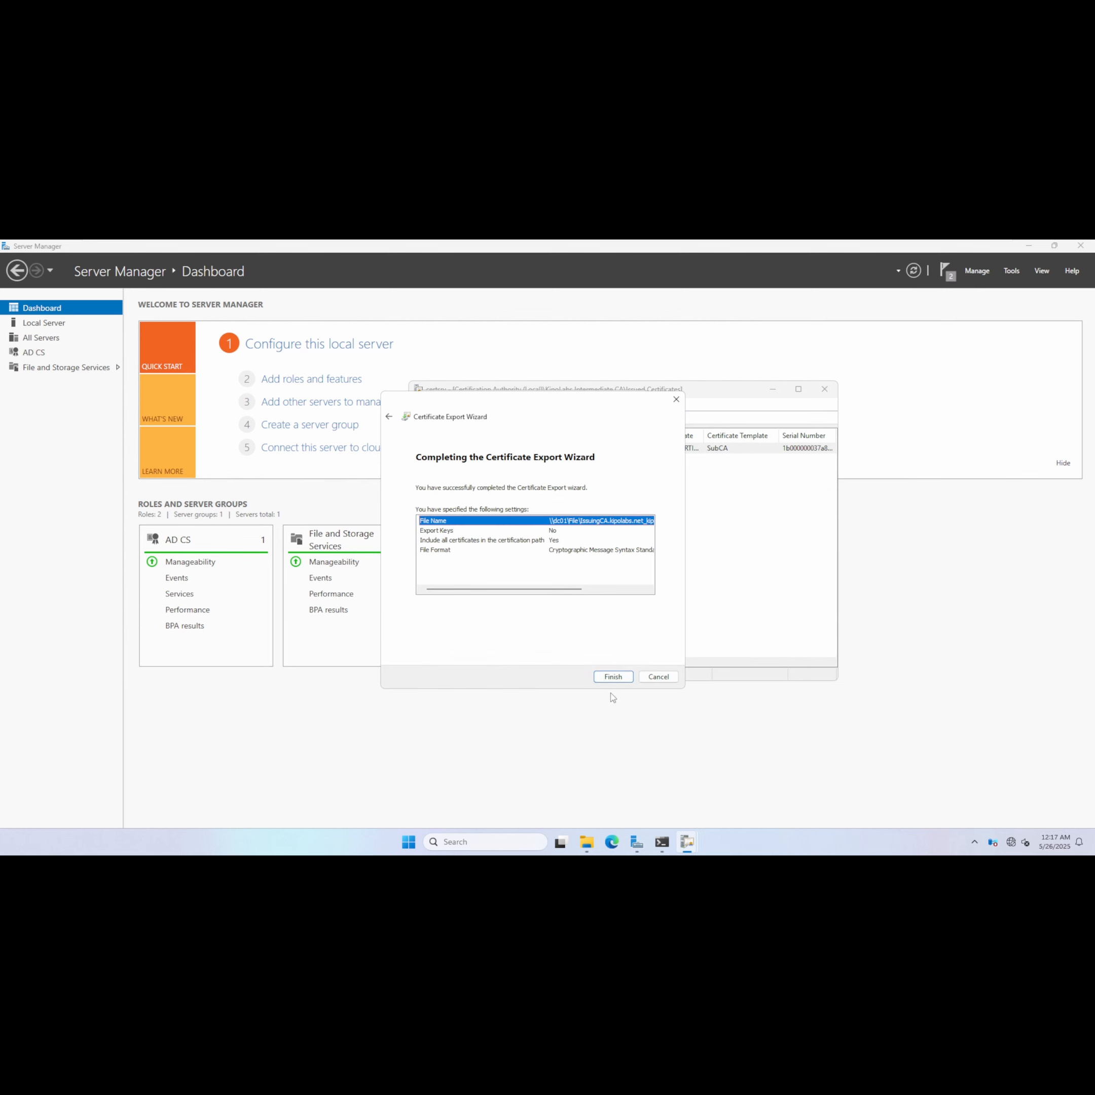
click(613, 677)
click(553, 567)
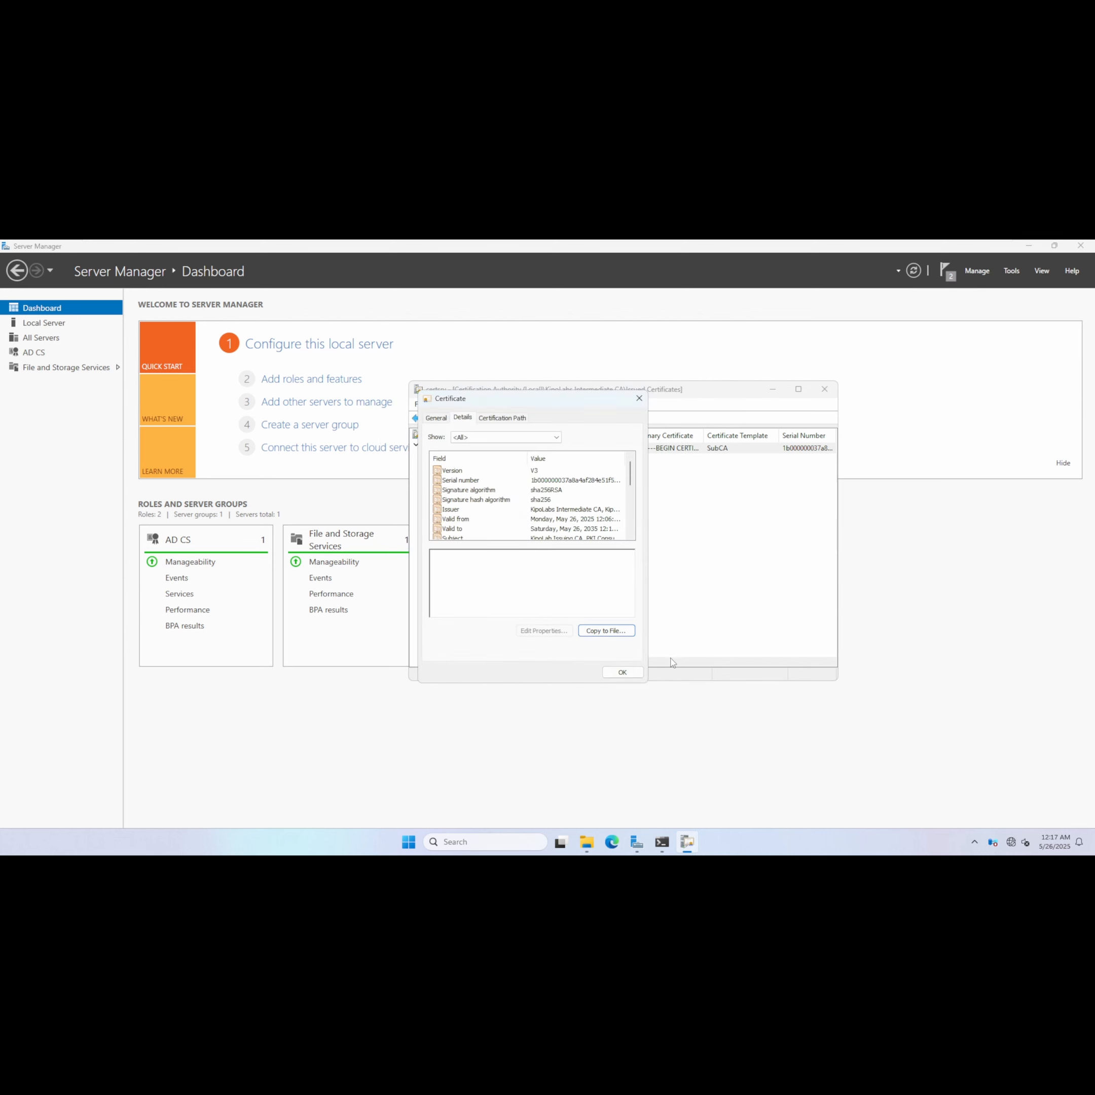
click(622, 672)
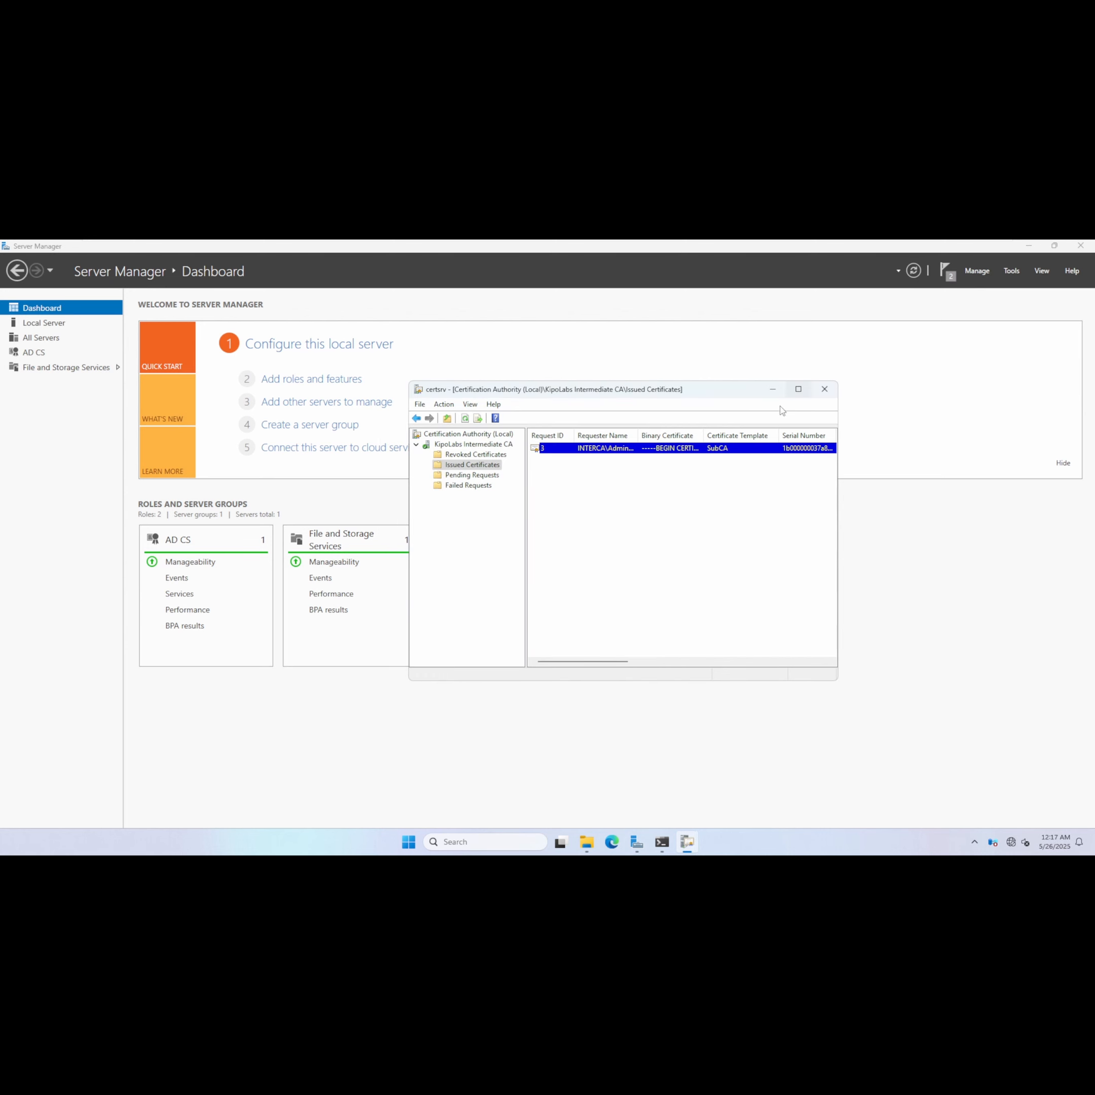
Minimize the CA console and shut down the Intermediate CA server with the Other (Unplanned) reason.
click(774, 390)
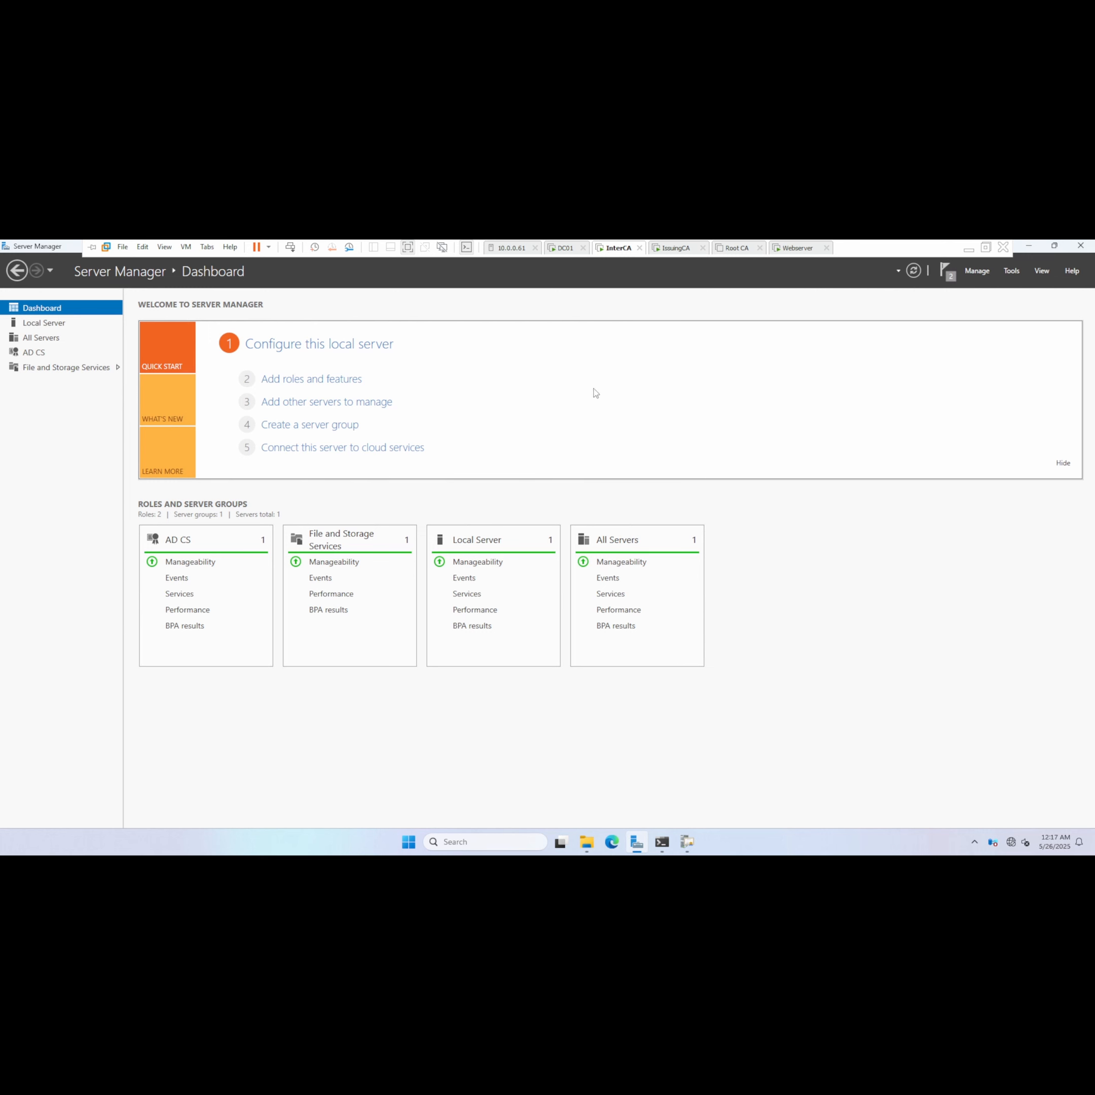
click(408, 842)
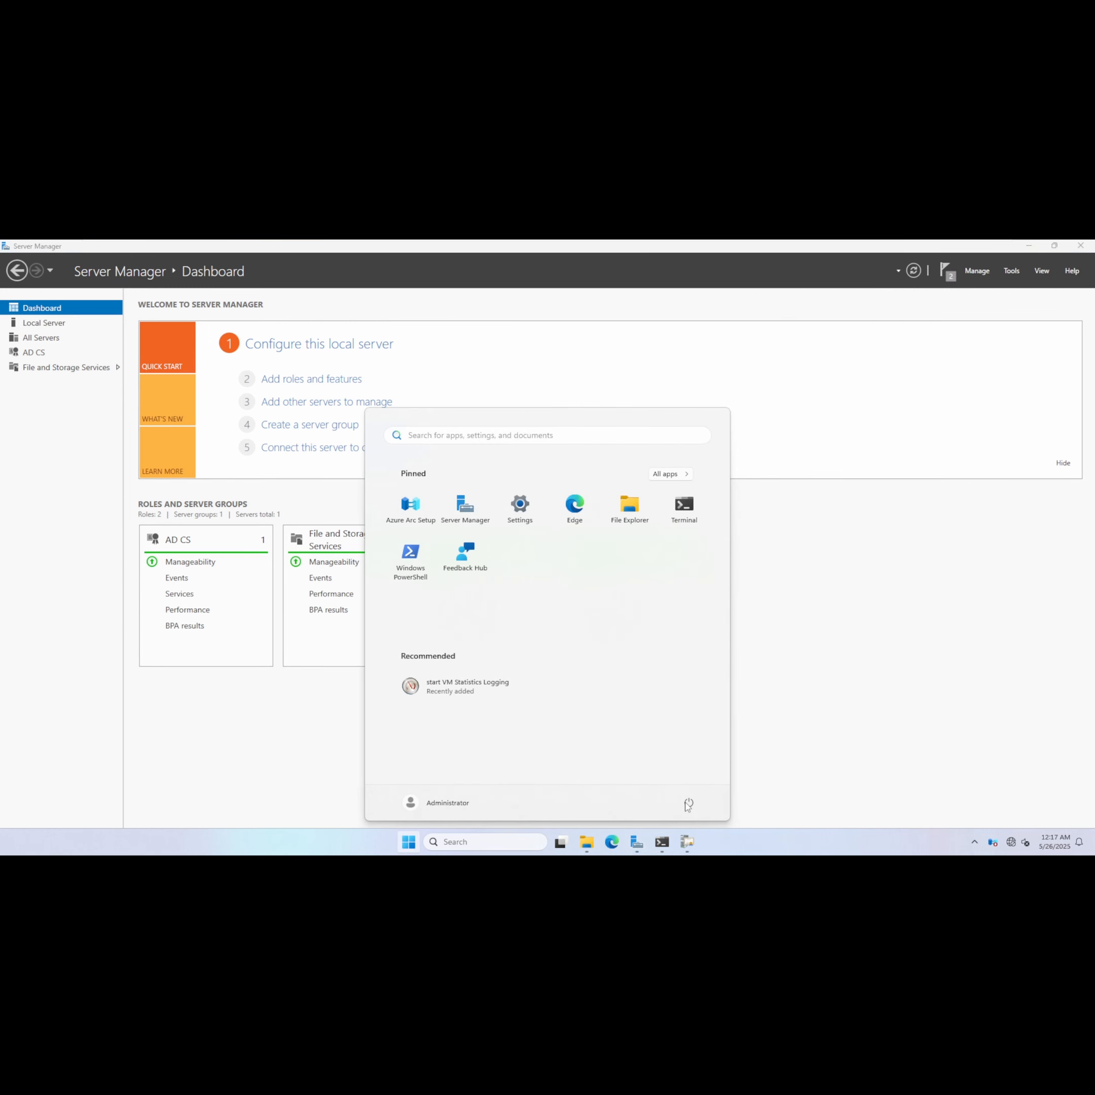
click(689, 798)
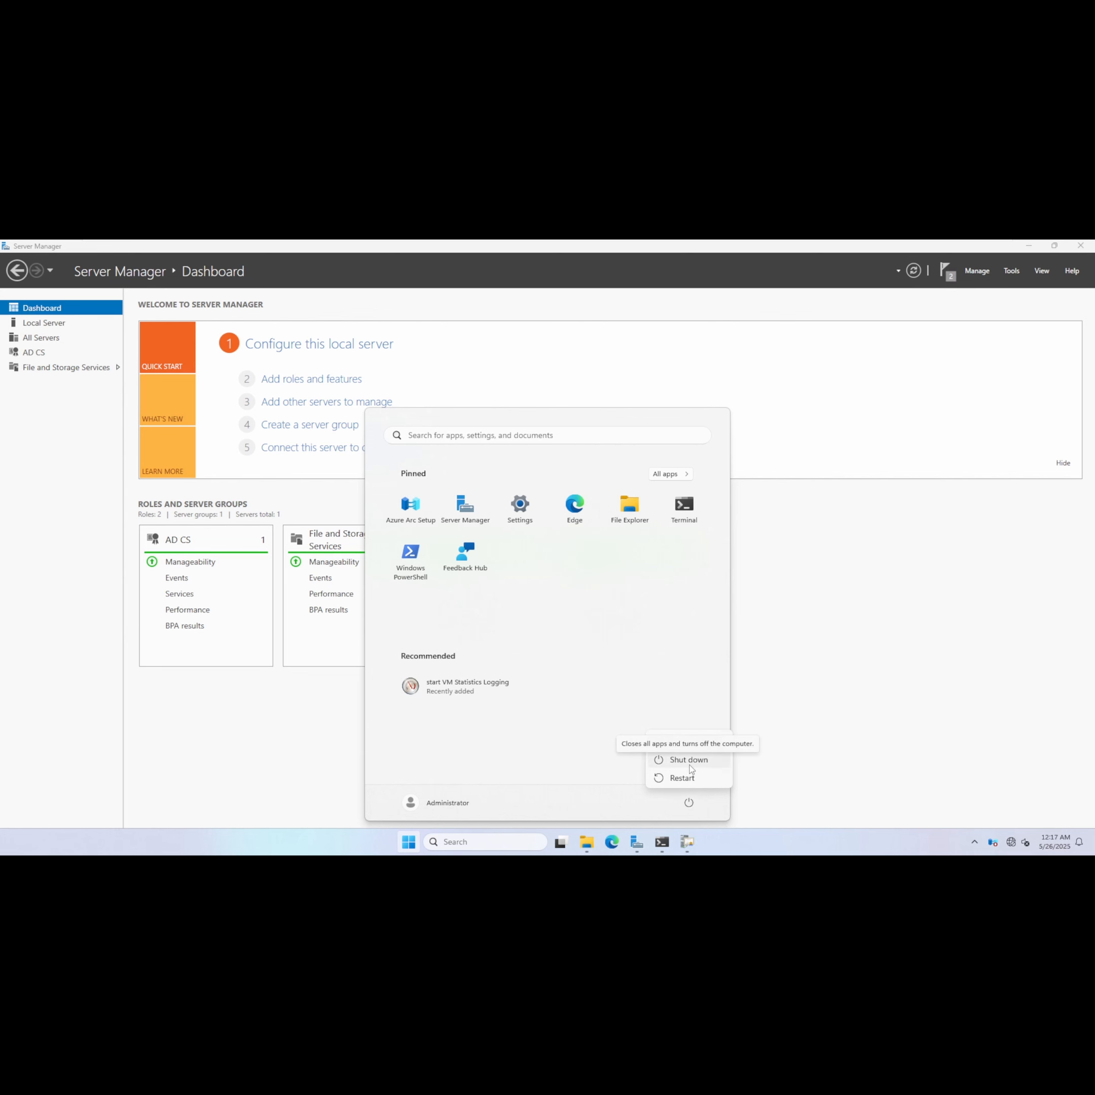
click(689, 766)
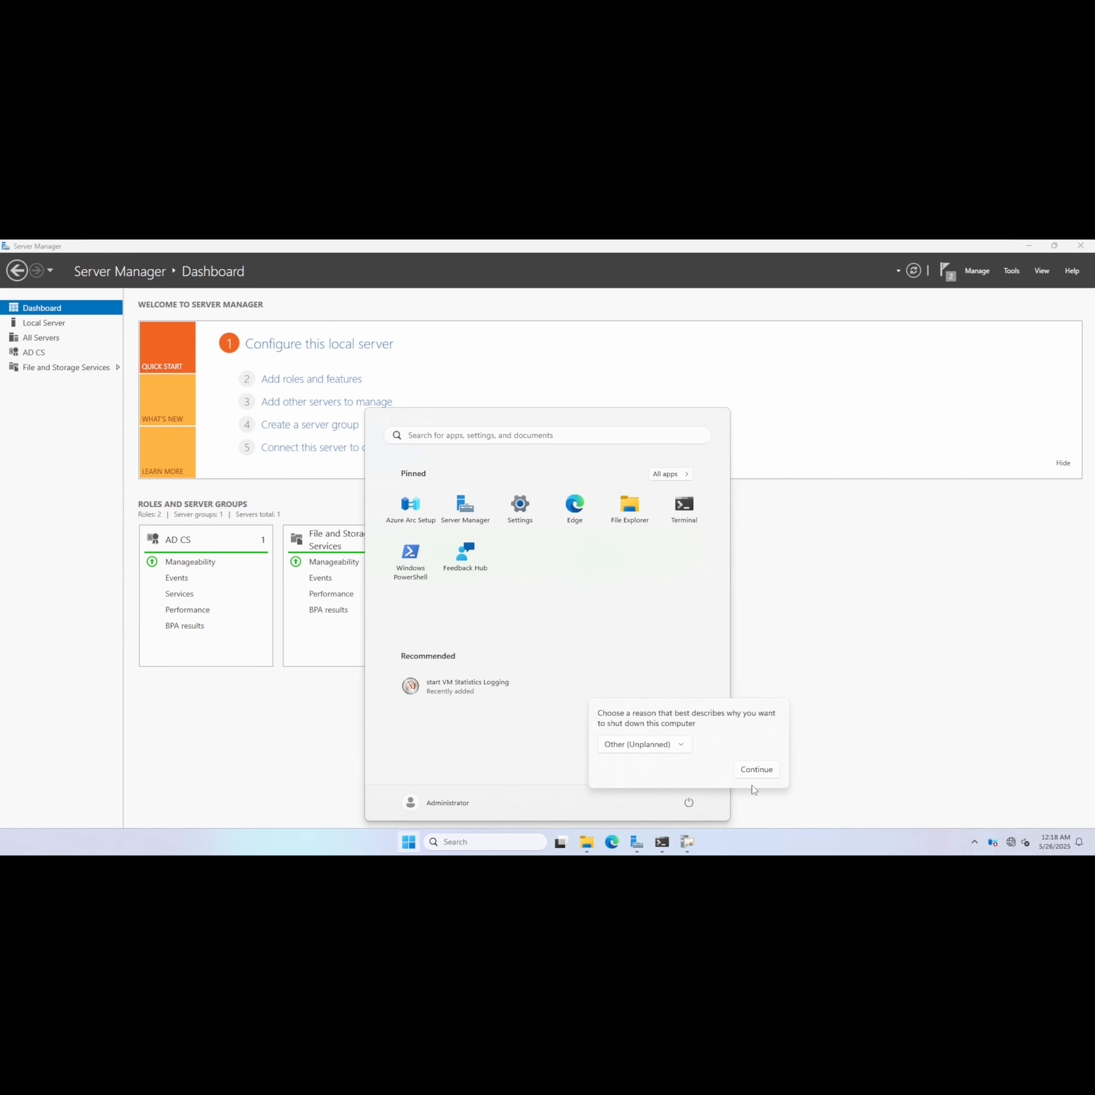
click(756, 774)
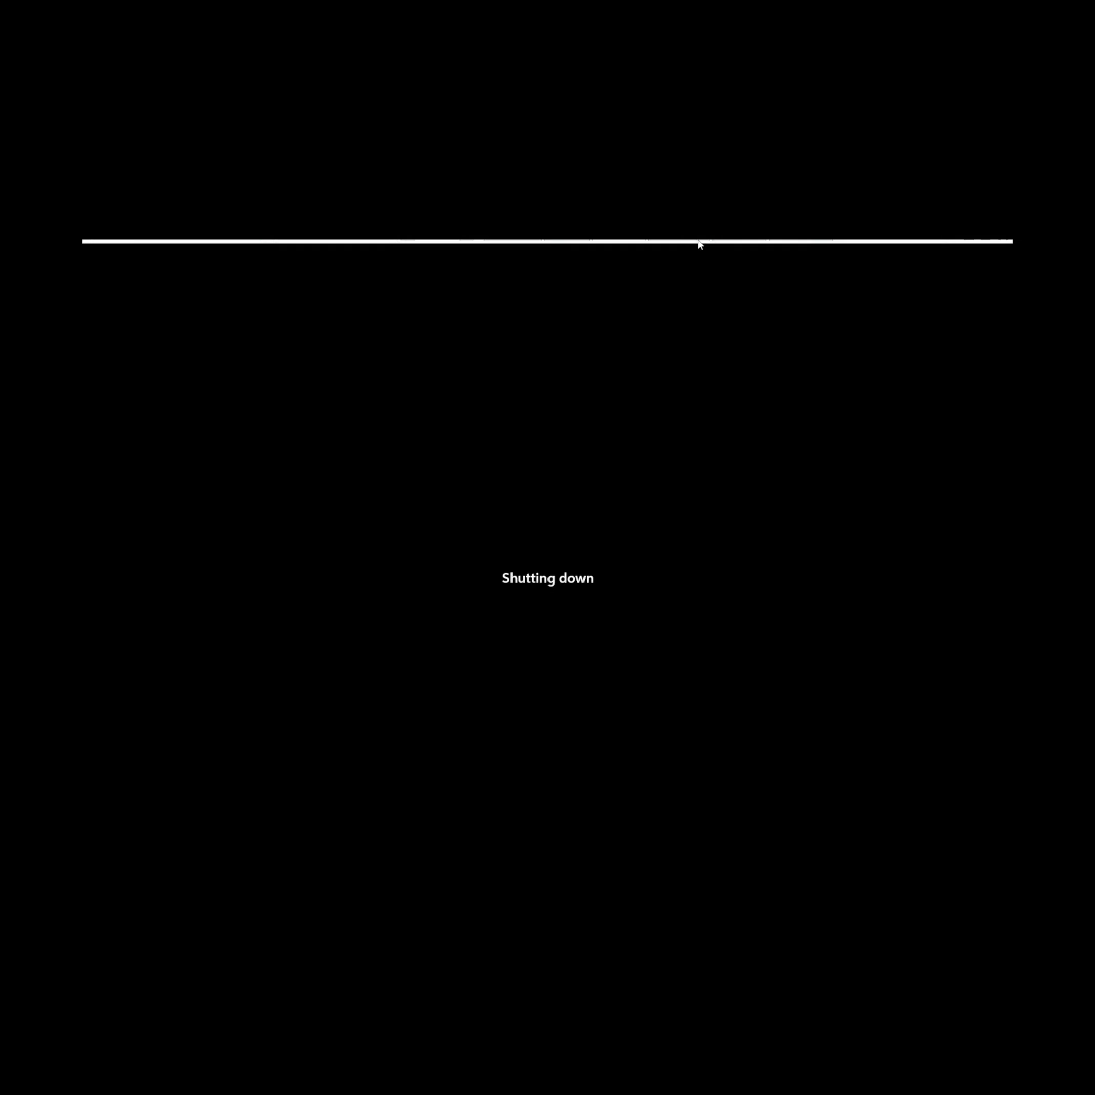
Switch to the IssuingCA virtual machine and select KipoLab Issuing CA in the Certification Authority console.
mouse_move(724, 253)
click(677, 249)
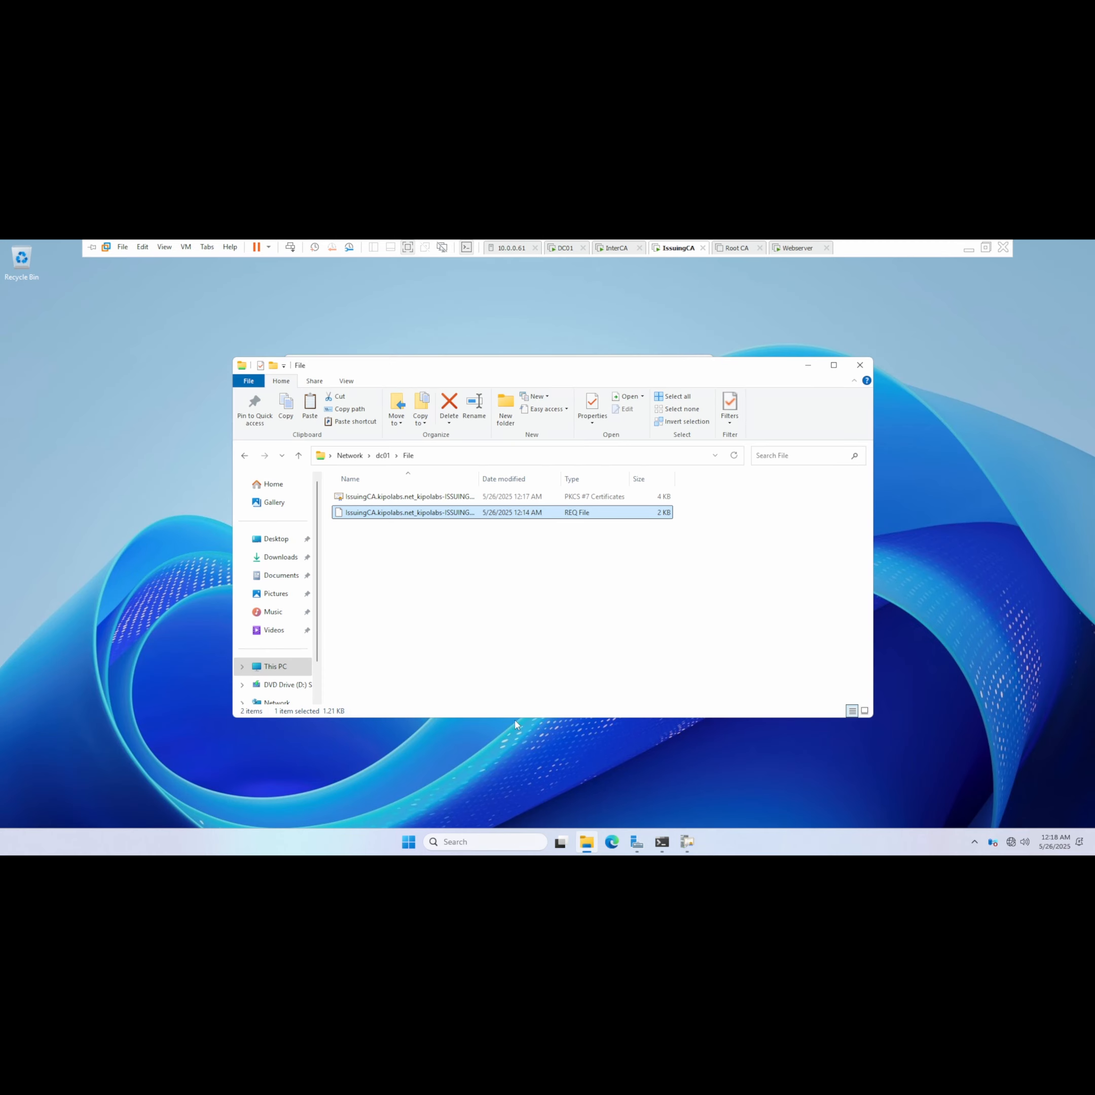
click(688, 843)
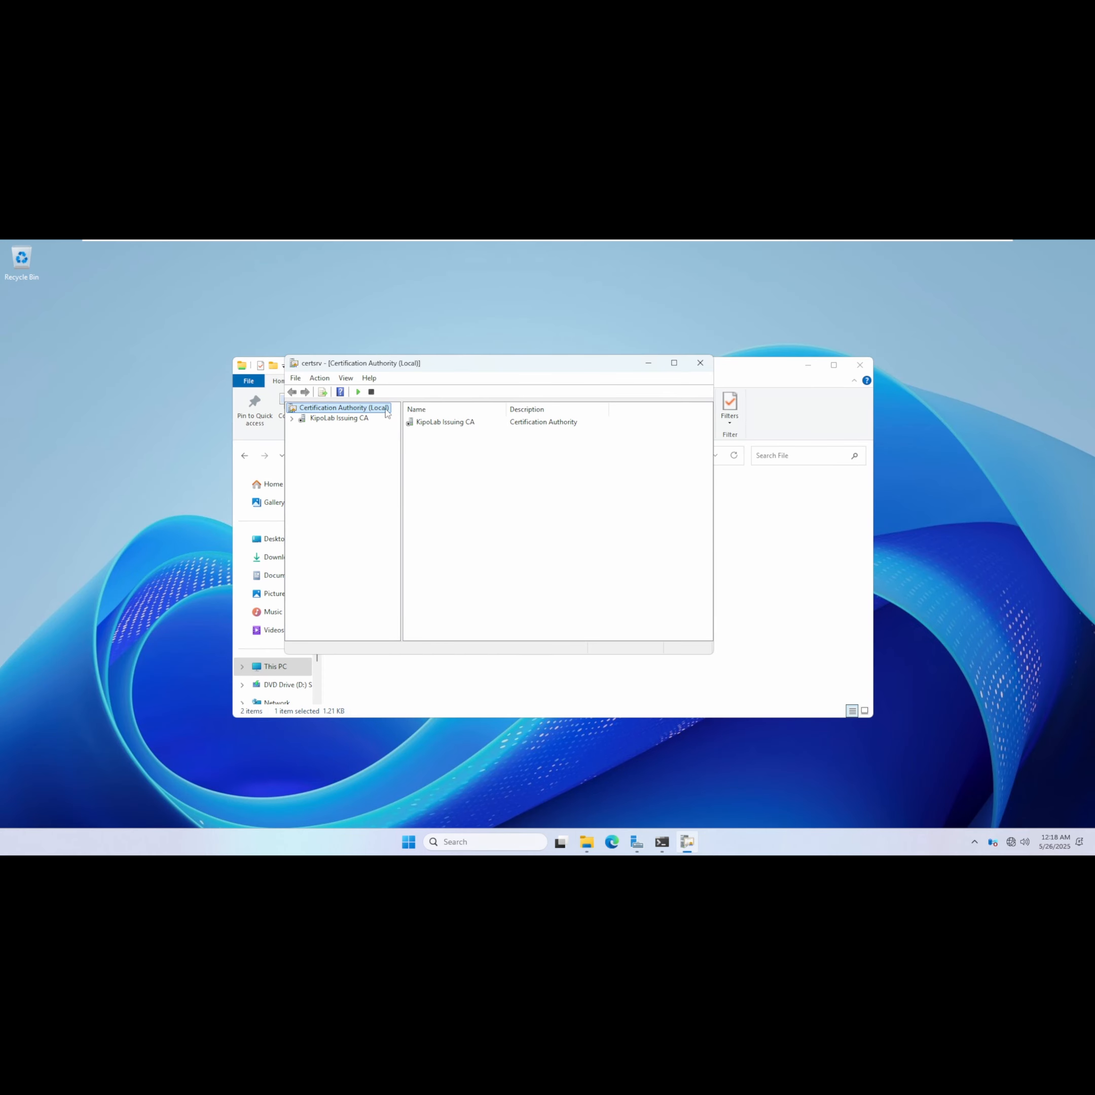
click(335, 418)
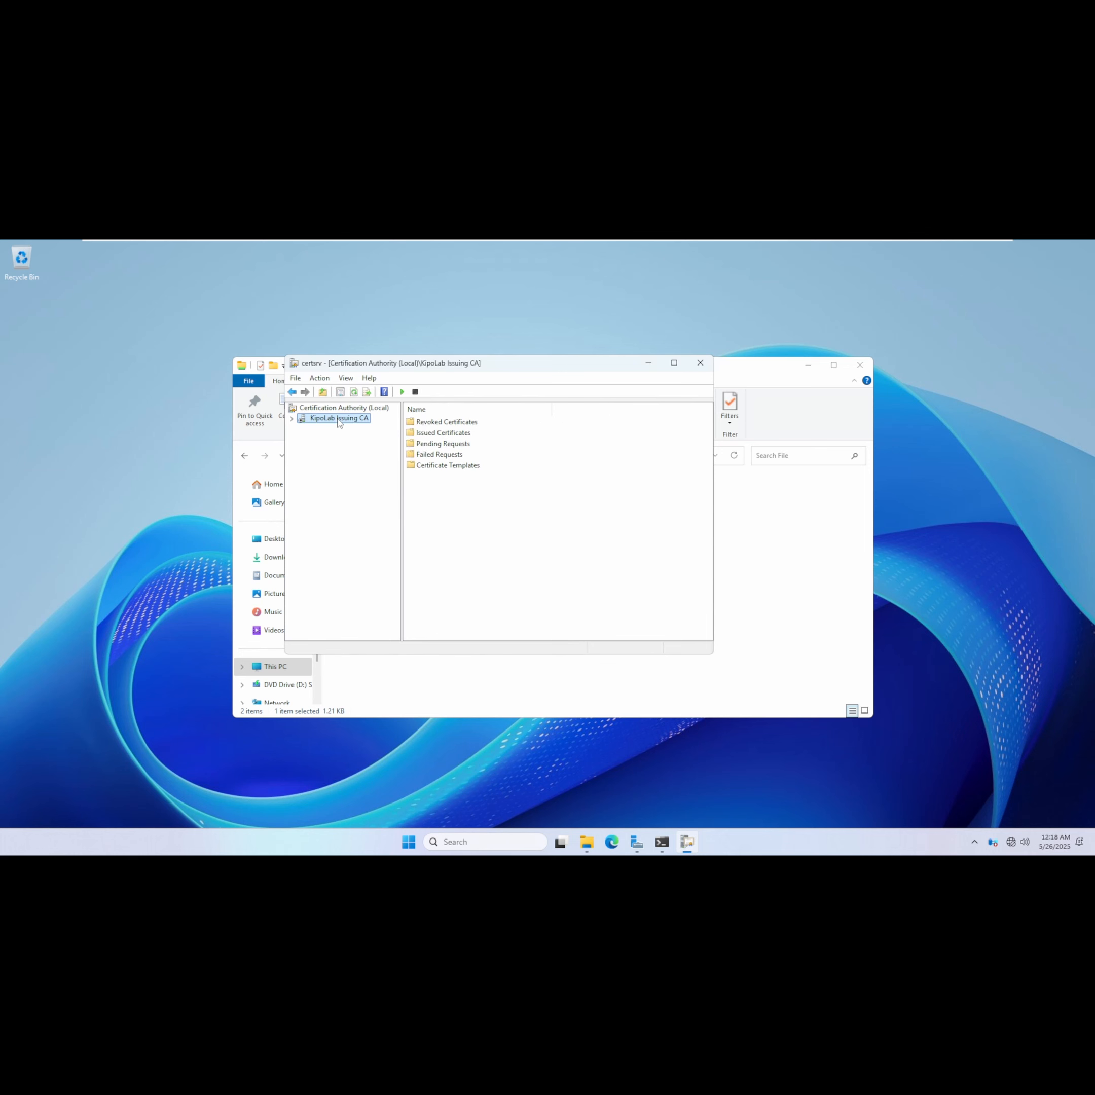
Install the CA certificate on KipoLab Issuing CA using the PKCS #7 file from \\dc01\File.
right_click(337, 419)
mouse_move(391, 435)
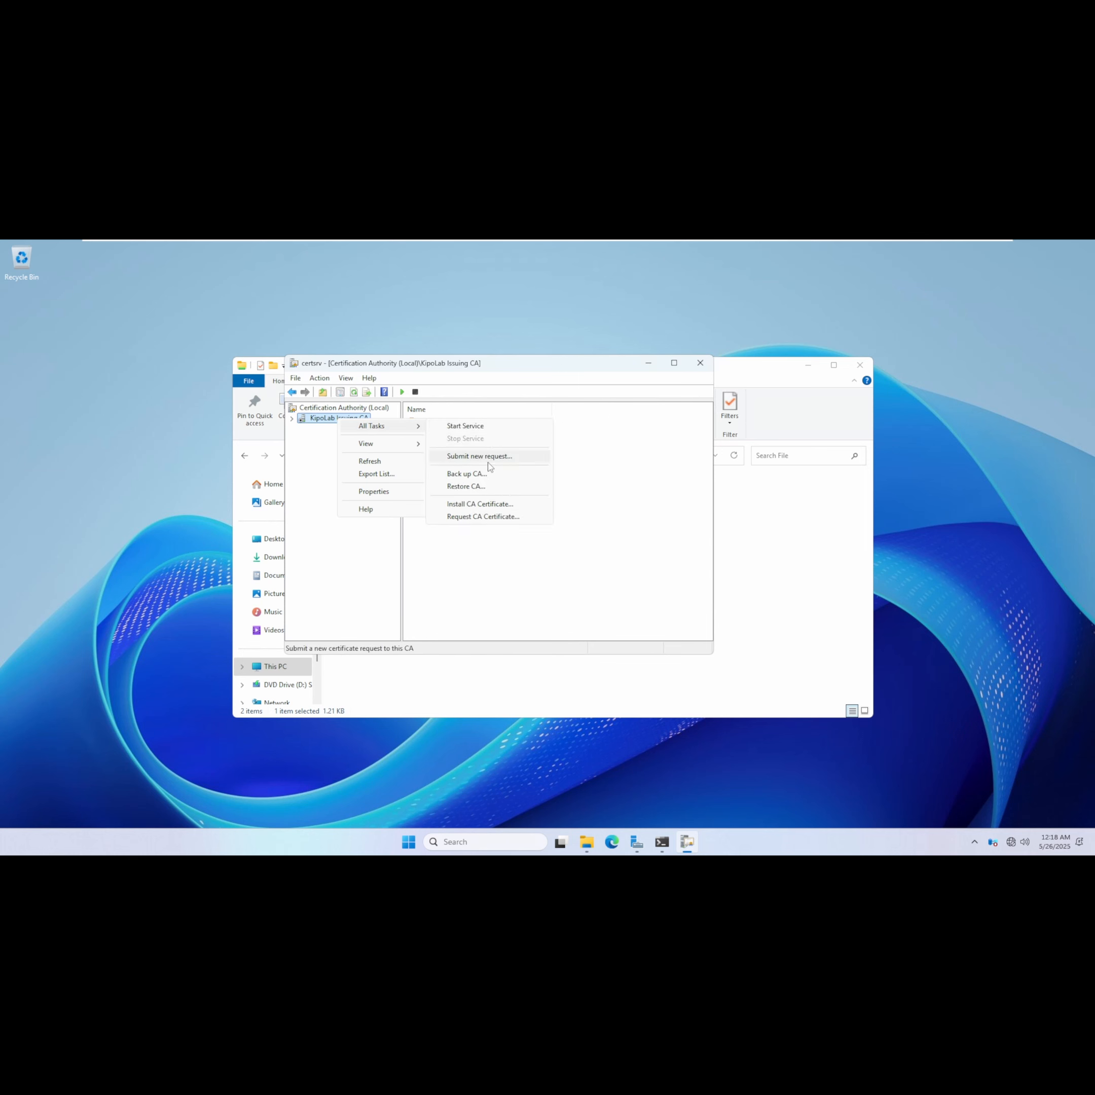
click(494, 505)
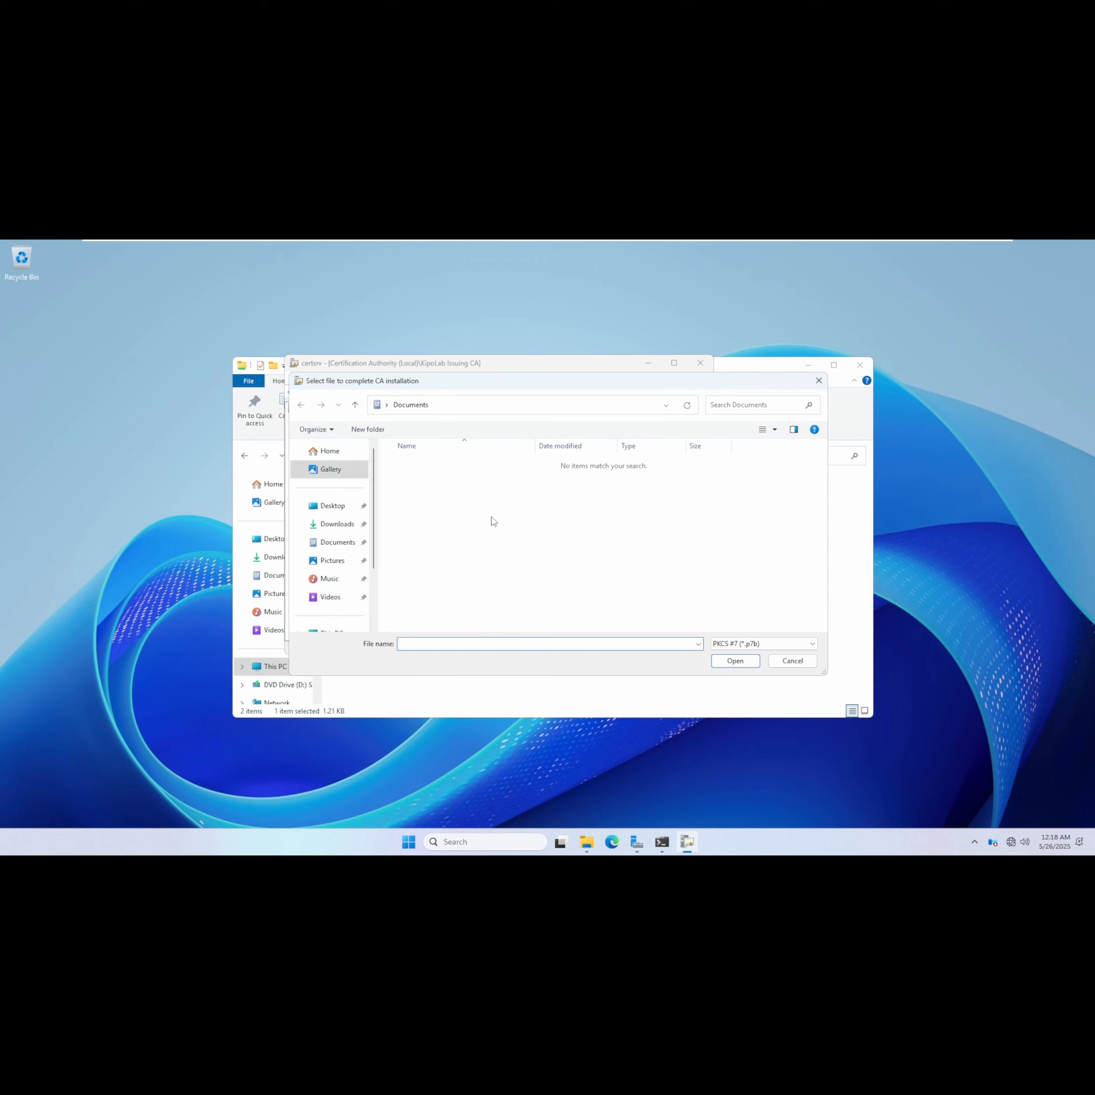
click(477, 403)
text(\\)
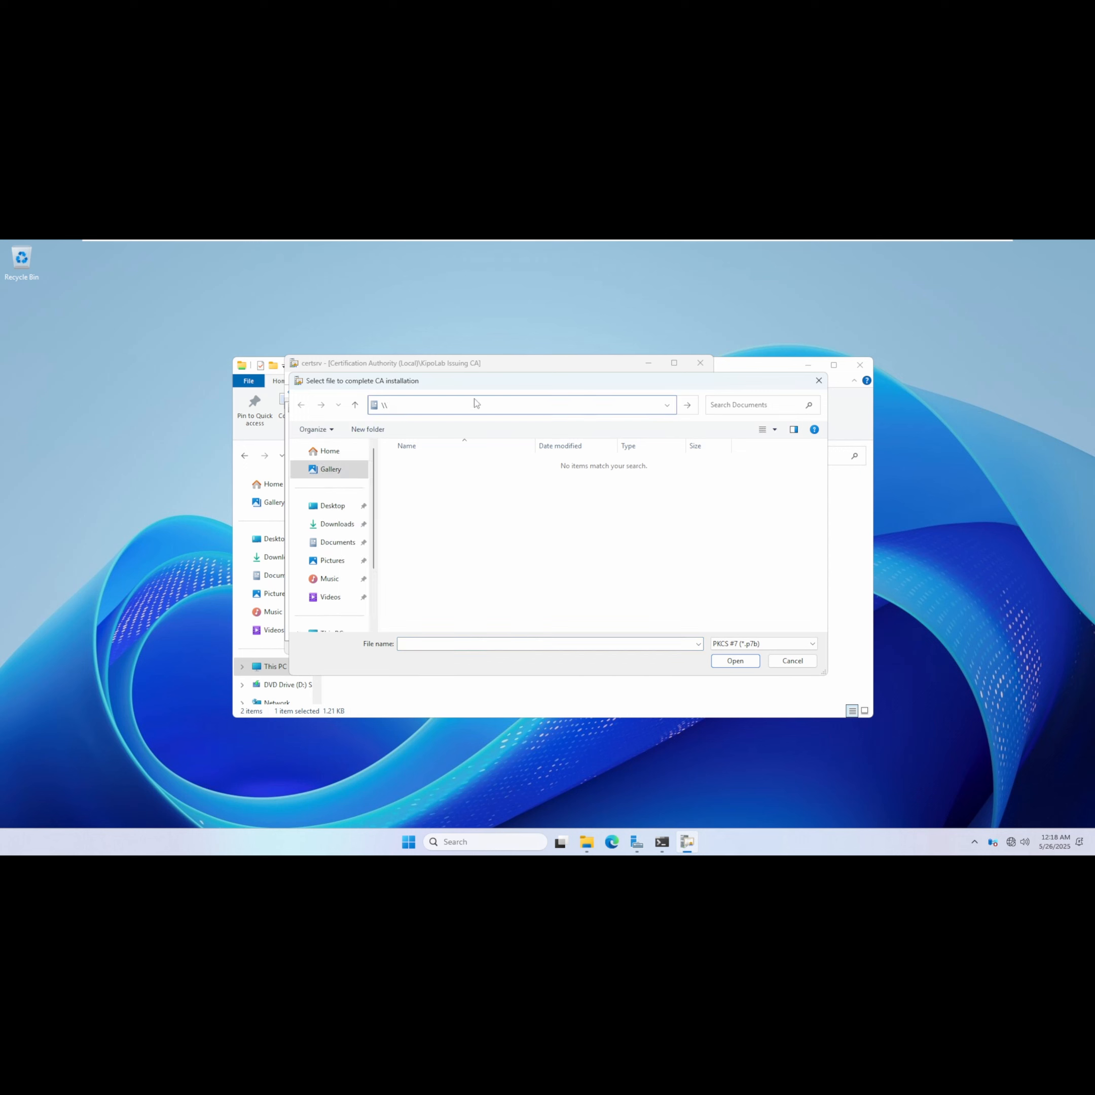
text(dc01\)
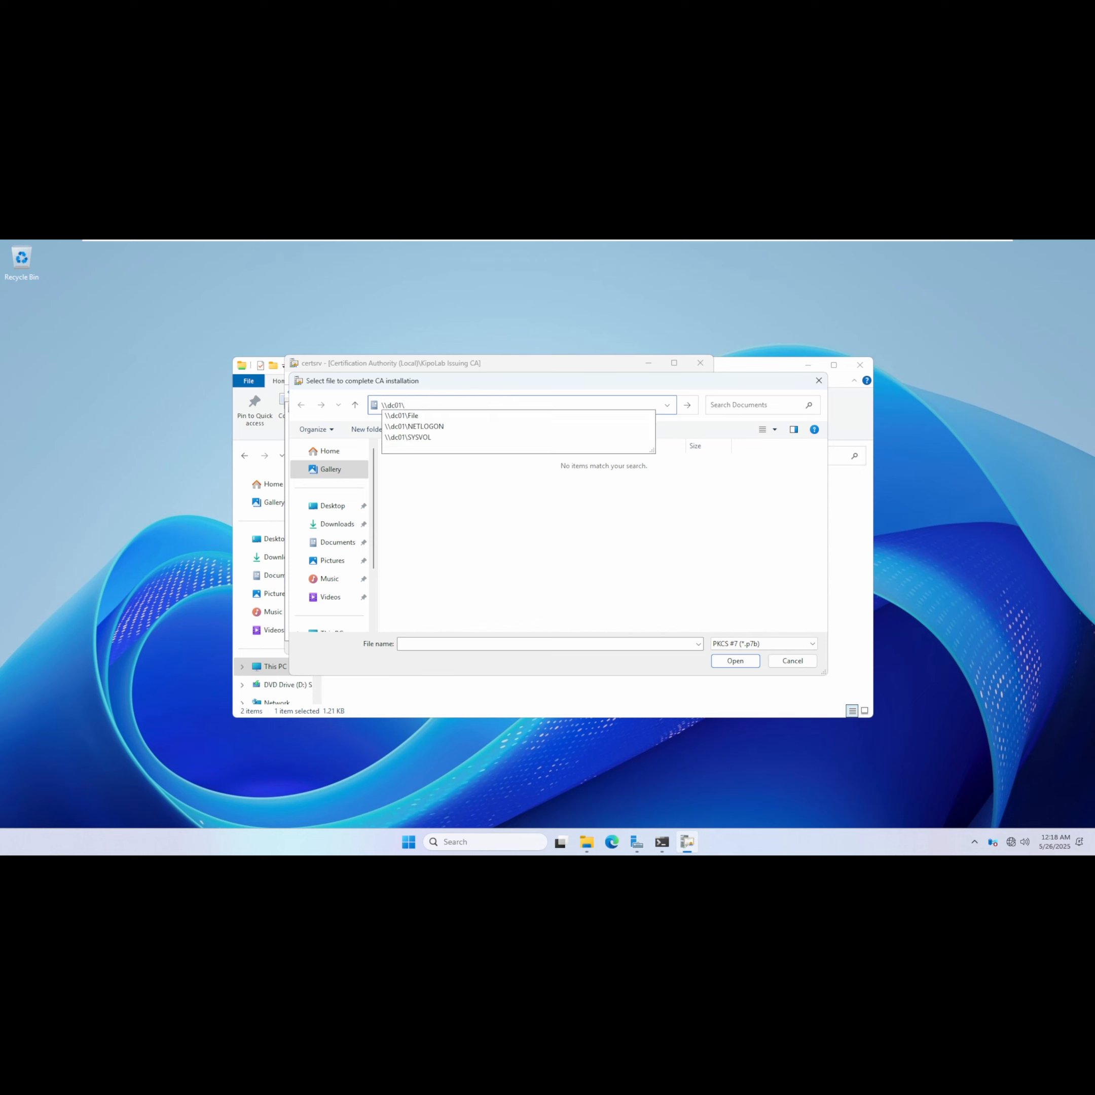
click(420, 416)
click(441, 464)
double_click(441, 465)
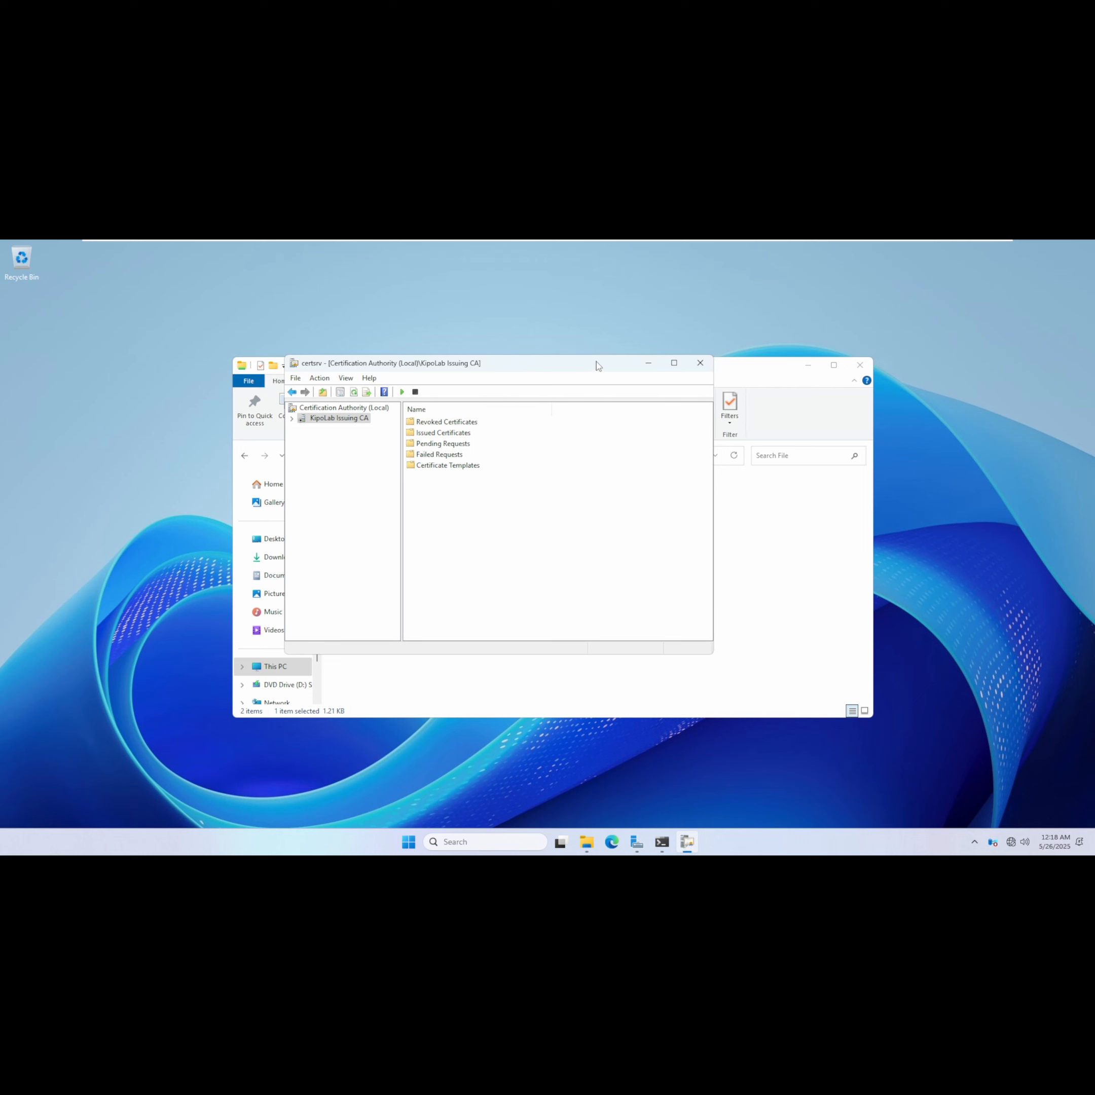
Start the certificate service for KipoLab Issuing CA.
click(808, 364)
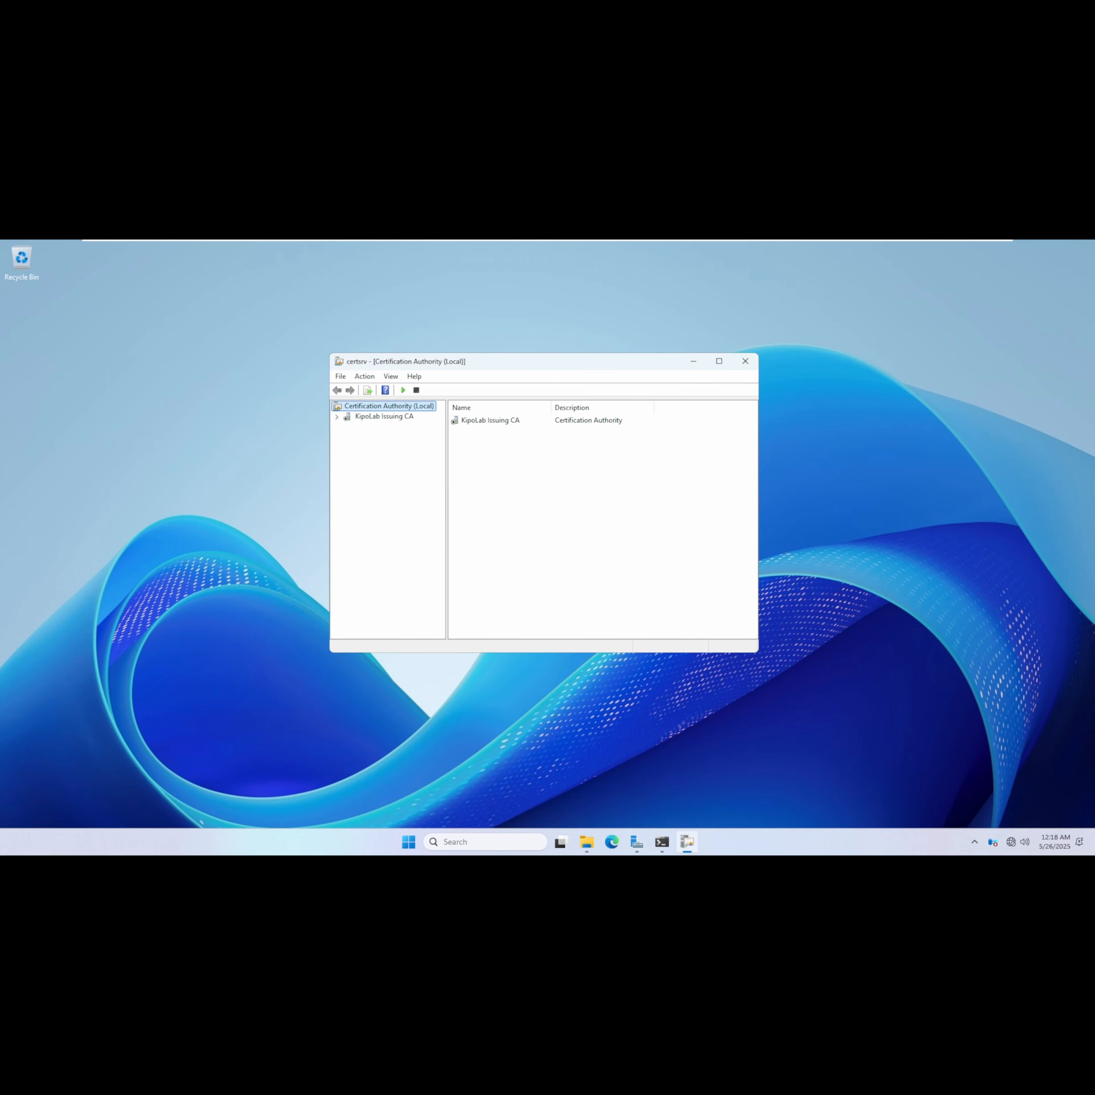
drag(484, 363, 638, 364)
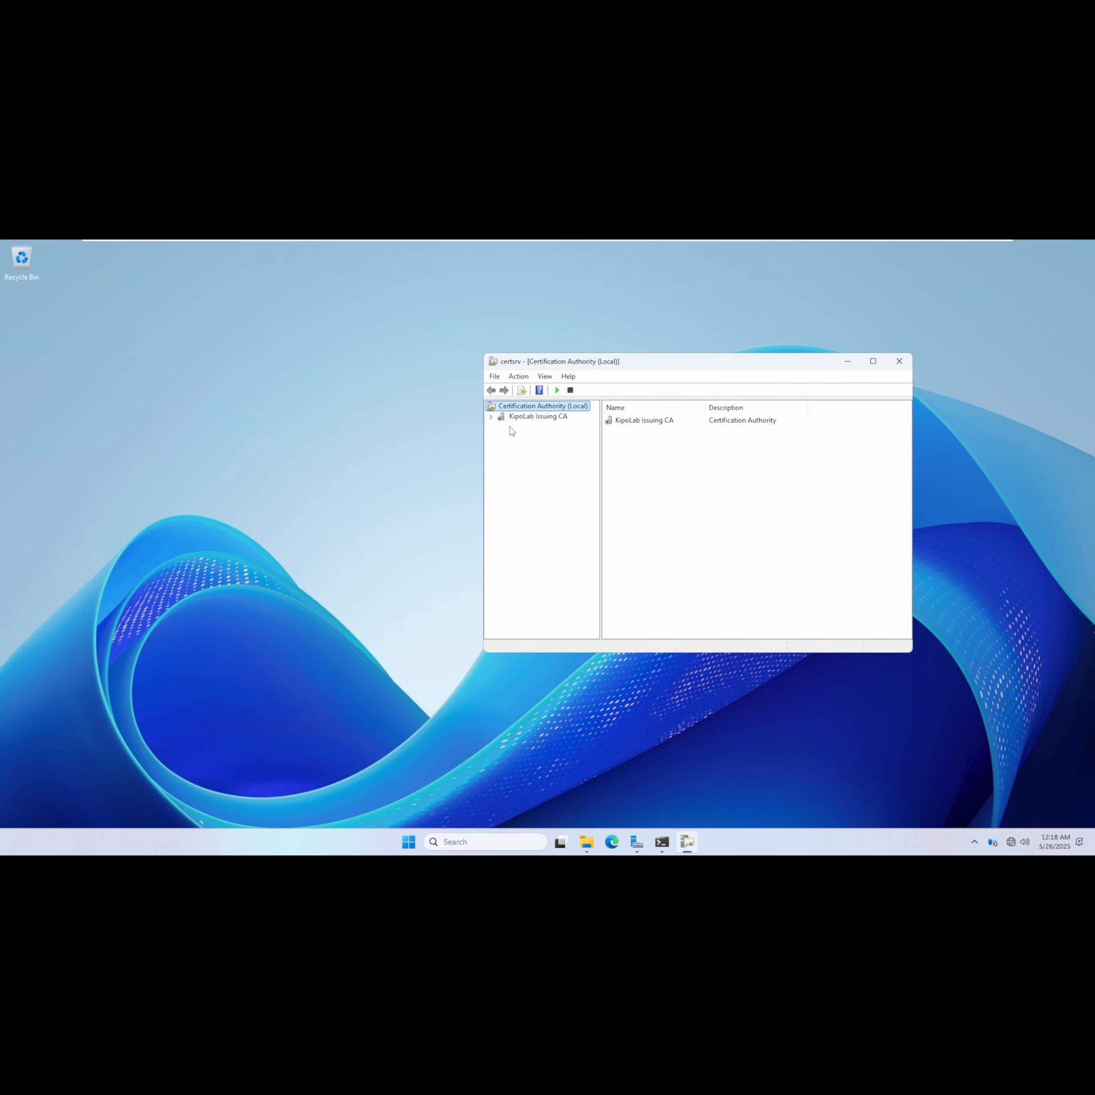
click(557, 390)
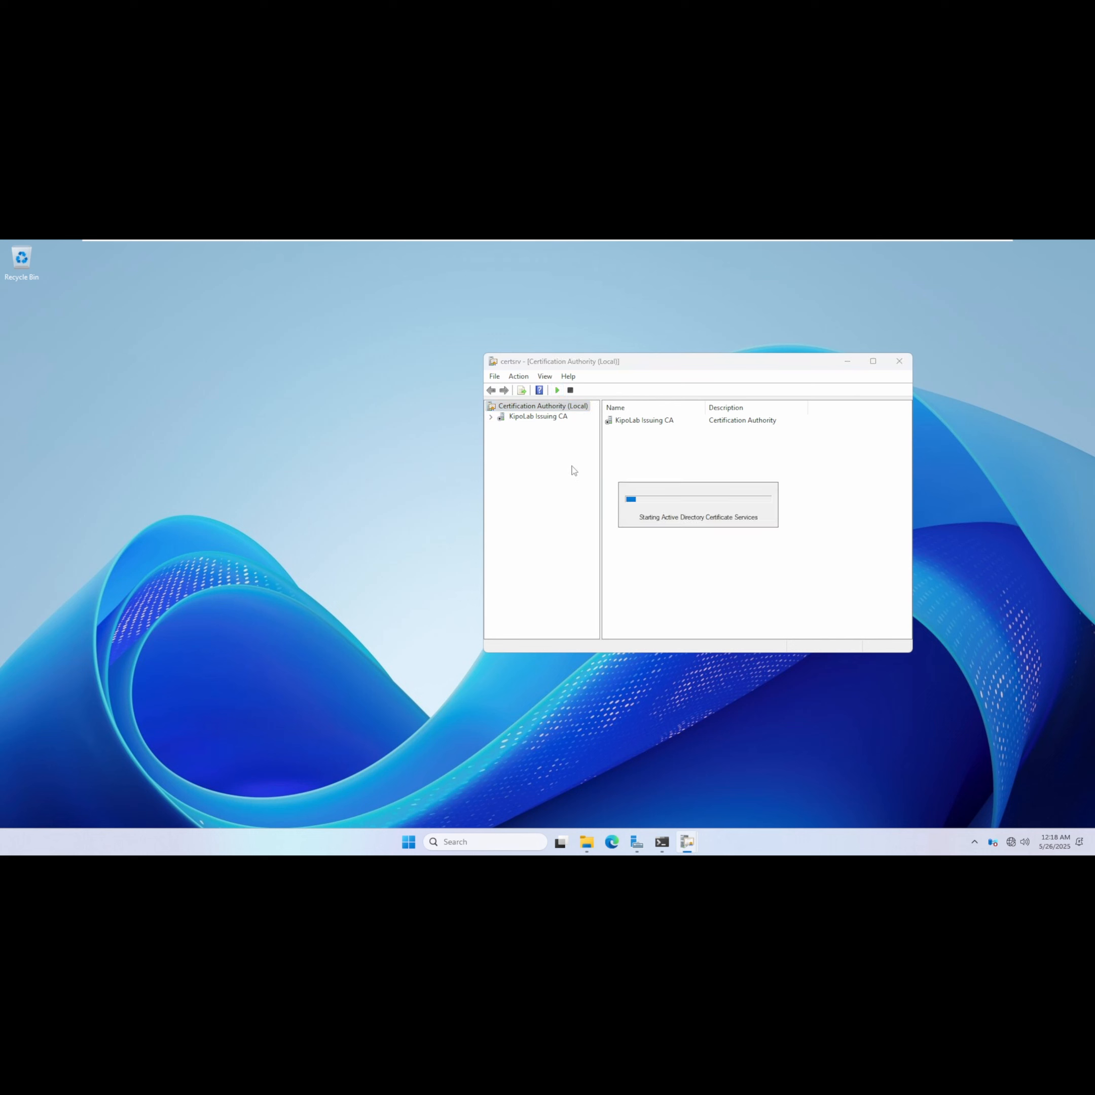
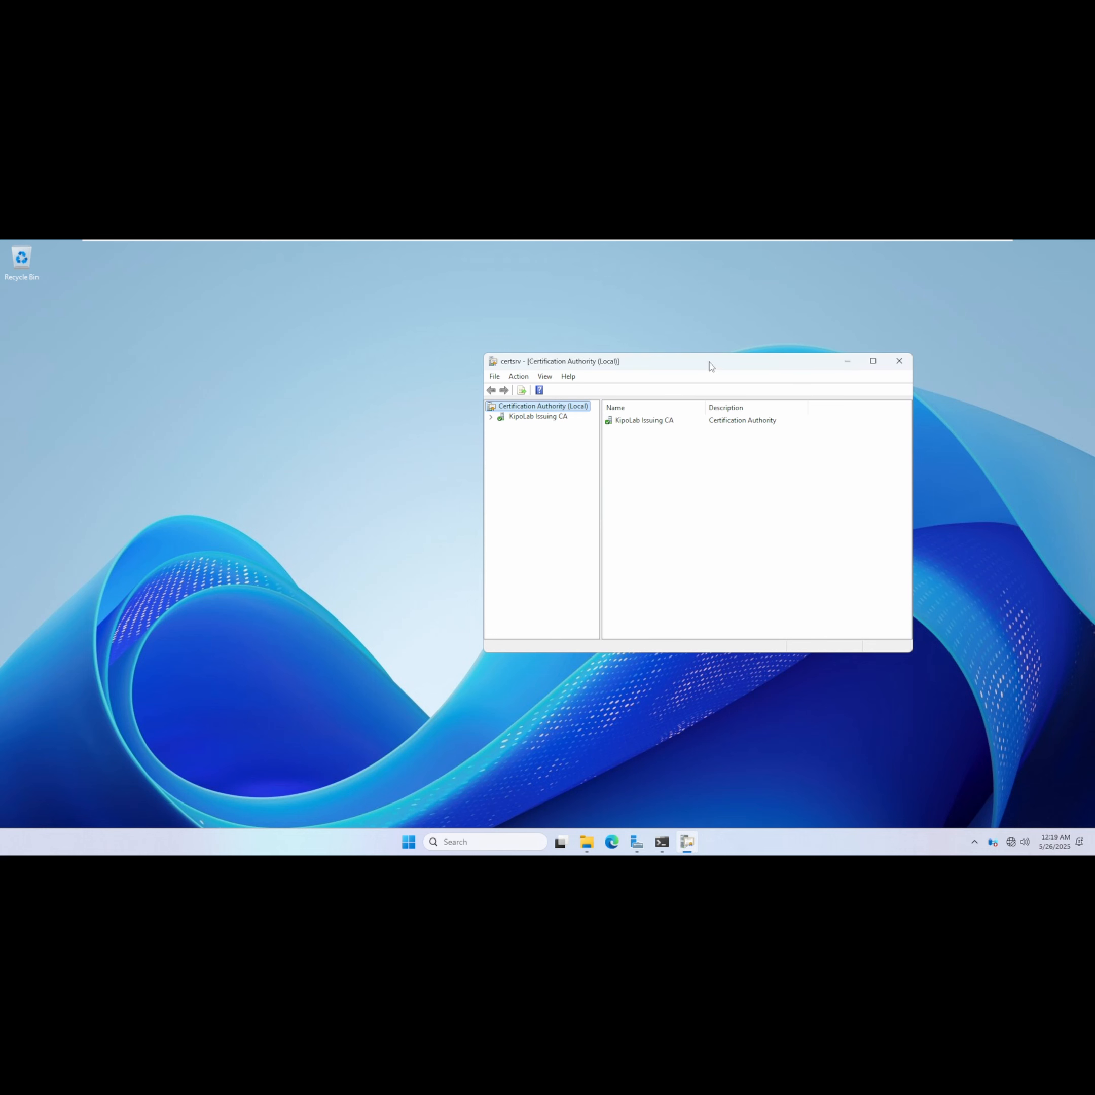
Expand KipoLab Issuing CA in the Certification Authority console to show its folders.
drag(712, 362, 556, 331)
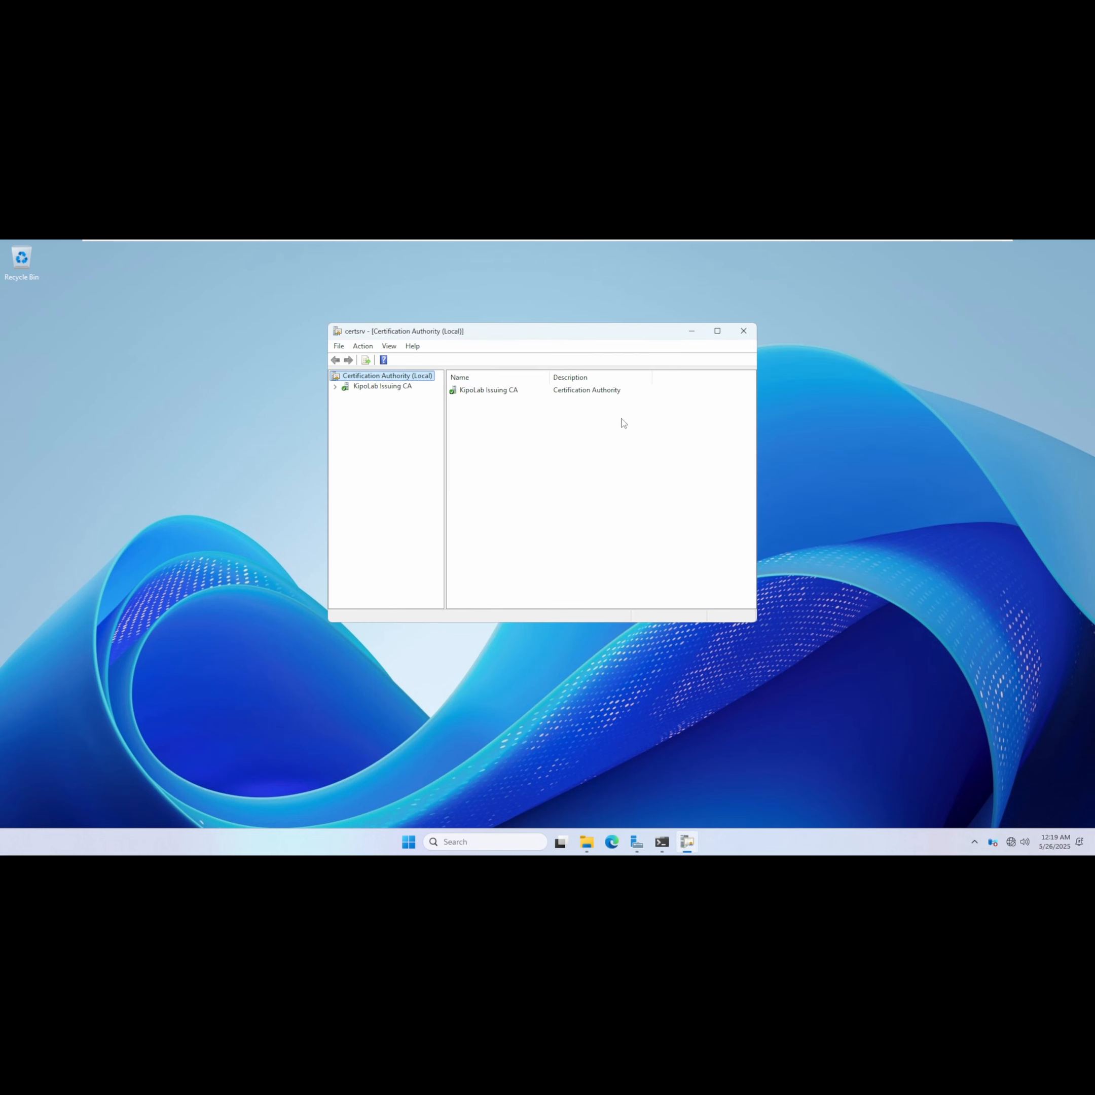
click(335, 386)
click(385, 387)
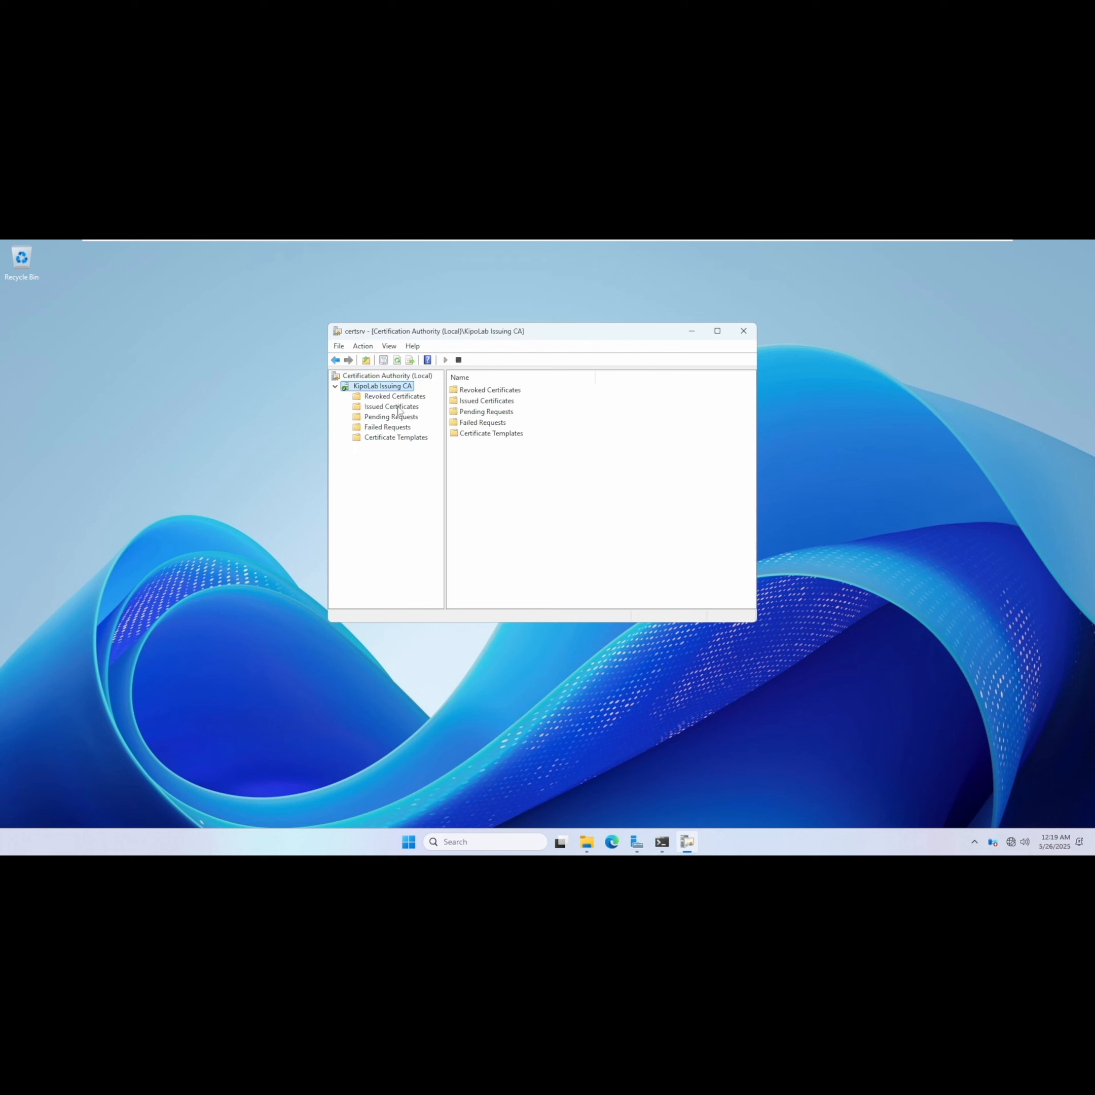
drag(553, 330, 487, 332)
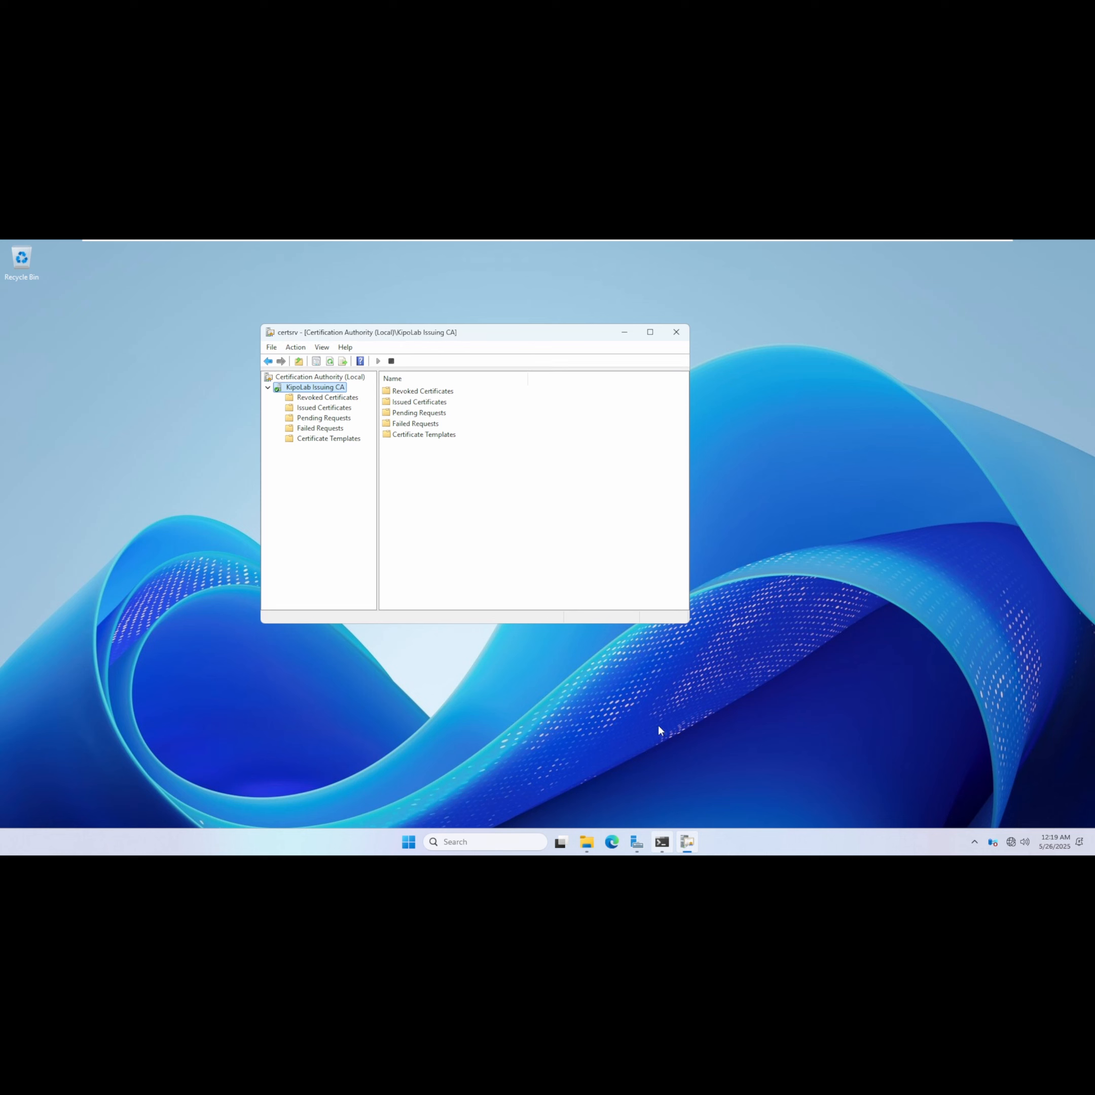
Launch pkiview.msc from the administrator command prompt.
click(662, 842)
drag(333, 296, 448, 341)
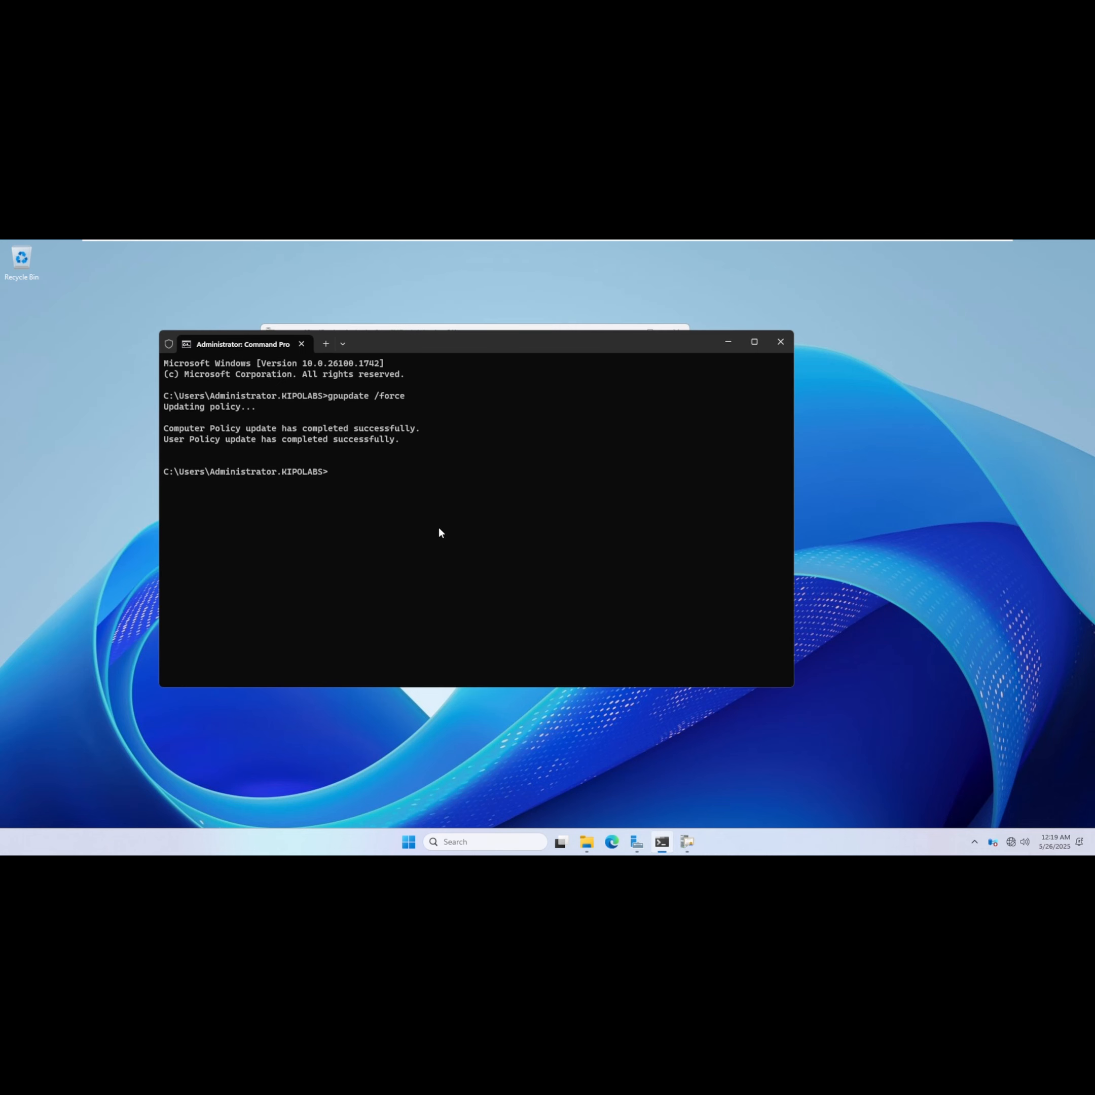
text(pkiview.msc)
key(Return)
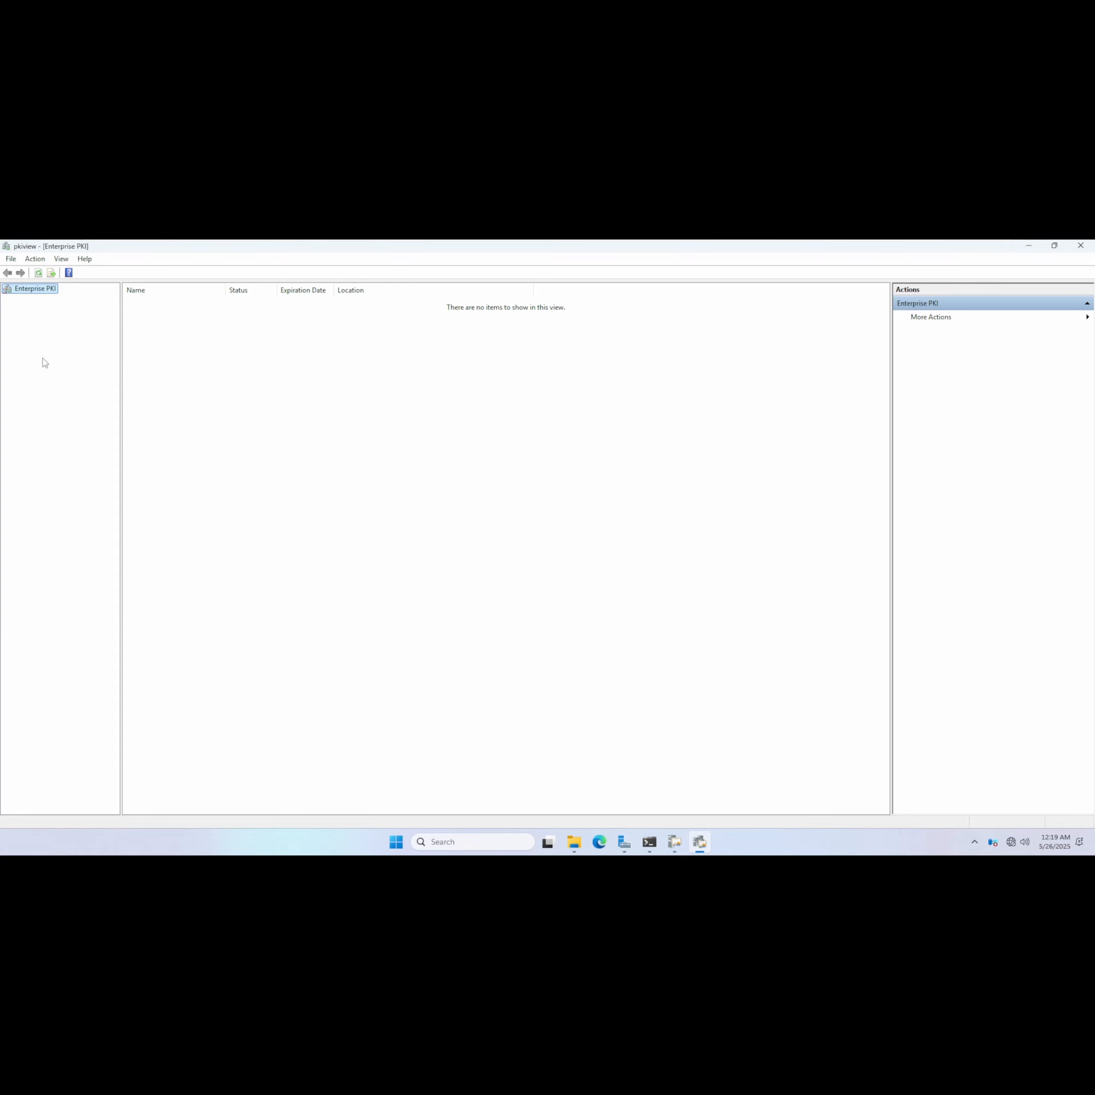
Examine KipoLab Issuing CA's certificate, AIA, CDP and DeltaCRL locations under the Intermediate CA in Enterprise PKI.
click(39, 273)
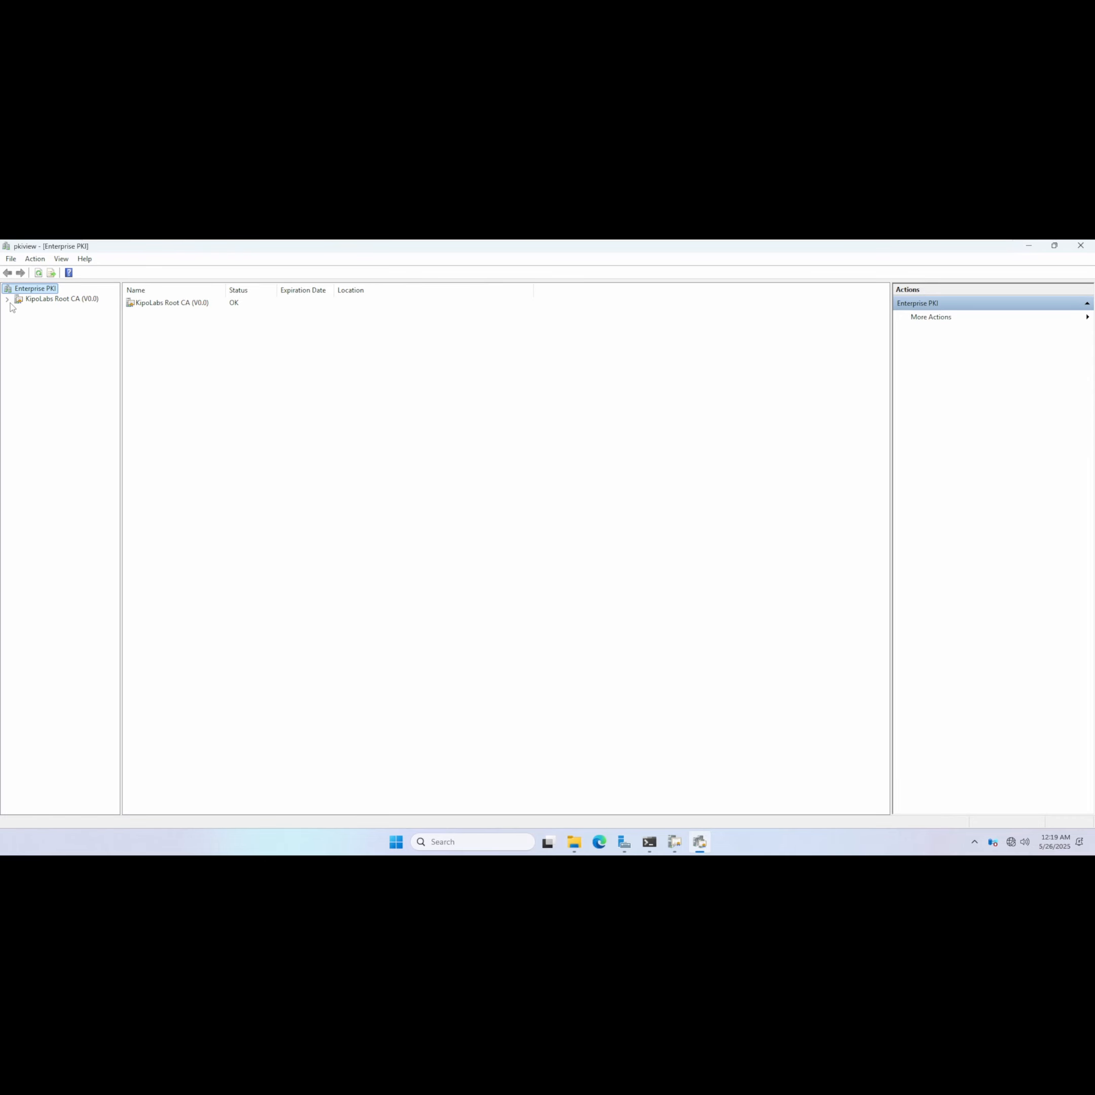
click(7, 299)
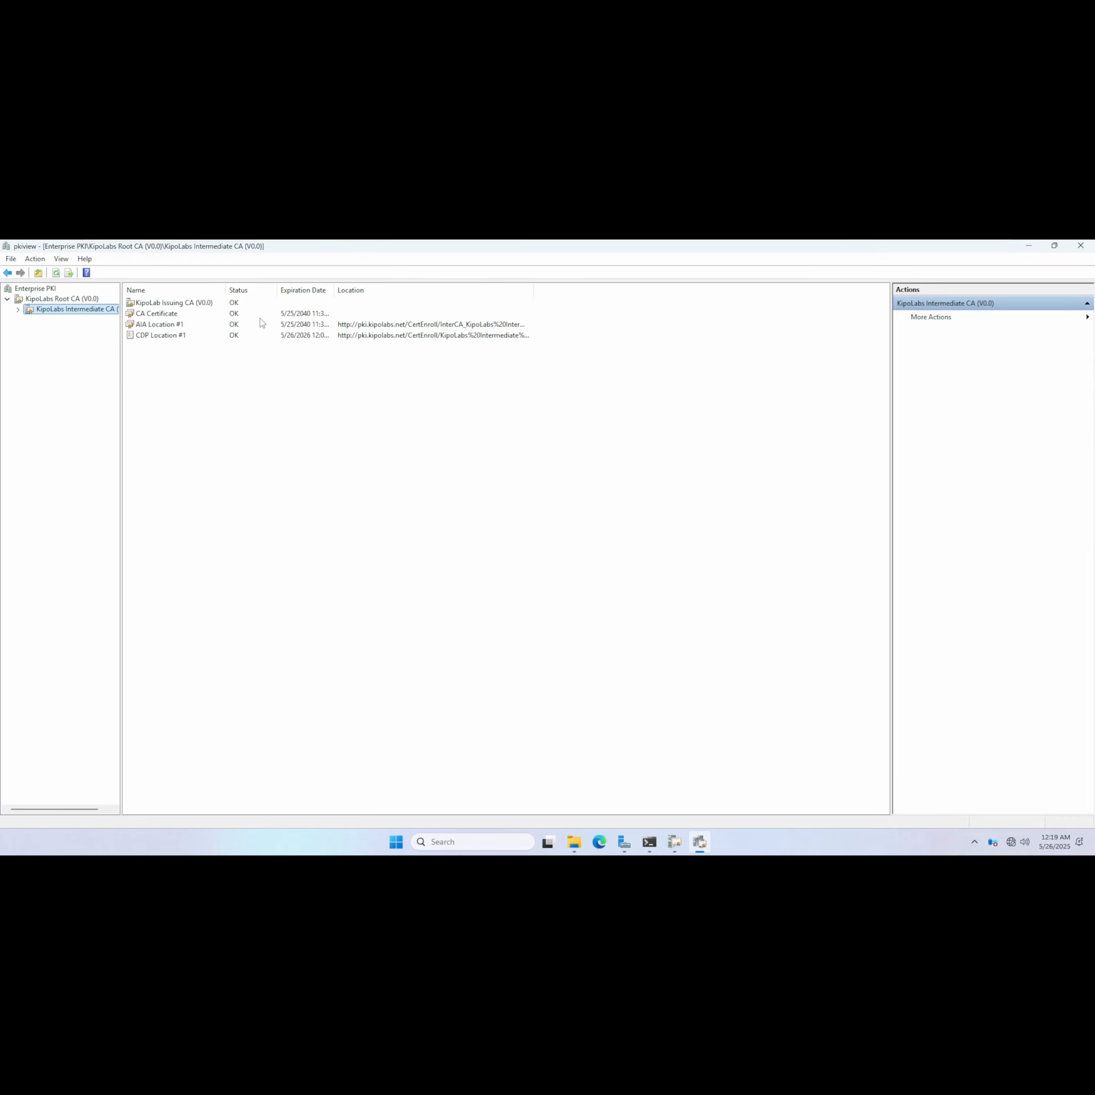
click(18, 309)
key(Down)
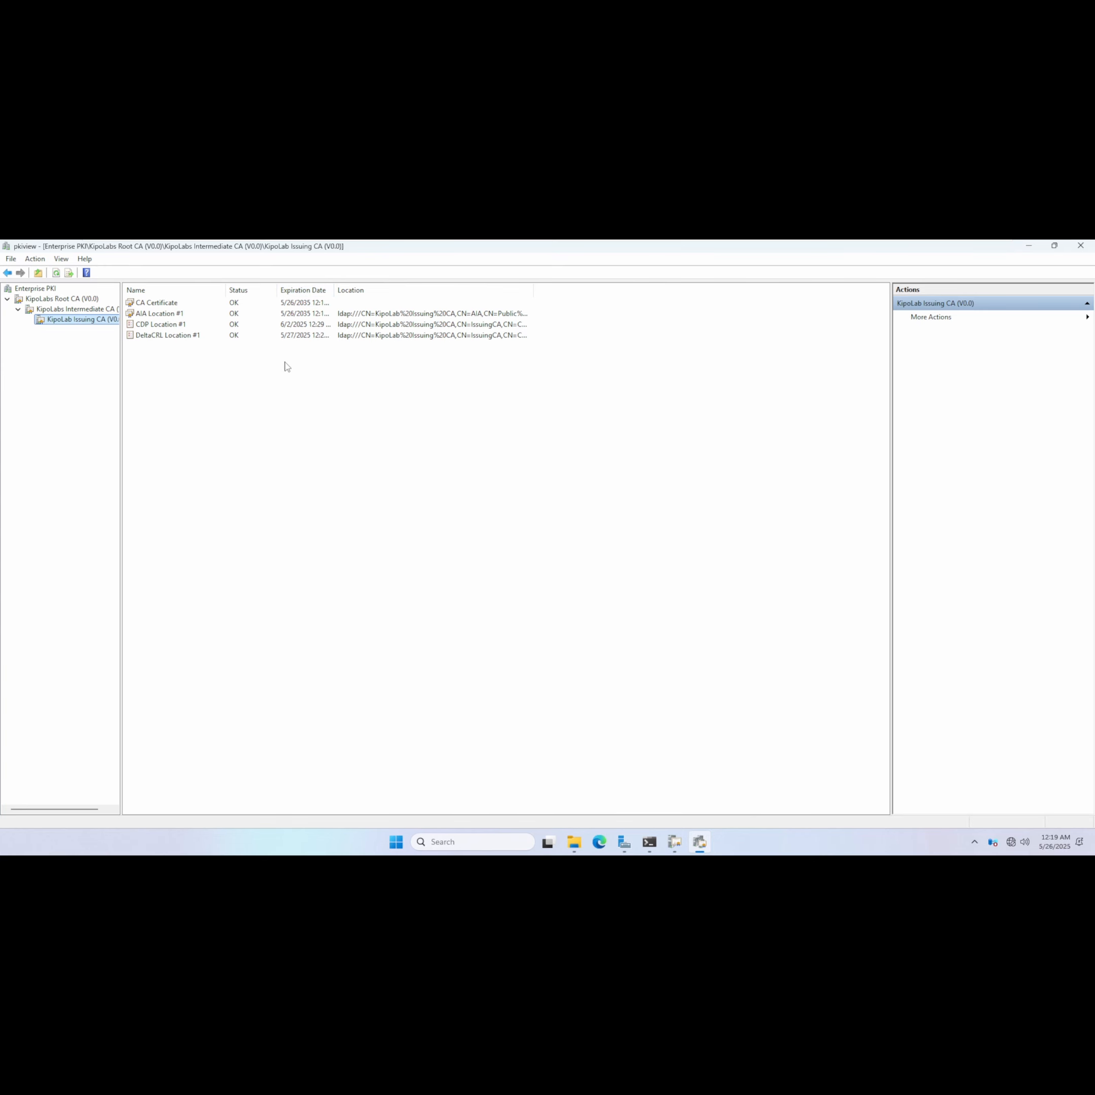
click(211, 316)
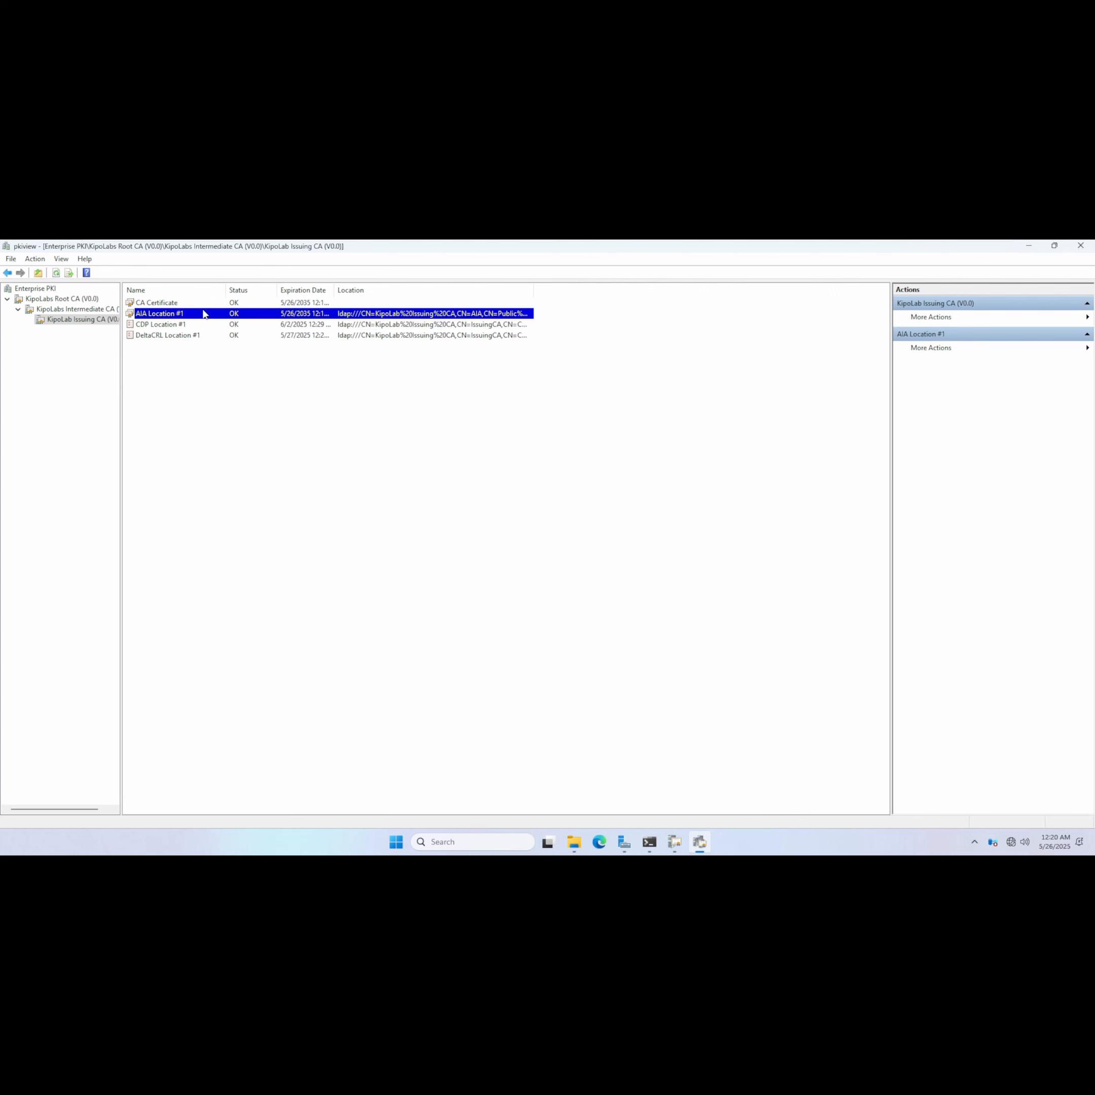
click(152, 326)
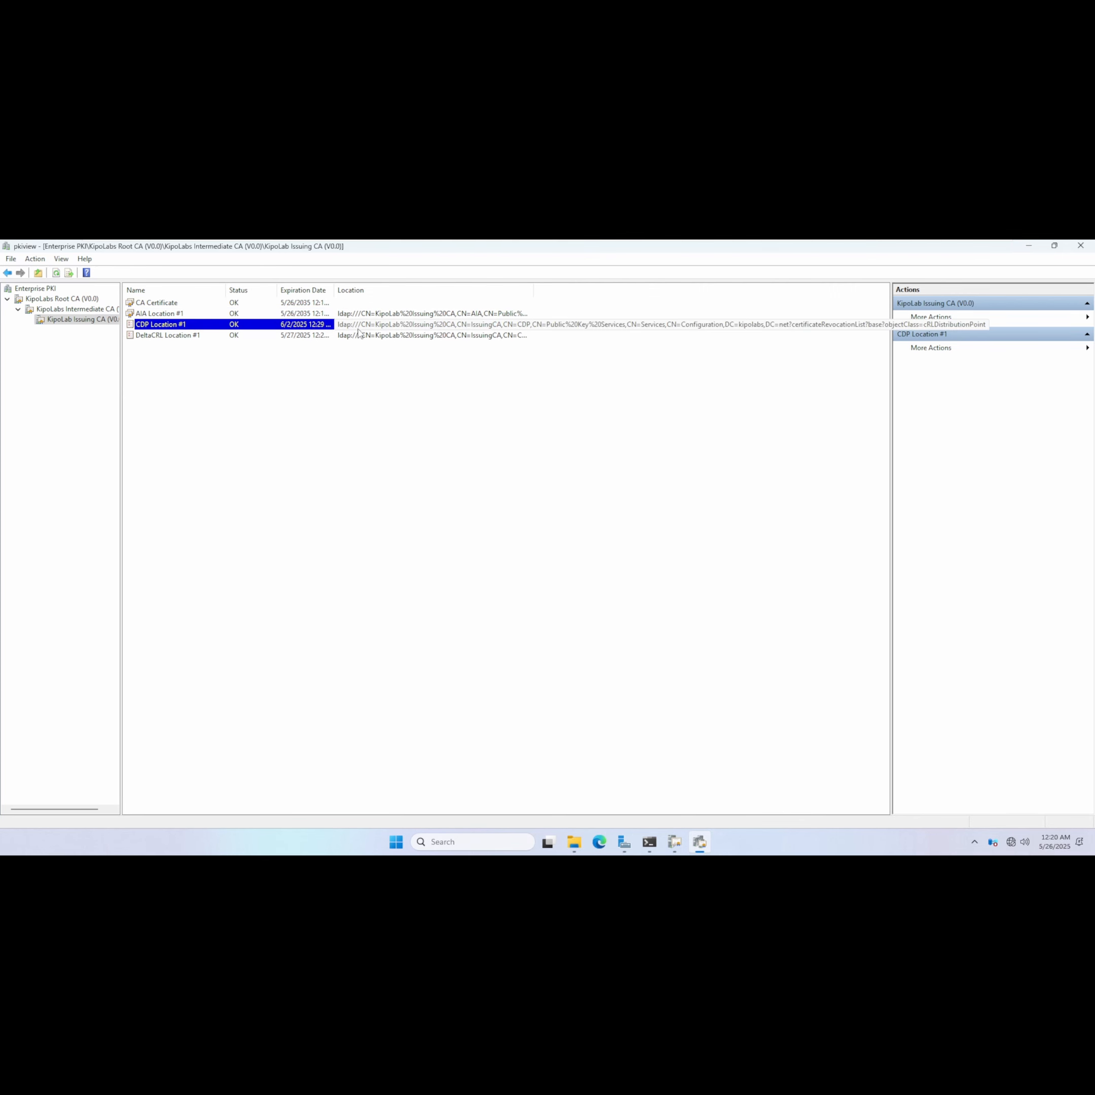
click(287, 336)
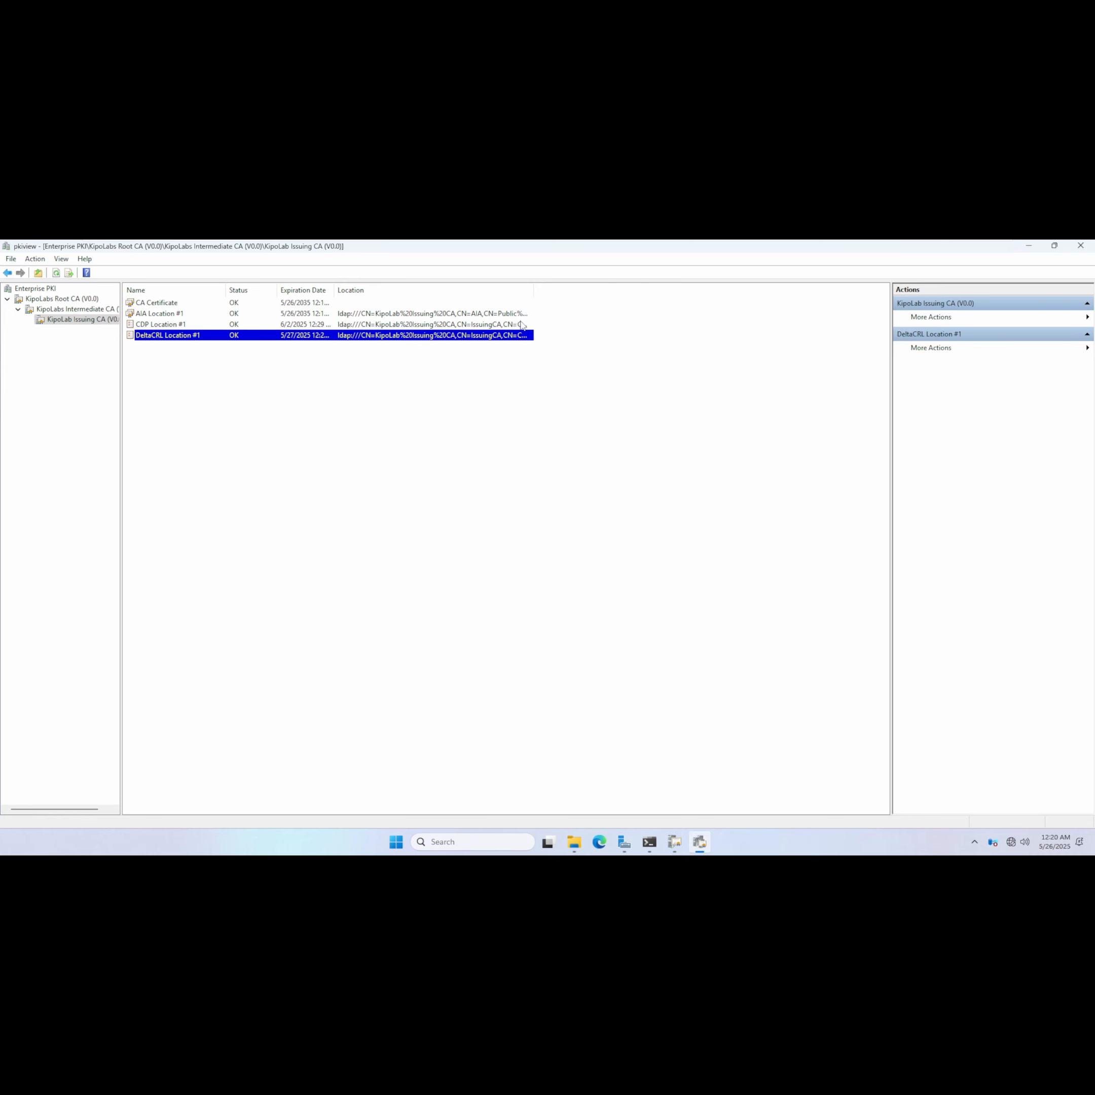
click(1027, 248)
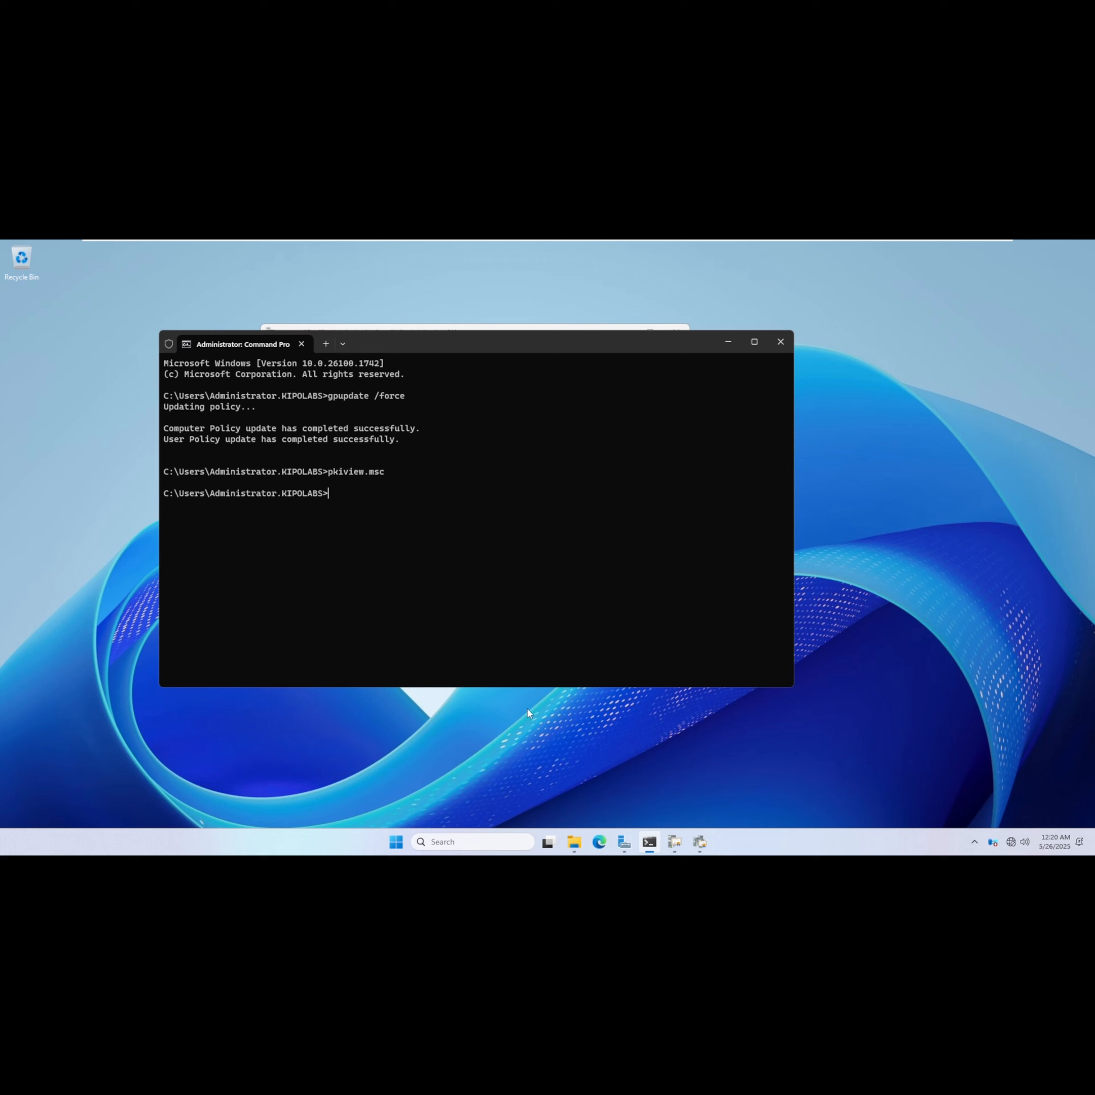
Open the properties of KipoLab Issuing CA in the Certification Authority console.
click(728, 341)
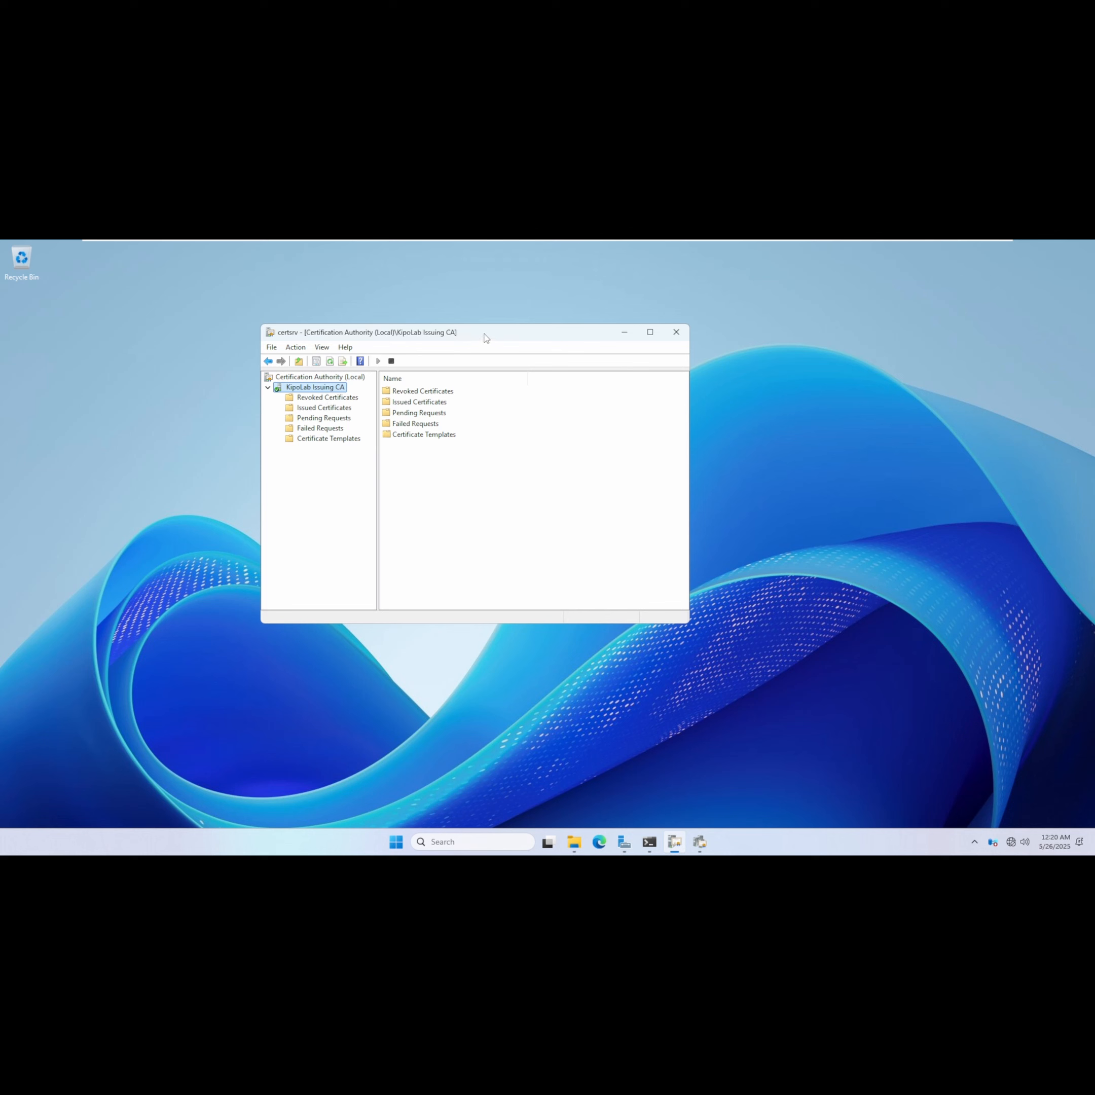
drag(485, 337, 632, 344)
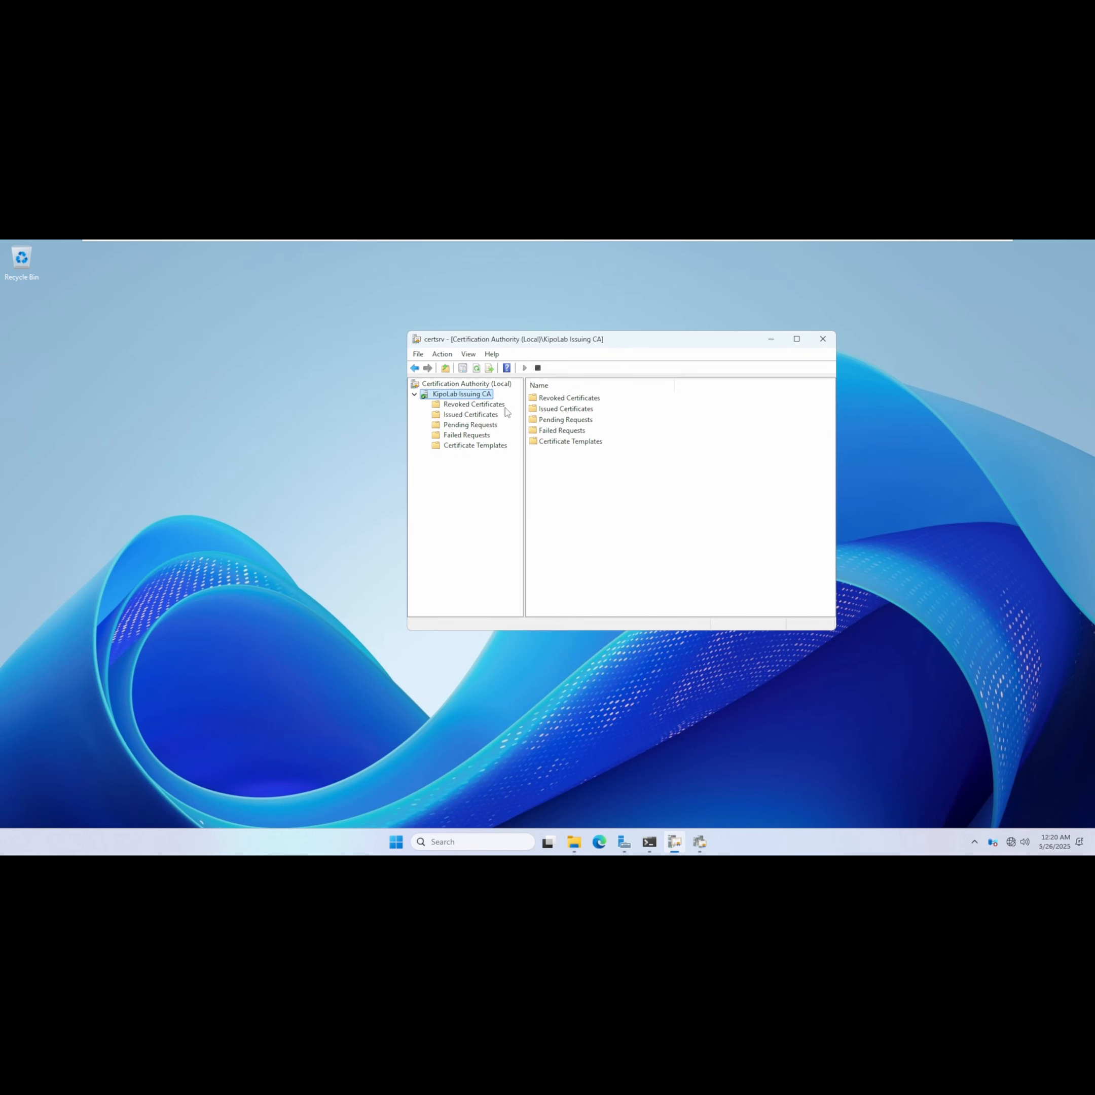
right_click(478, 394)
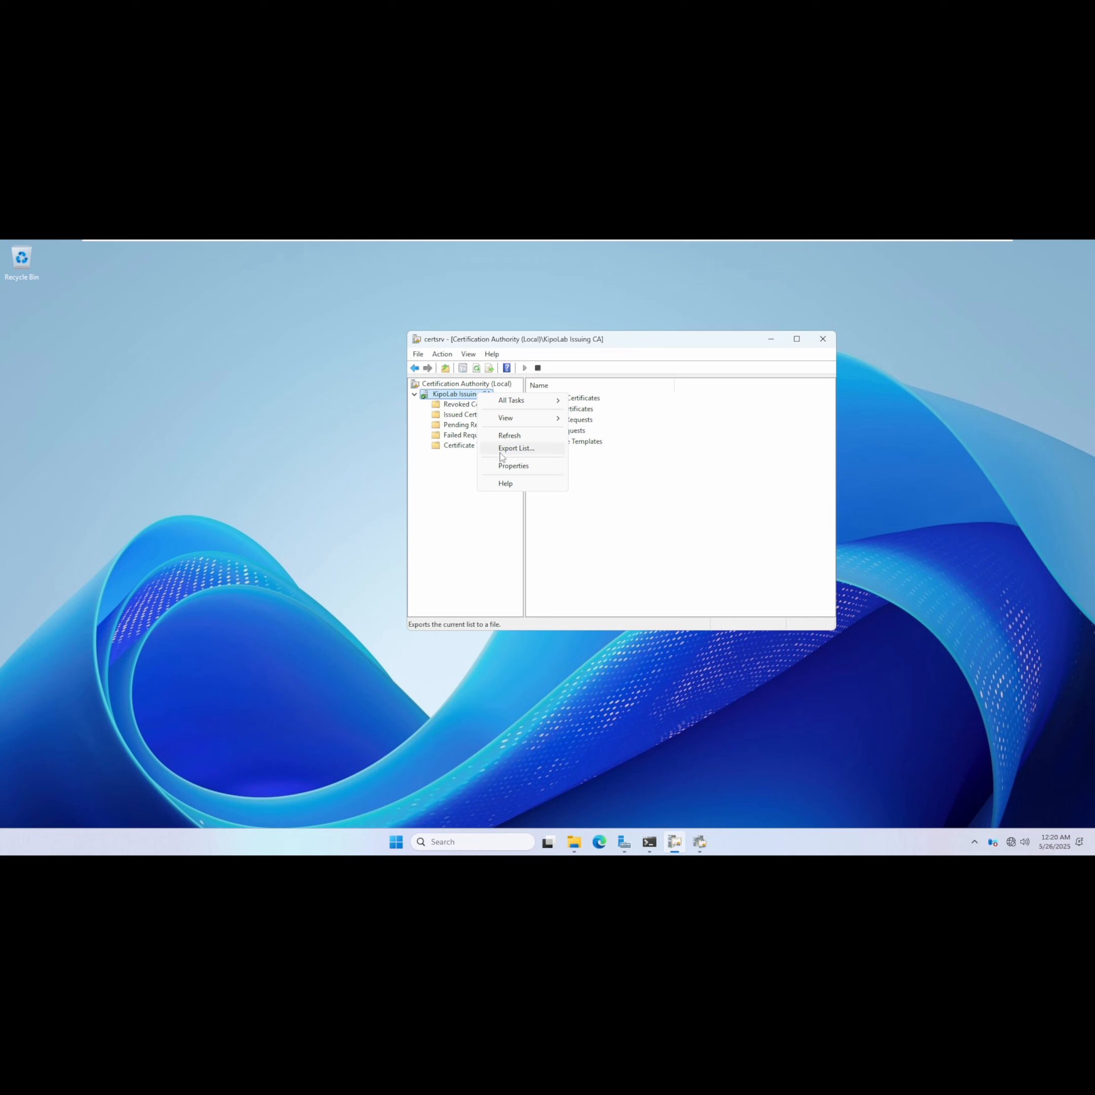
click(602, 521)
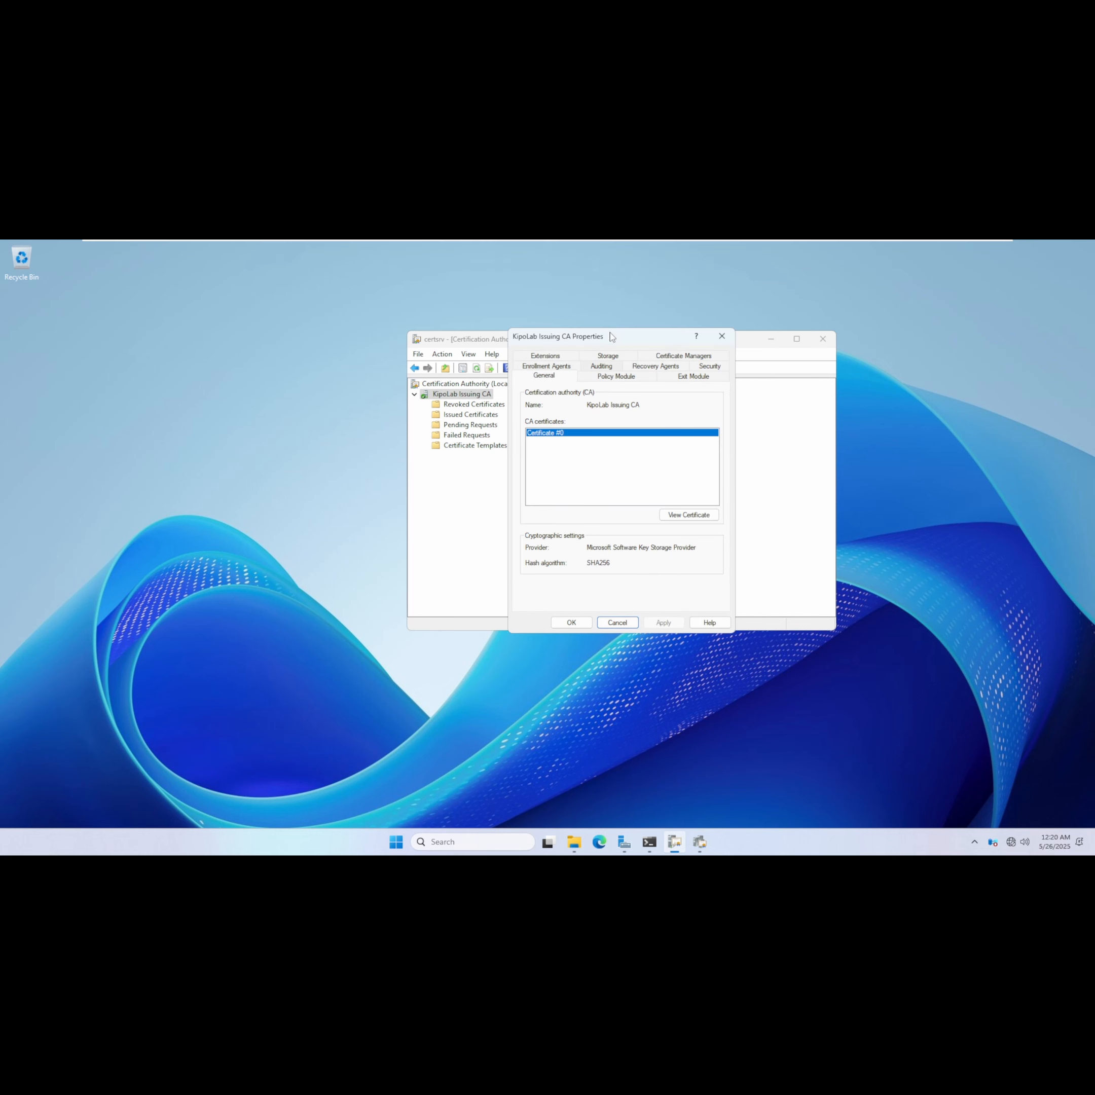
mouse_move(657, 243)
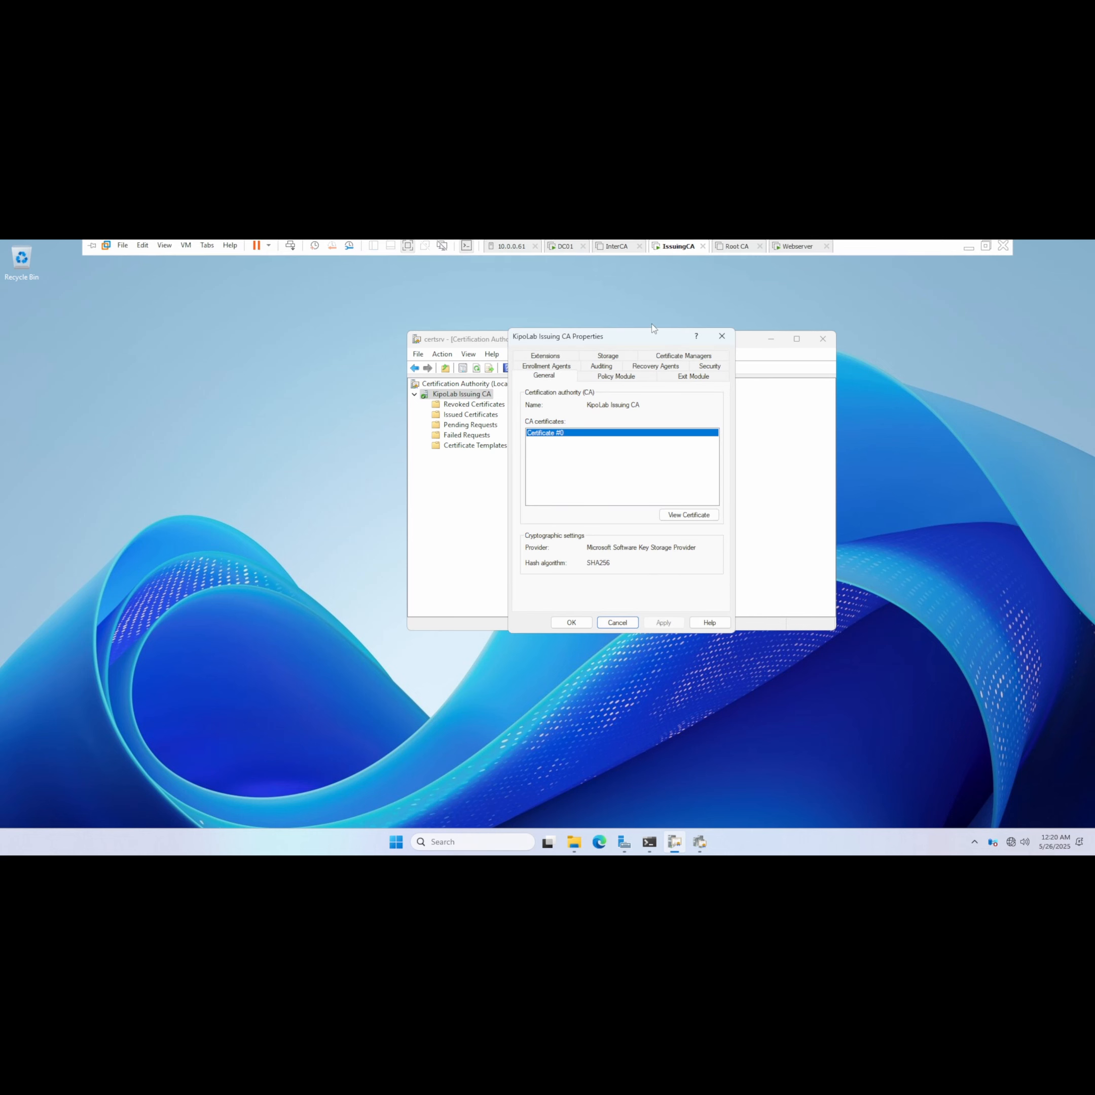
drag(630, 337, 631, 370)
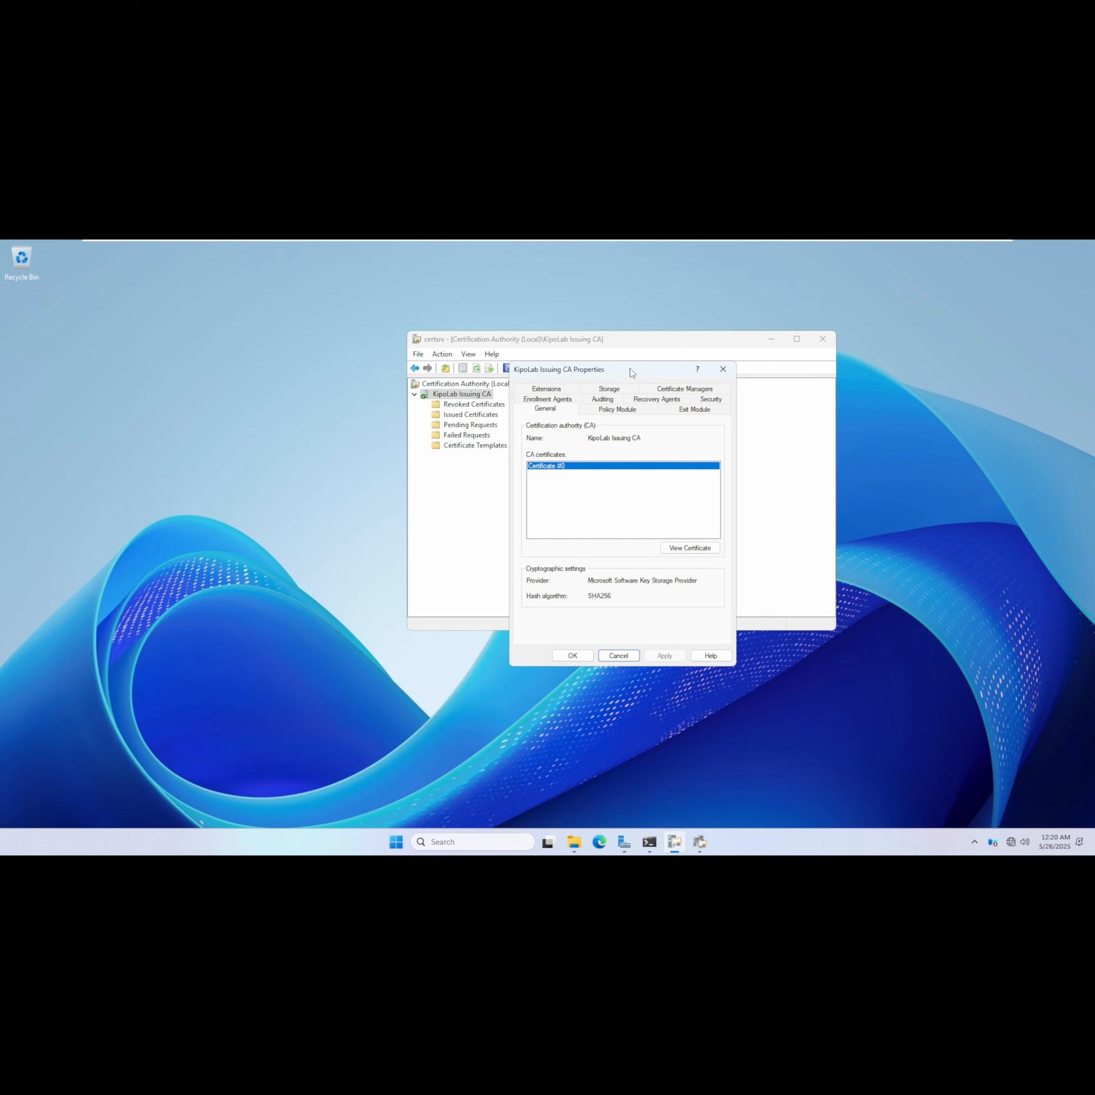
click(791, 250)
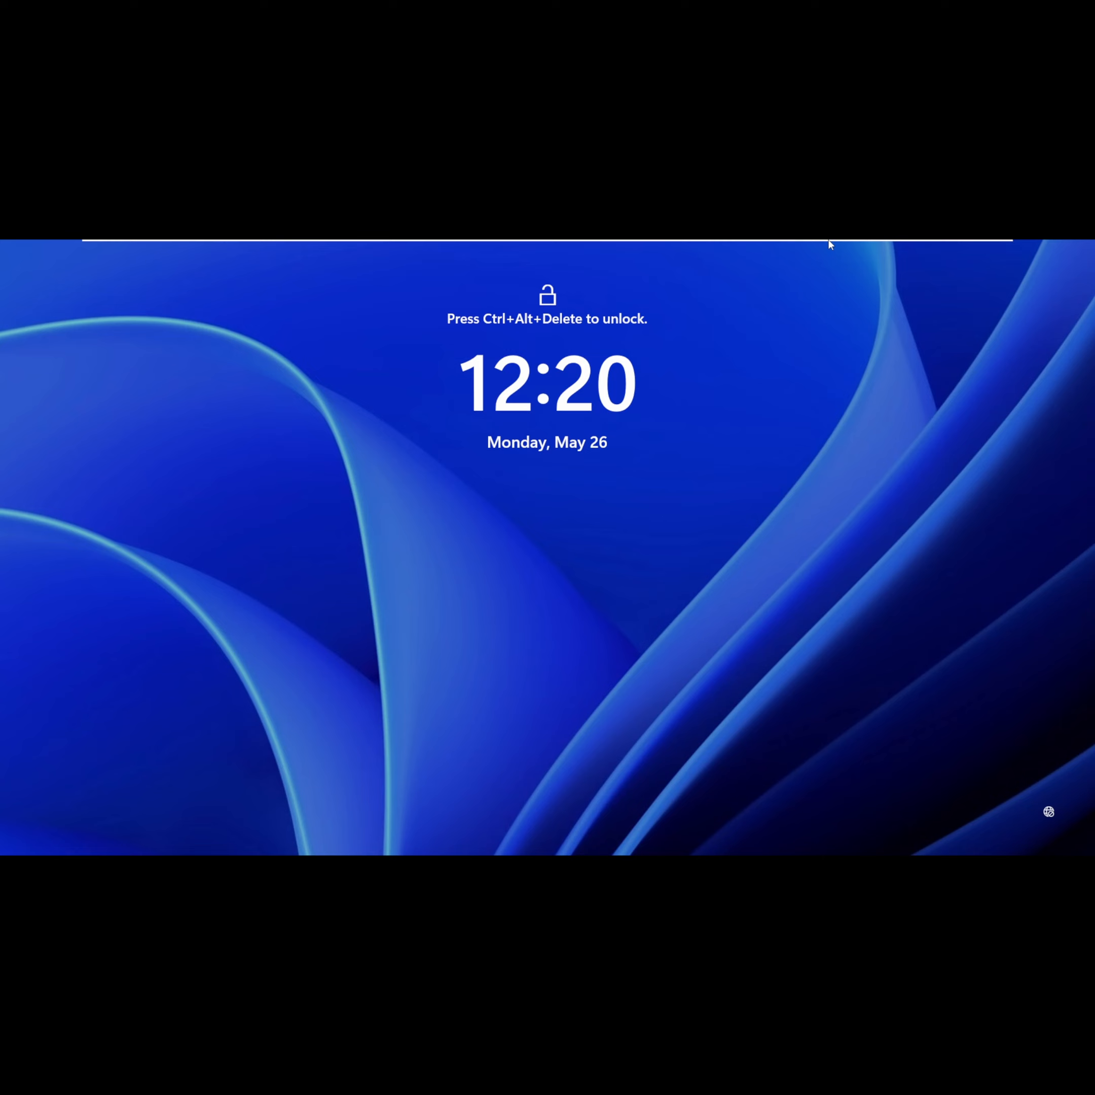
mouse_move(830, 243)
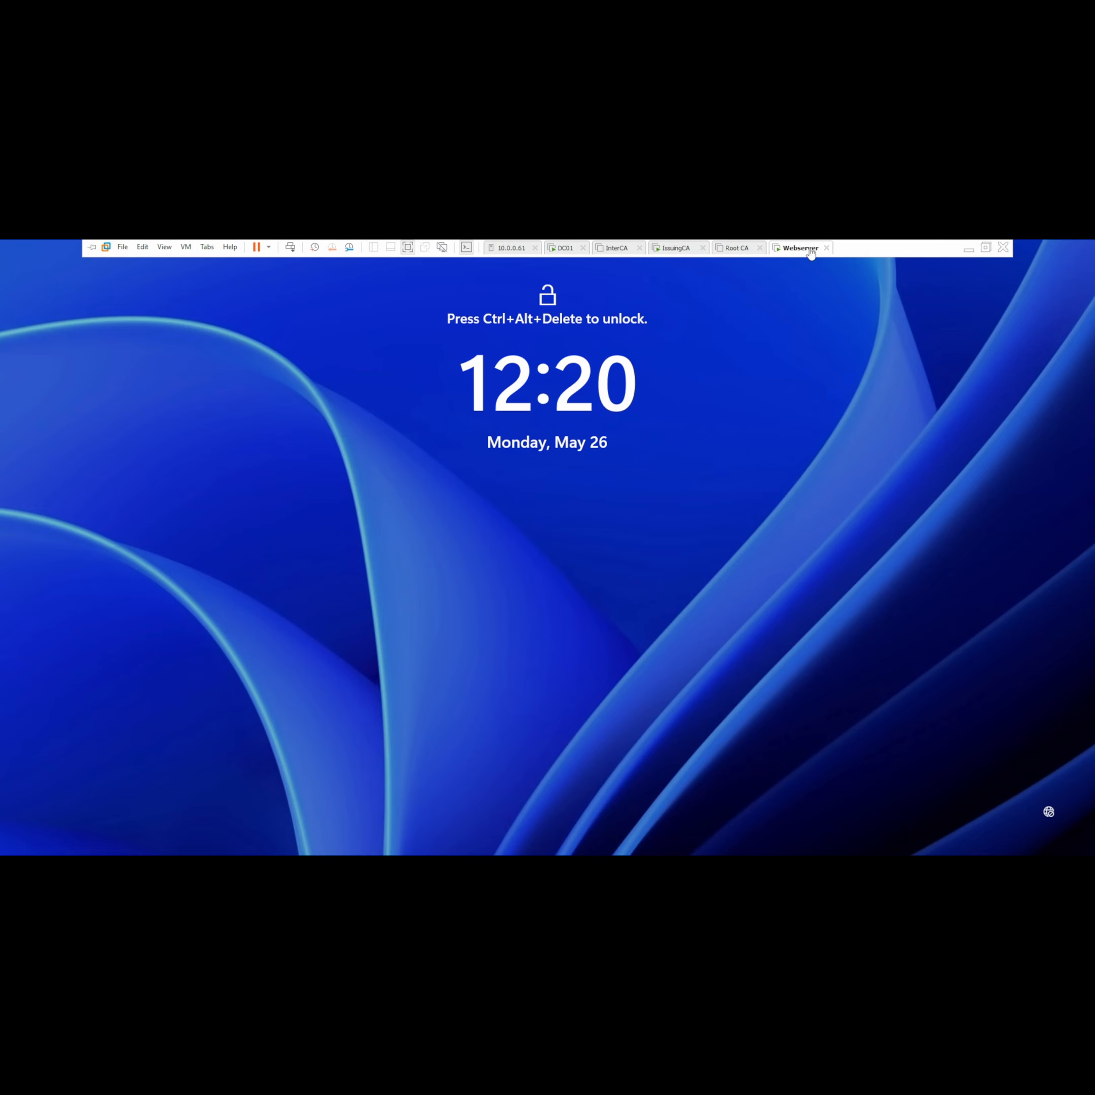
click(672, 249)
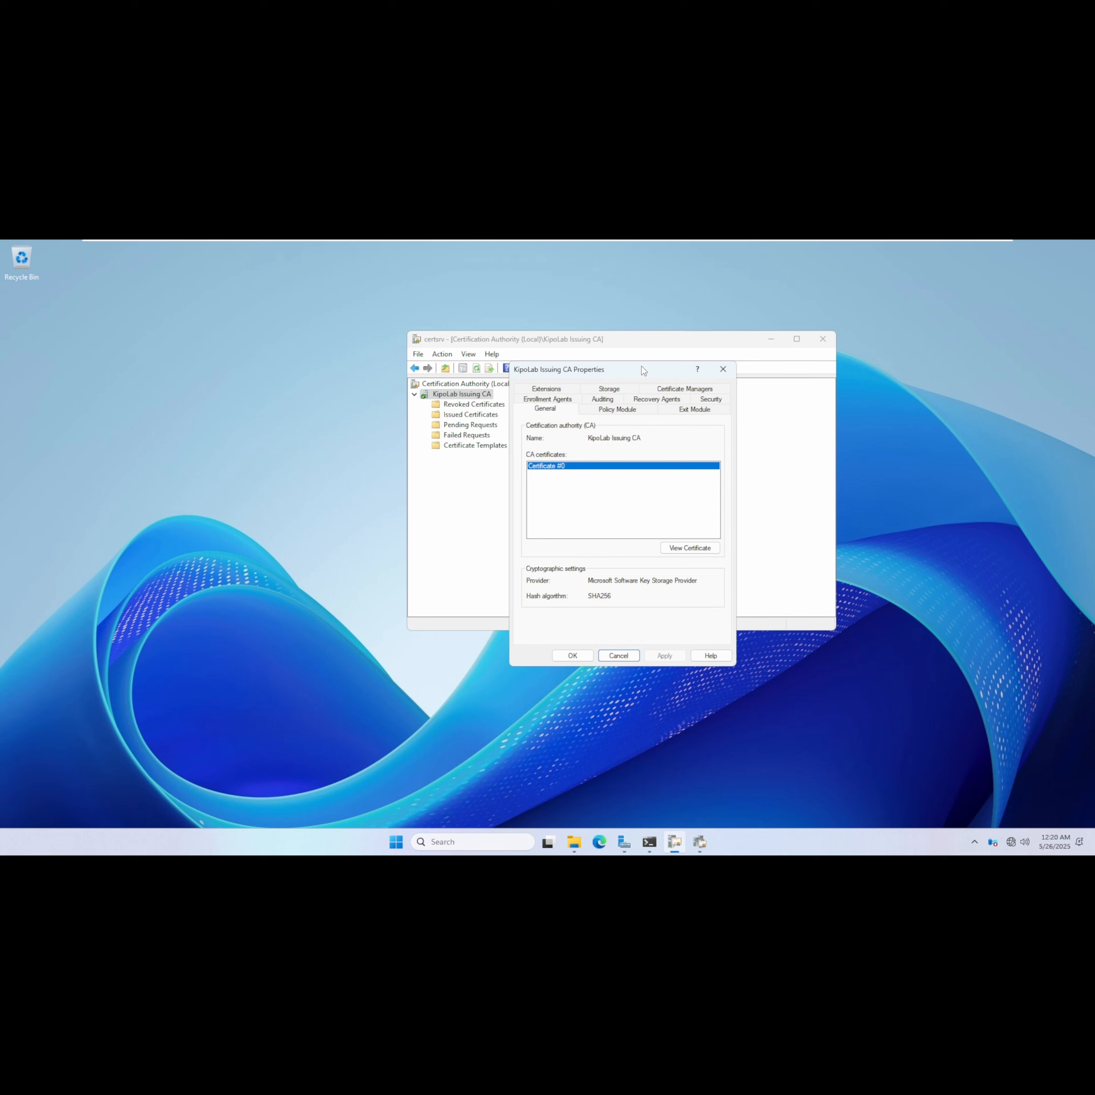
On the Extensions tab, remove the default http and file CRL distribution point locations.
click(553, 393)
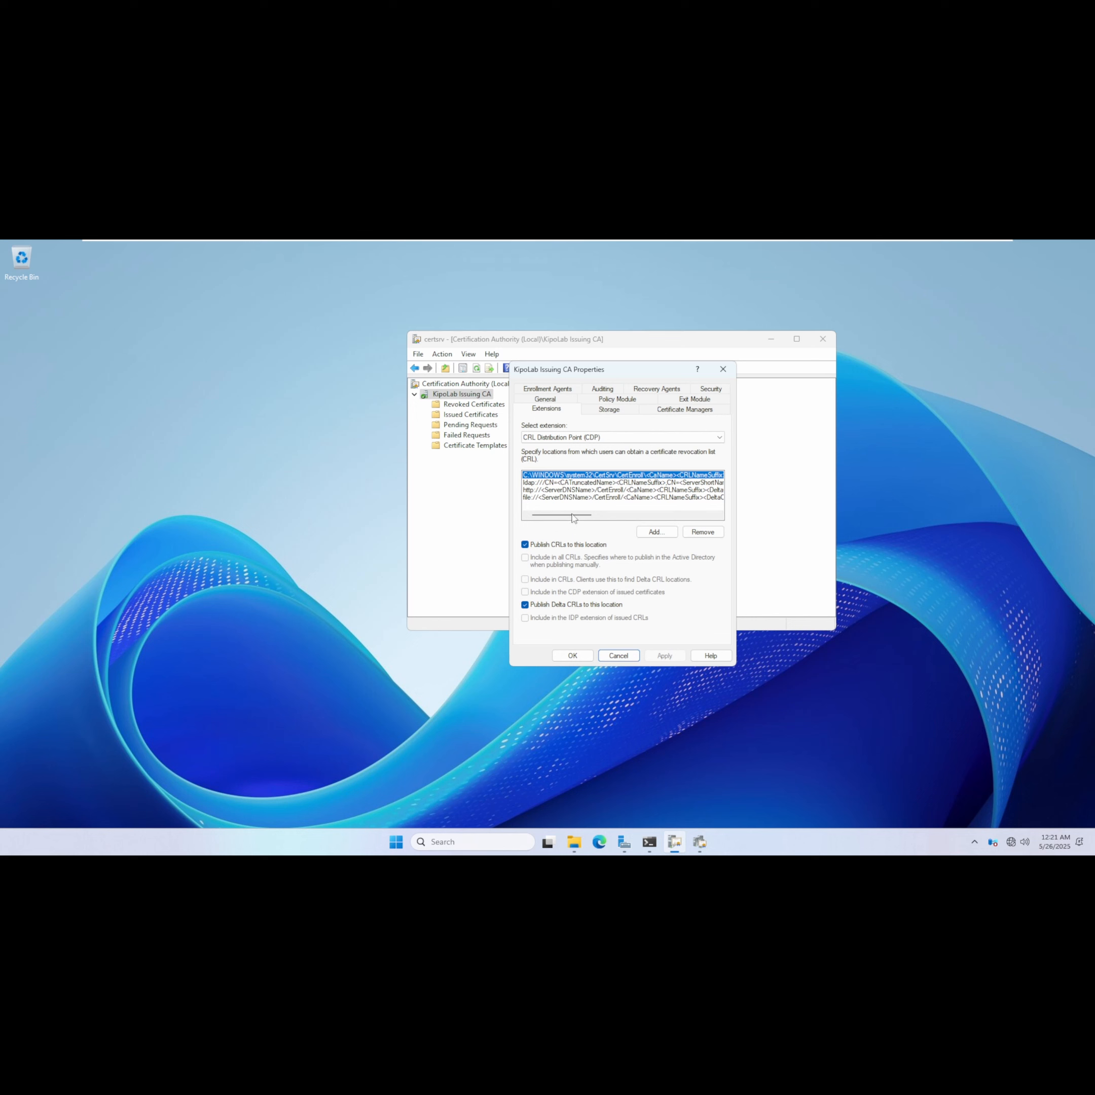
click(563, 485)
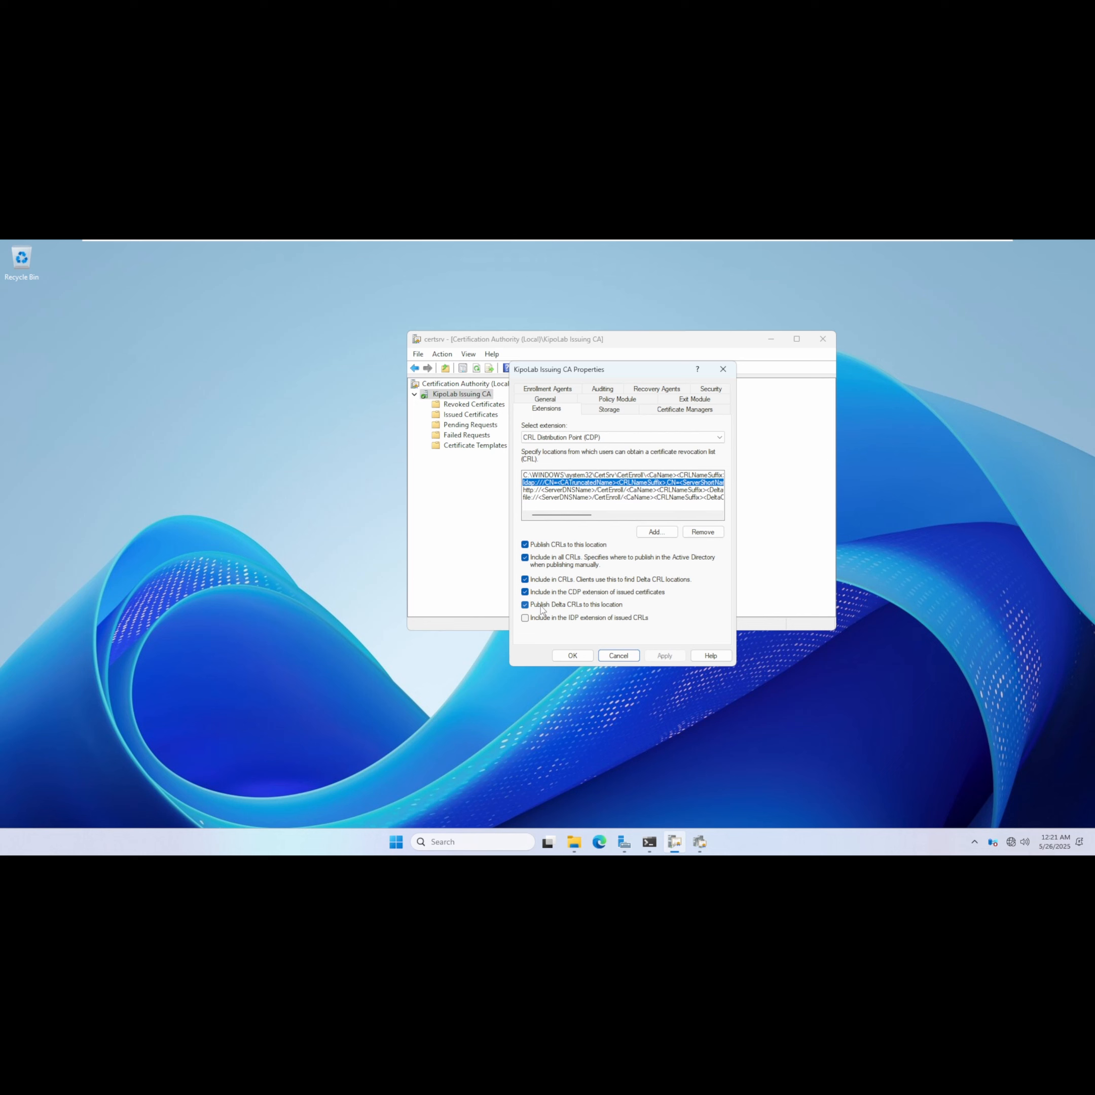
click(564, 490)
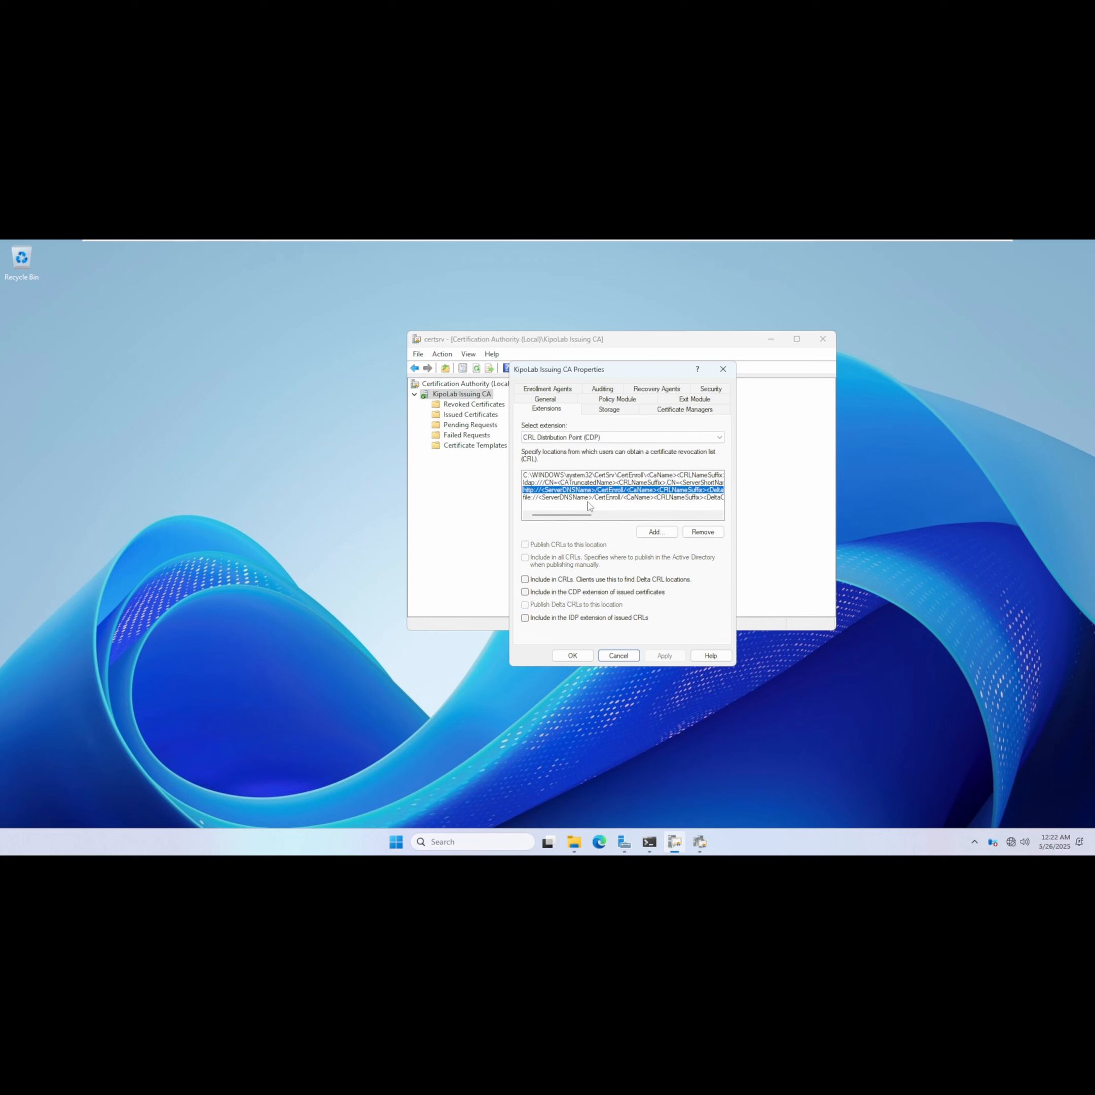
click(703, 532)
click(568, 580)
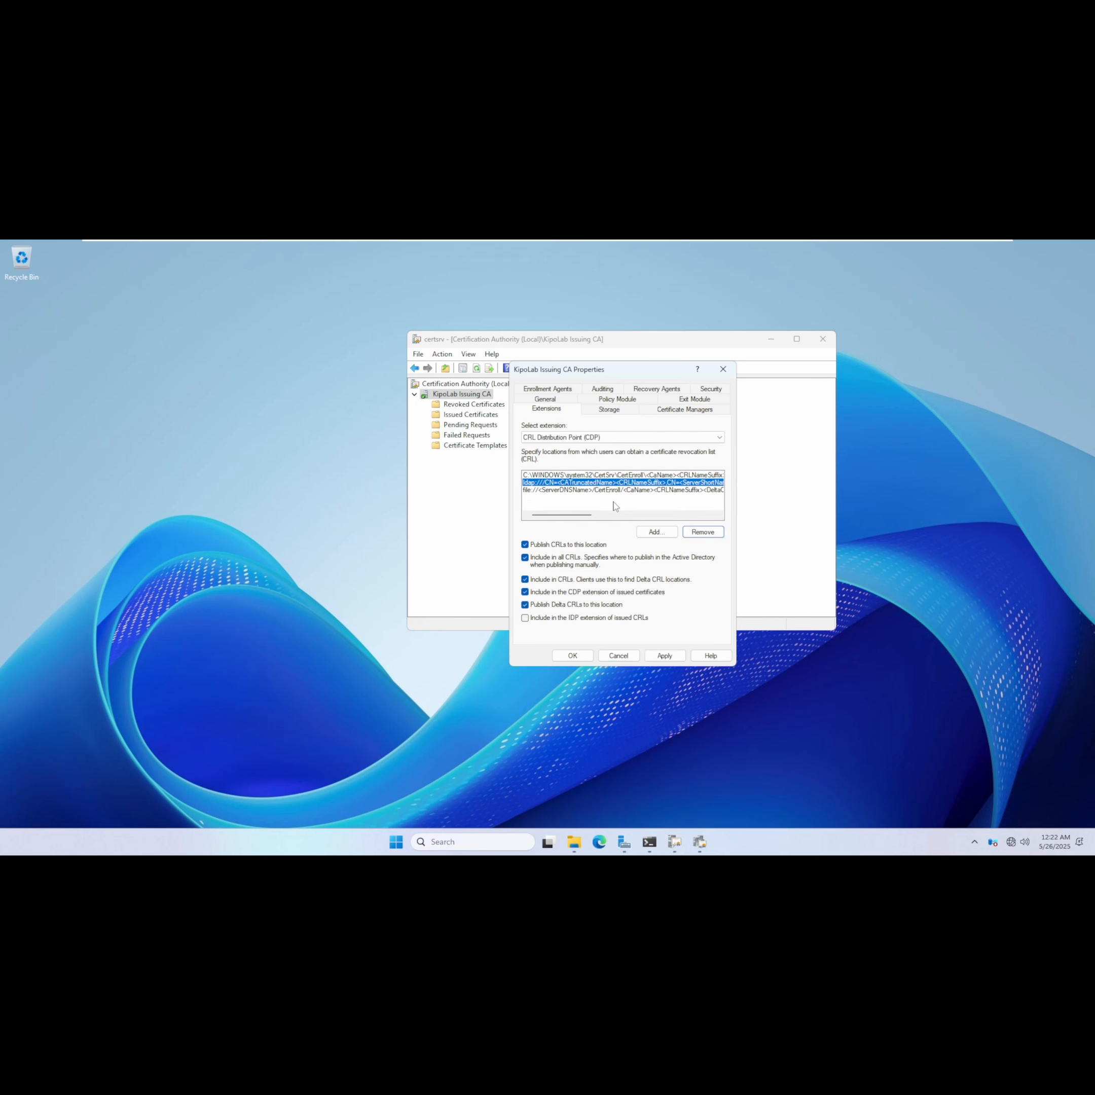
click(611, 491)
click(703, 532)
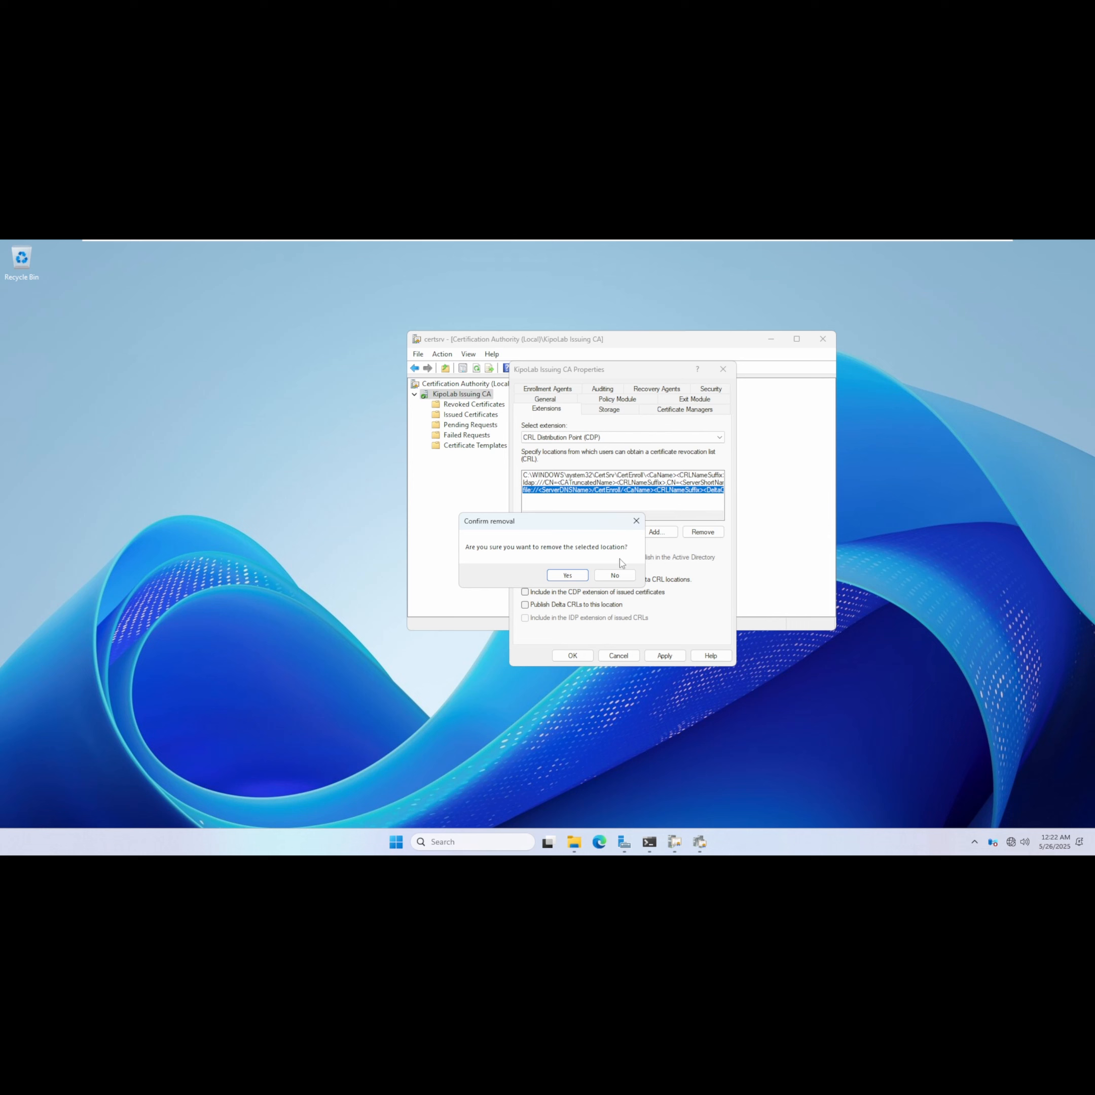
click(568, 577)
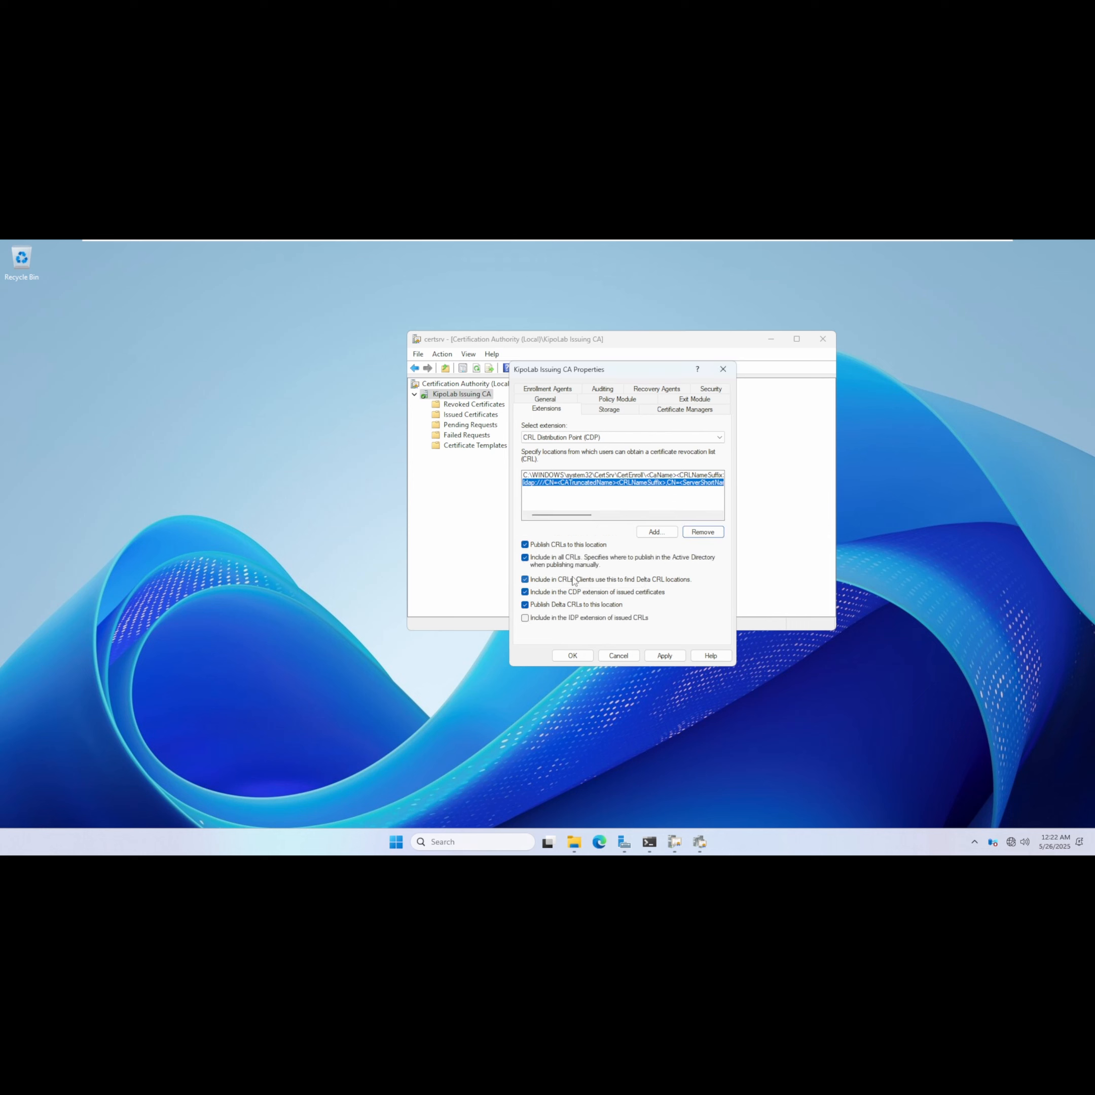
click(656, 532)
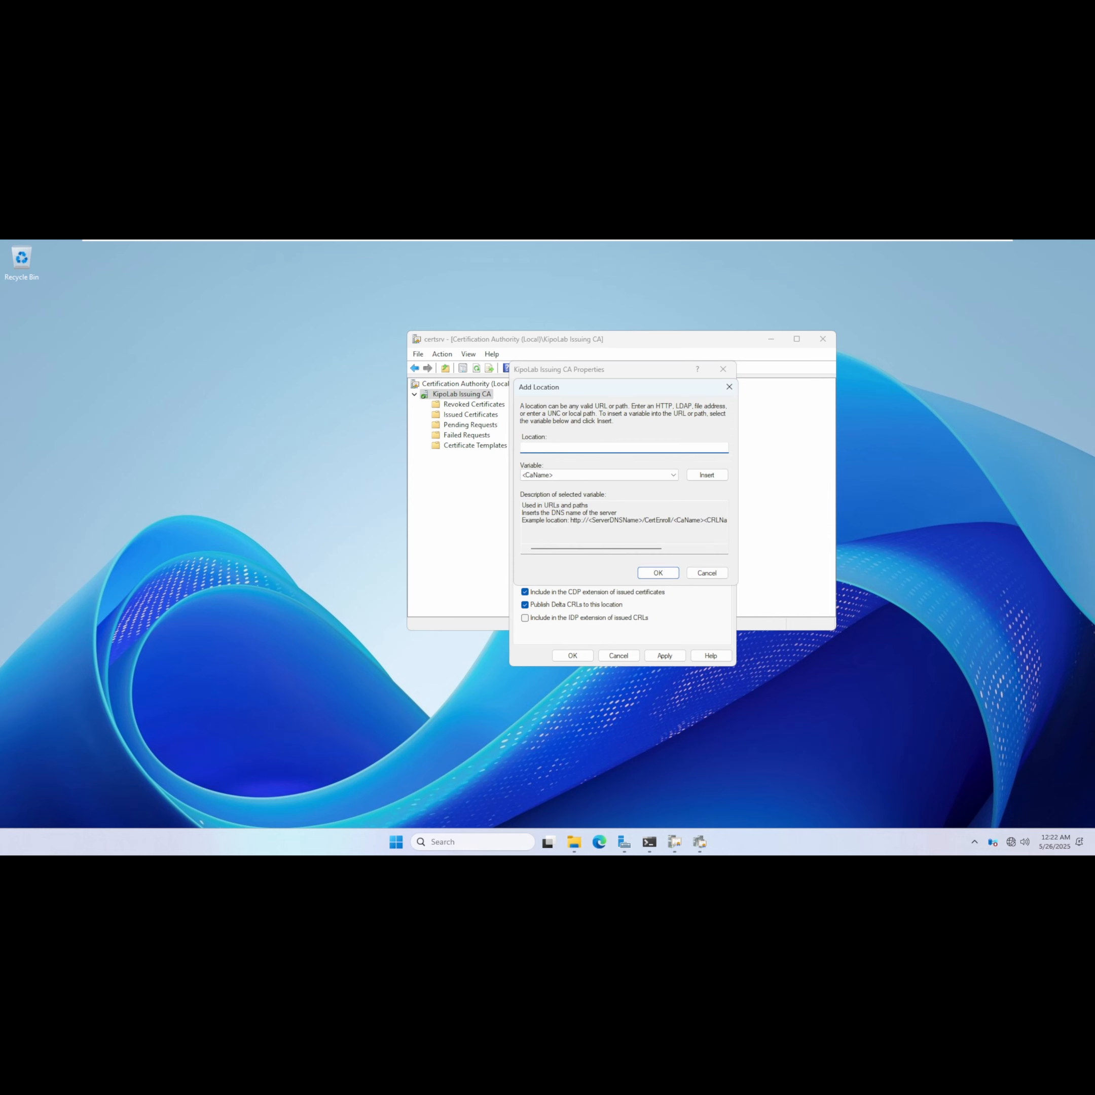
drag(572, 520, 727, 520)
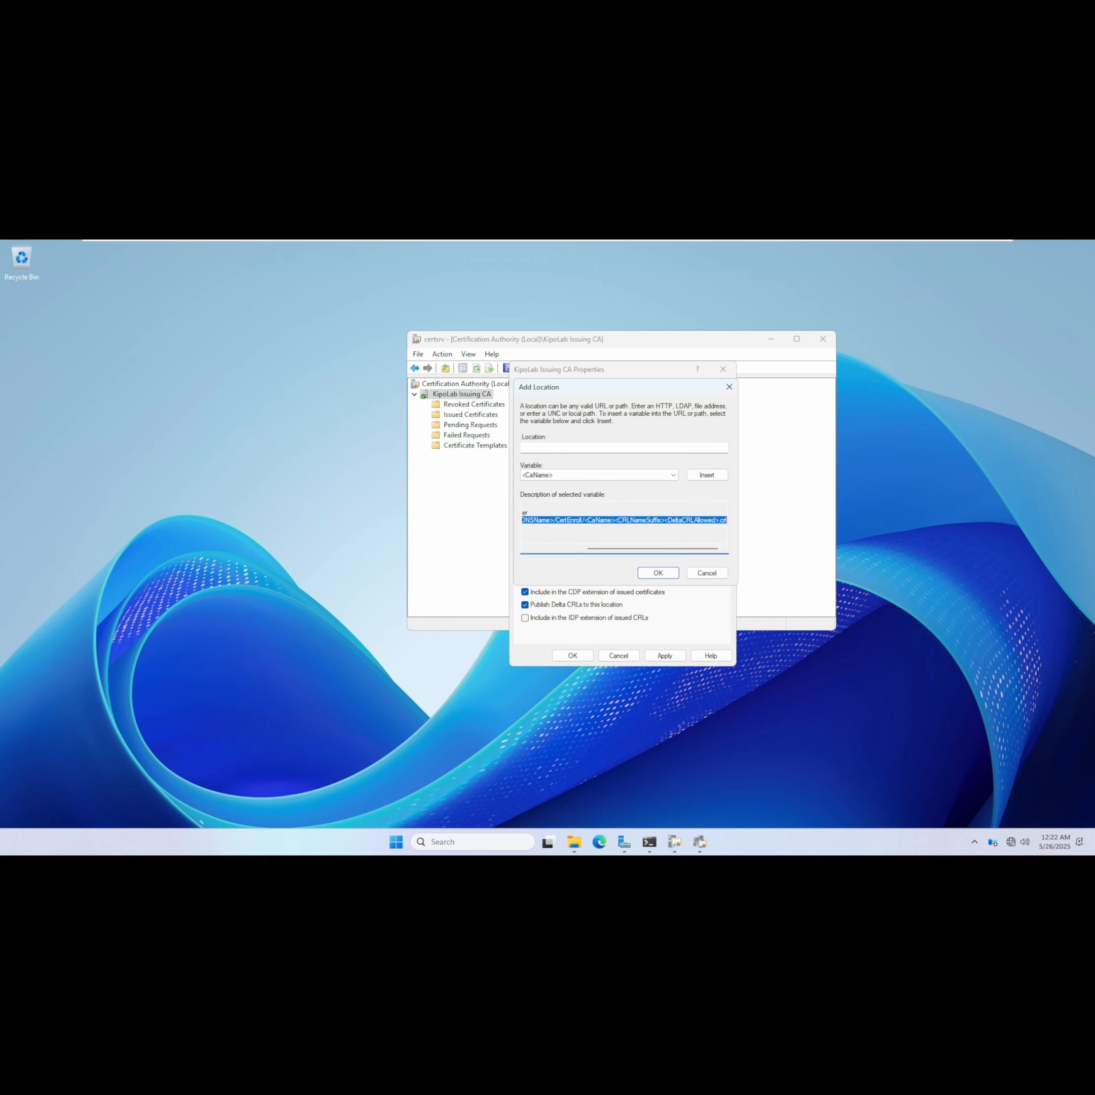
click(566, 448)
key(ctrl+v)
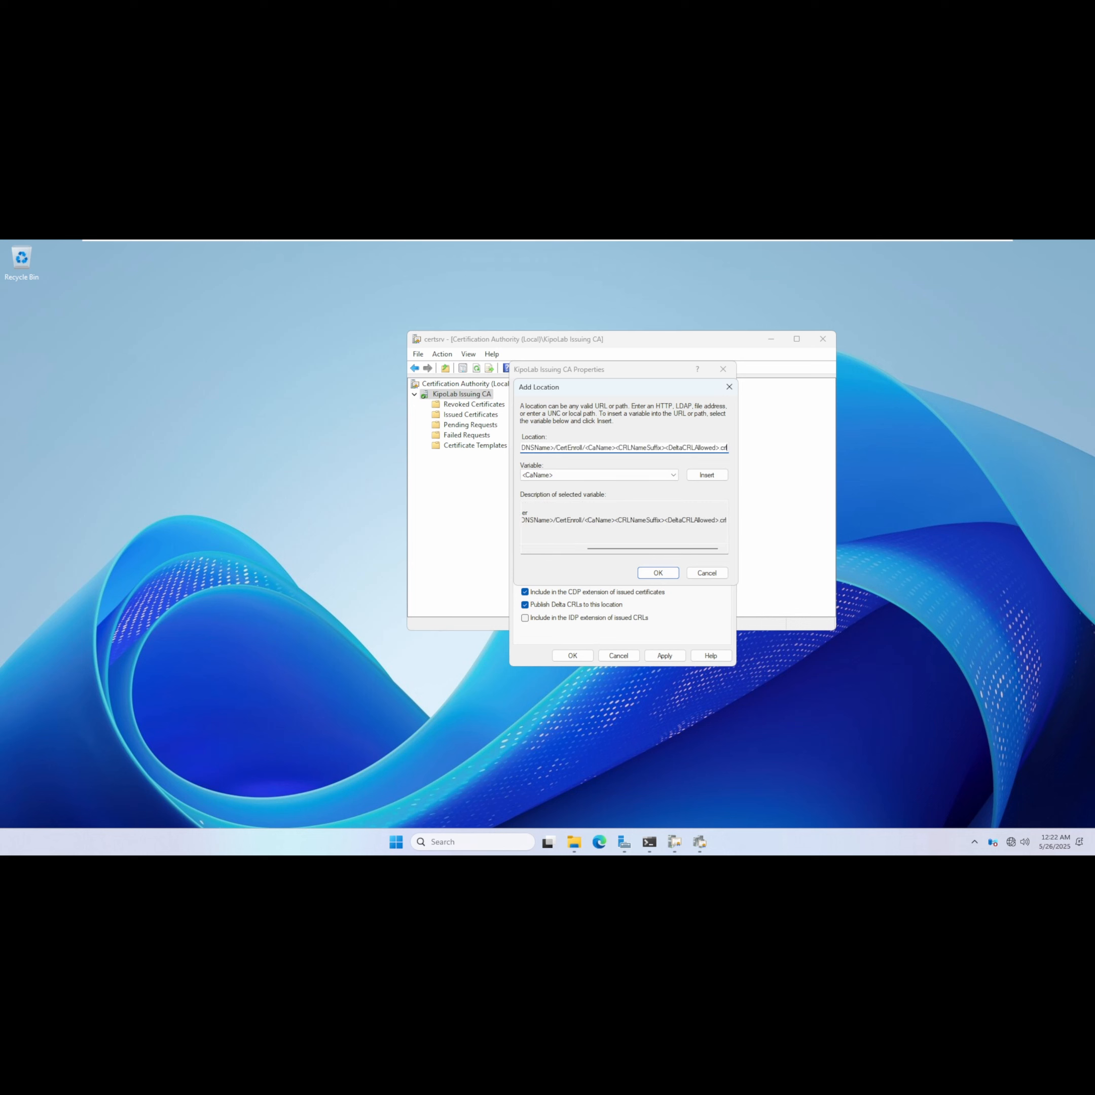
mouse_move(540, 448)
mouse_down()
mouse_move(522, 448)
mouse_move(547, 448)
mouse_up()
text(pki.kipolabs.net)
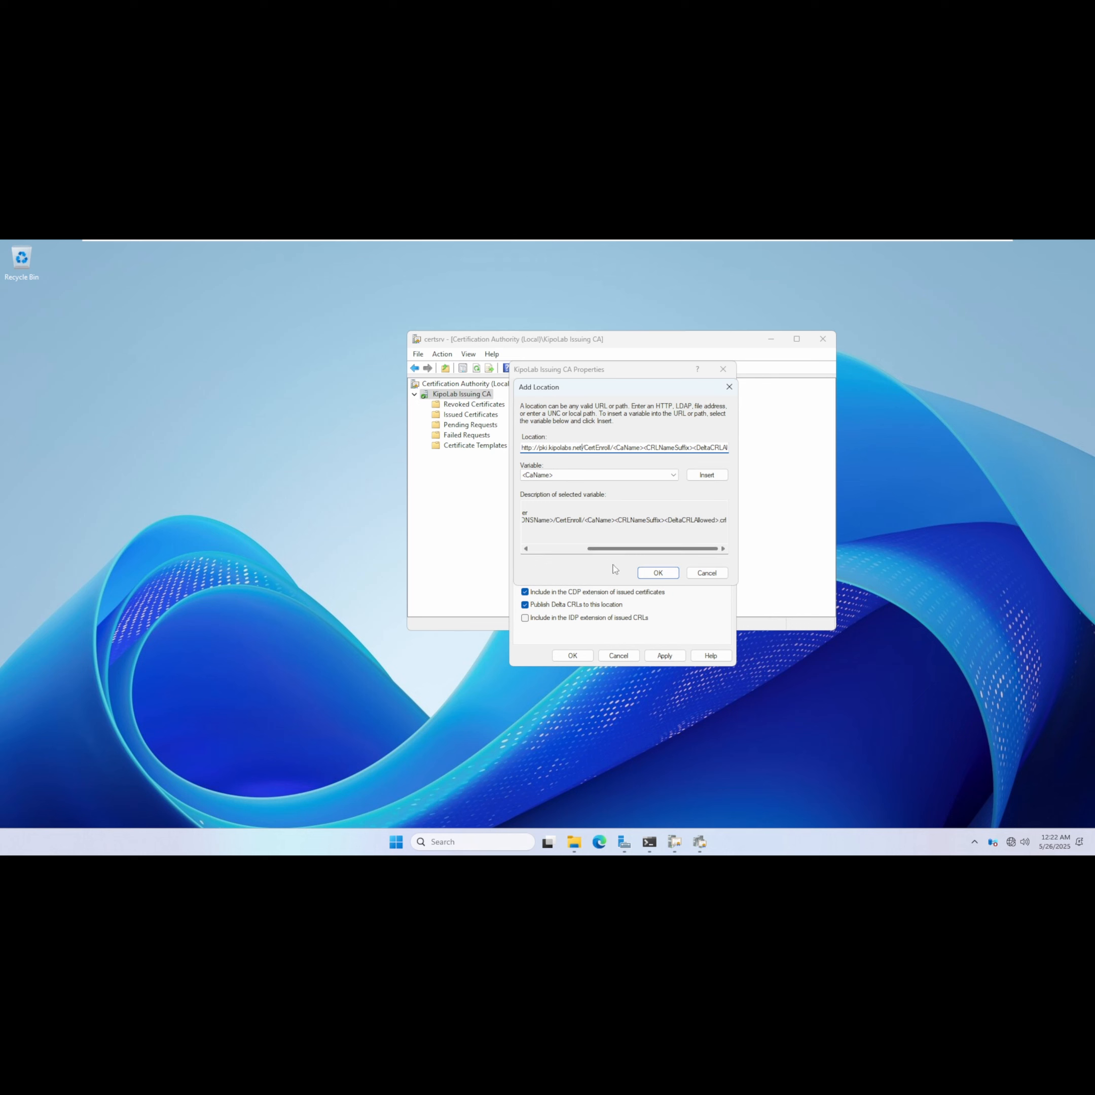
click(655, 573)
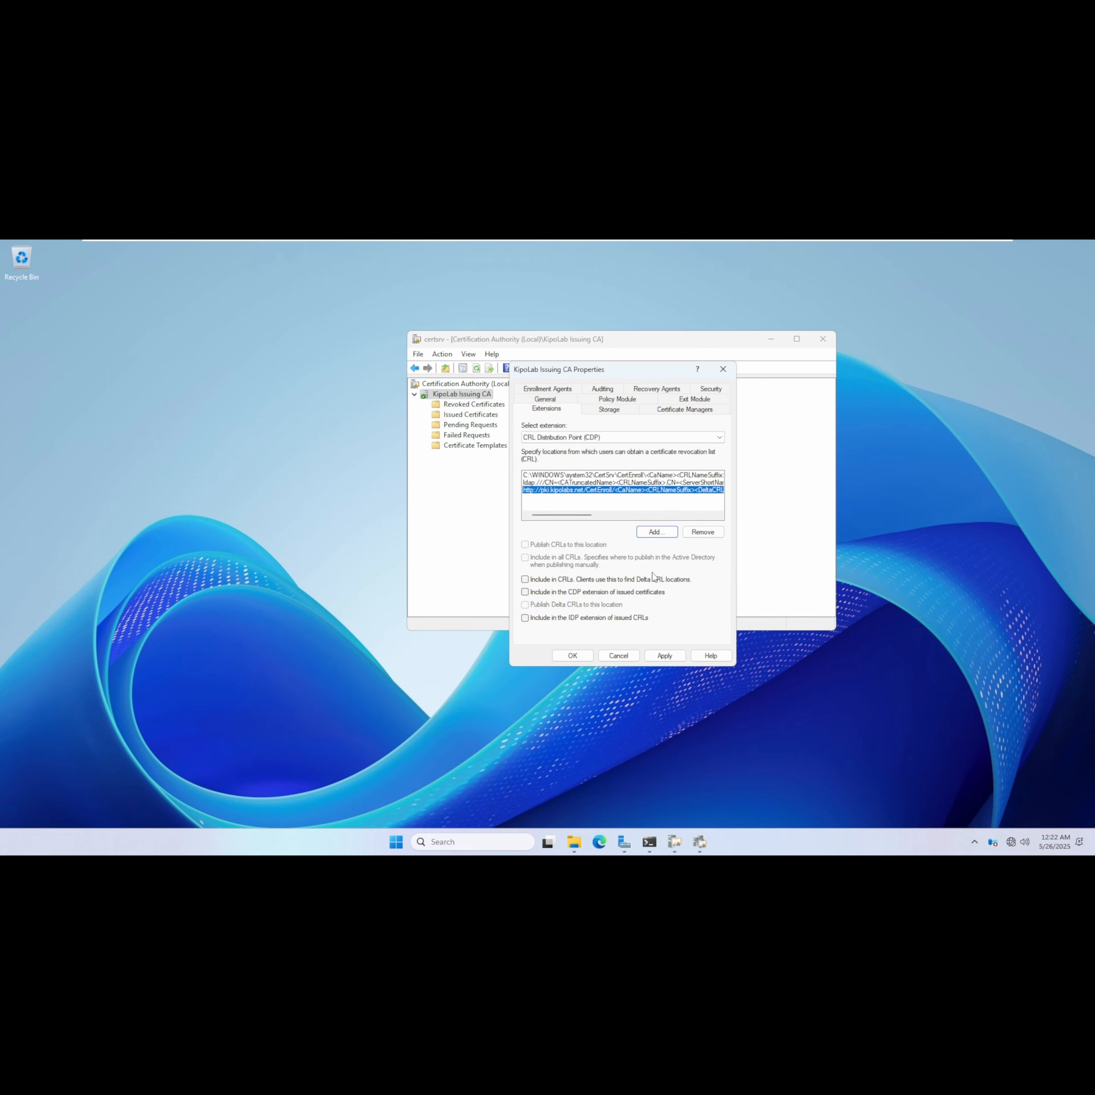
Include the new http location in the CDP extension of issued certificates and the IDP extension of issued CRLs.
click(525, 593)
drag(636, 370, 608, 356)
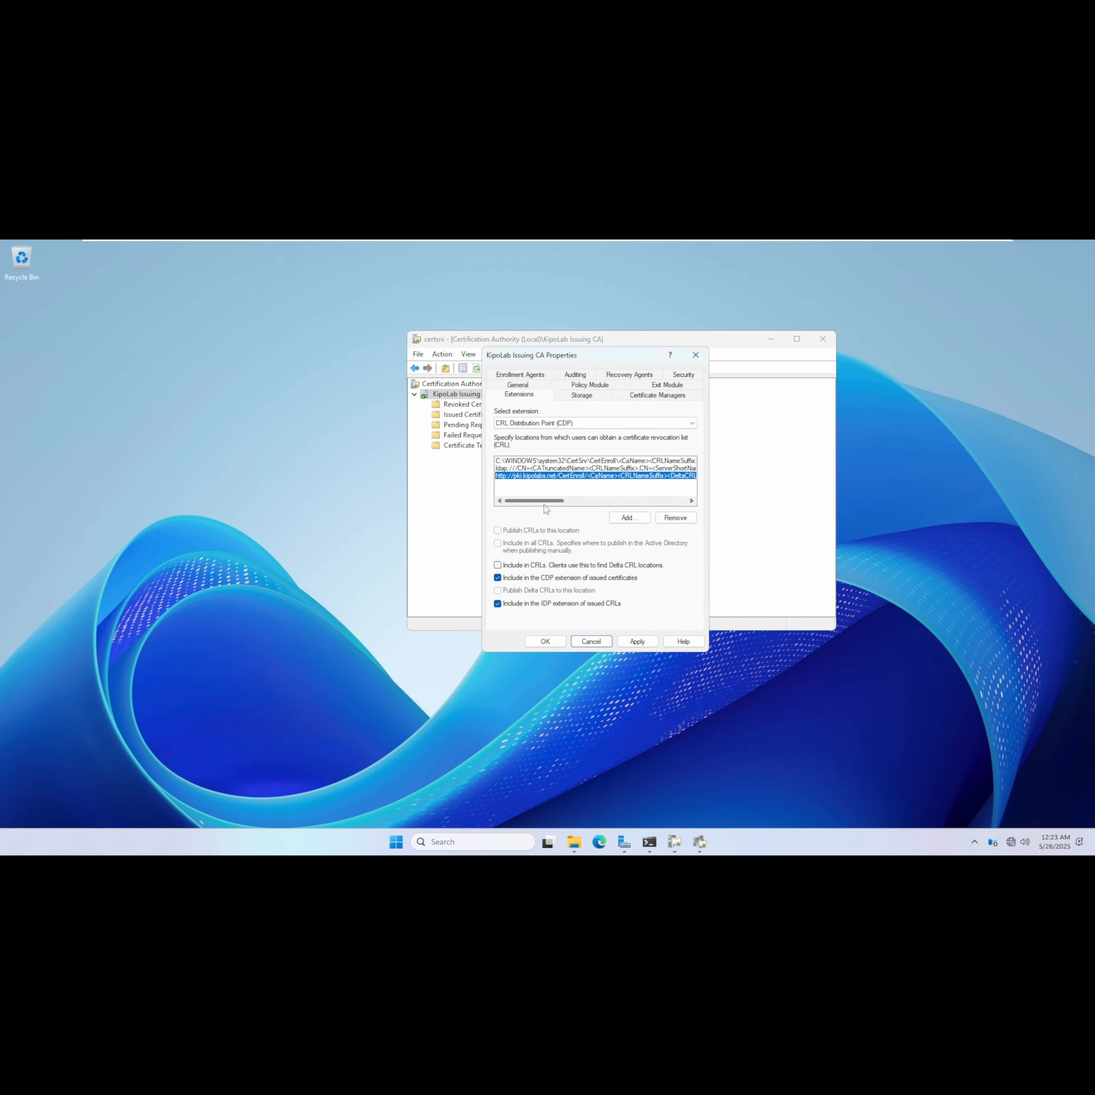
Switch to the Webserver virtual machine.
mouse_move(731, 242)
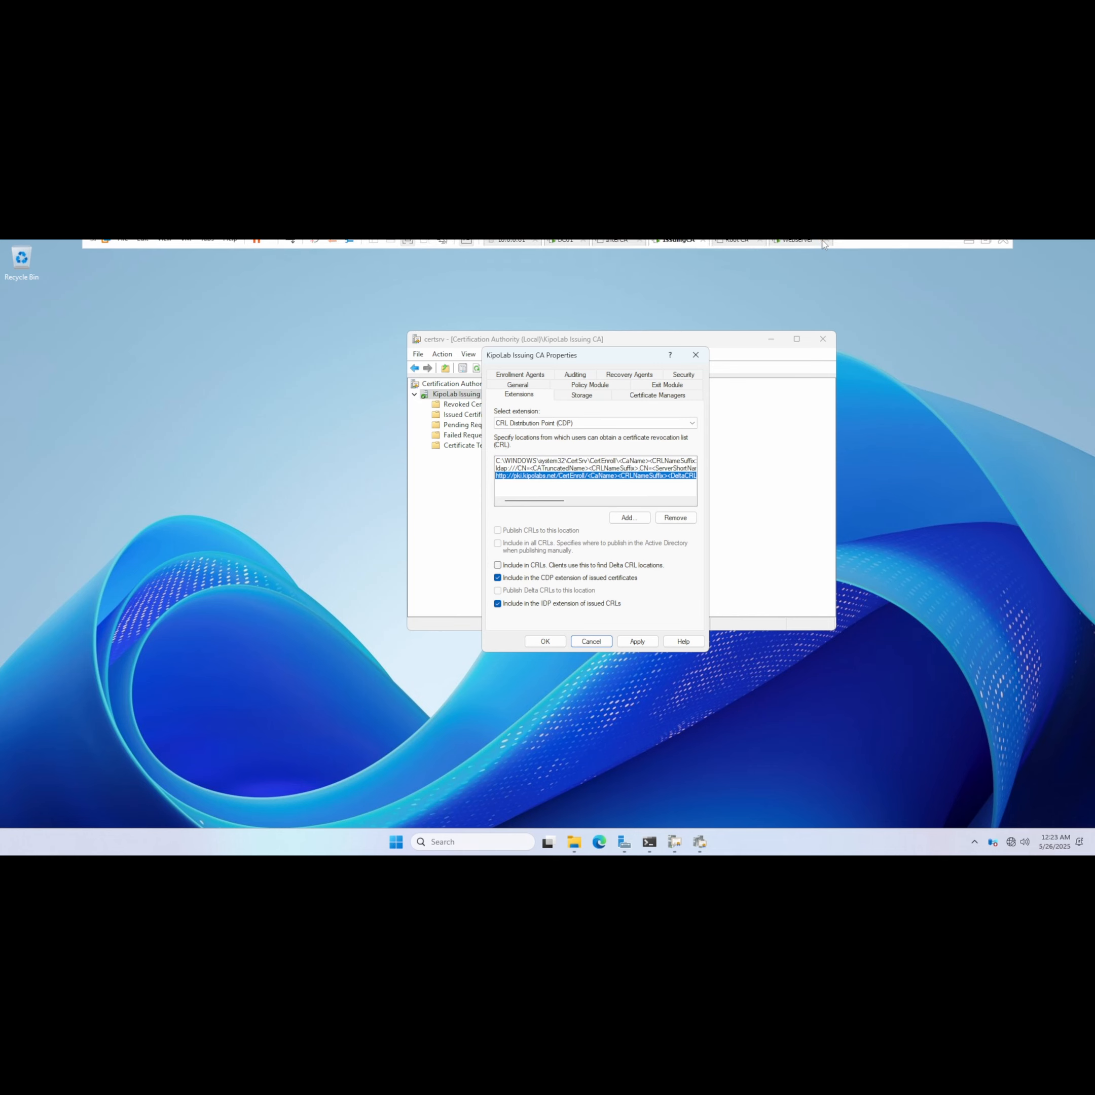
click(800, 248)
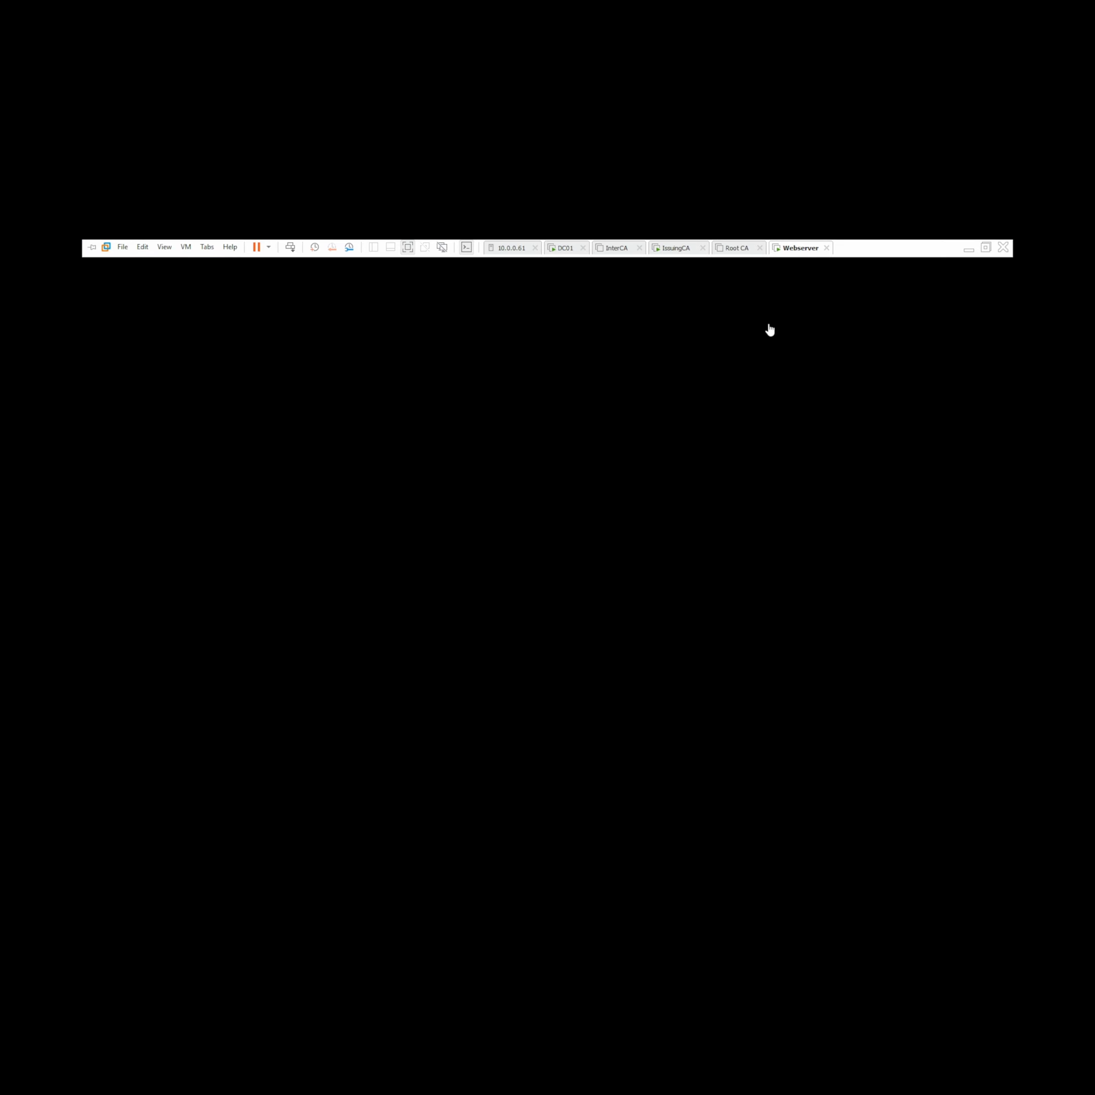
Sign in to the Webserver machine as KIPOLABS\administrator with the account password.
right_click(807, 248)
click(857, 312)
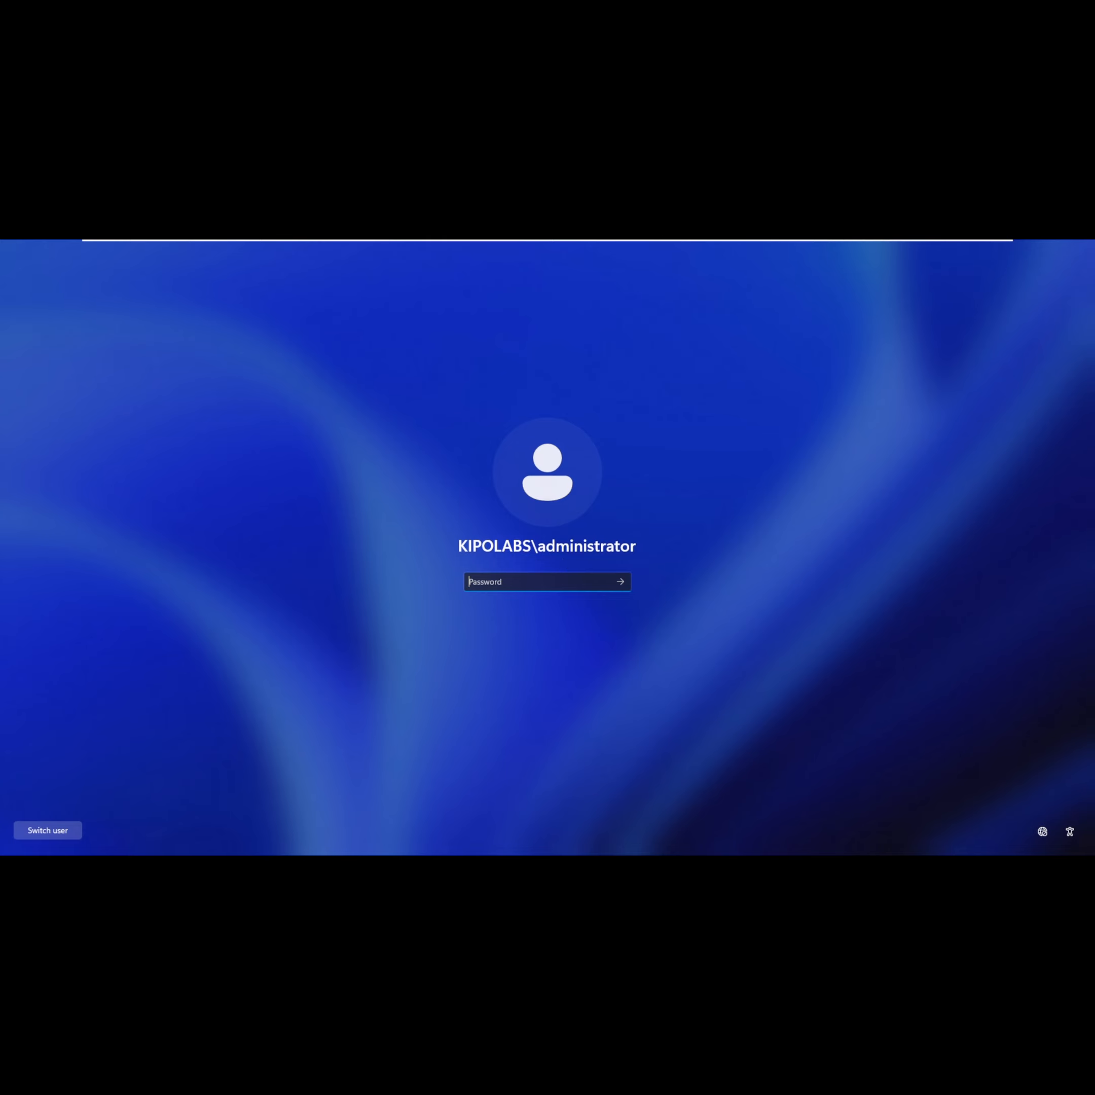
text(••)
key(Return)
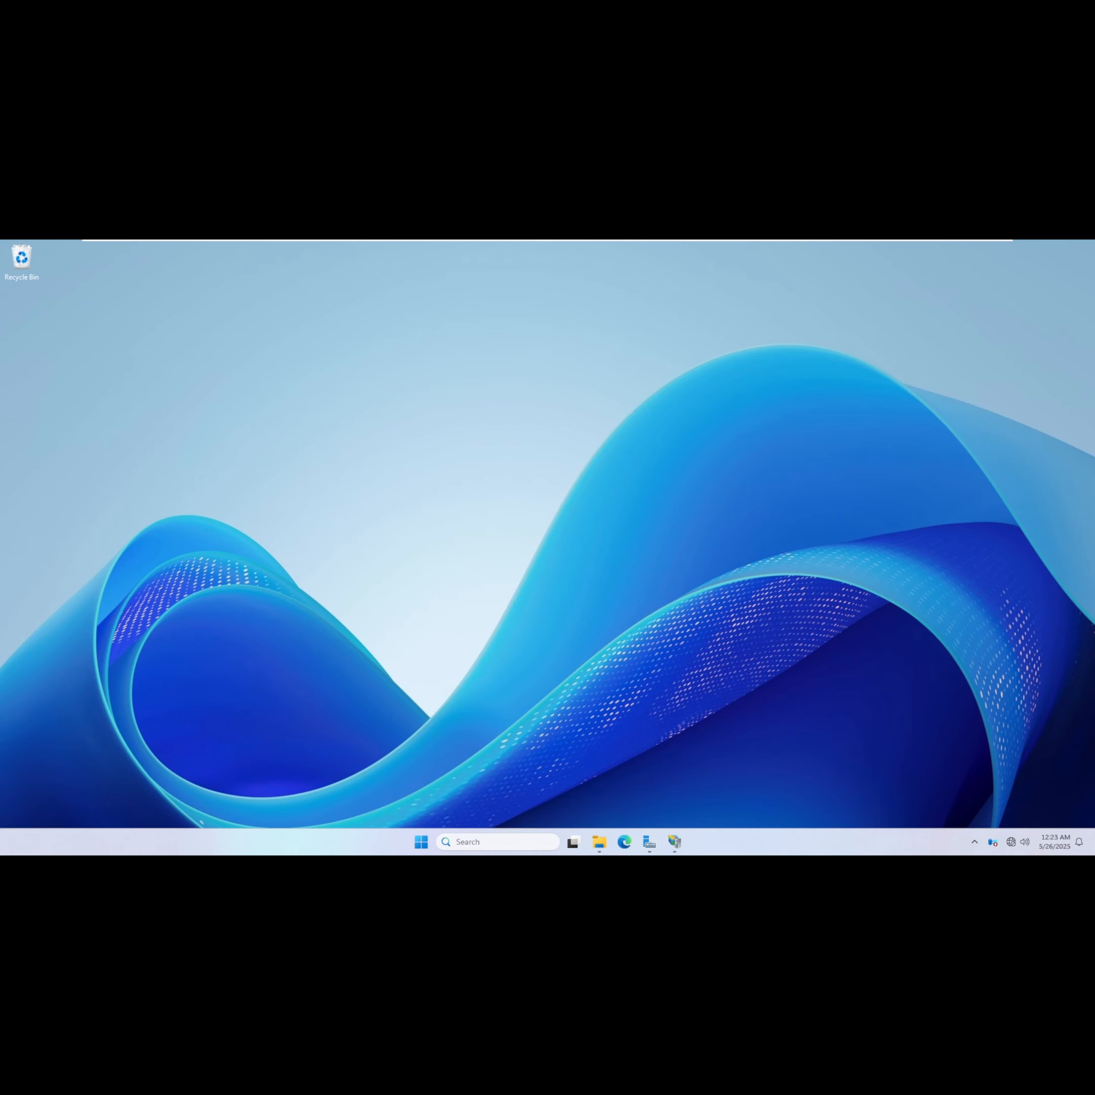
Open the properties of the C:\CertEnroll folder and review its sharing settings.
click(598, 842)
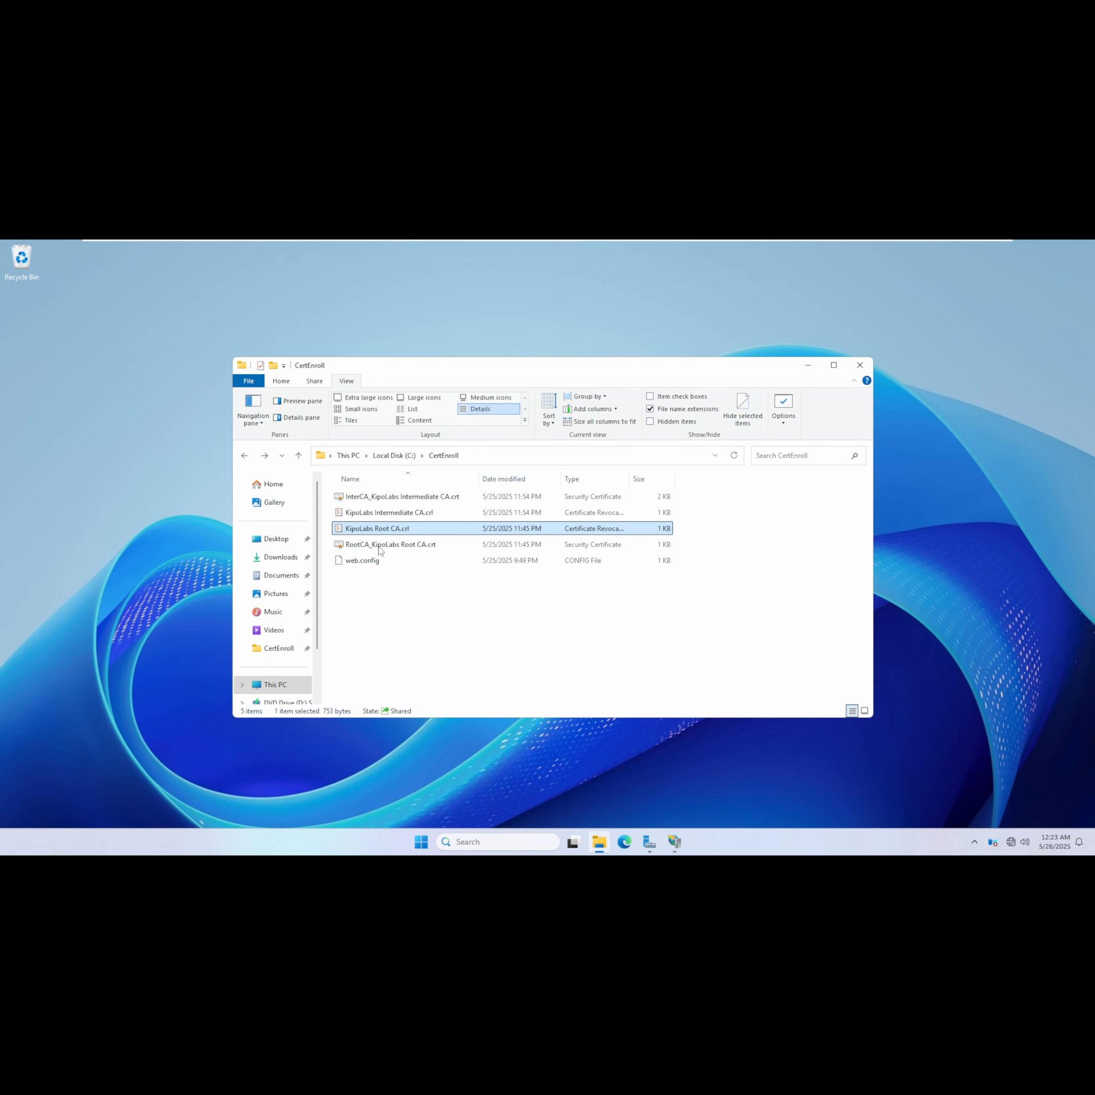
click(394, 456)
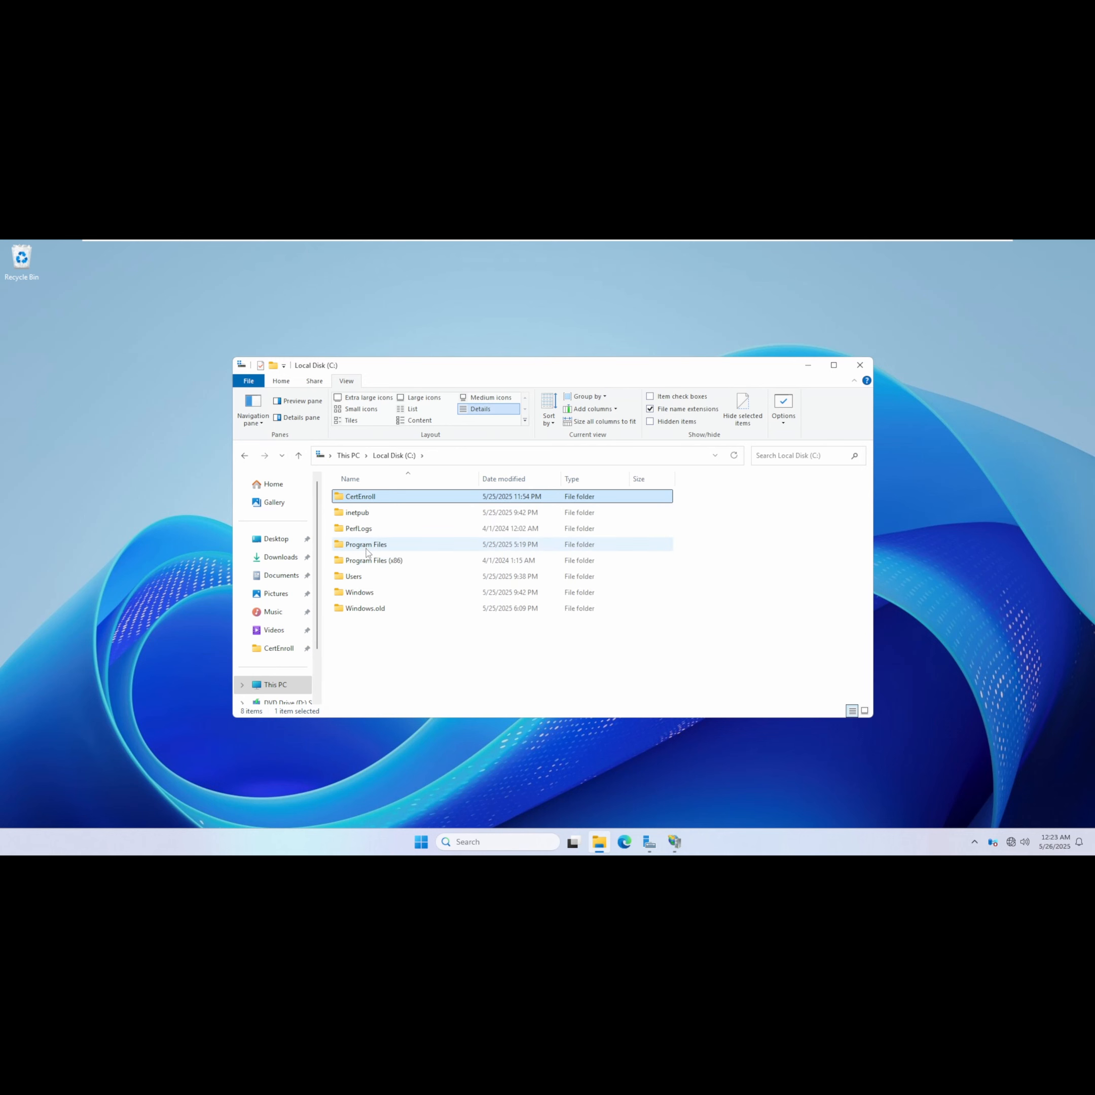
right_click(363, 502)
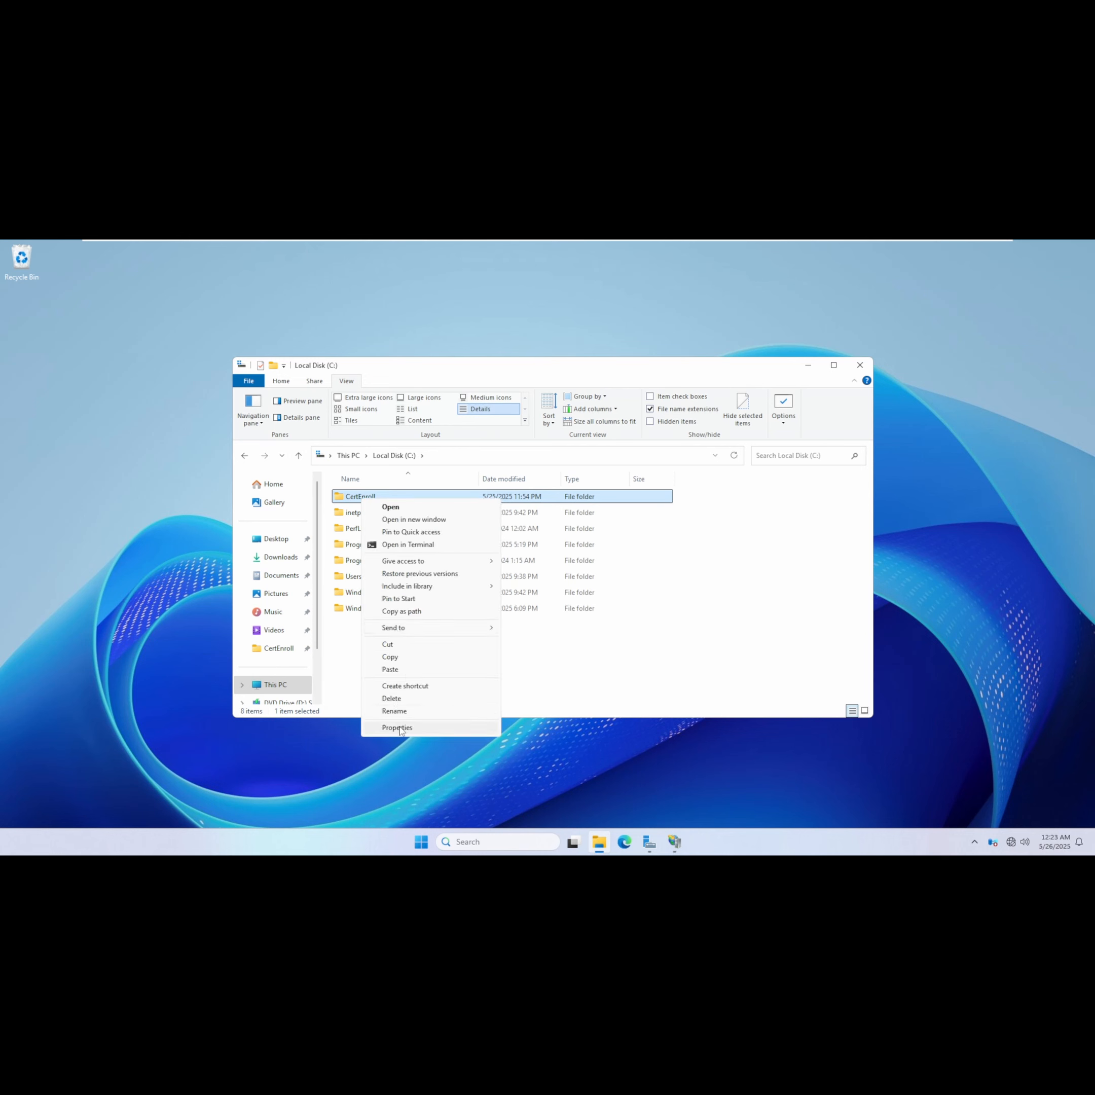
click(402, 729)
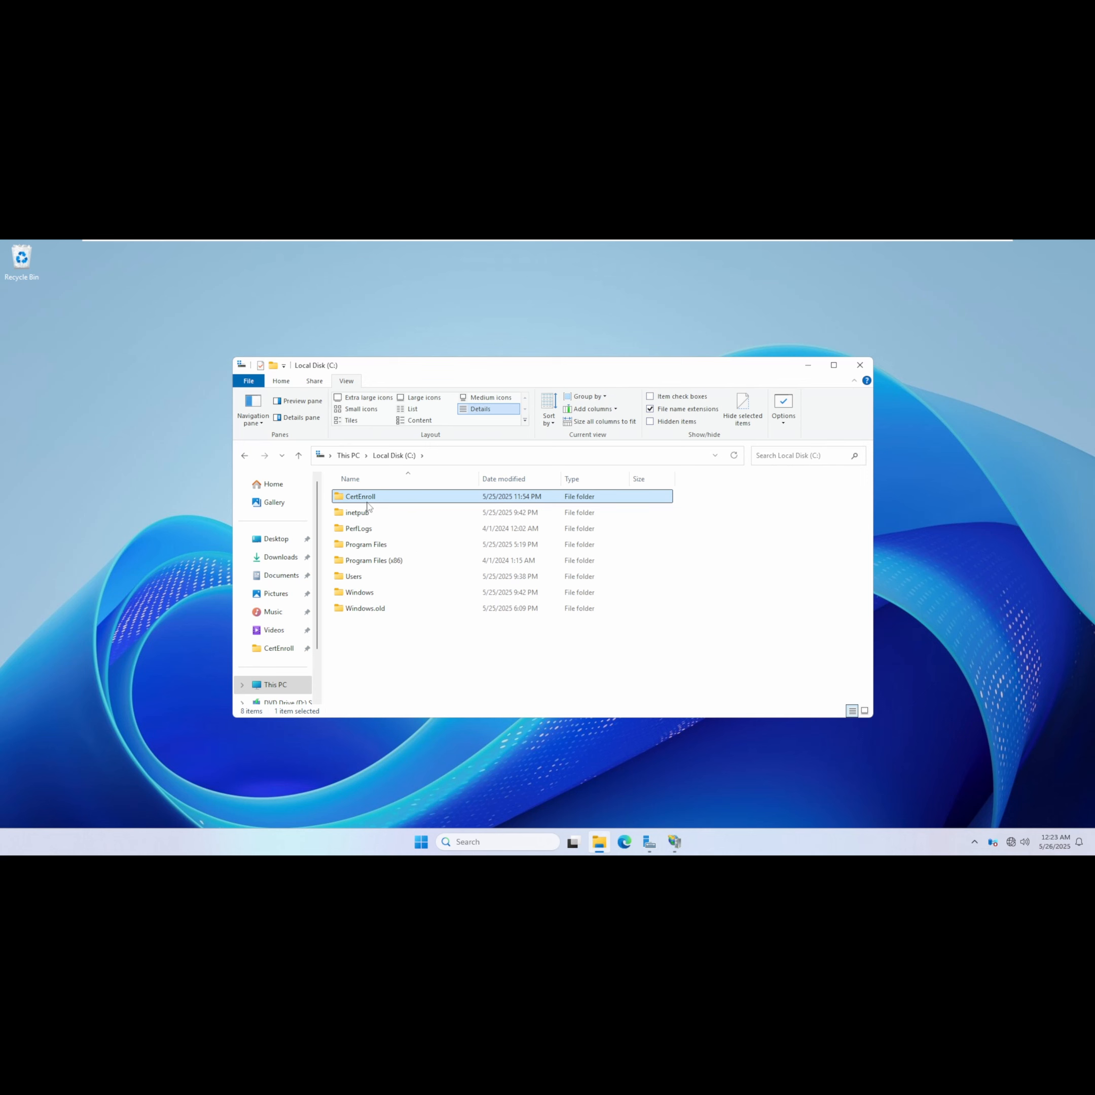
key(alt+Return)
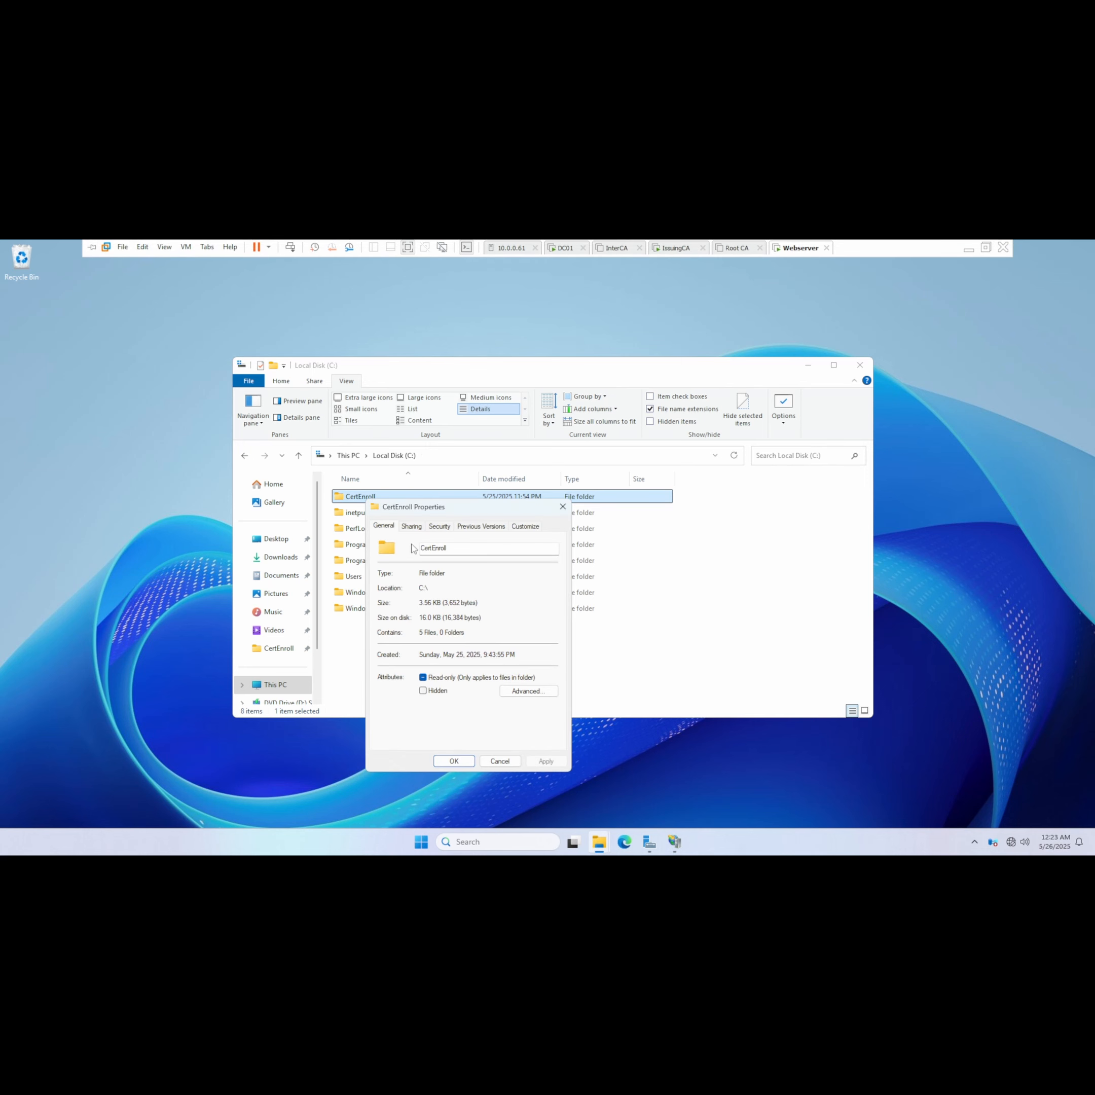
click(415, 527)
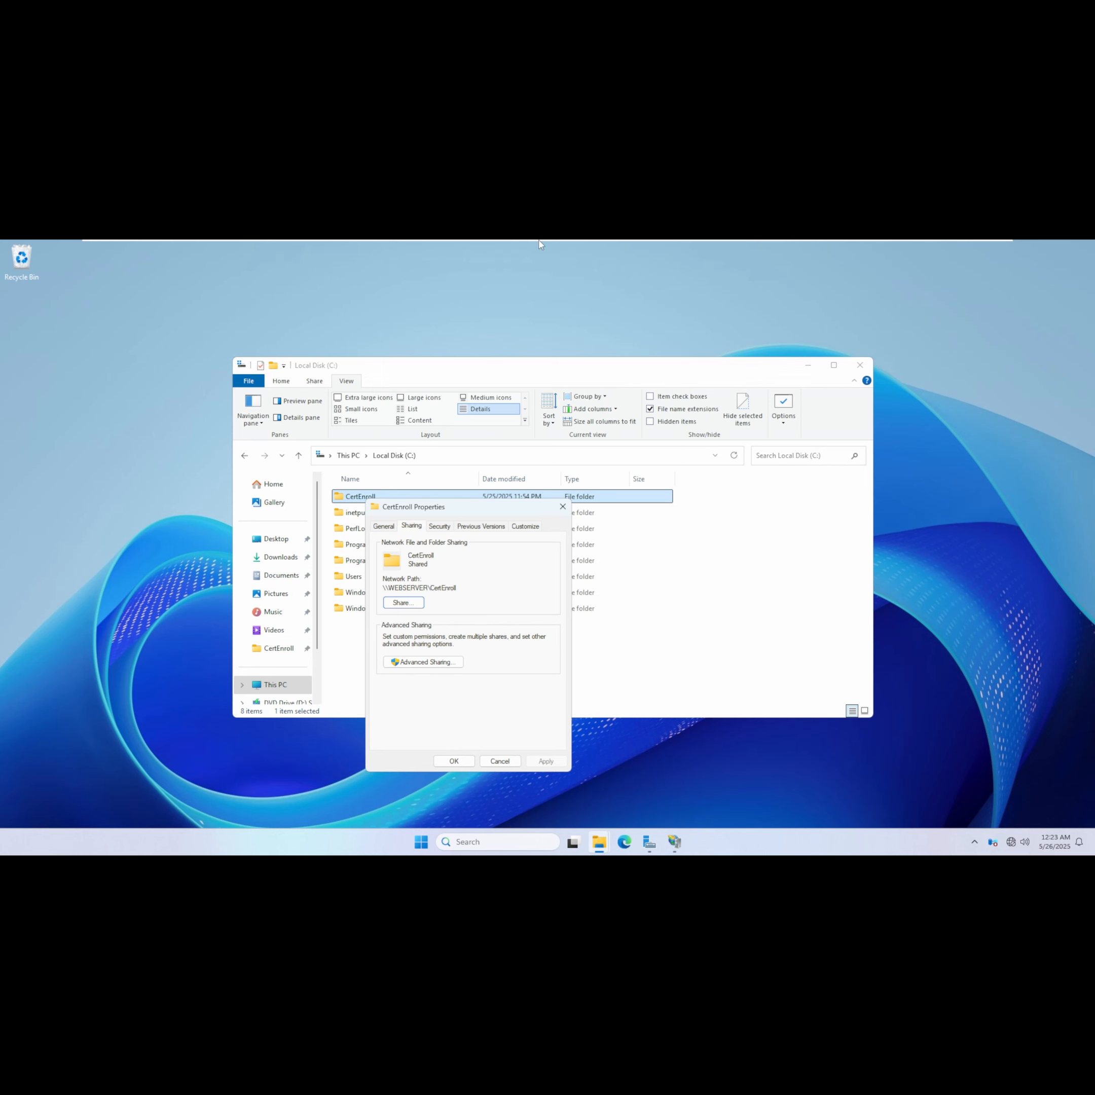
Switch to the DC01 virtual machine and unlock it with the account password.
click(556, 248)
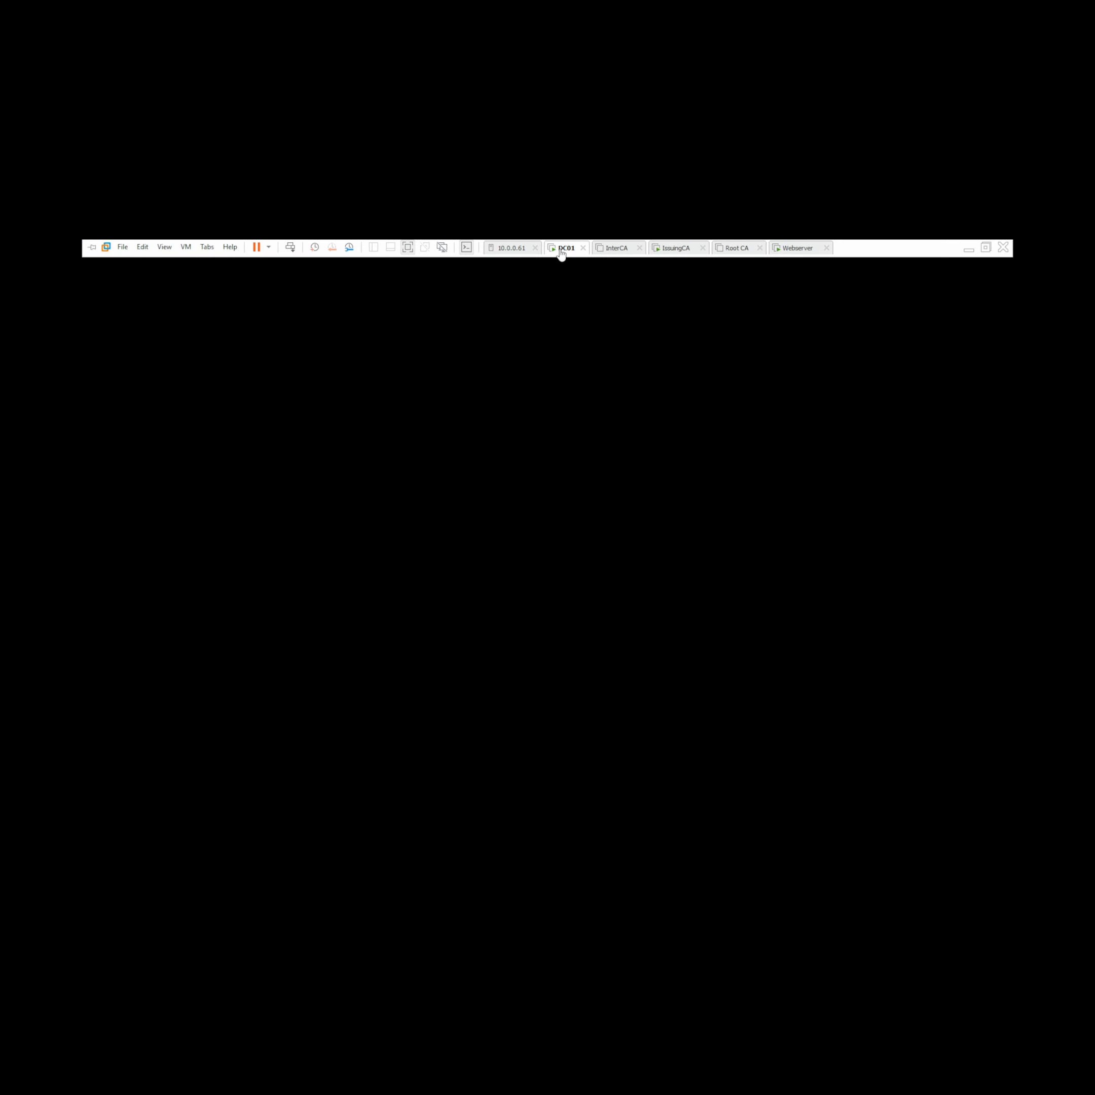
right_click(559, 249)
click(608, 320)
text(P)
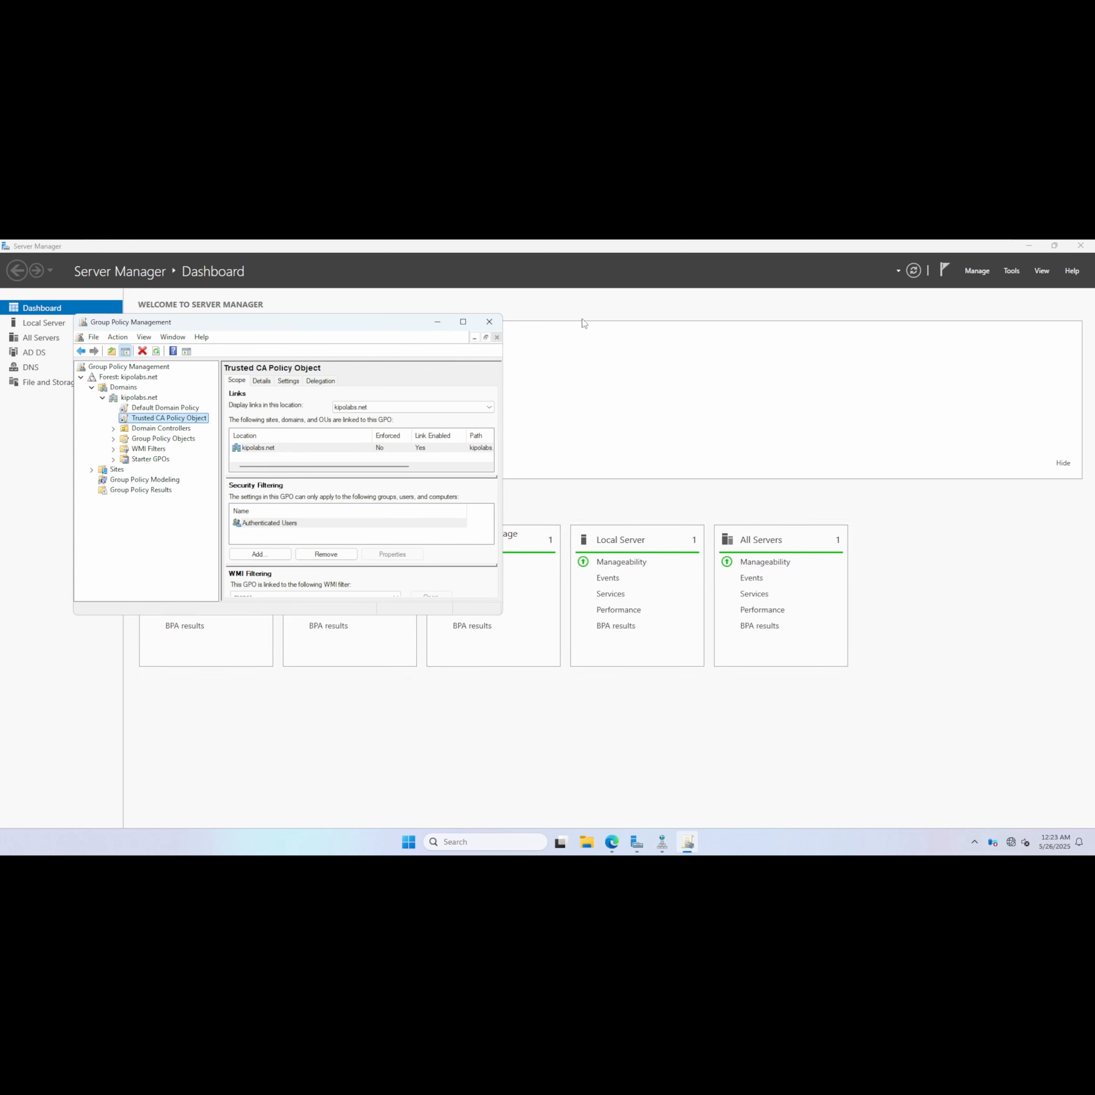
Open Active Directory Users and Computers and check the members of the Cert Publishers group in kipolabs.net Users.
click(1011, 270)
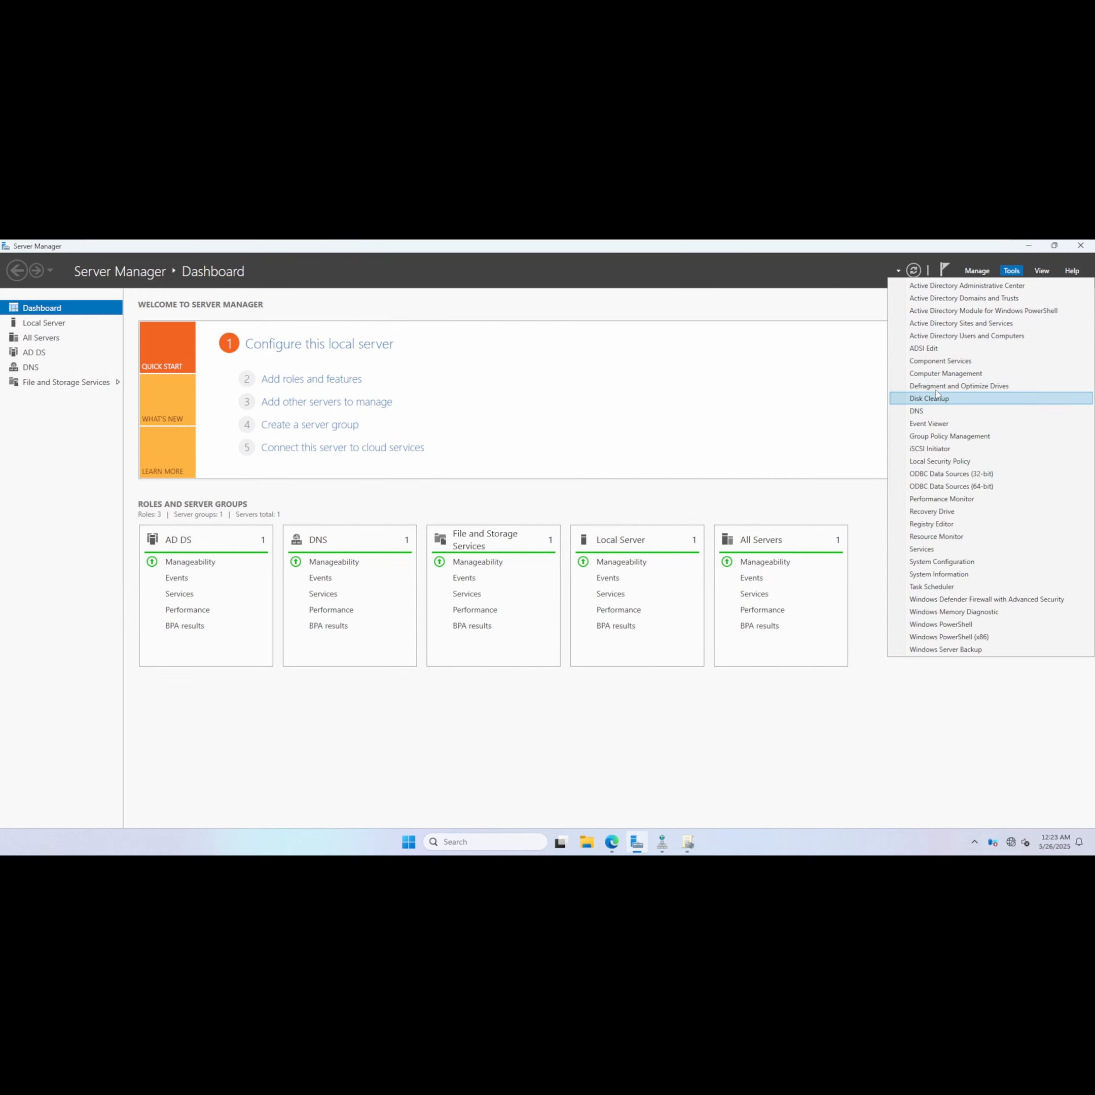
click(956, 337)
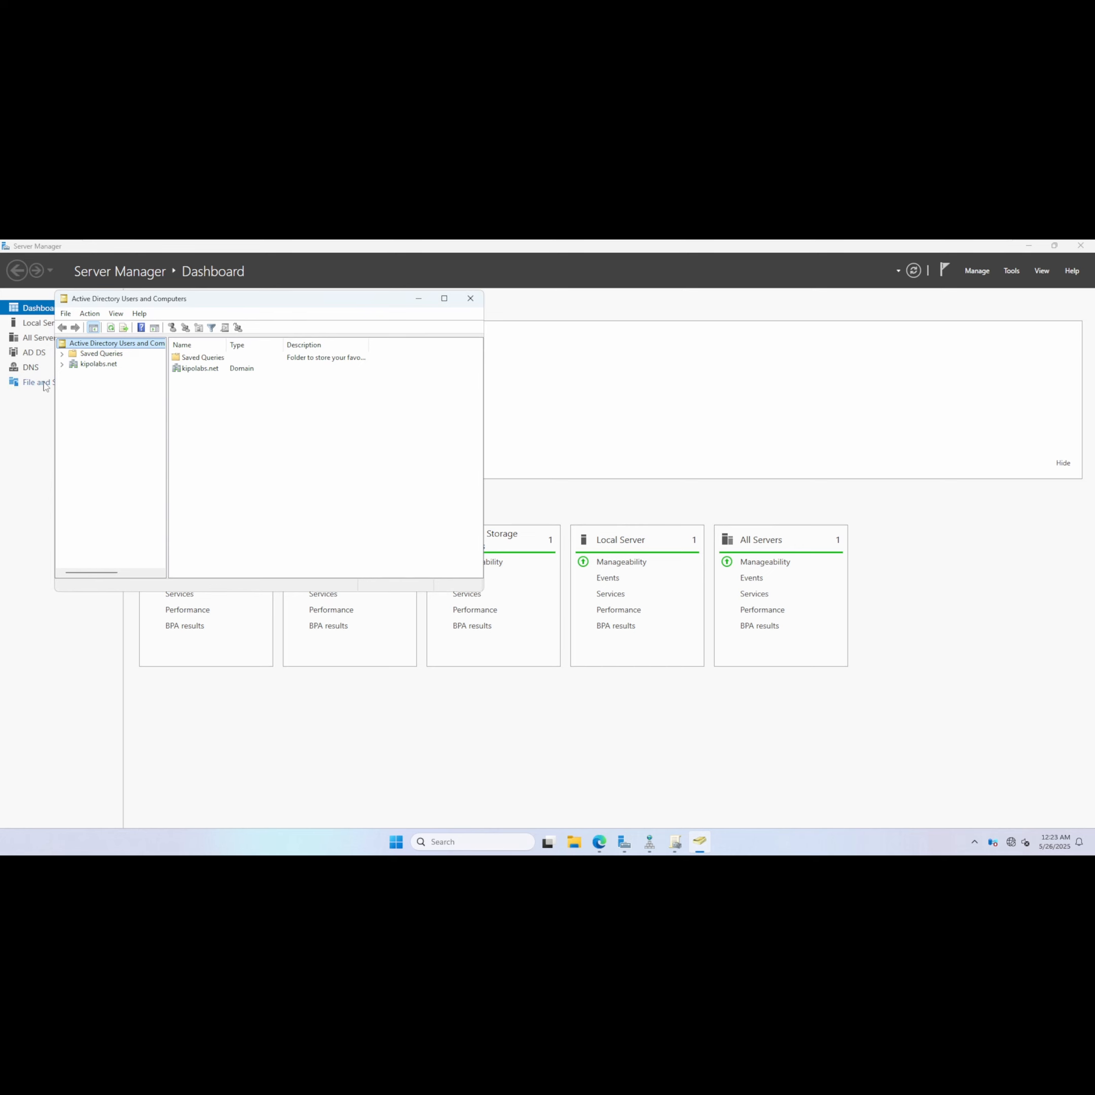
click(62, 364)
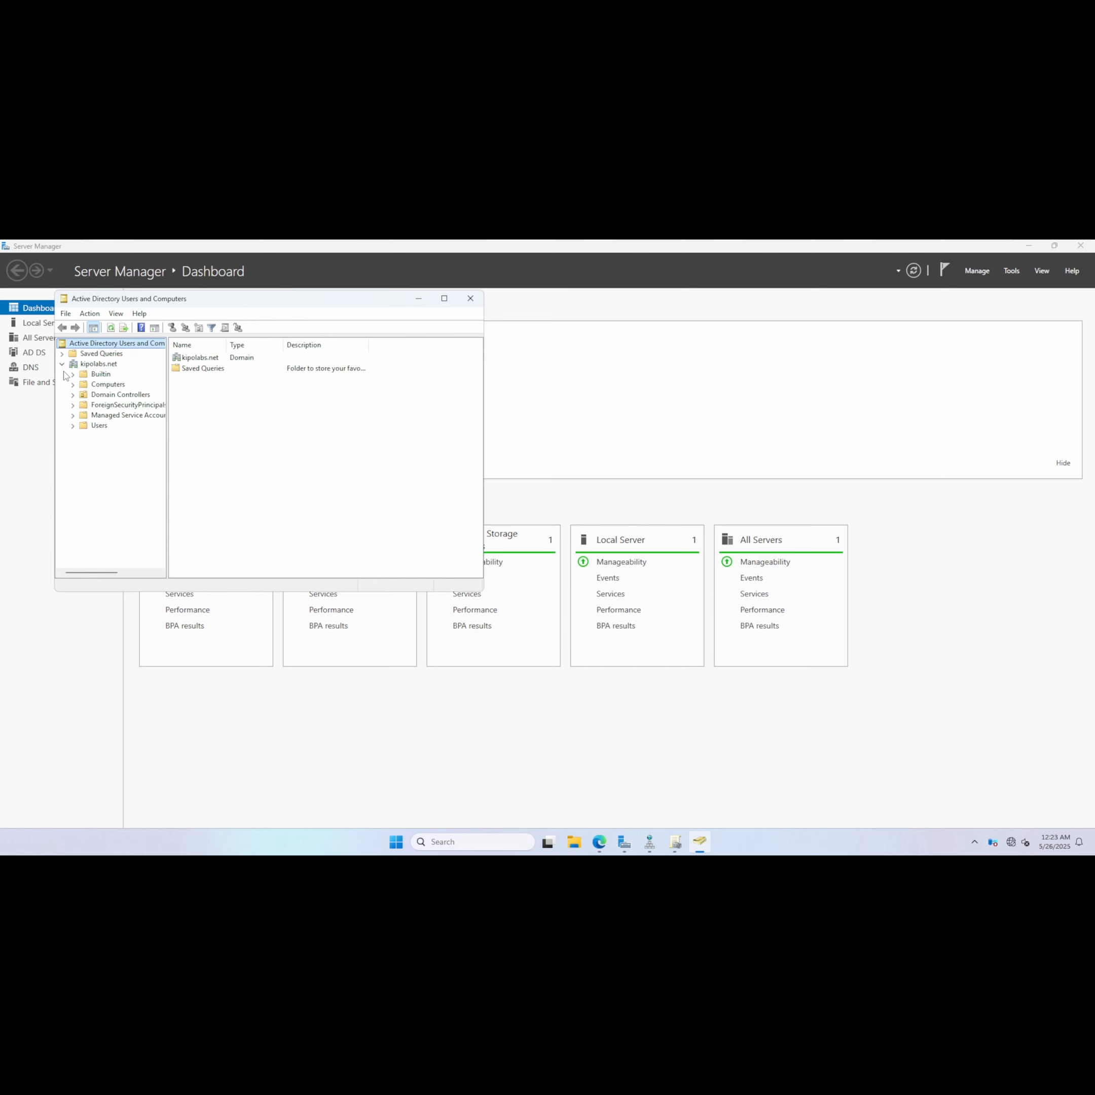
click(73, 427)
click(100, 428)
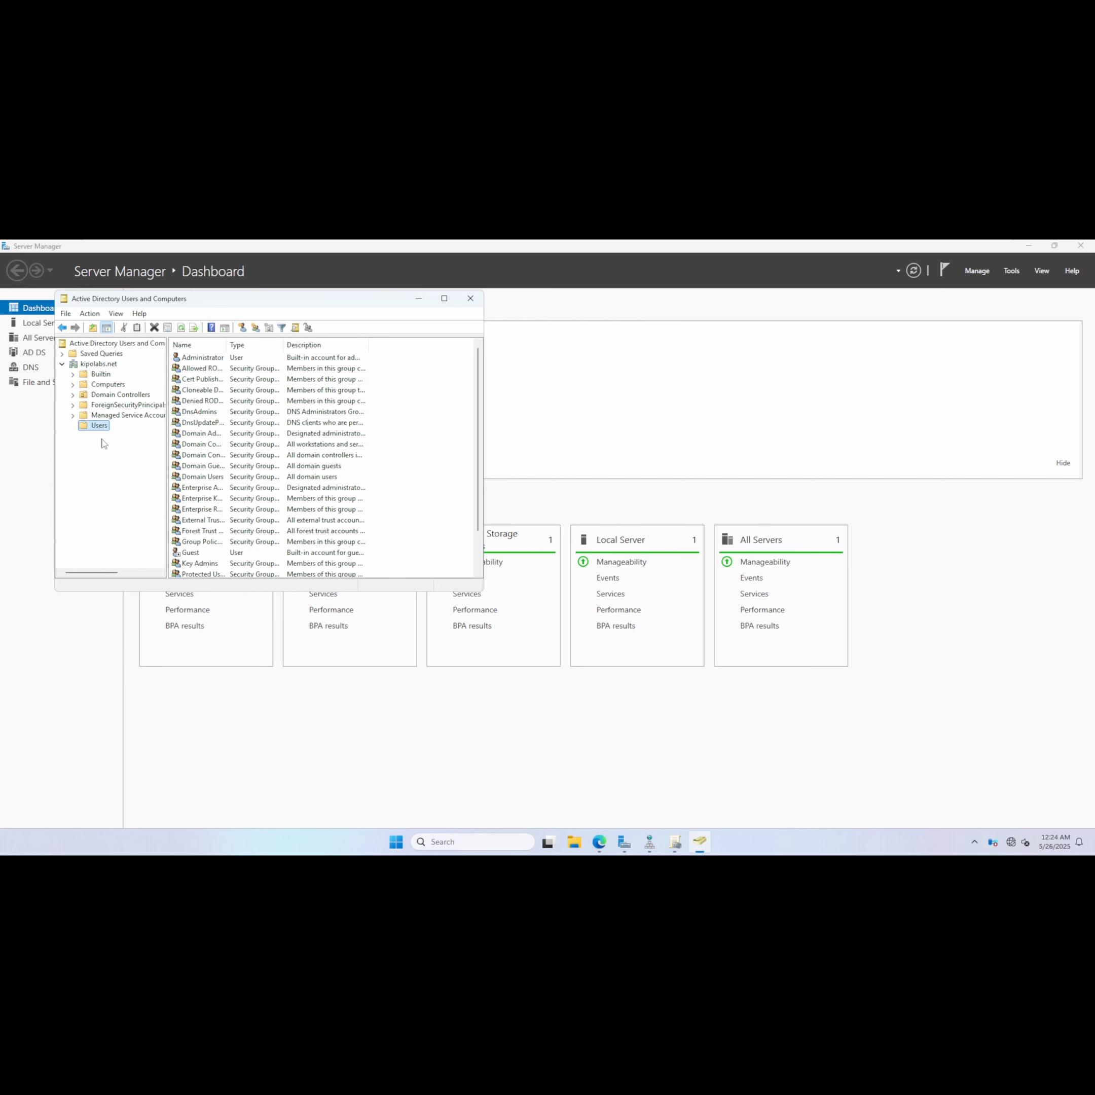
click(209, 382)
double_click(209, 382)
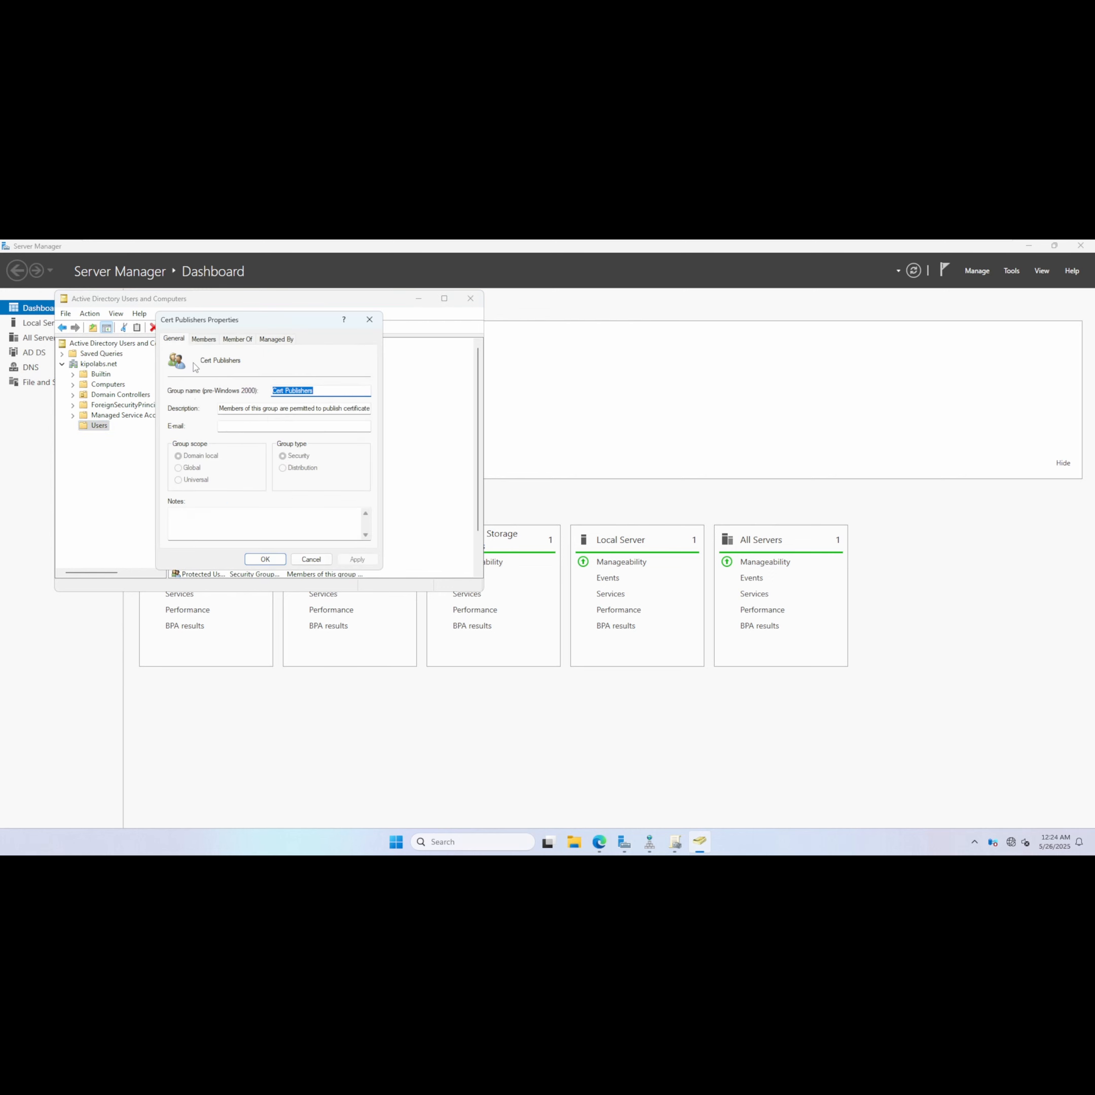
click(205, 338)
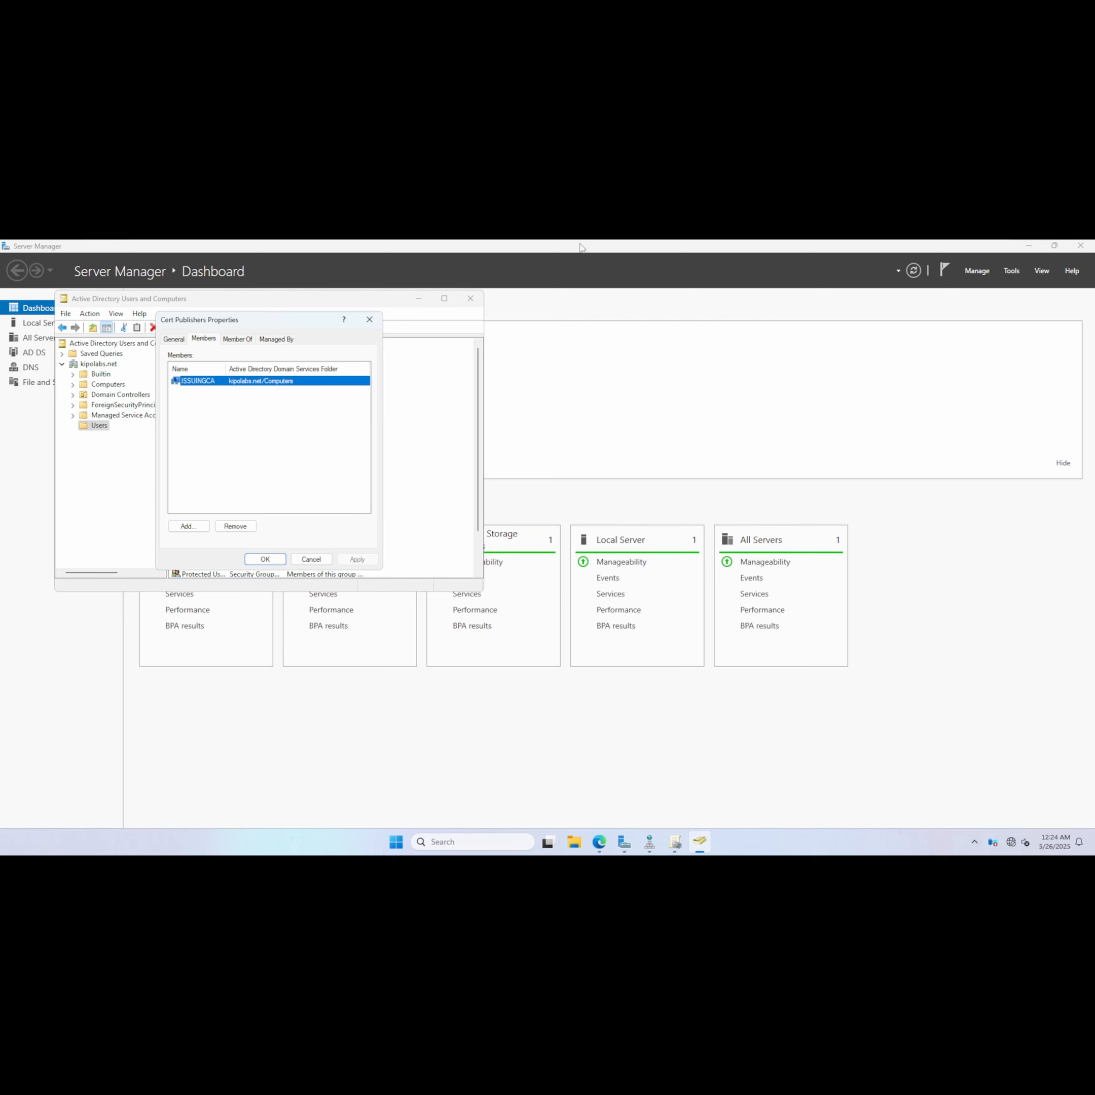
Return to the Webserver machine and close the CertEnroll properties dialog.
mouse_move(699, 241)
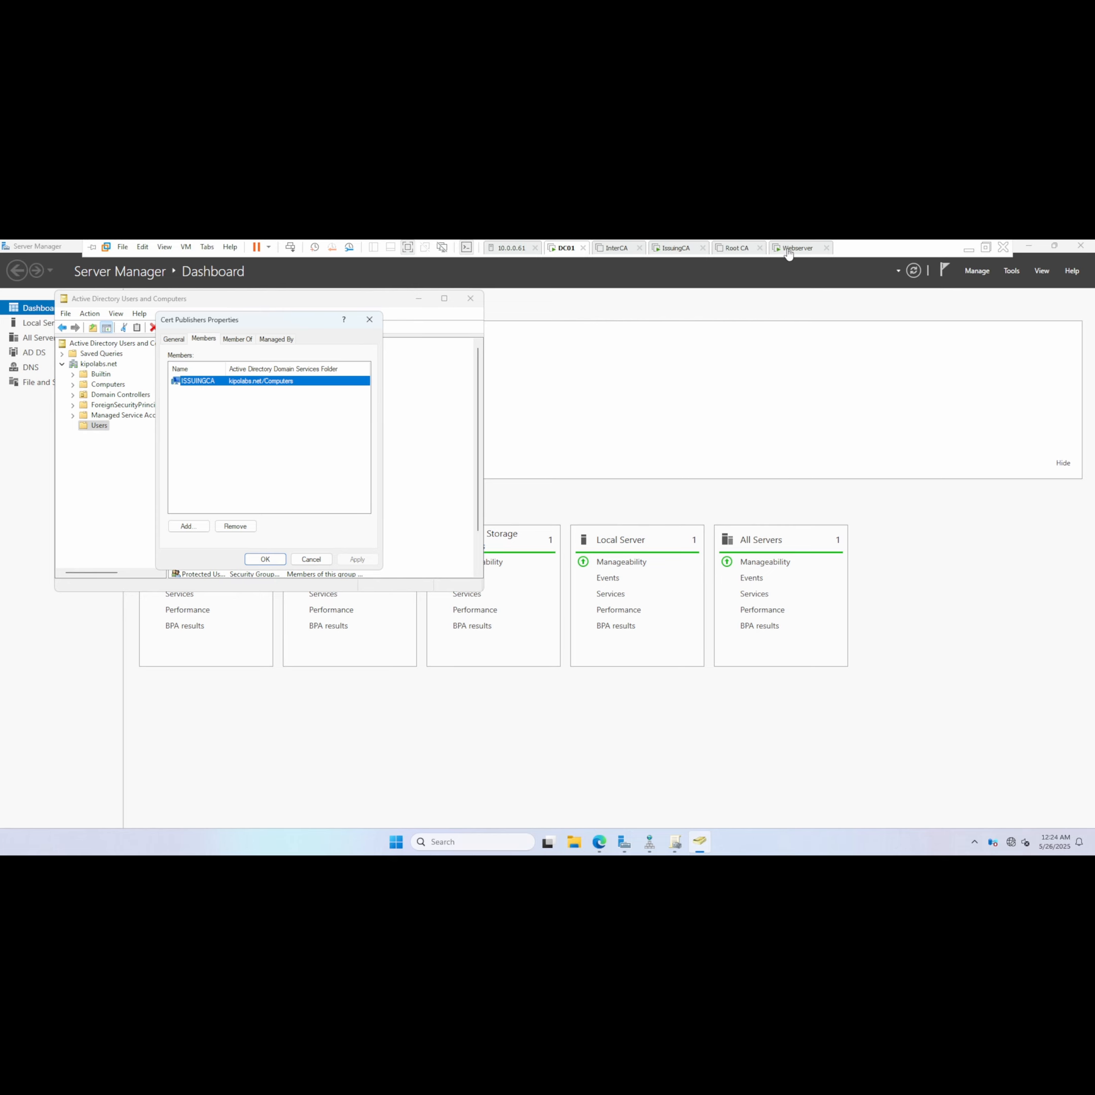
click(789, 249)
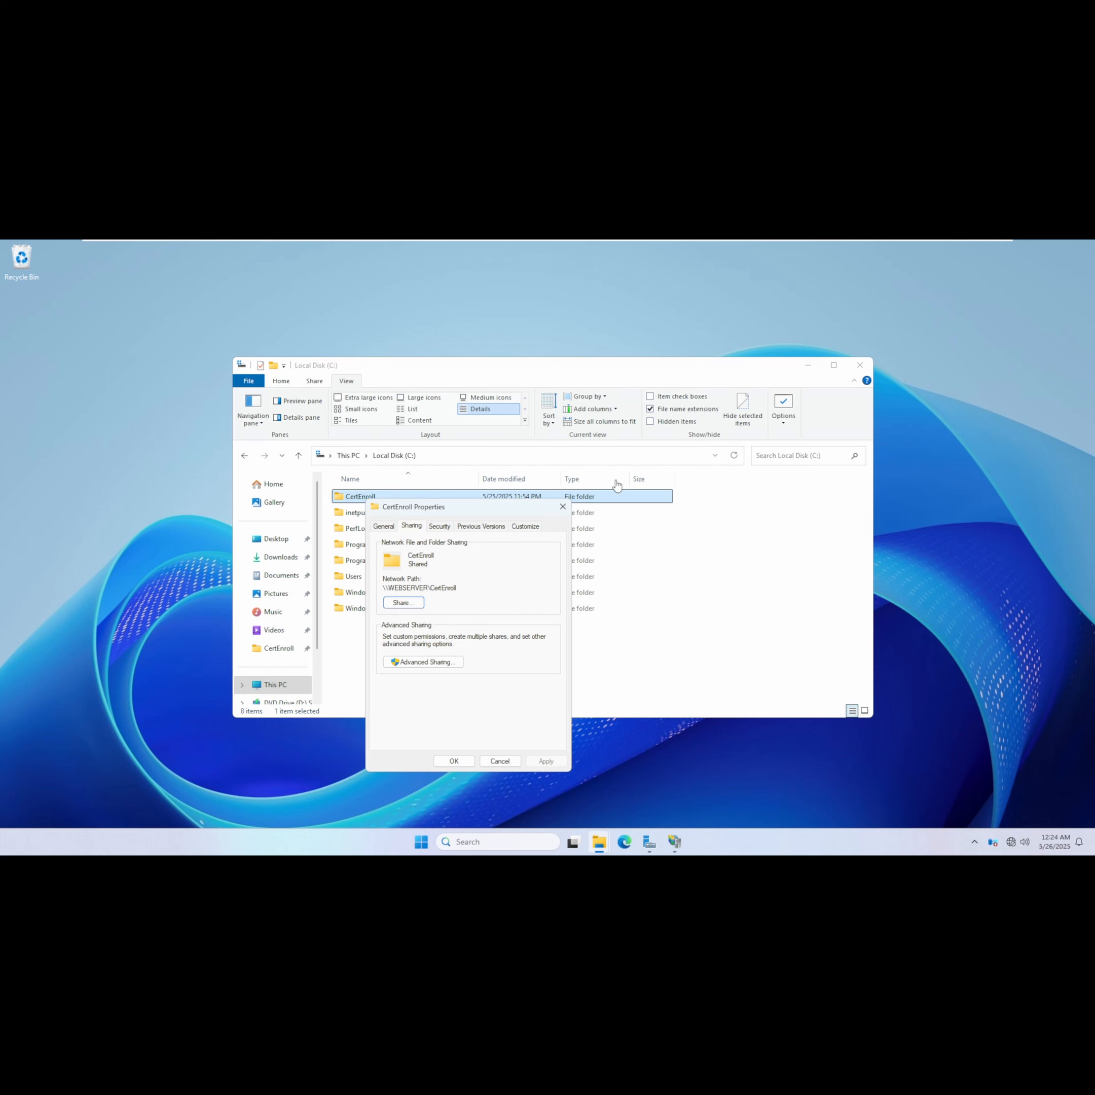
click(562, 506)
On IssuingCA, add CDP location file://webserver.kipolabs.net/CertEnroll/<CaName><CRLNameSuffix><DeltaCRLAllowed>.crl, publishing CRLs and delta CRLs to it.
click(672, 248)
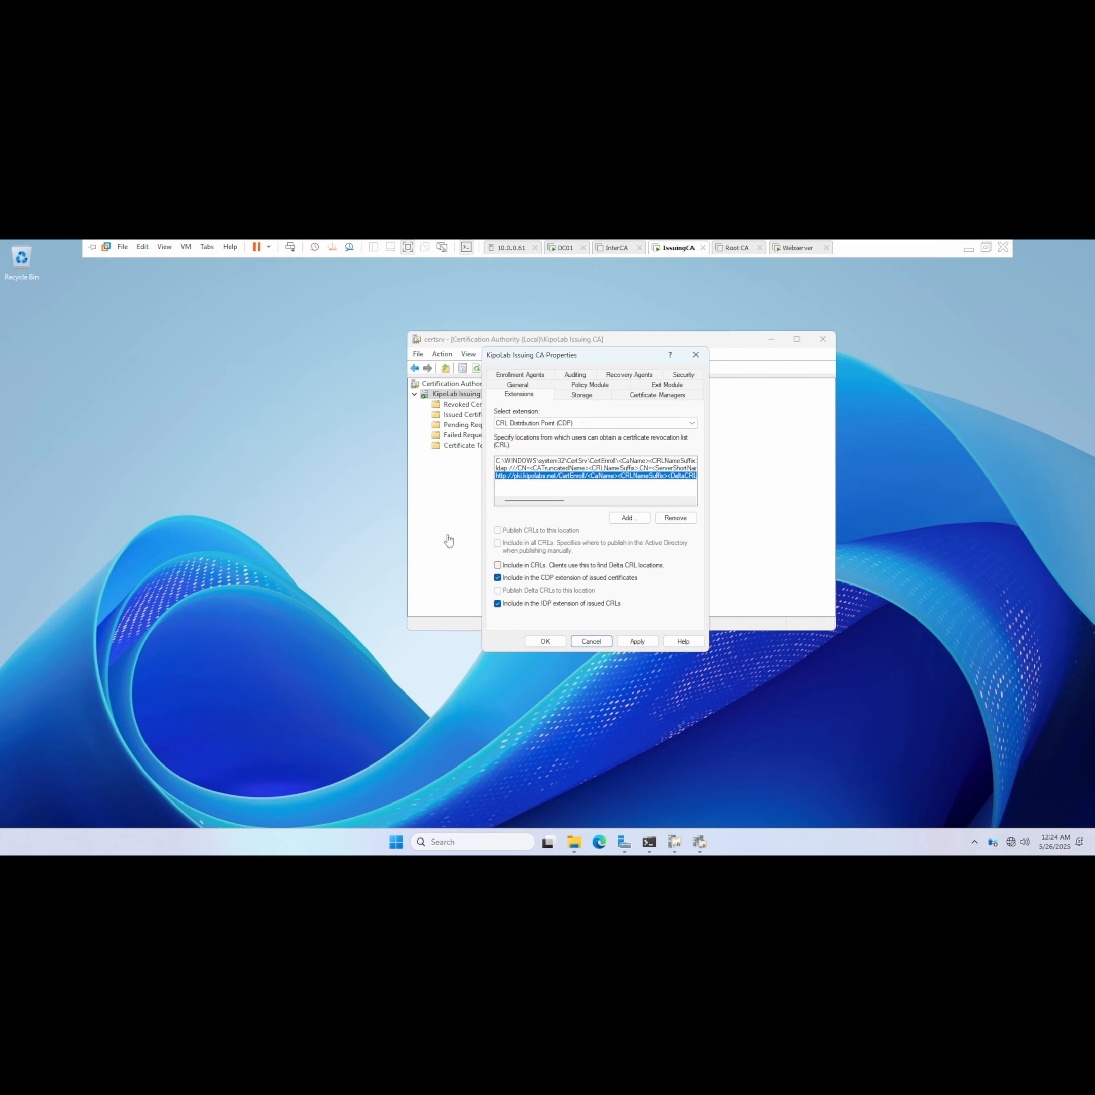
drag(532, 501, 523, 500)
click(628, 518)
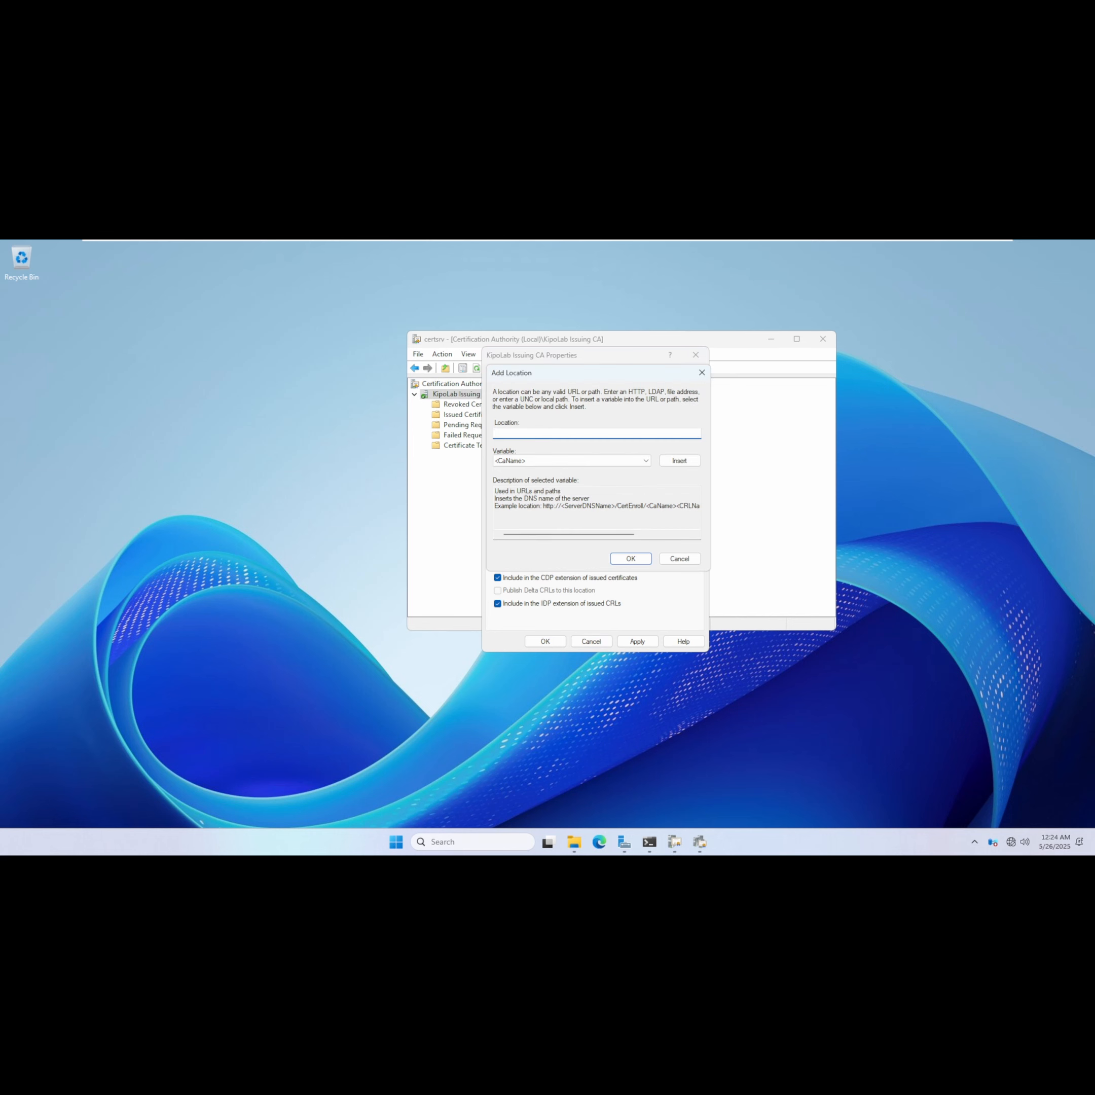
drag(543, 506, 709, 506)
key(ctrl+c)
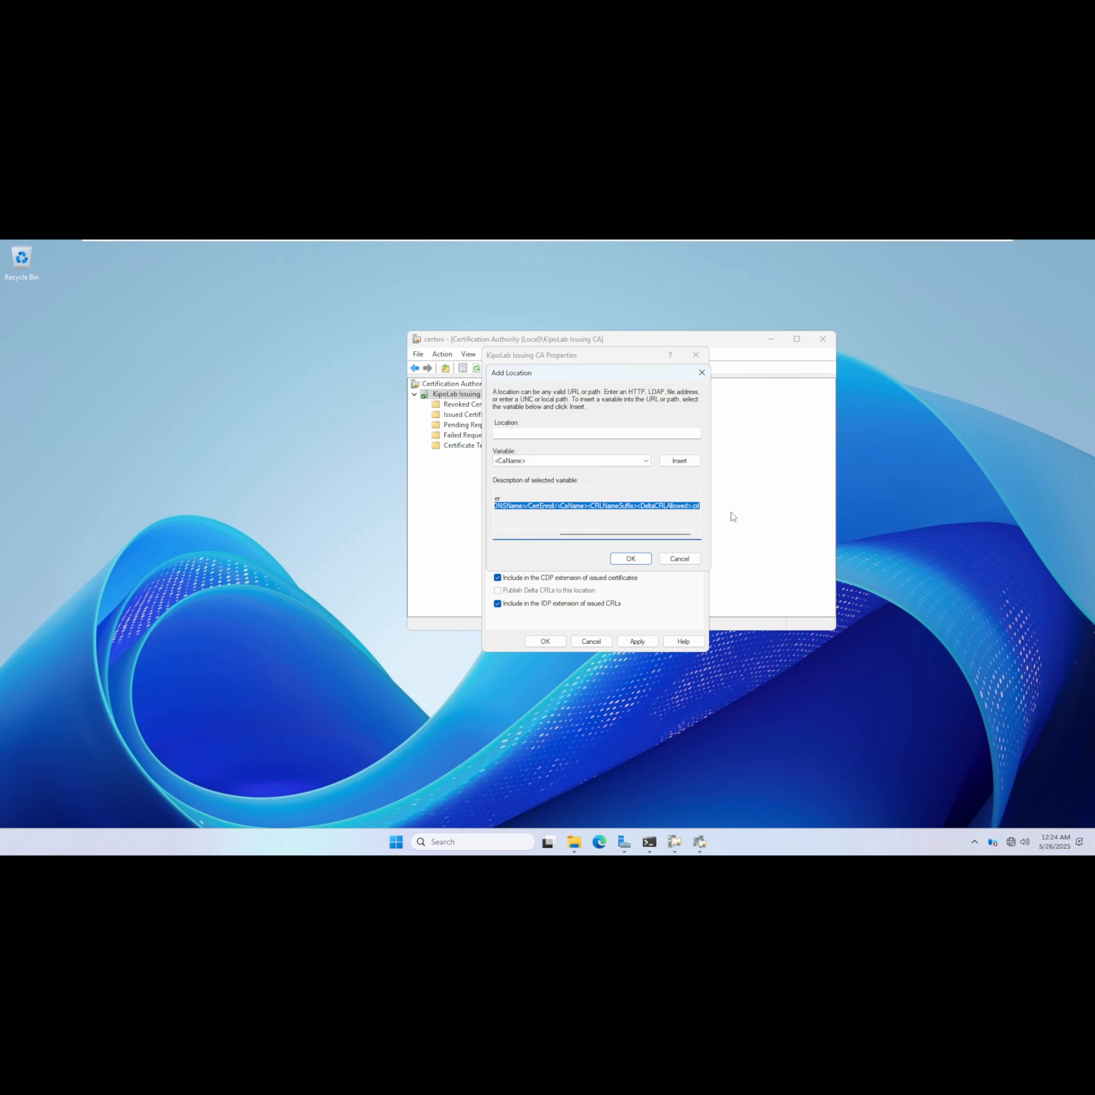
click(526, 433)
key(ctrl+v)
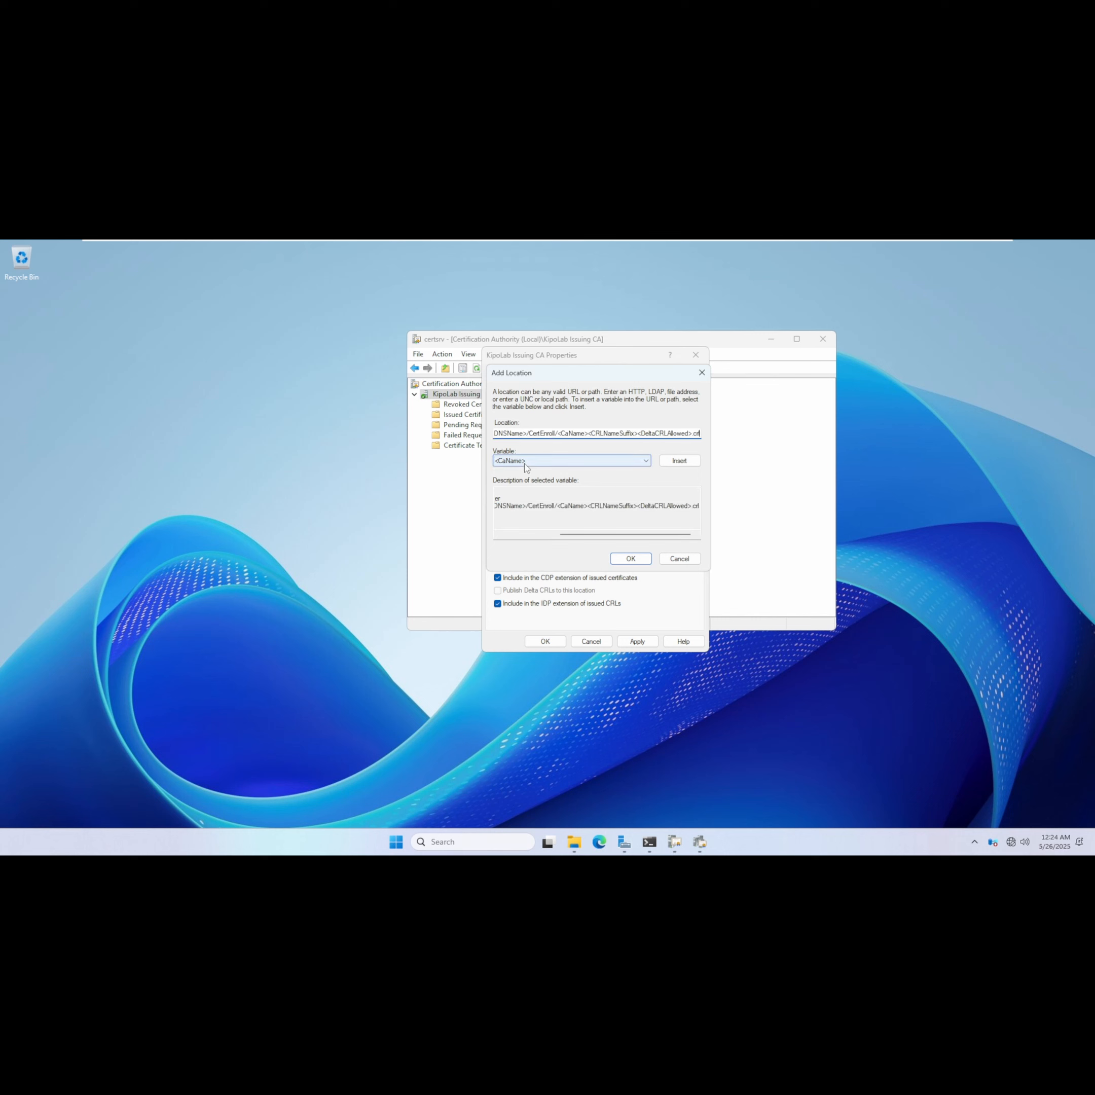
drag(526, 433, 488, 434)
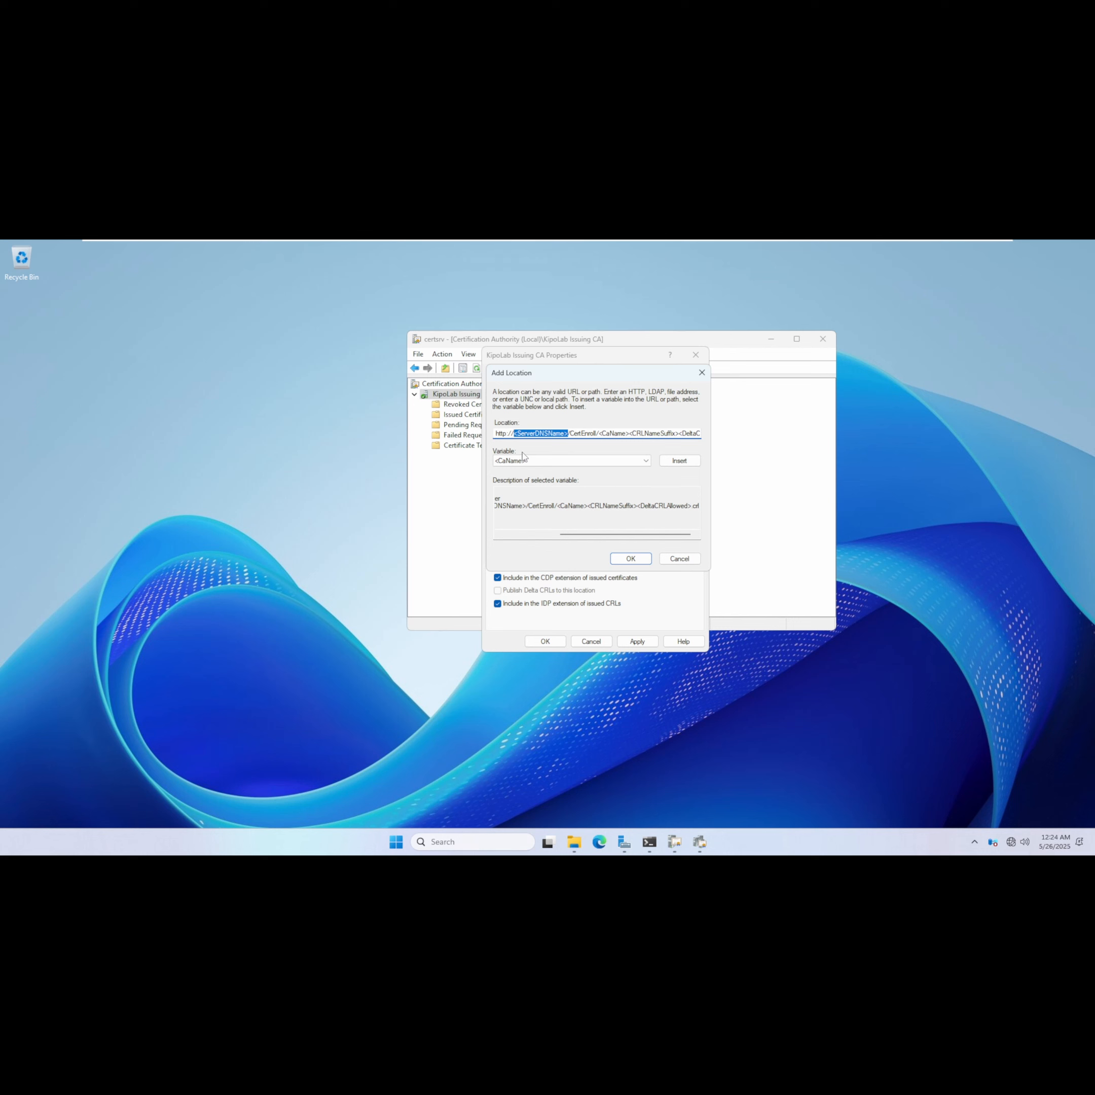
text(webserver.kipolabs.net)
double_click(501, 433)
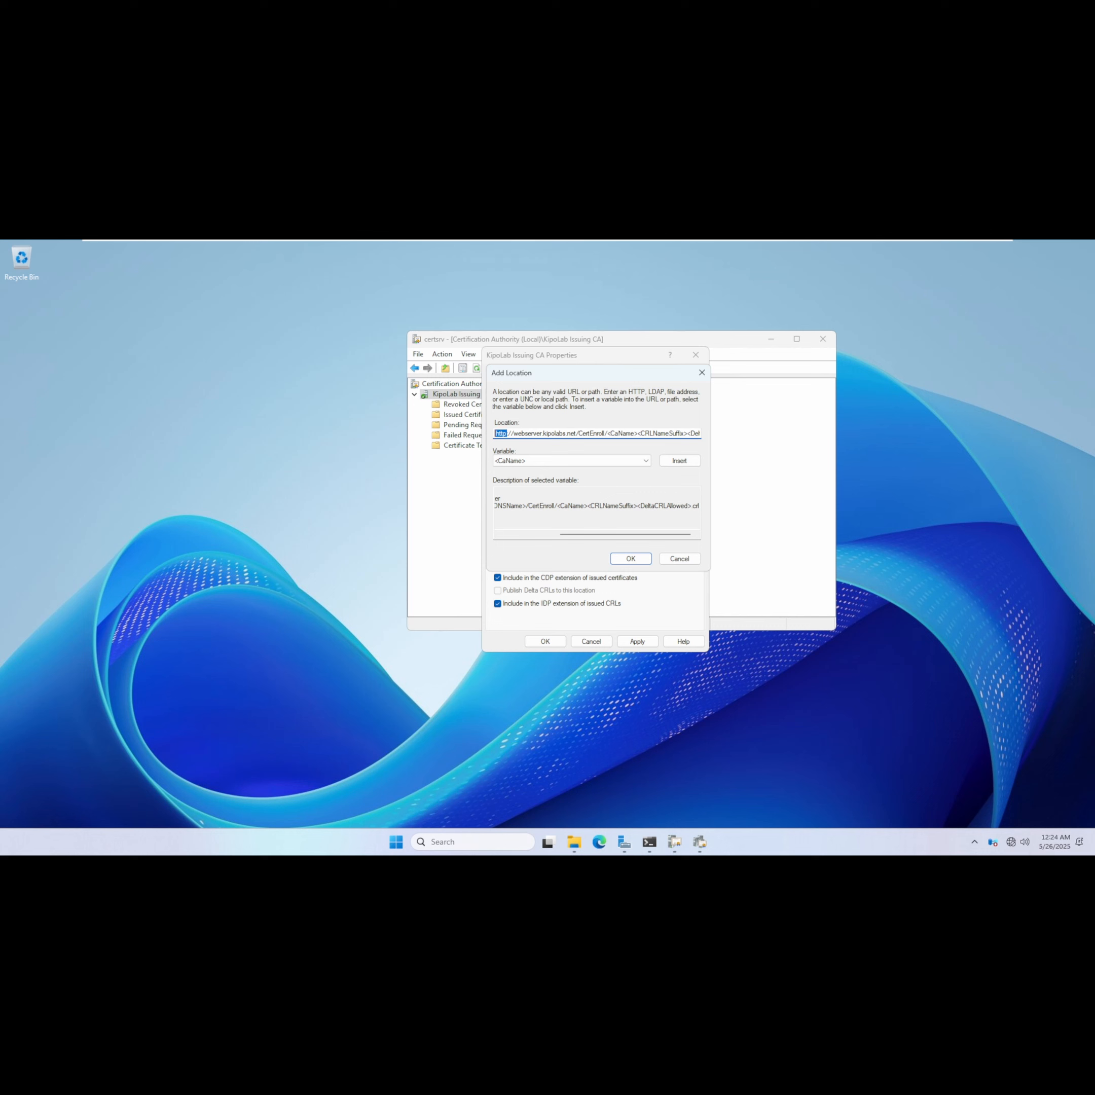
text(file)
key(ctrl+a)
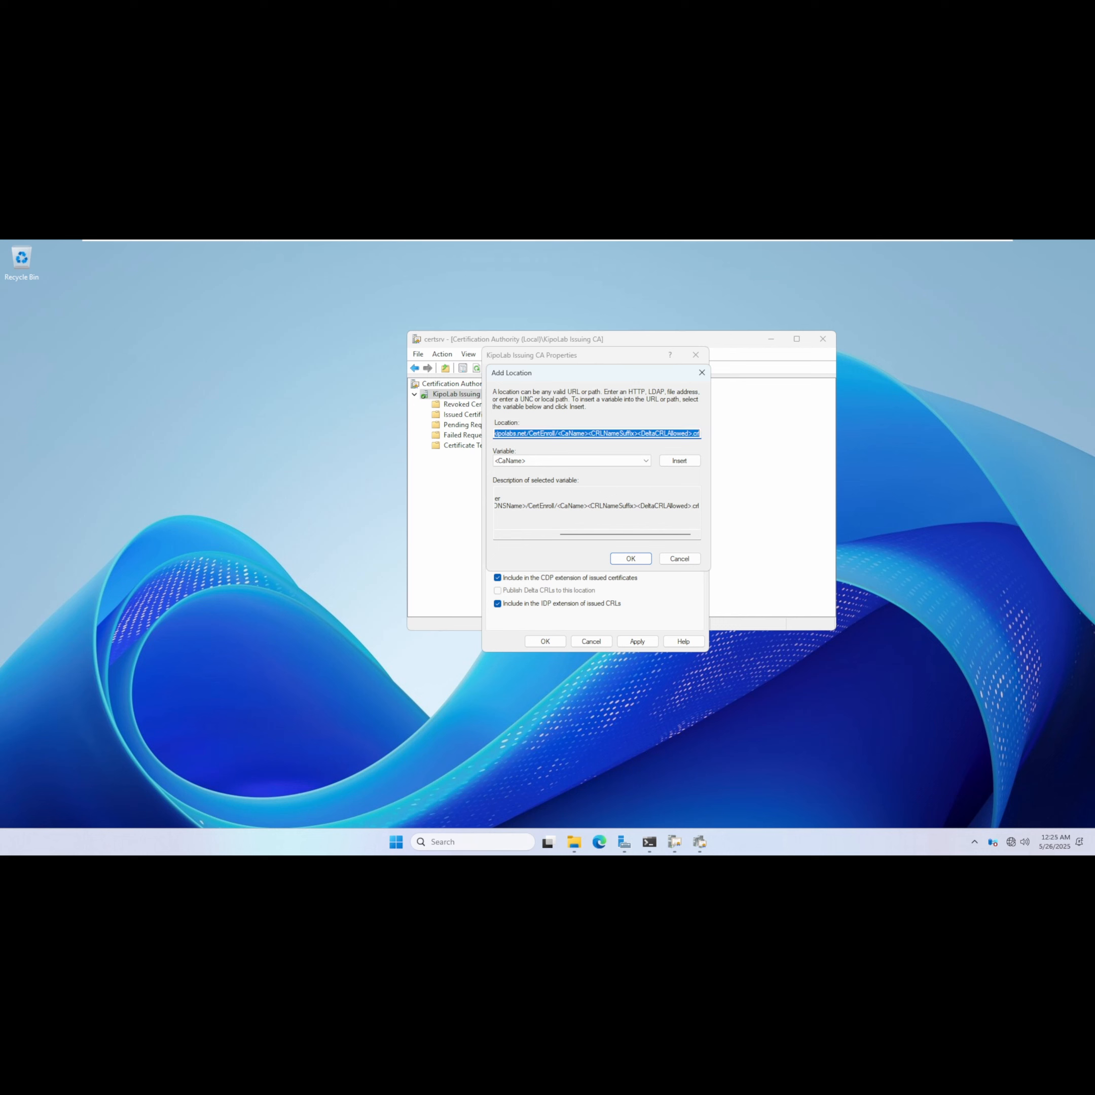
click(562, 433)
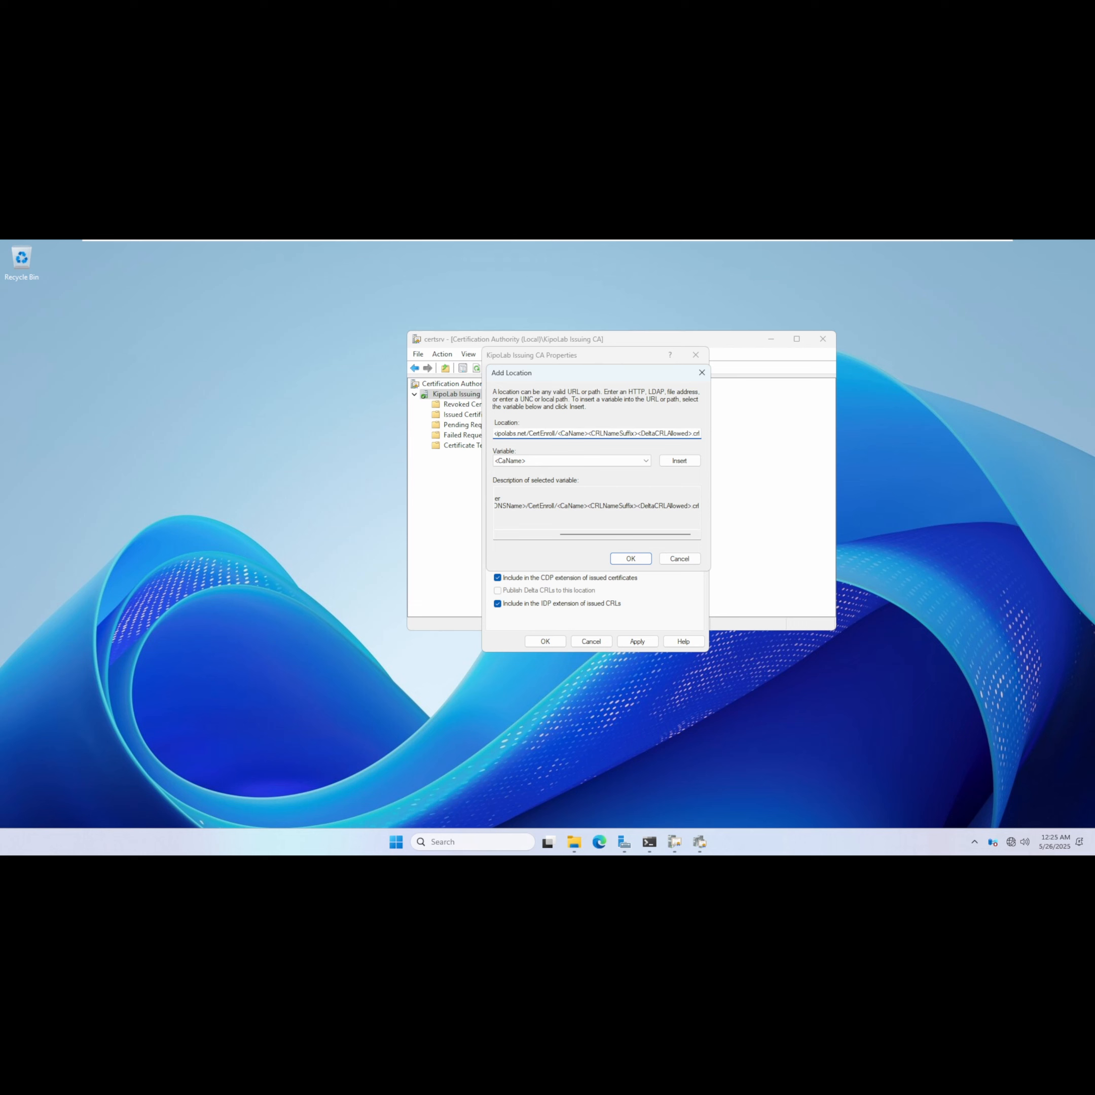
click(613, 560)
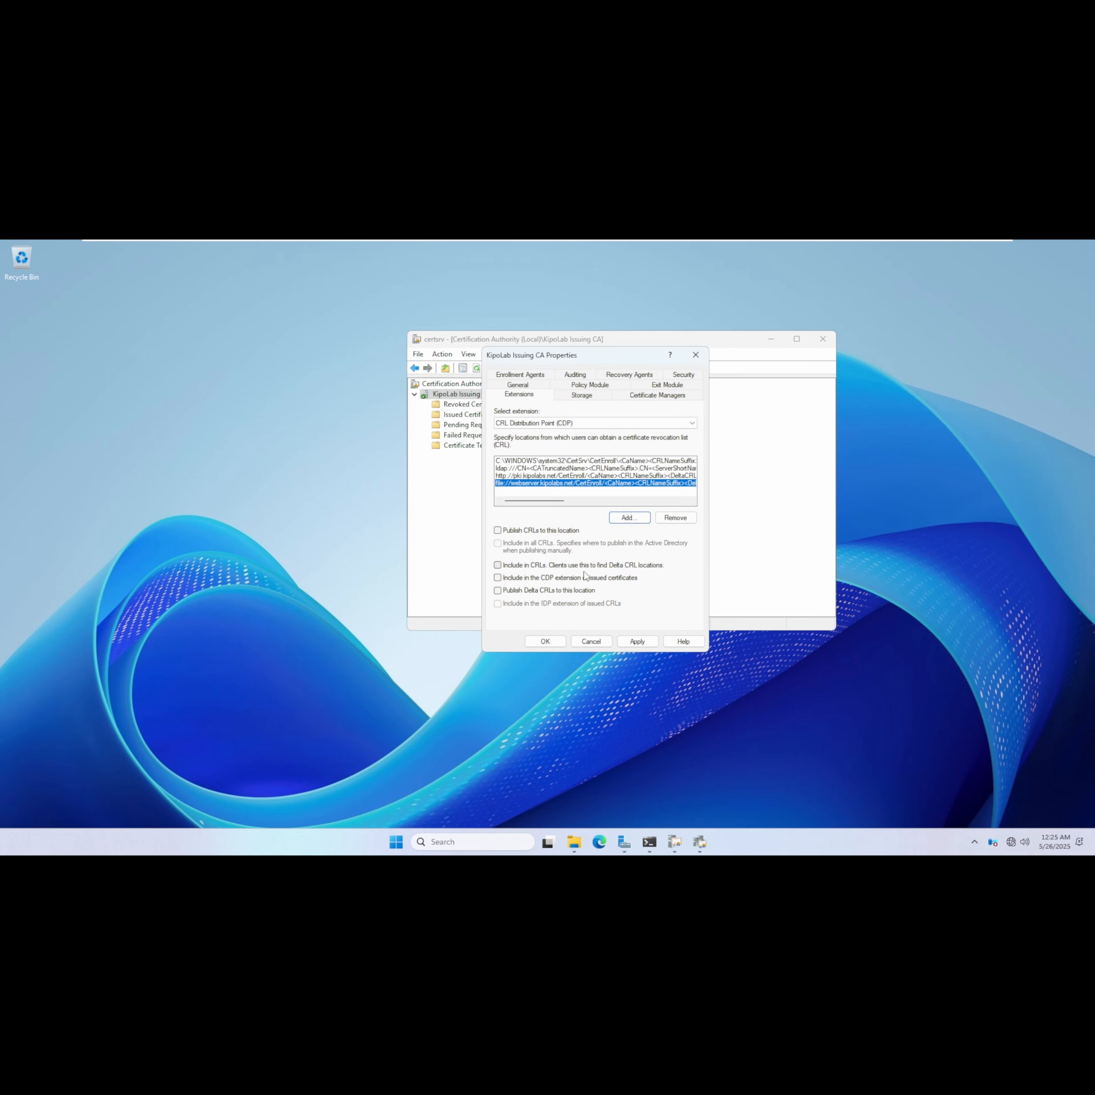
click(498, 531)
click(498, 591)
Switch to the Authority Information Access extension and remove its default http and file locations.
click(565, 426)
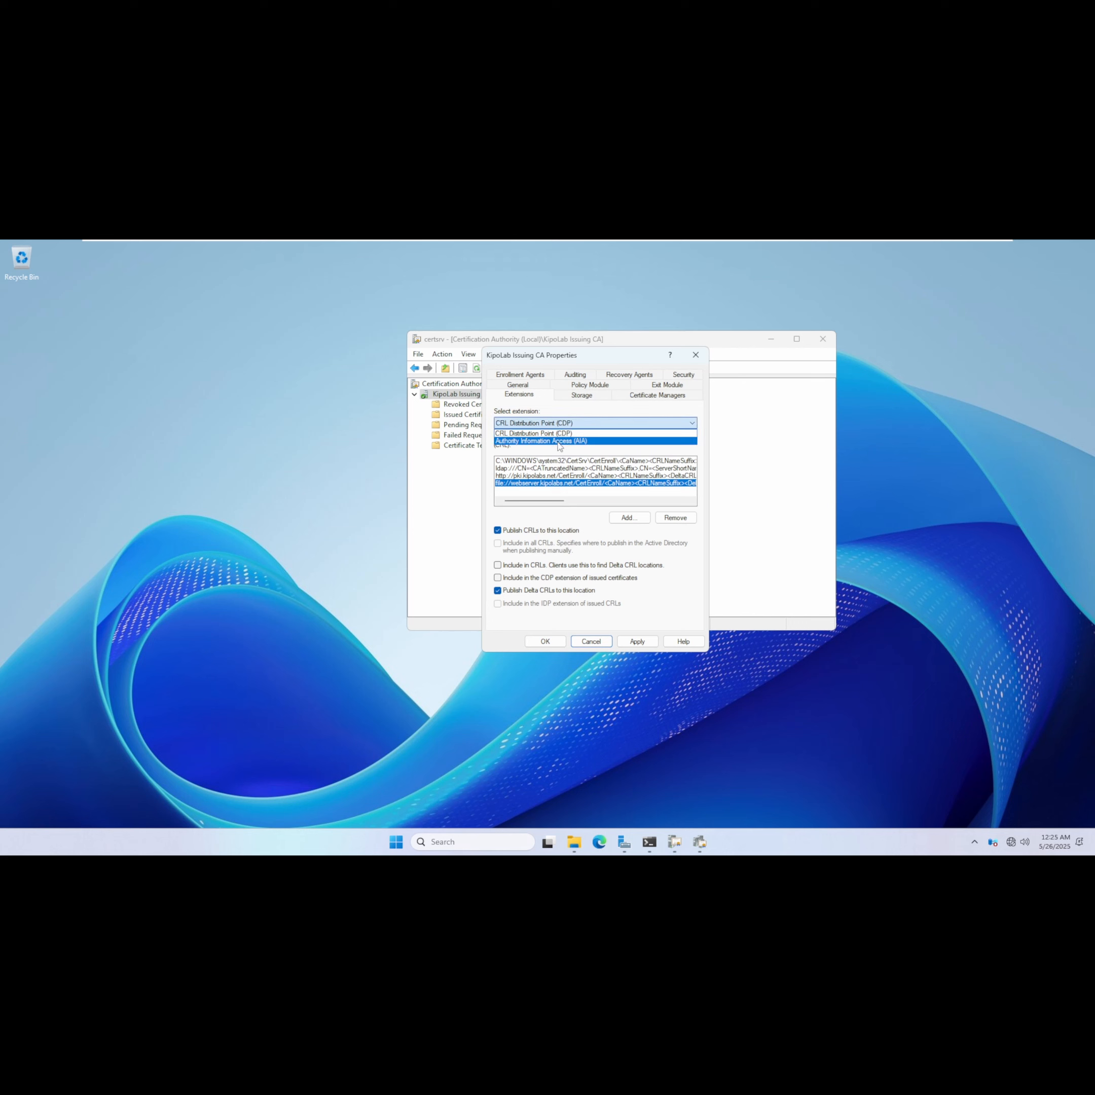
click(558, 442)
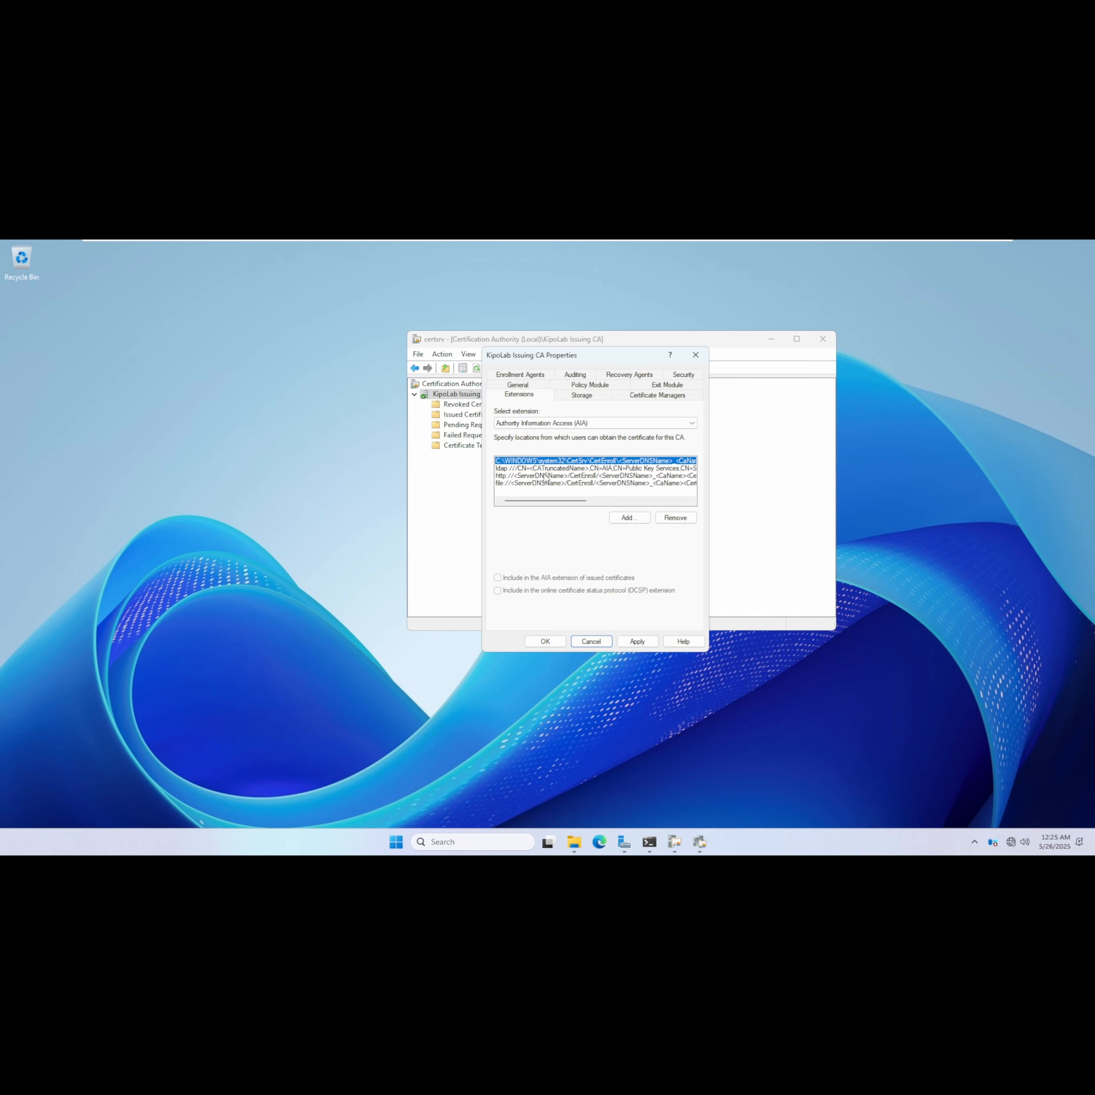
click(544, 477)
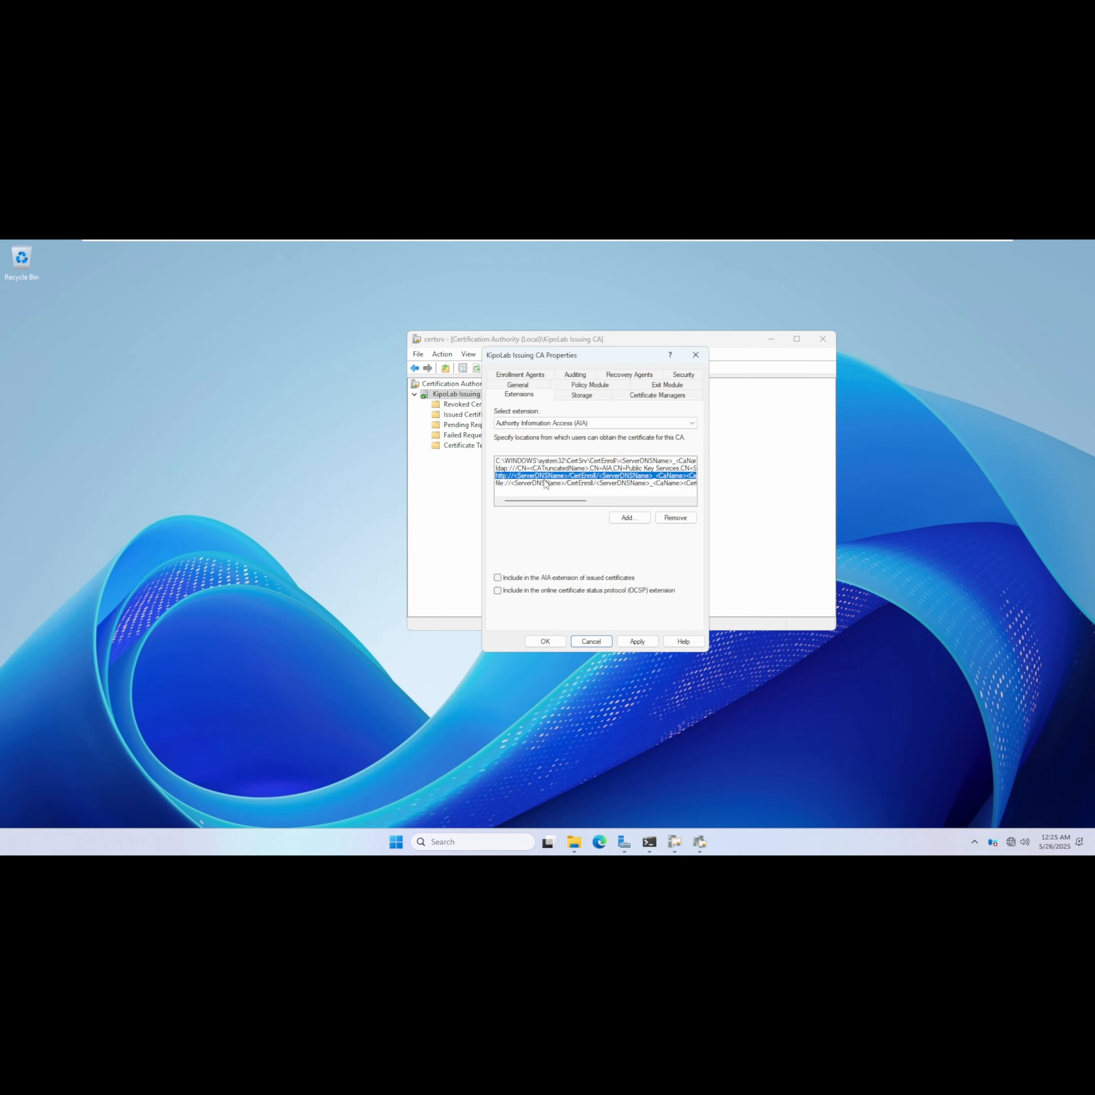
click(679, 520)
click(568, 575)
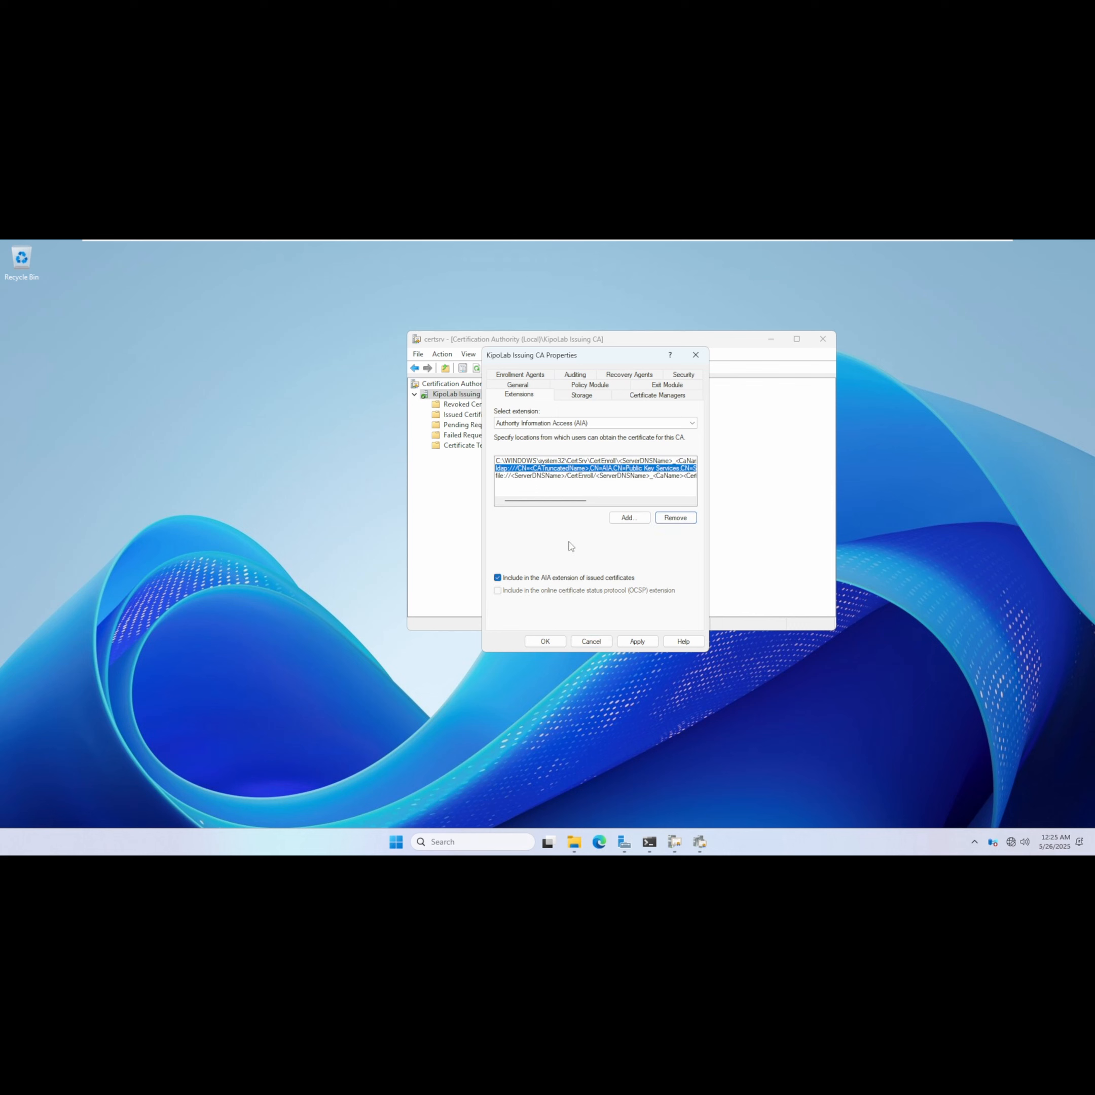
click(549, 476)
click(676, 518)
click(567, 575)
click(517, 468)
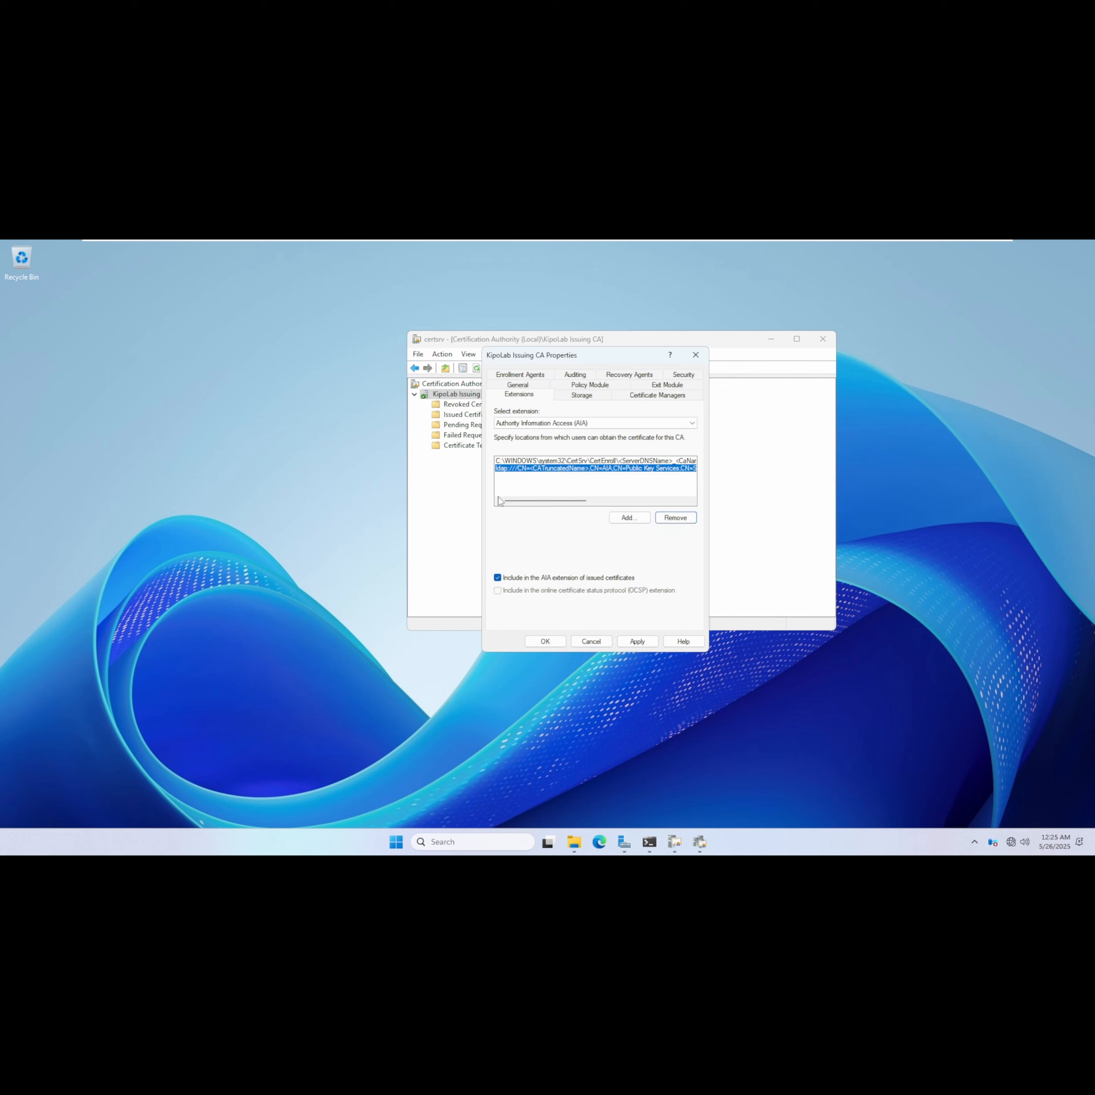
click(621, 518)
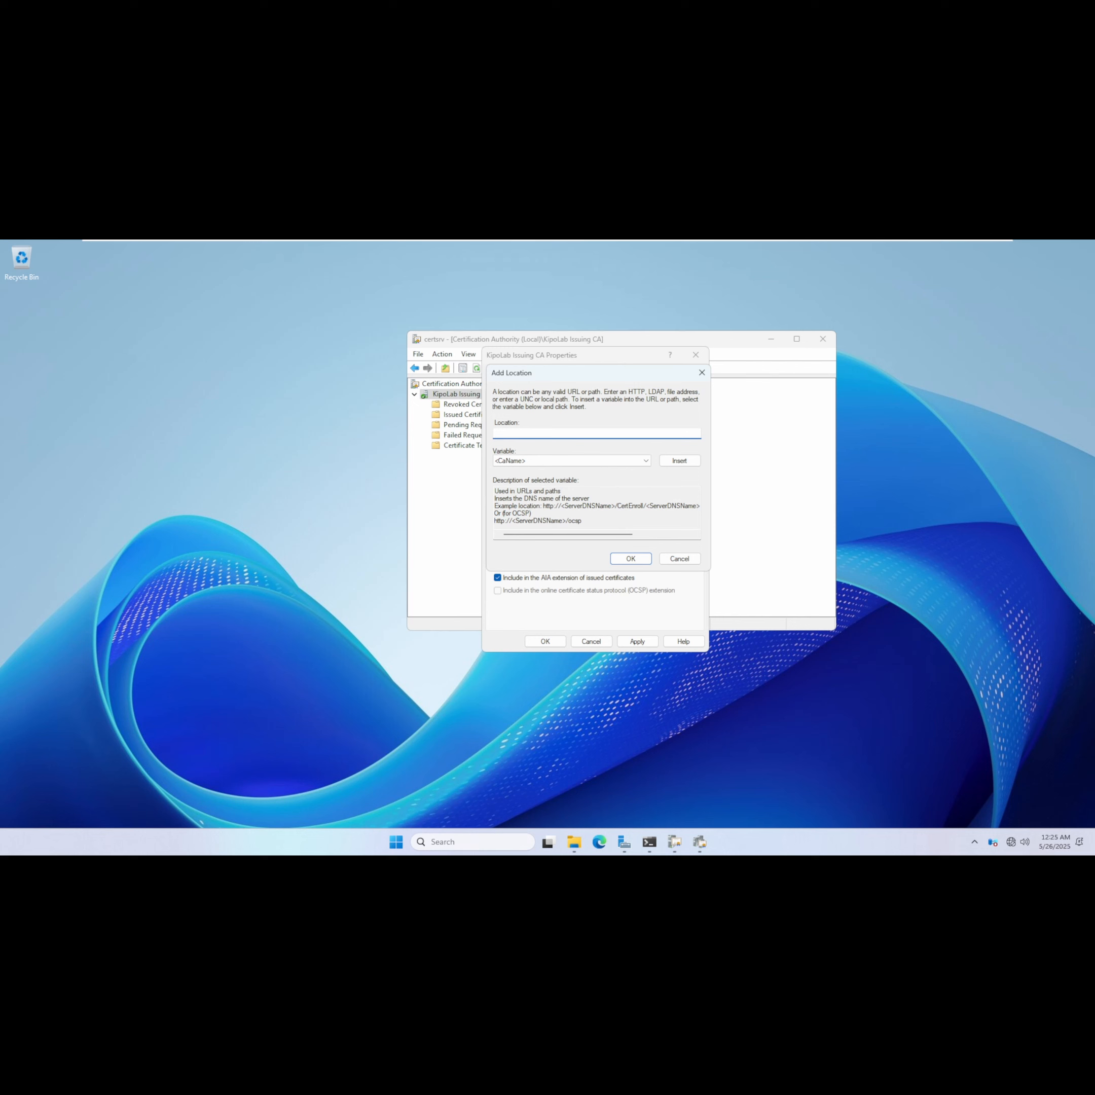
drag(542, 505, 734, 508)
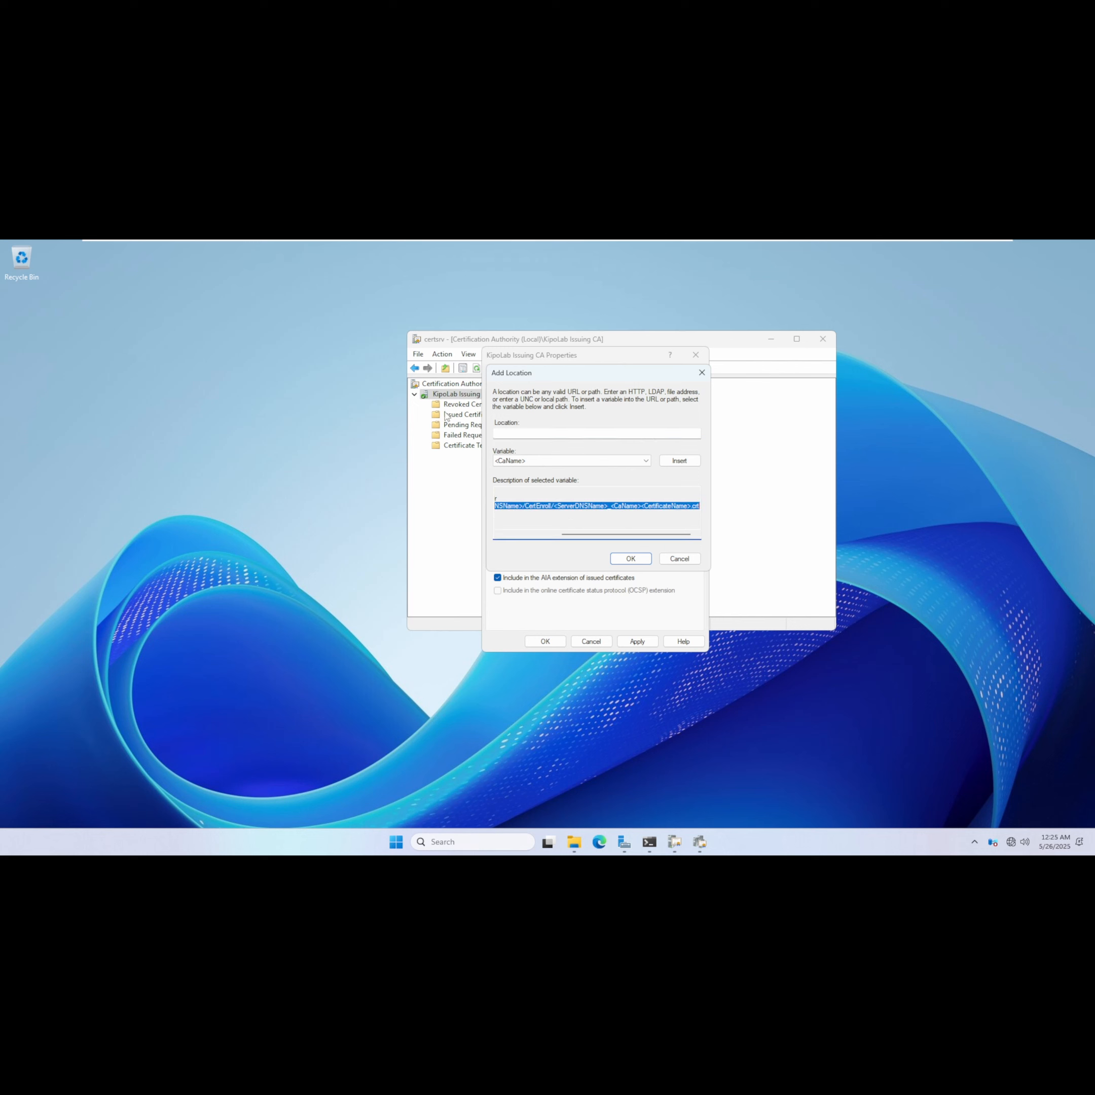
key(ctrl+c)
click(514, 434)
key(ctrl+v)
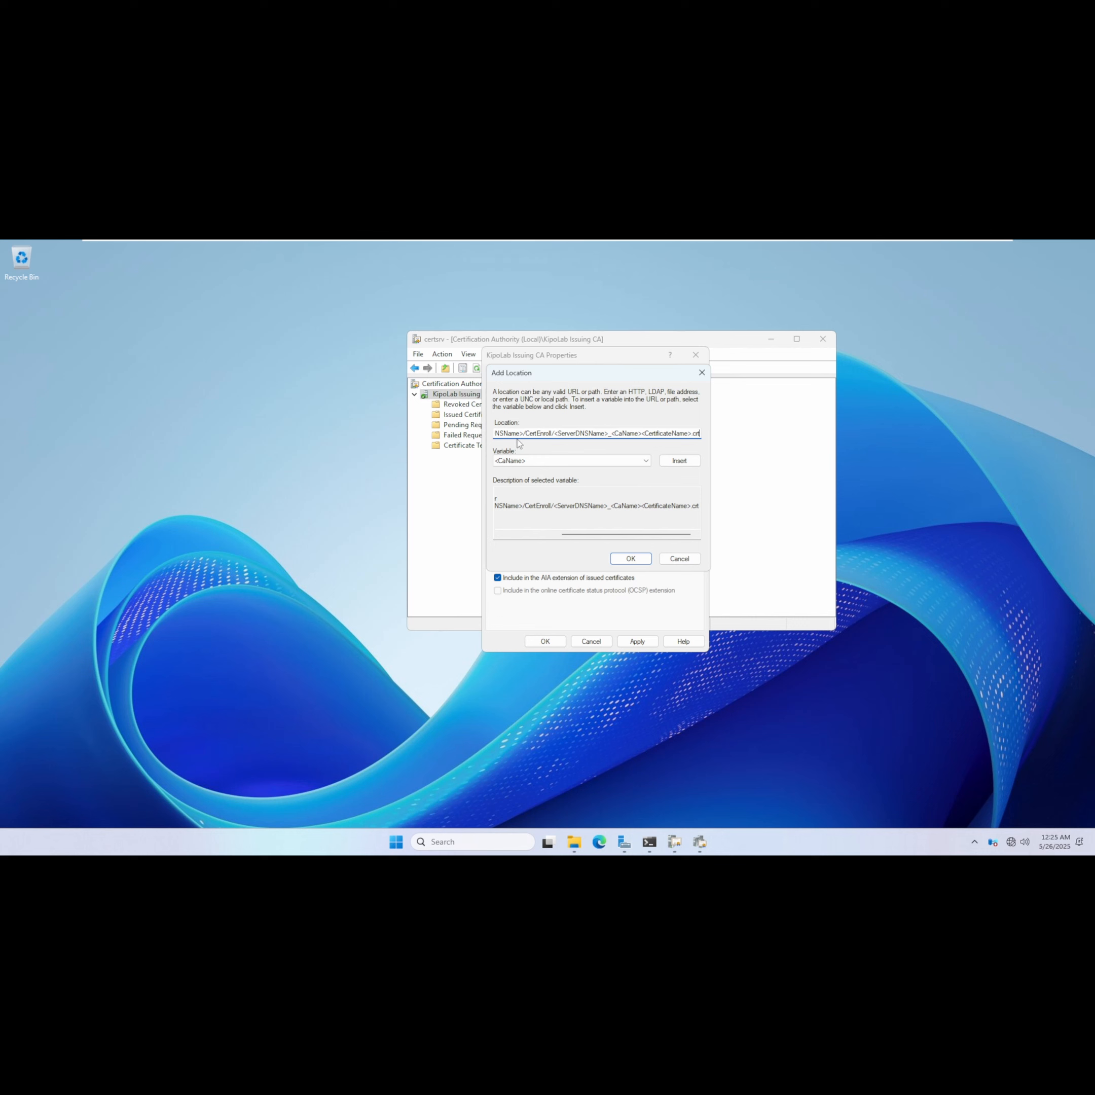
key(shift+Home)
key(shift+Right)
key(shift+Right)
key(shift+Right)
key(shift+Right)
key(shift+Right)
key(shift+Right)
key(shift+Right)
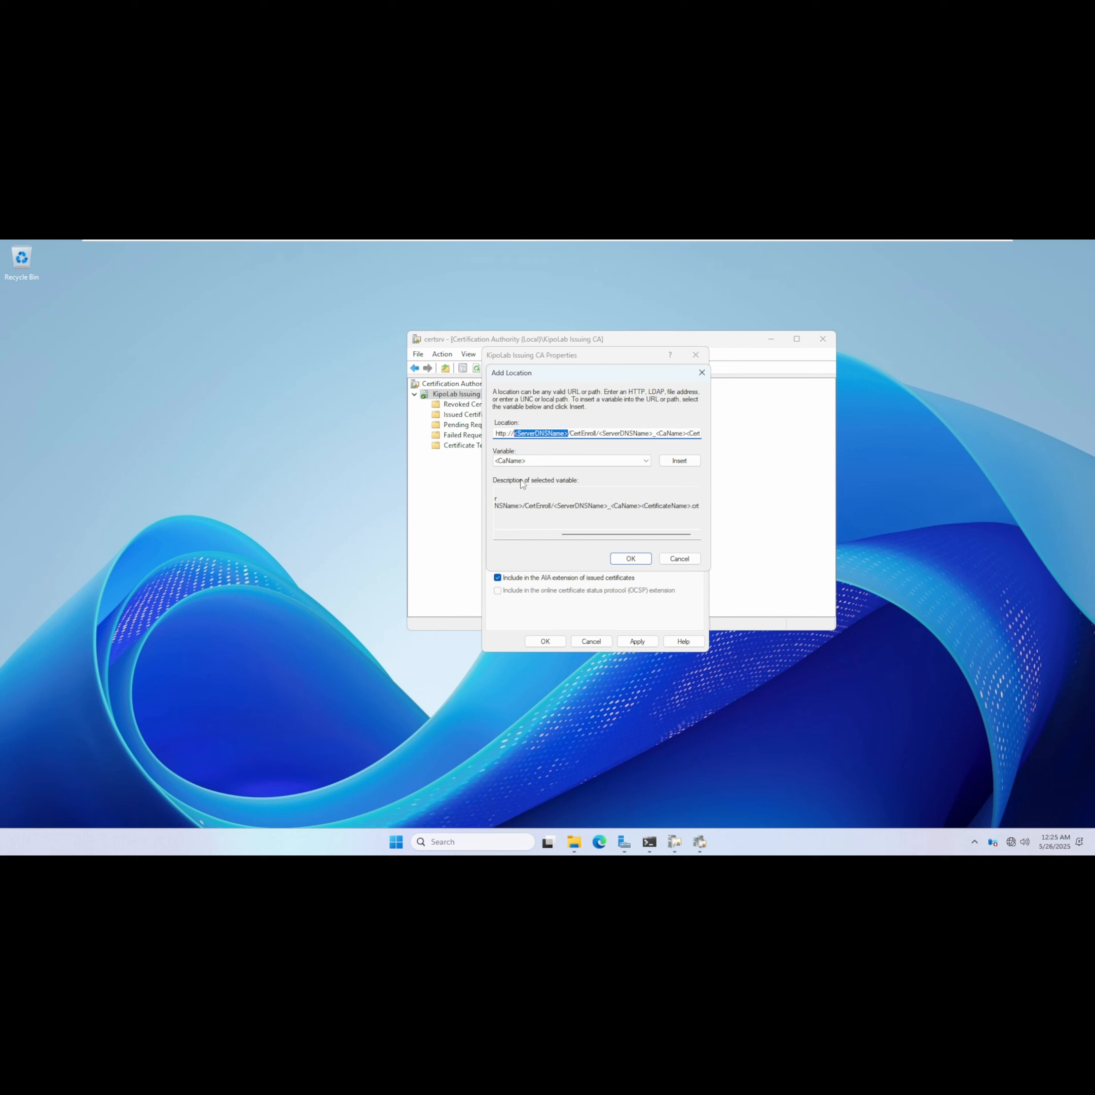
text(pki.kipolanb)
key(BackSpace)
key(BackSpace)
text(bs.net)
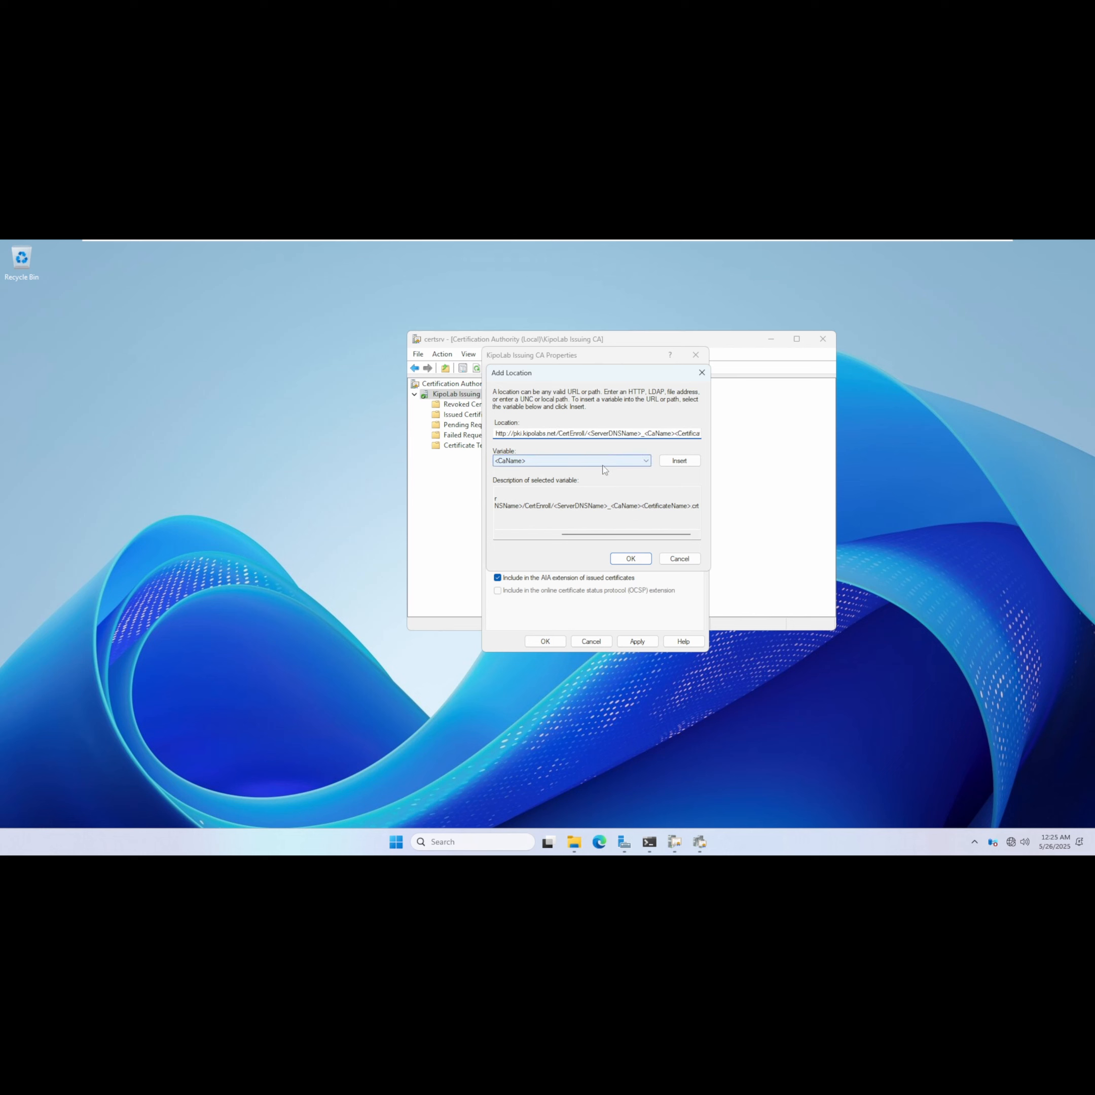
click(633, 559)
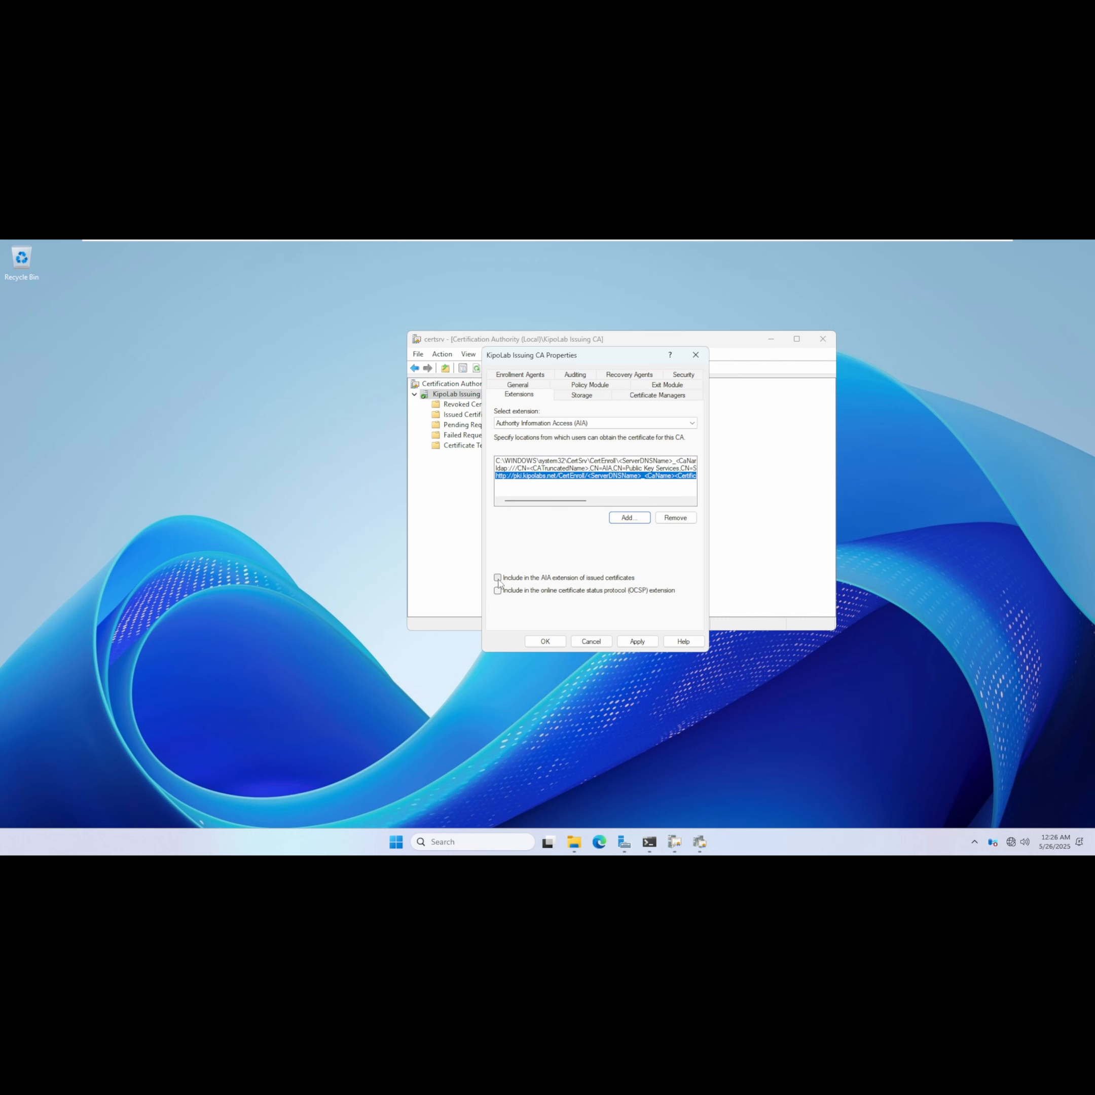
Include the new location in the AIA extension of issued certificates, apply, and restart Active Directory Certificate Services.
click(498, 578)
click(637, 643)
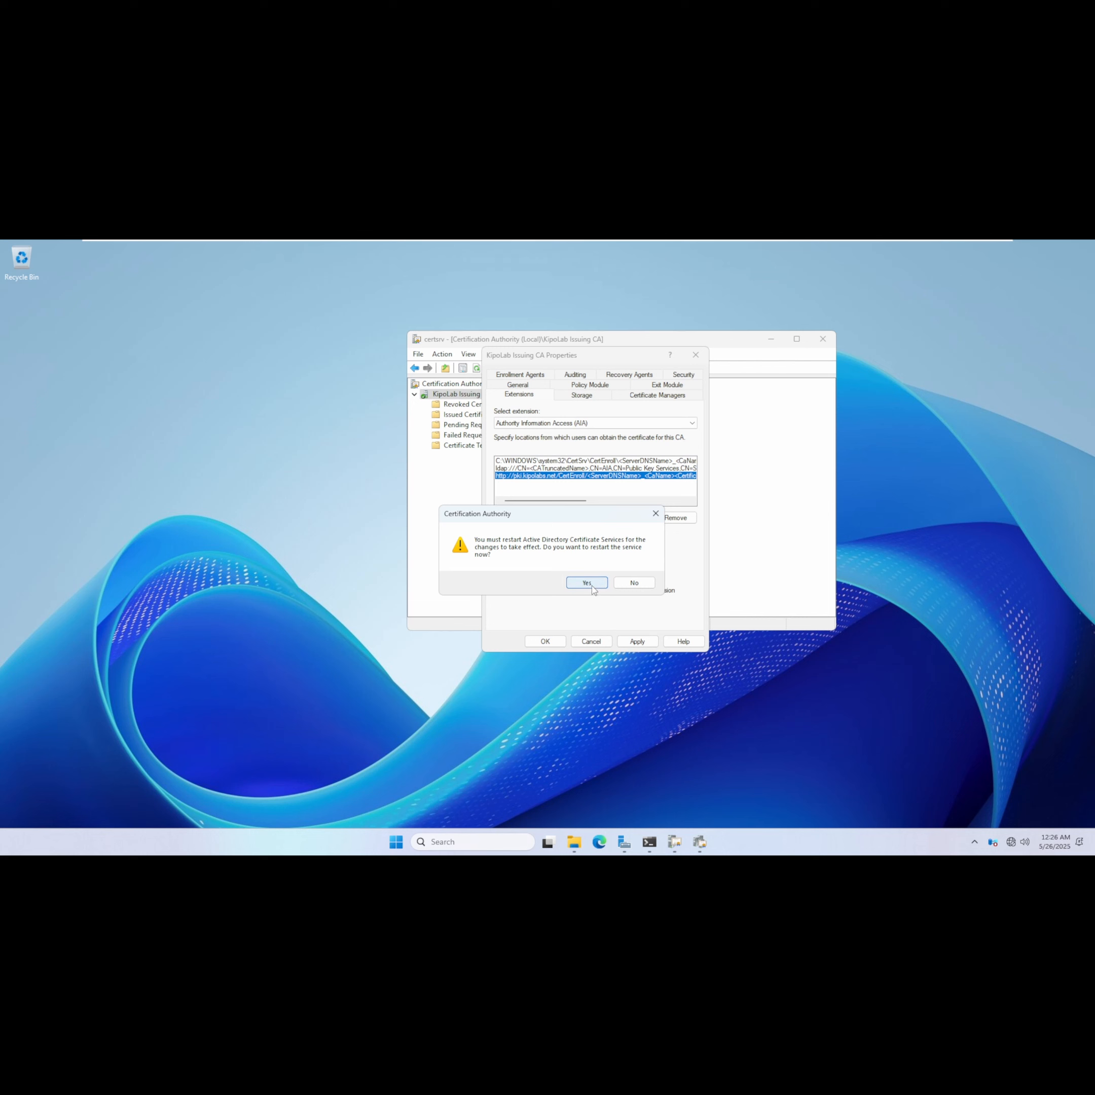
click(586, 583)
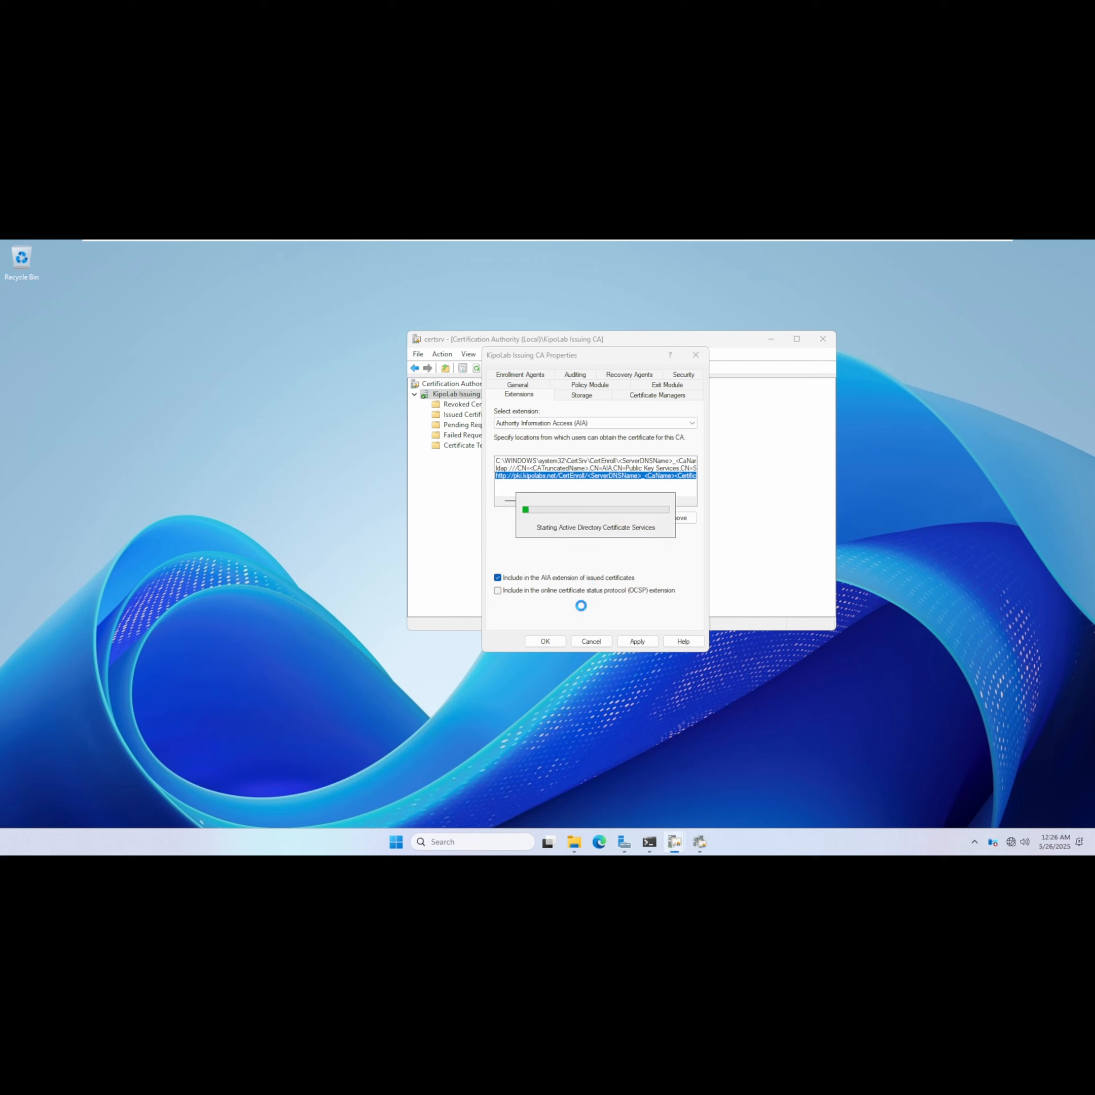
Switch to the Webserver machine and open the CertEnroll folder on drive C to inspect its files.
mouse_move(672, 243)
click(799, 243)
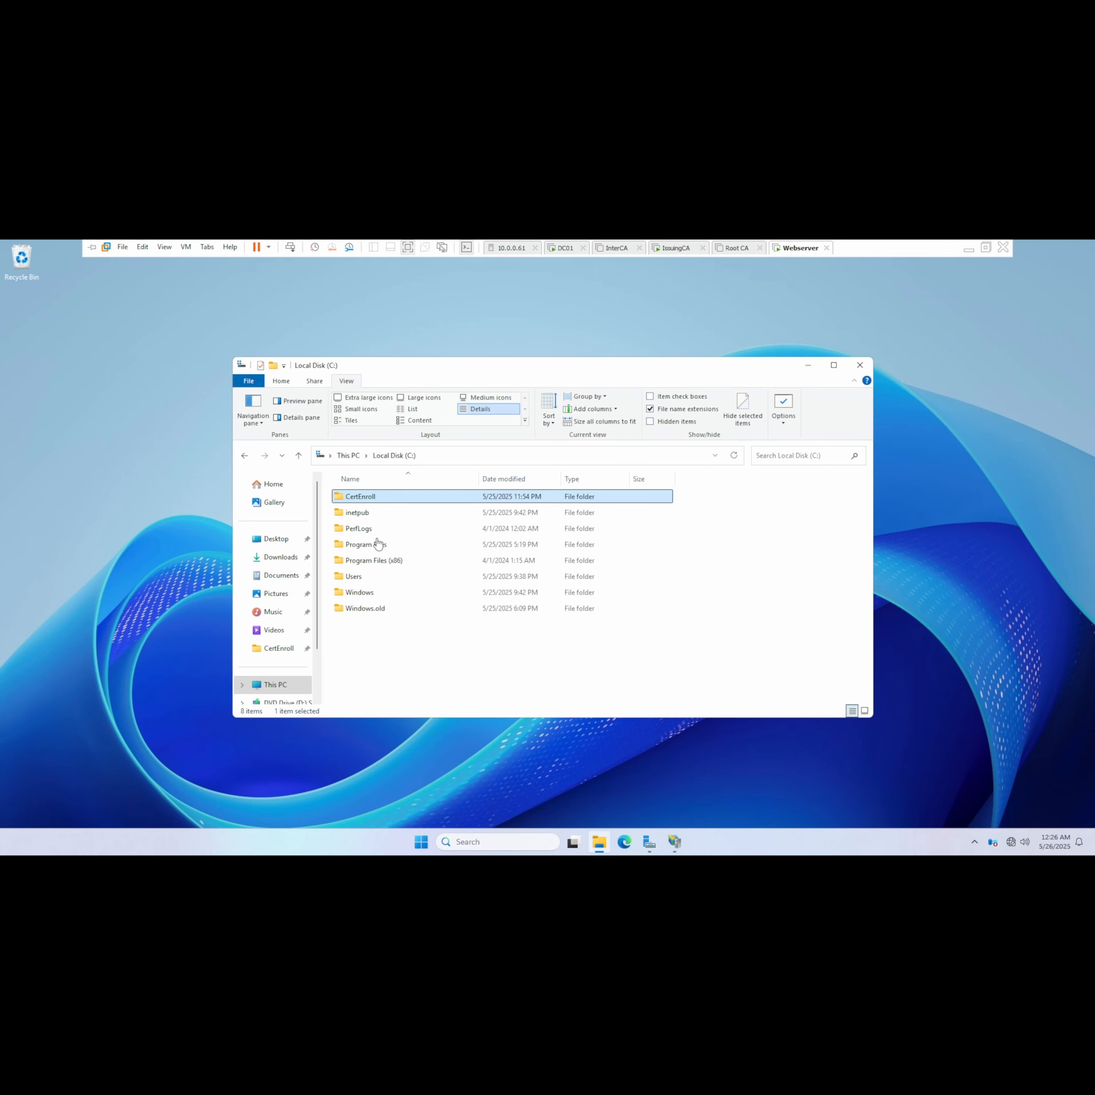
click(370, 502)
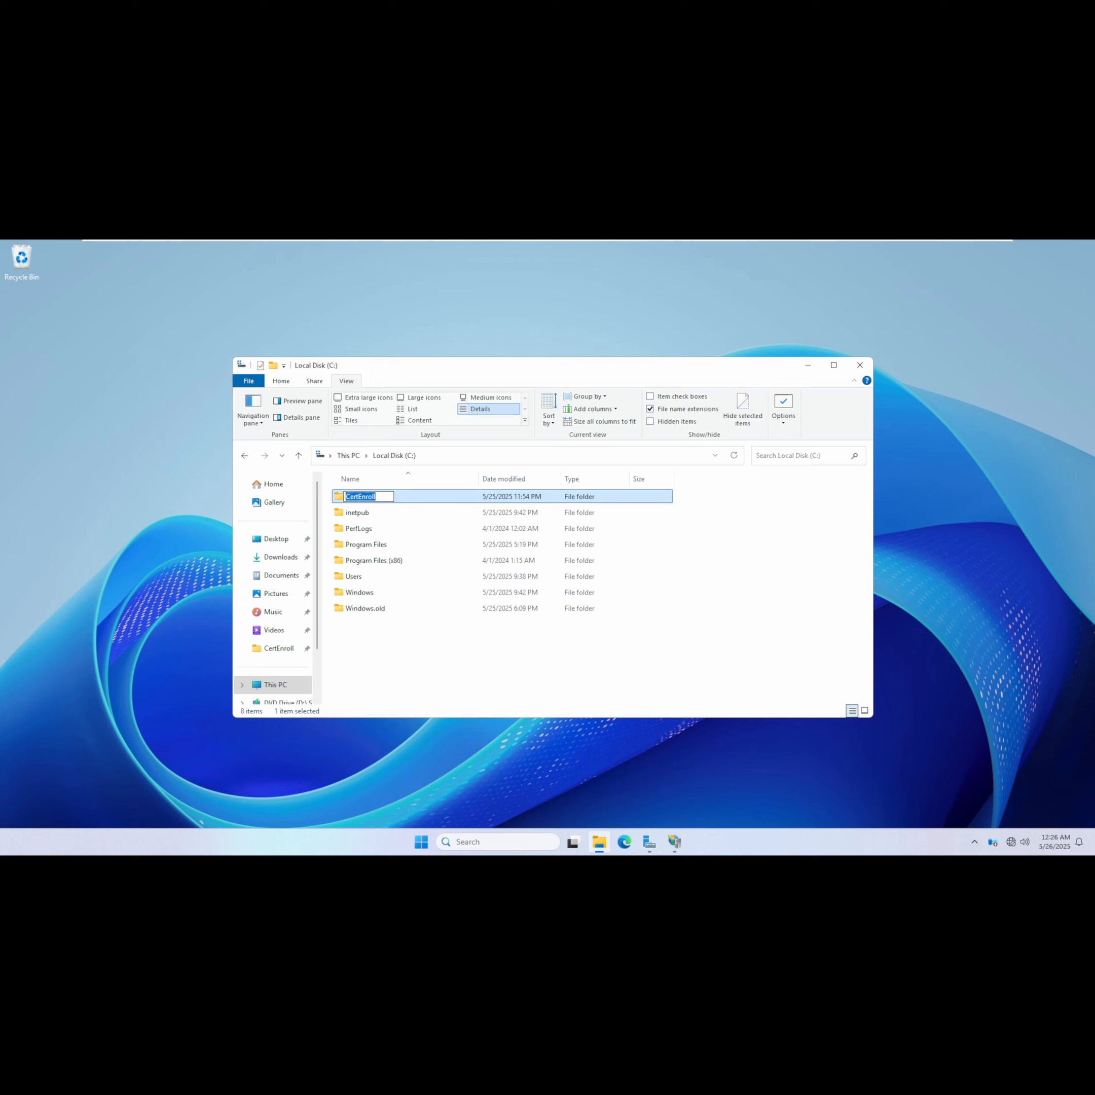
click(417, 500)
double_click(416, 500)
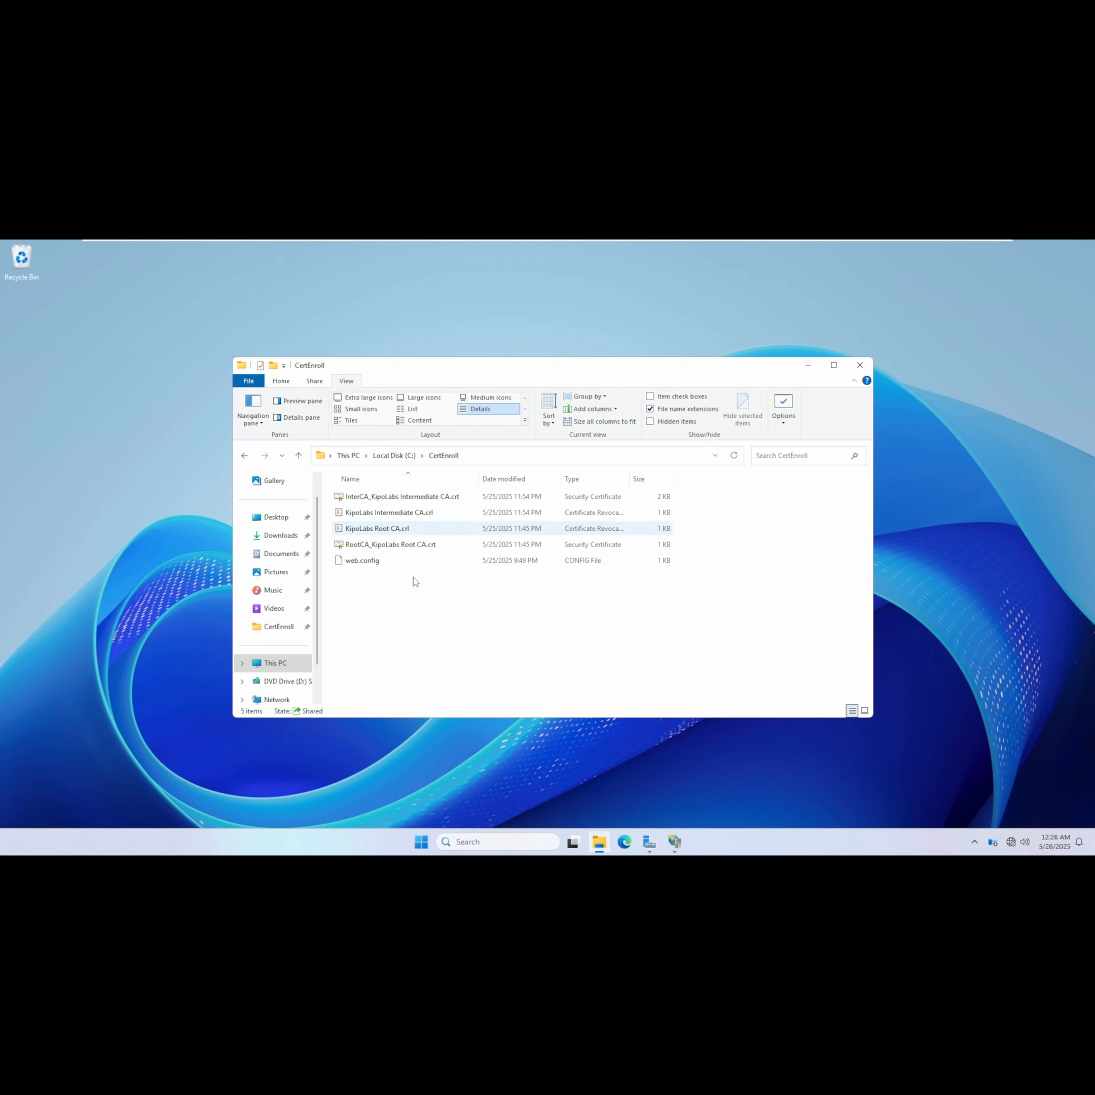
Return to IssuingCA and close the KipoLab Issuing CA properties dialog.
mouse_move(728, 246)
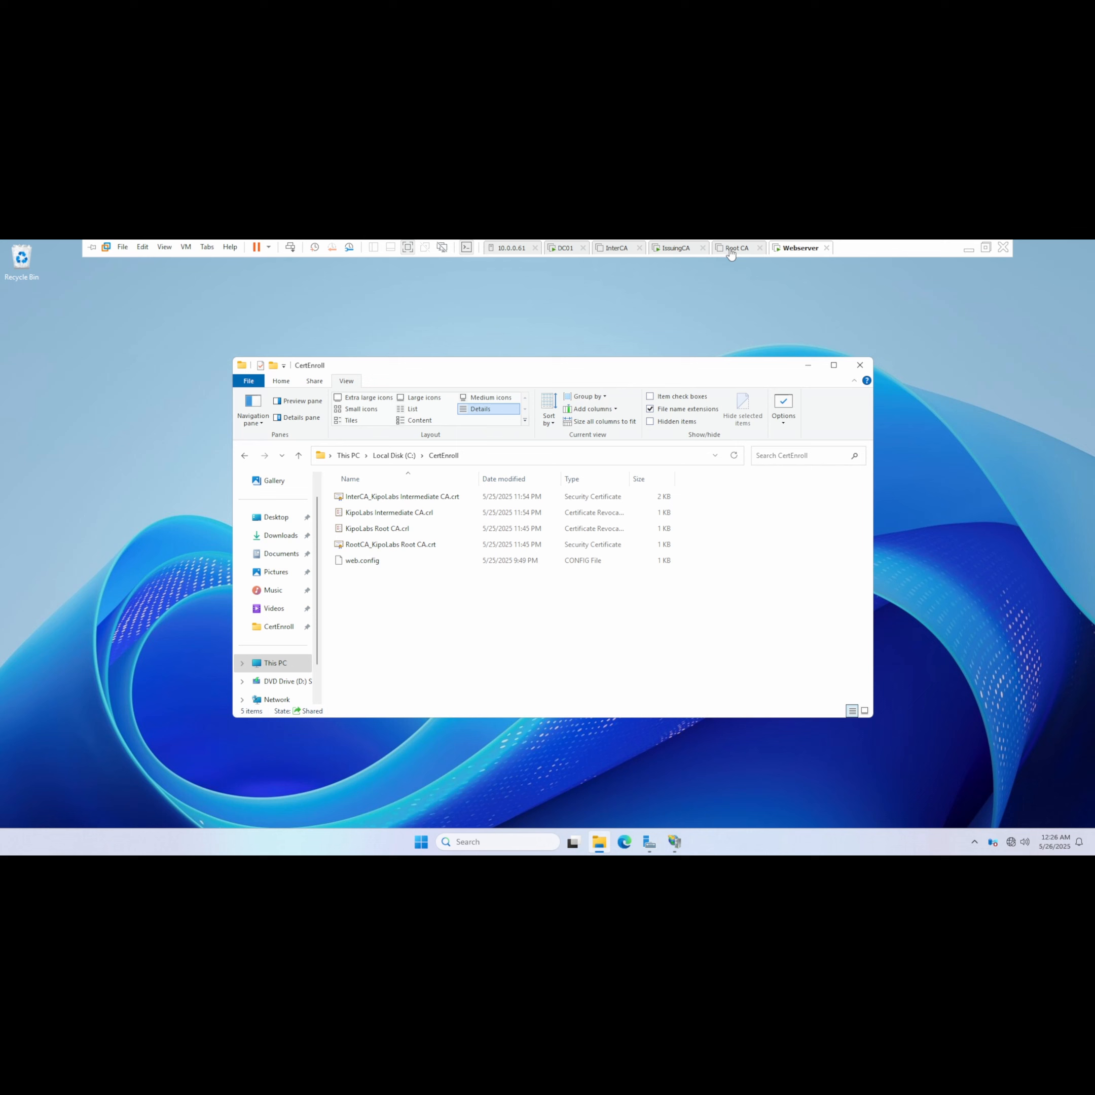
click(674, 247)
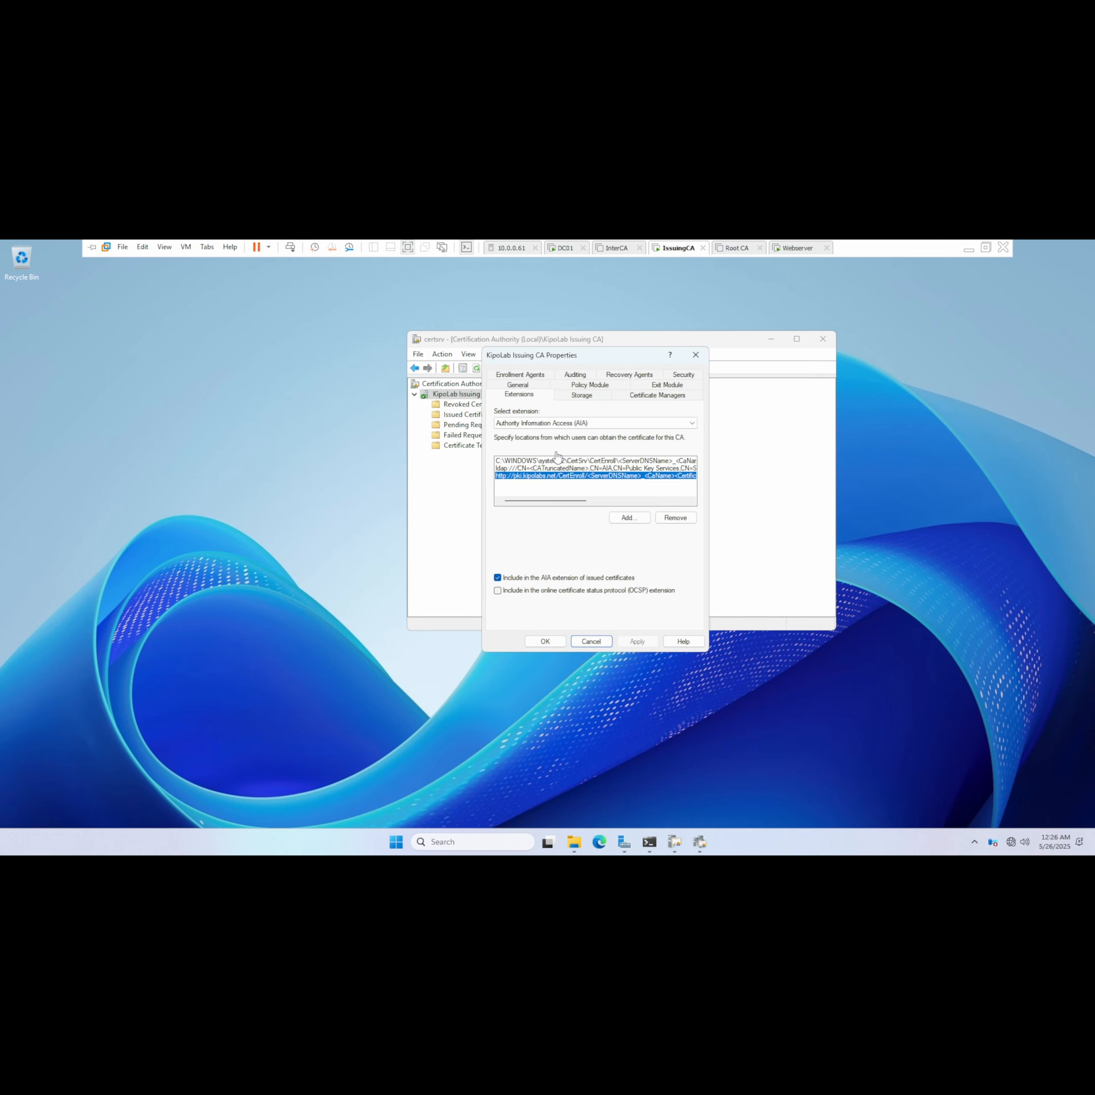
click(544, 641)
In Revoked Certificates properties, set the delta CRL publication interval to 6 Hours and apply.
click(470, 406)
right_click(472, 405)
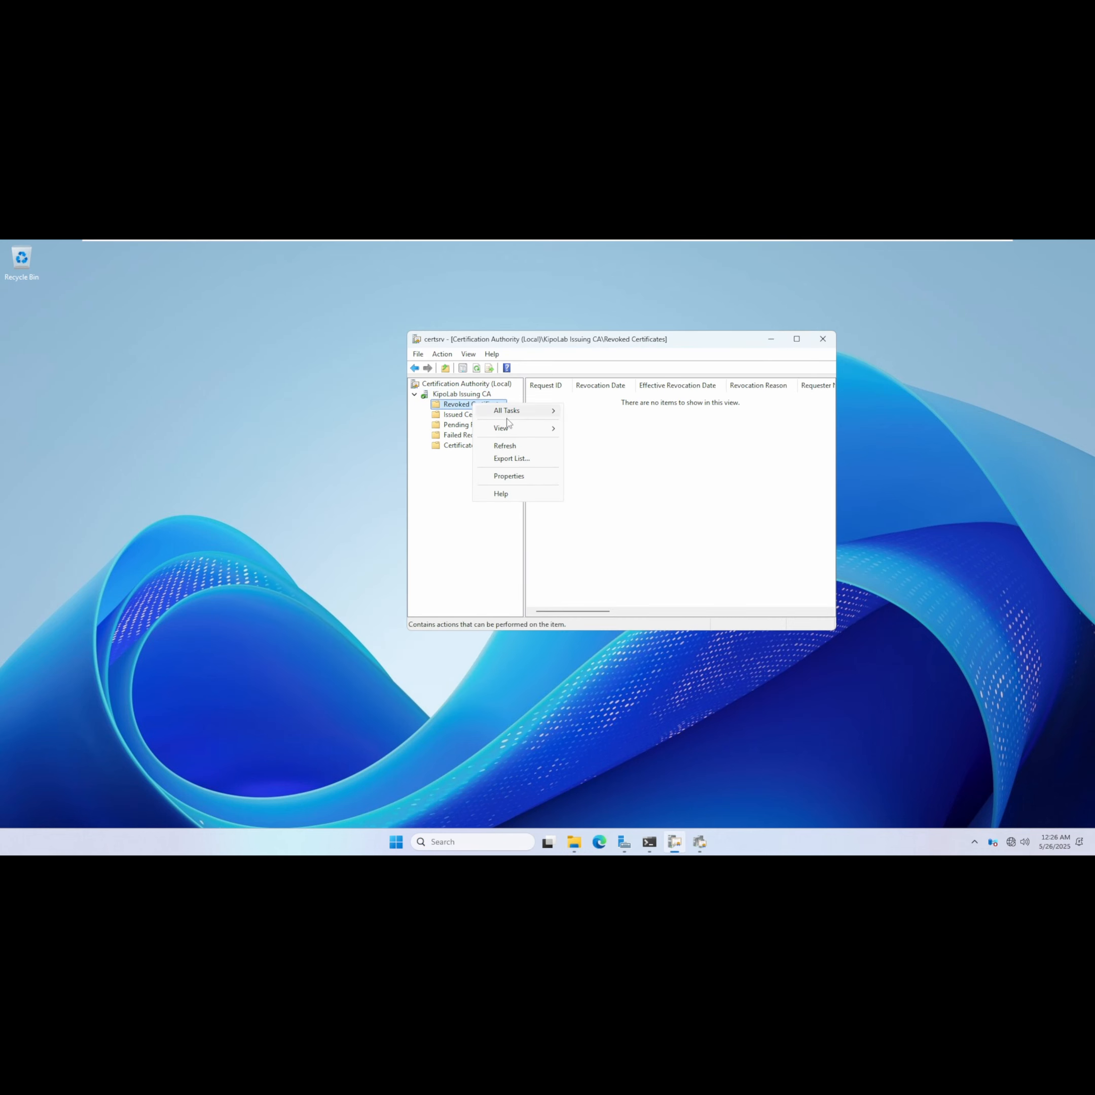
click(512, 476)
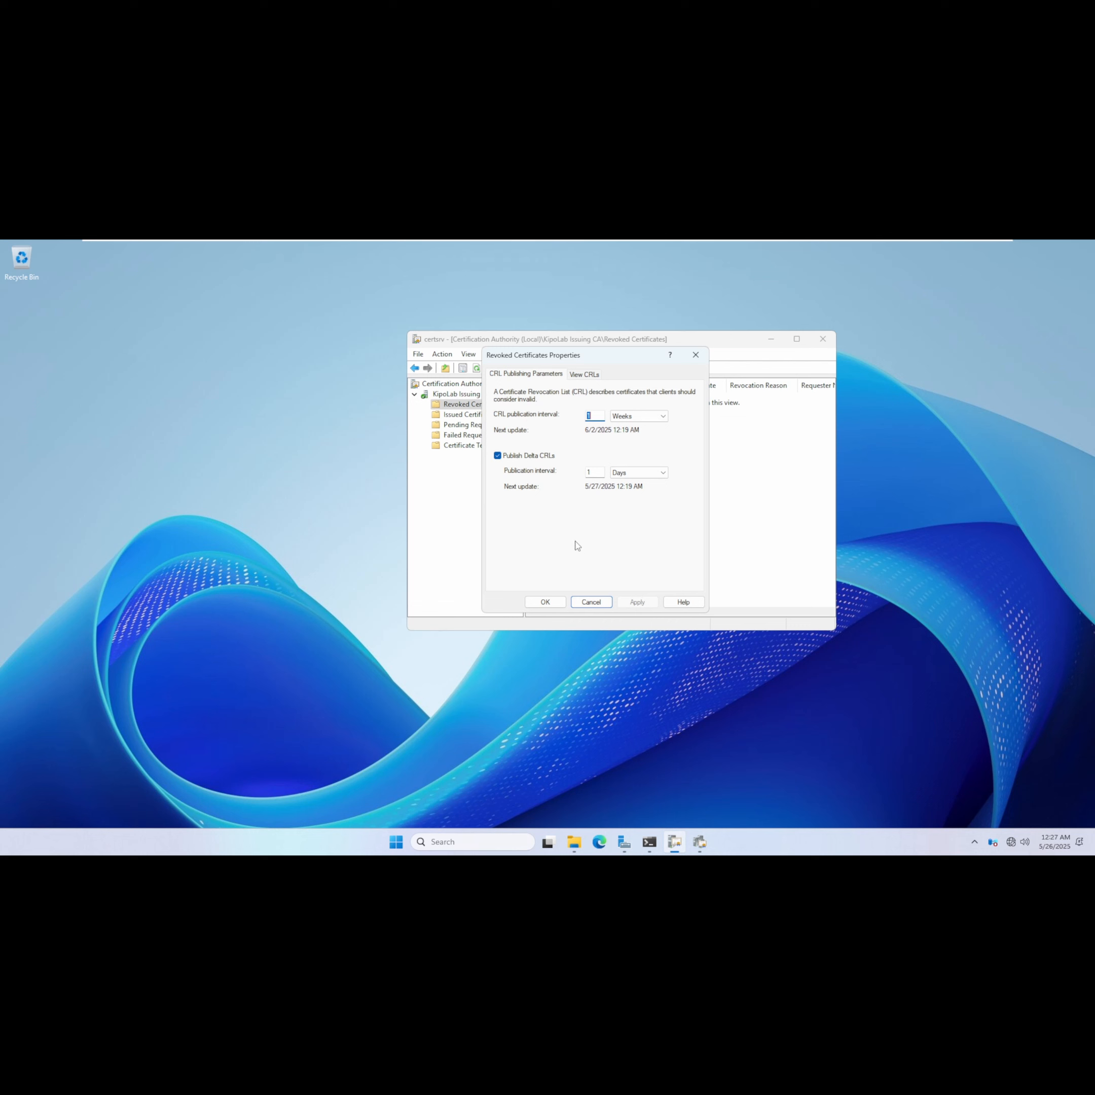
click(663, 474)
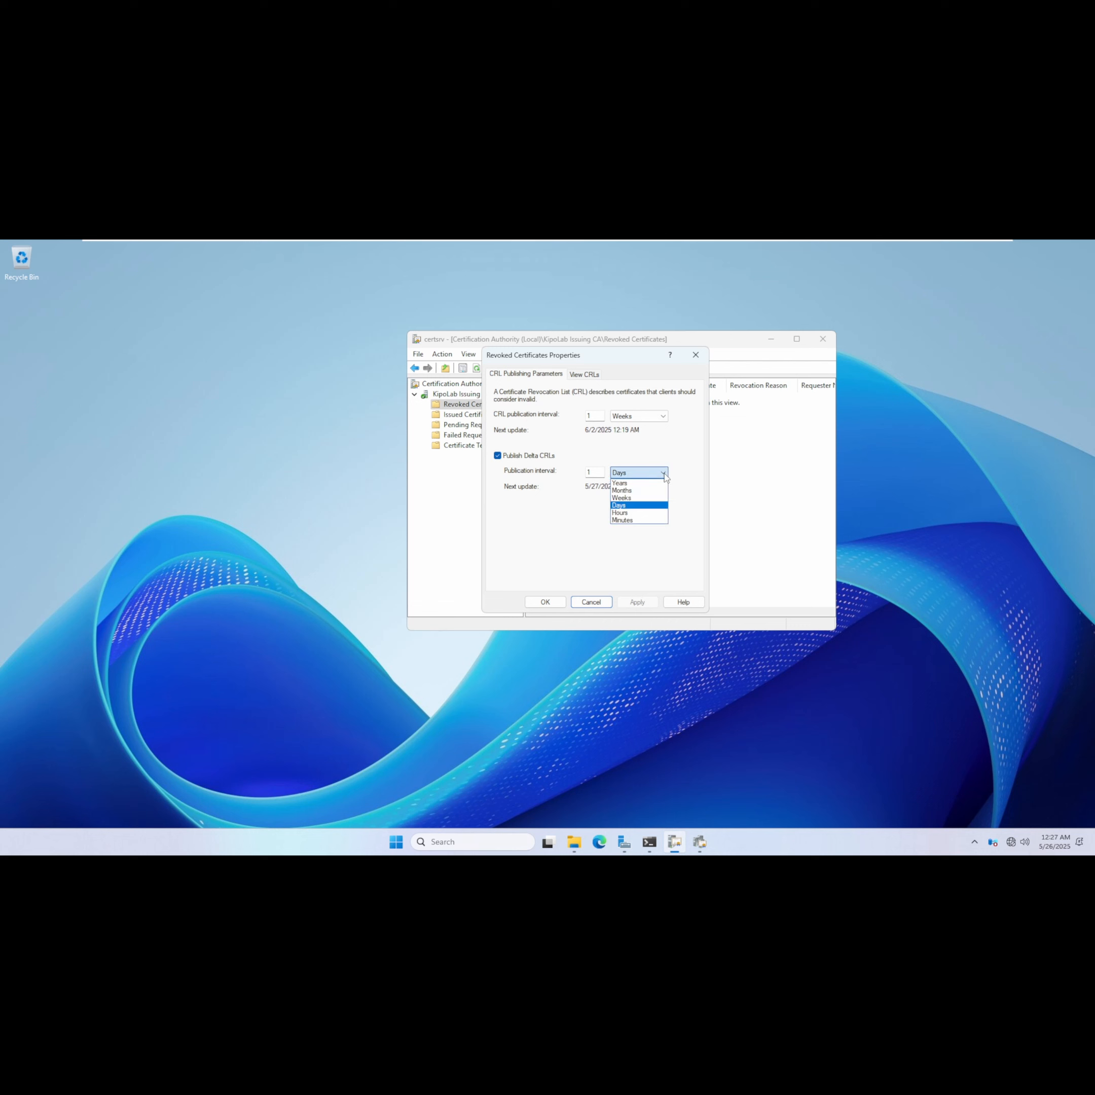
click(630, 514)
double_click(591, 472)
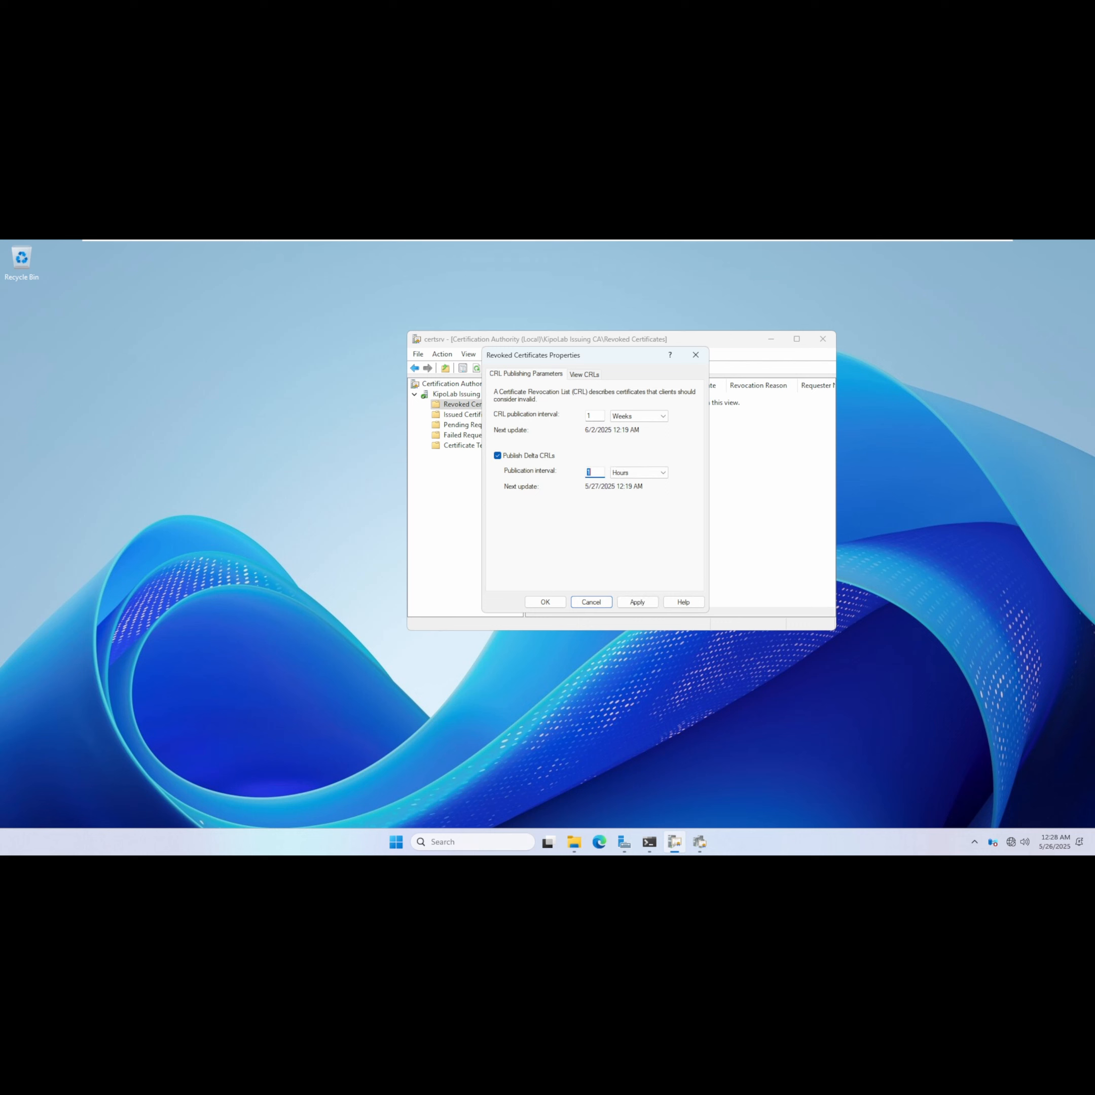
text(6)
click(637, 603)
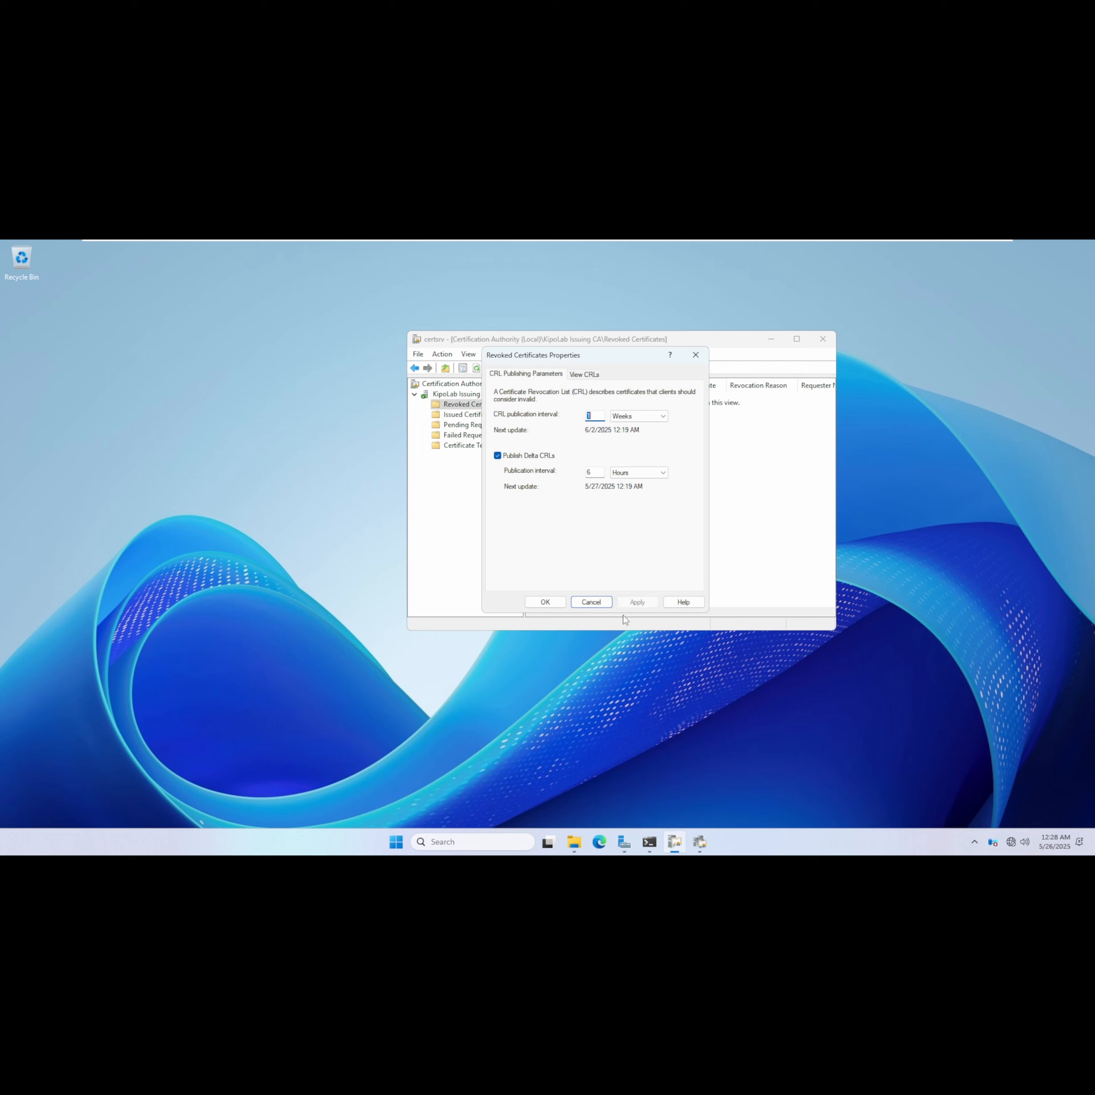
click(544, 604)
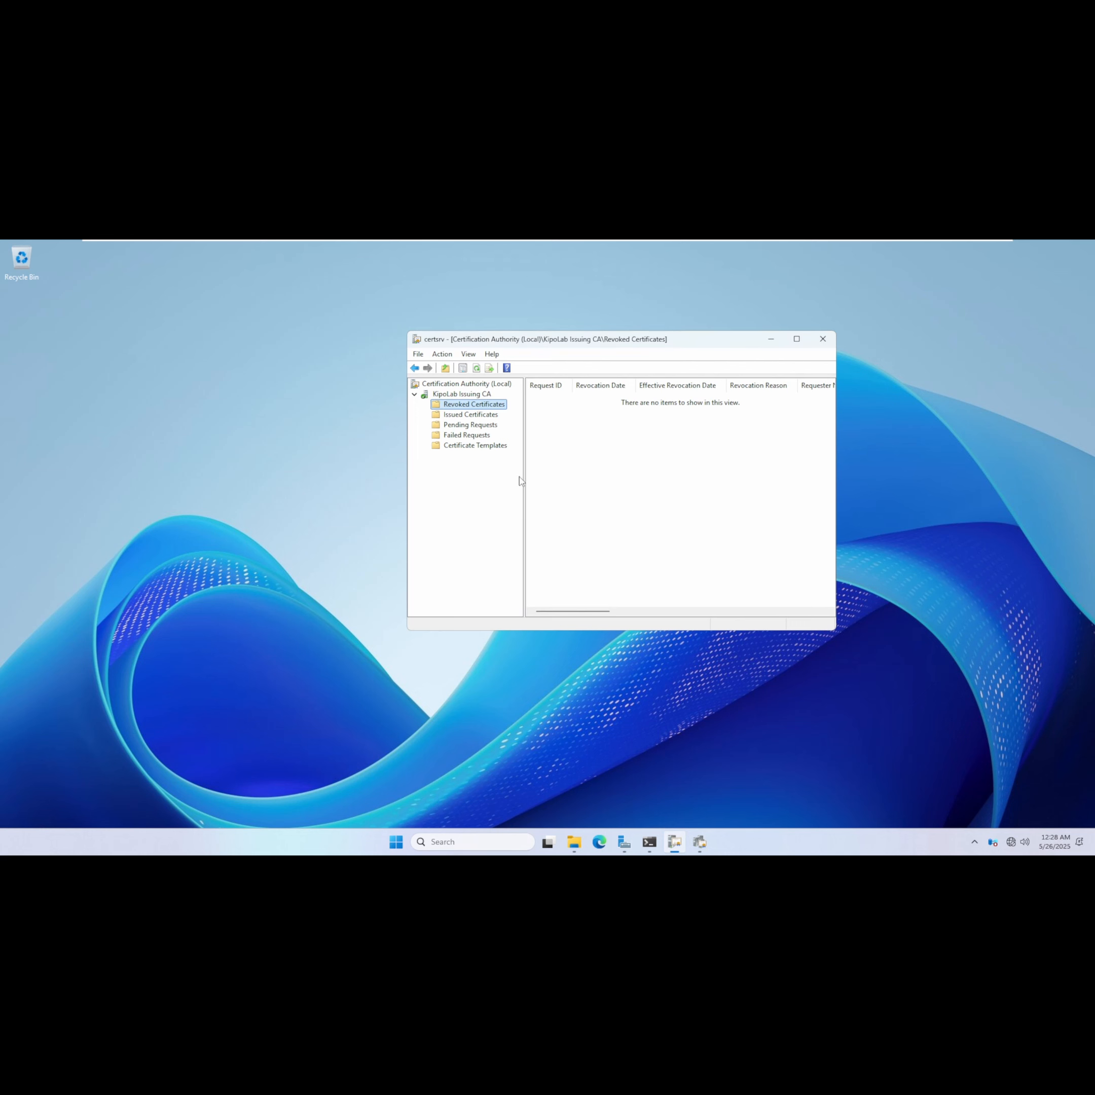
Publish a new complete CRL from Revoked Certificates.
right_click(467, 406)
mouse_move(500, 418)
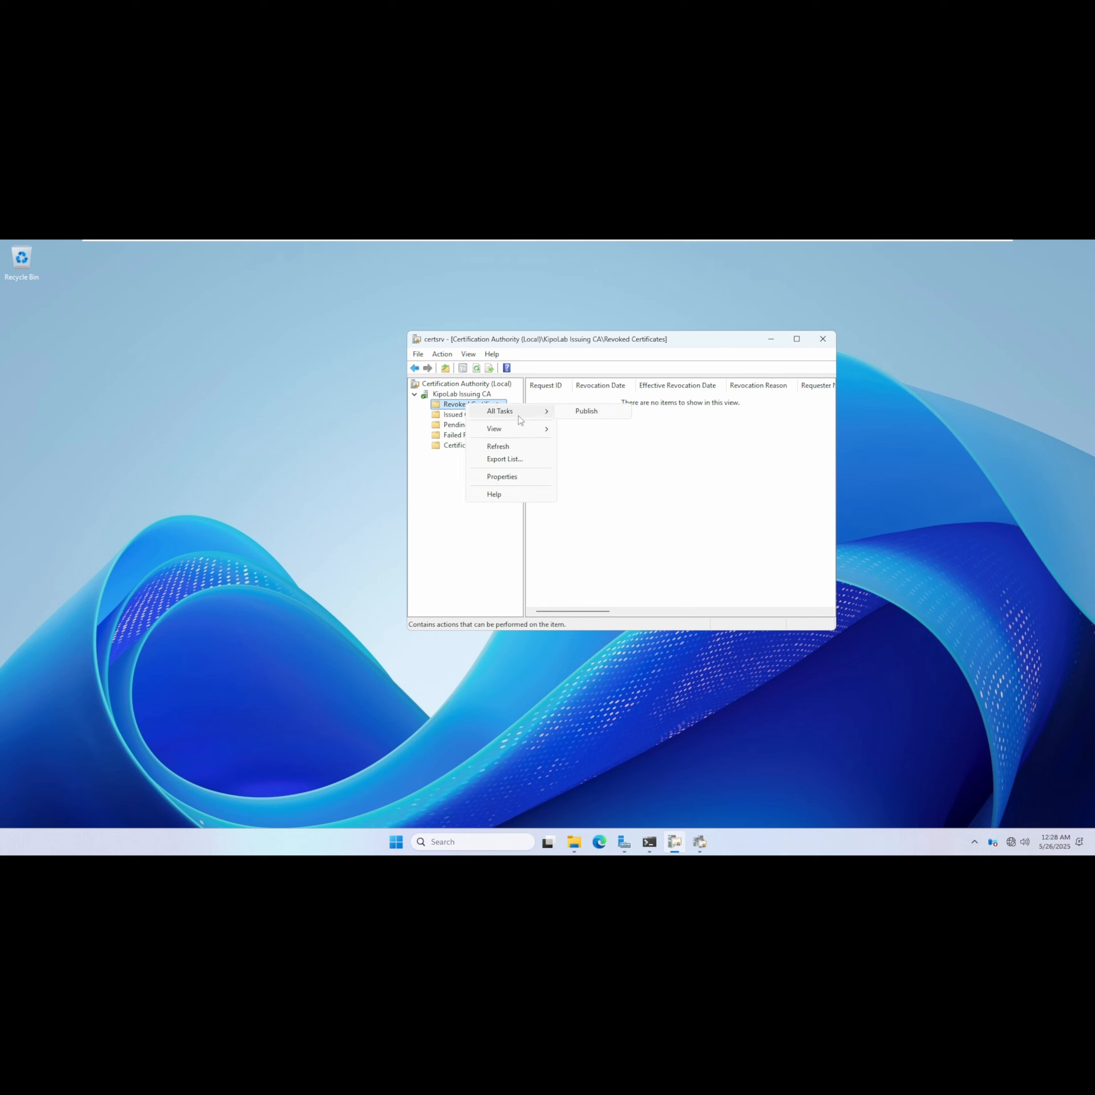
click(592, 411)
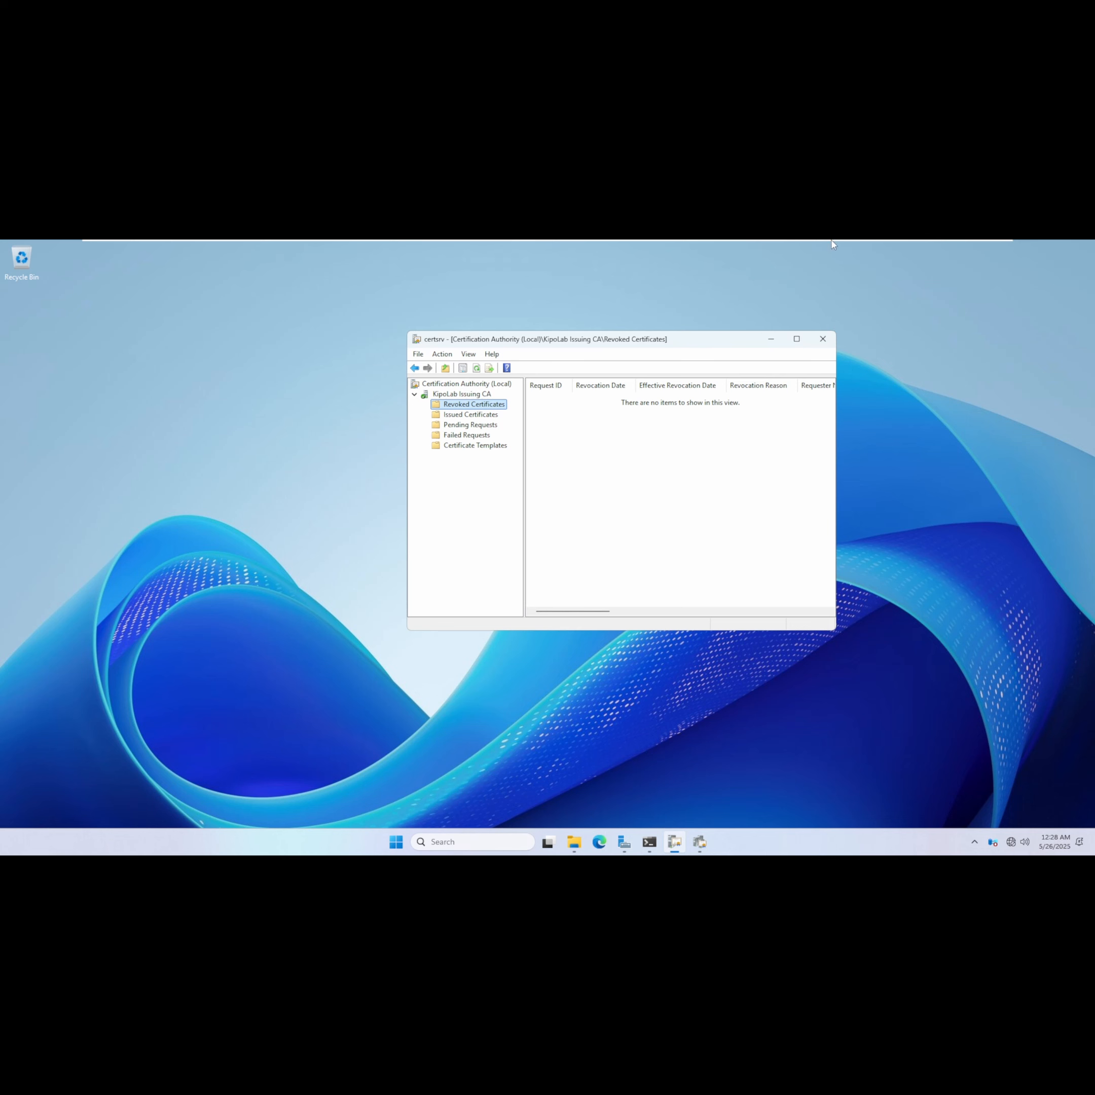
mouse_move(834, 242)
click(800, 248)
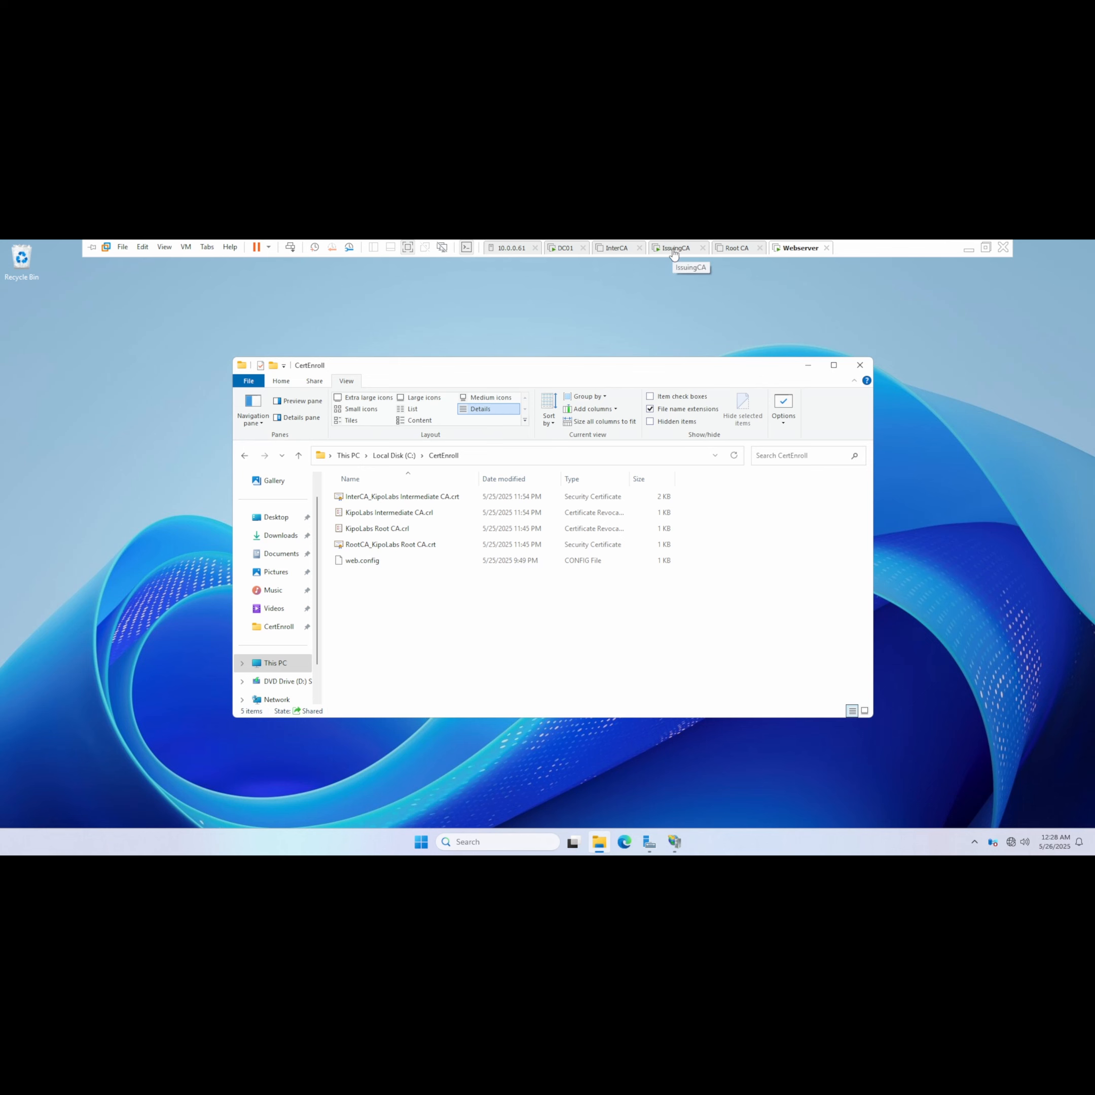
click(681, 248)
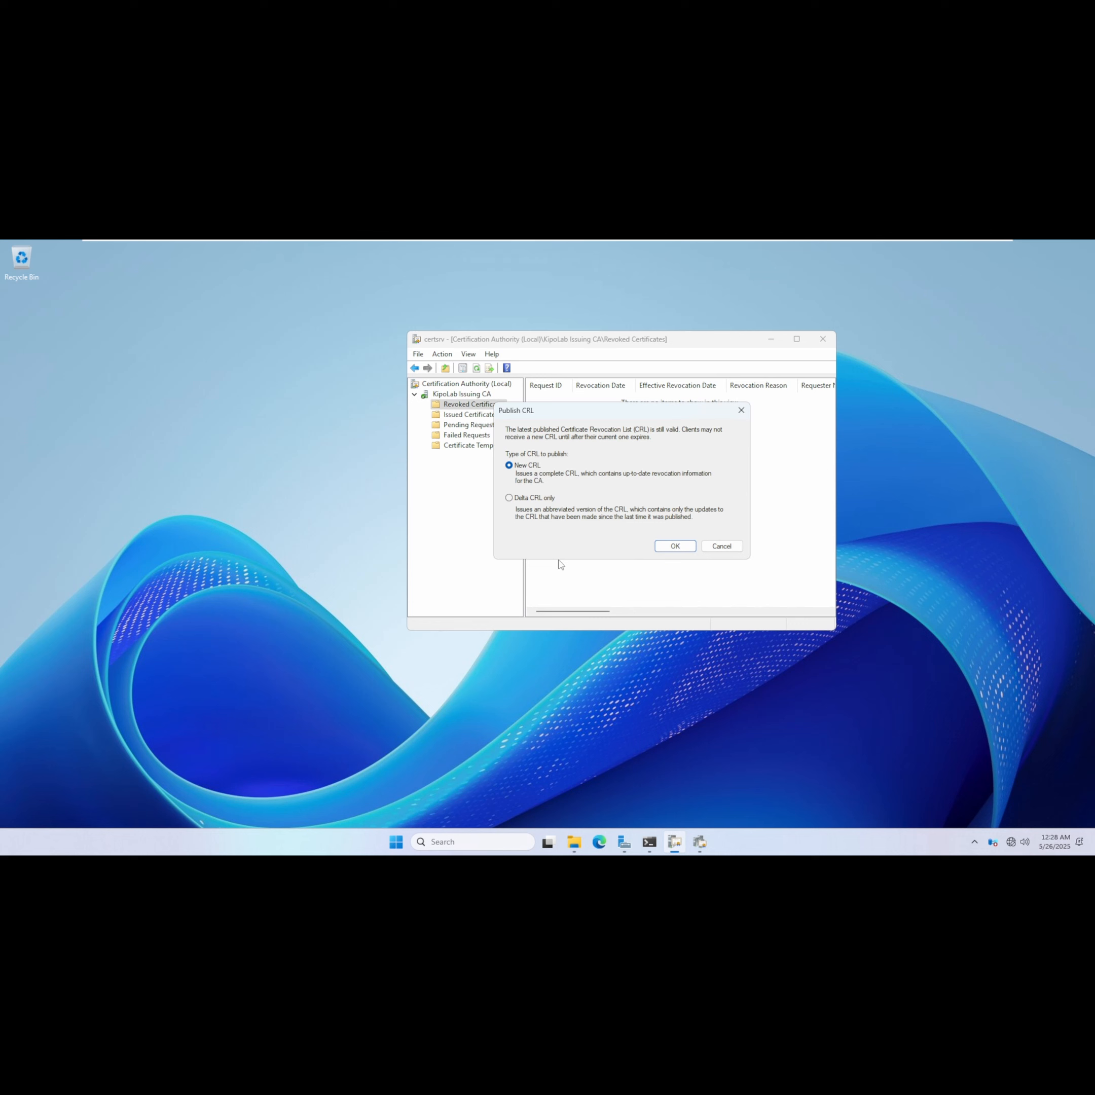
click(675, 547)
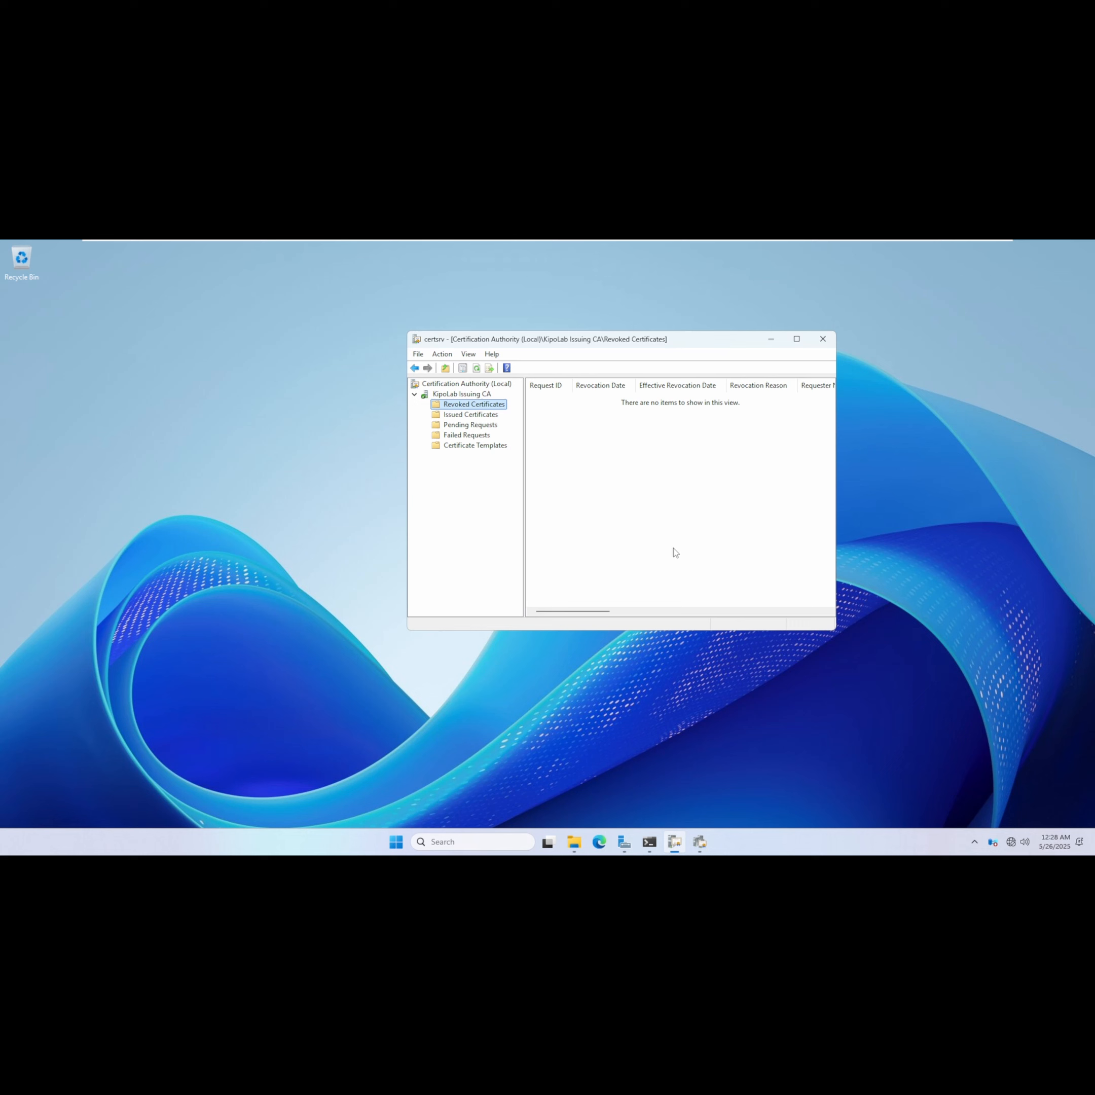
Open the Certificate Templates folder of KipoLab Issuing CA.
drag(683, 339, 604, 330)
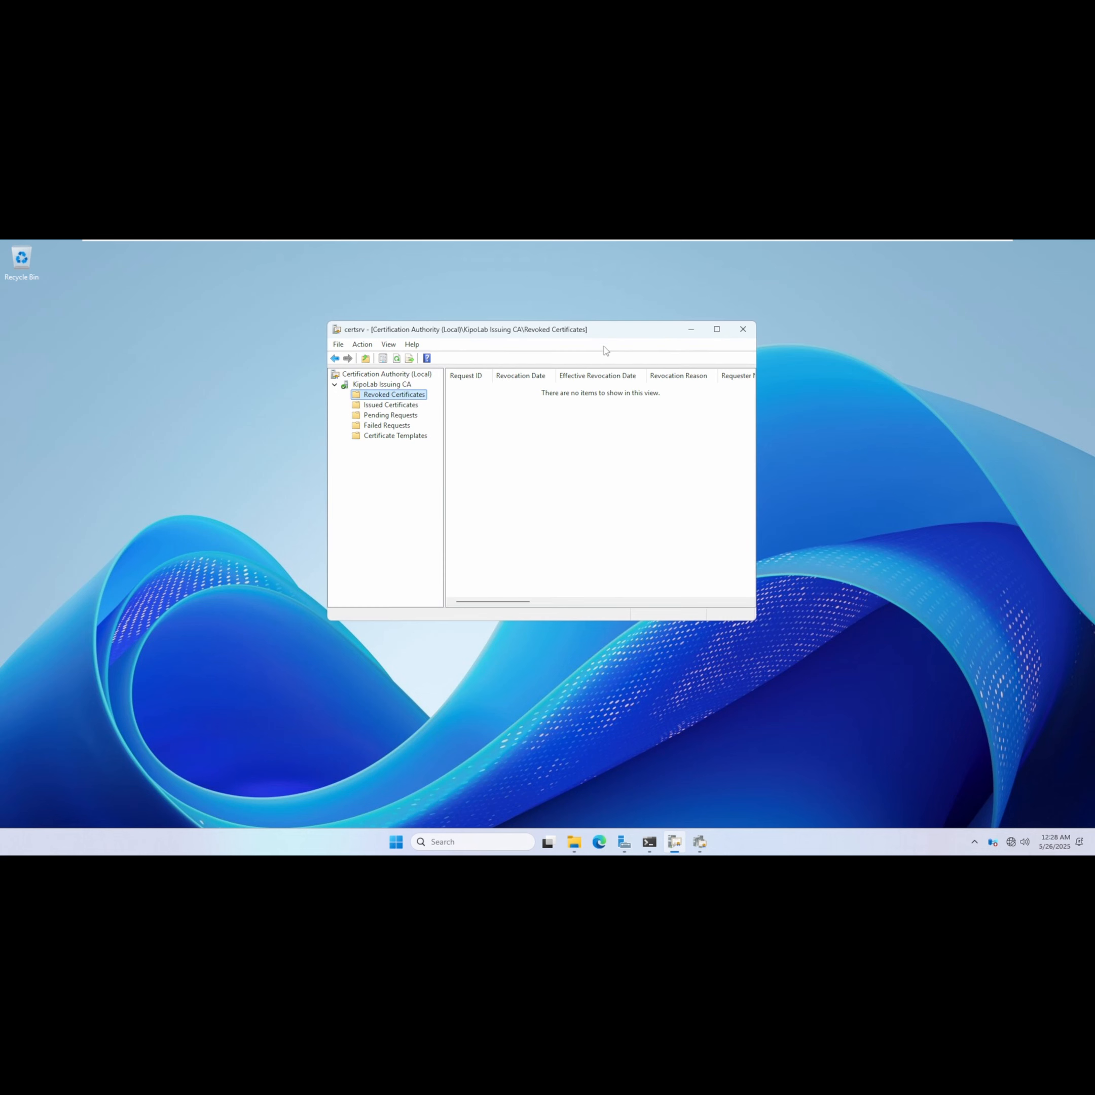
drag(512, 335, 529, 343)
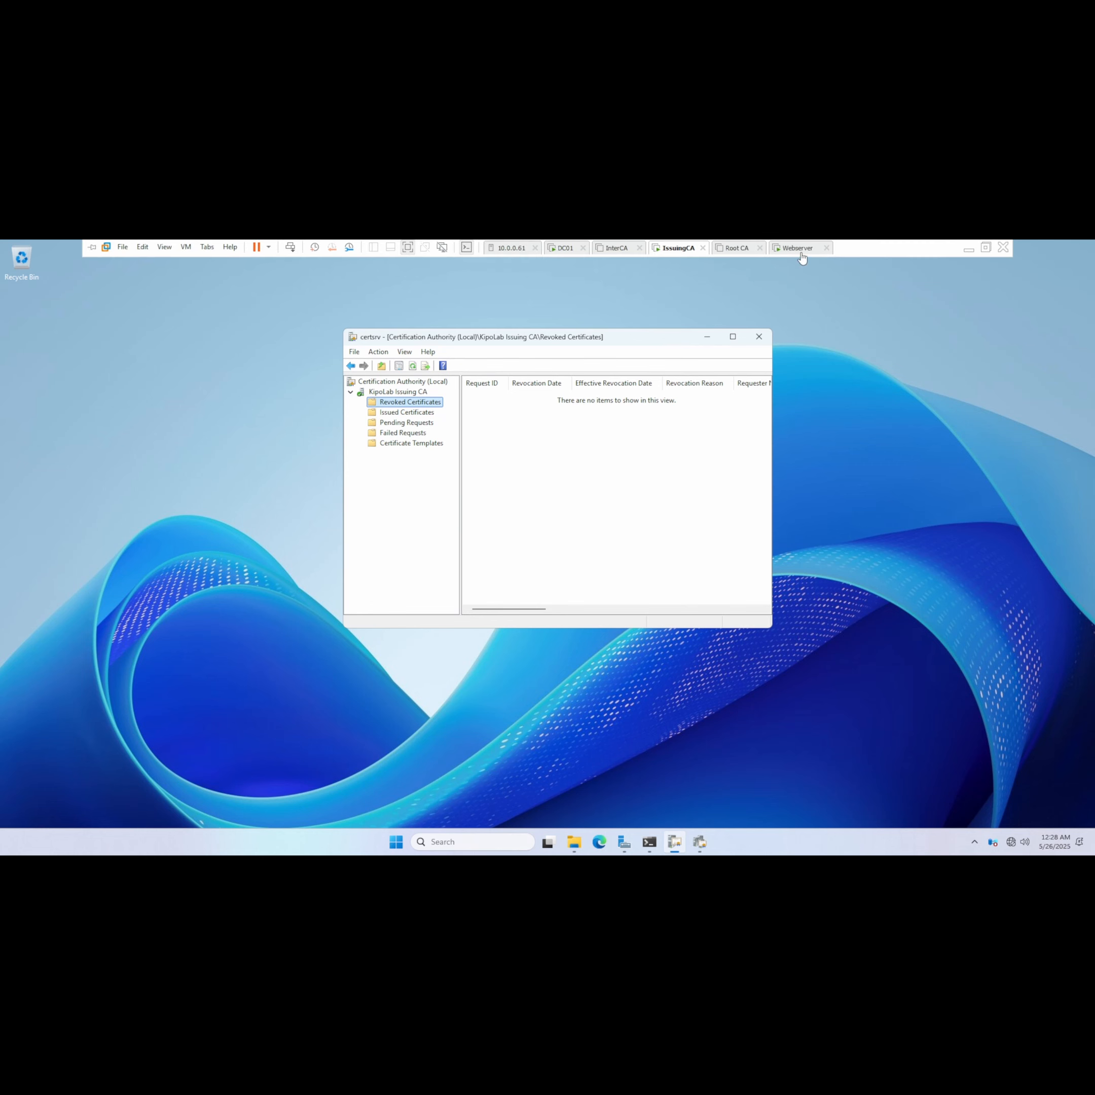
click(801, 252)
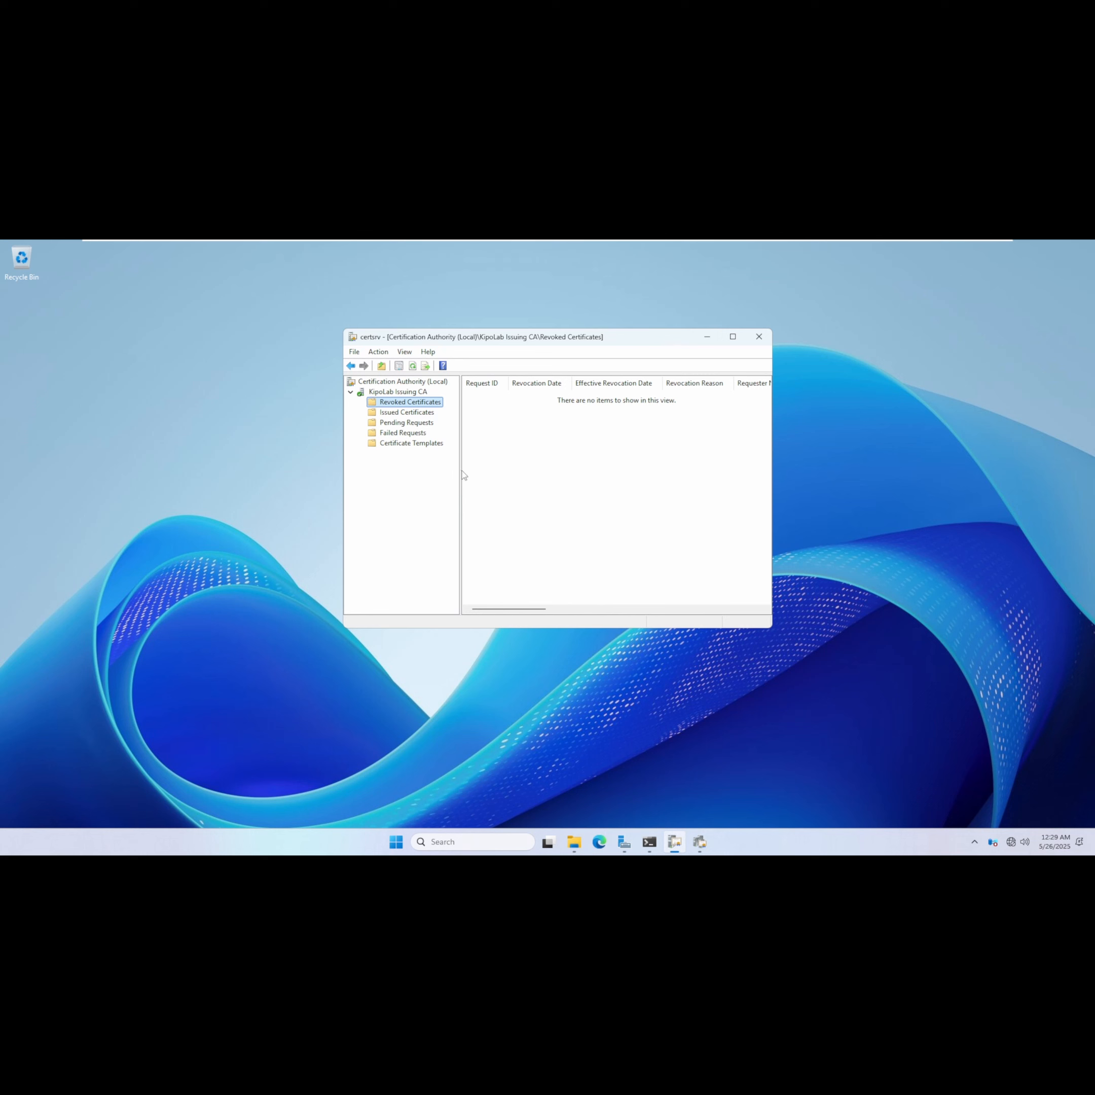
drag(460, 467, 449, 467)
click(411, 443)
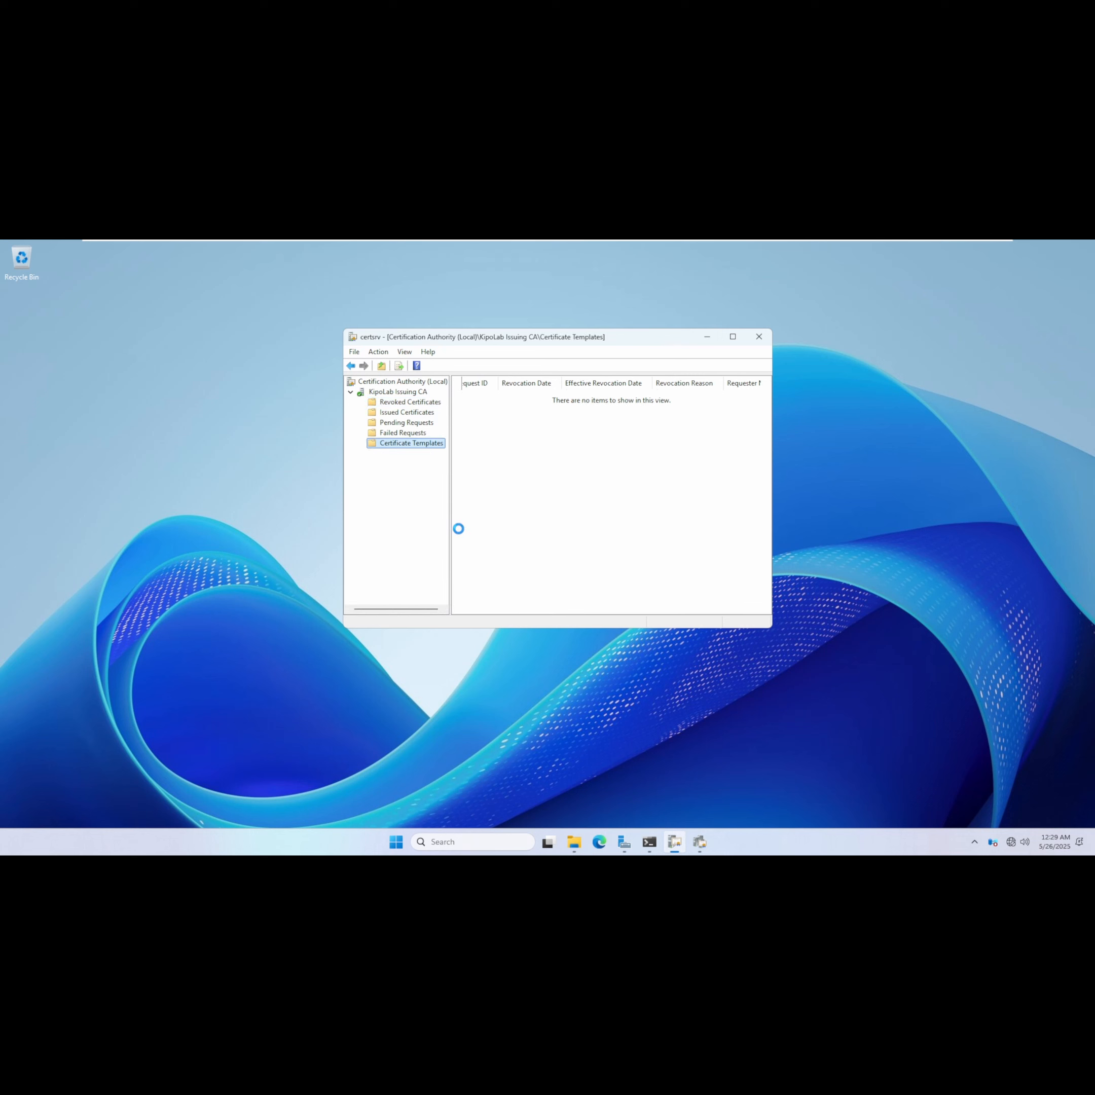